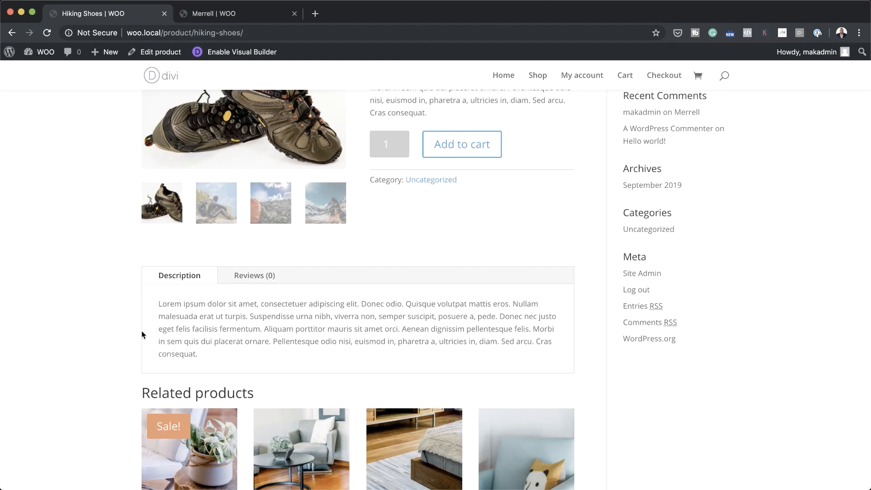
- Examine the standard Hiking Shoes product page and compare it with the custom-designed Merrell product page
{"action": "scroll", "coordinate": [143, 335], "scroll_direction": "down", "scroll_amount": 5}
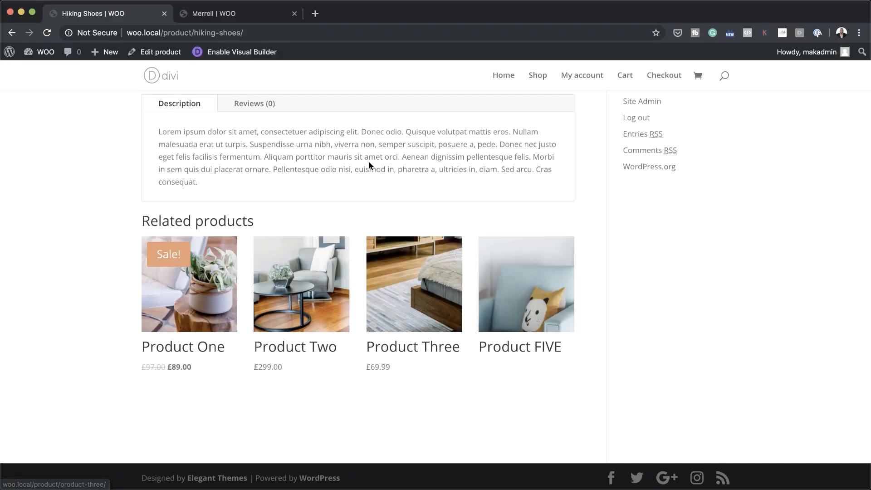
{"action": "scroll", "coordinate": [369, 162], "scroll_direction": "up", "scroll_amount": 10}
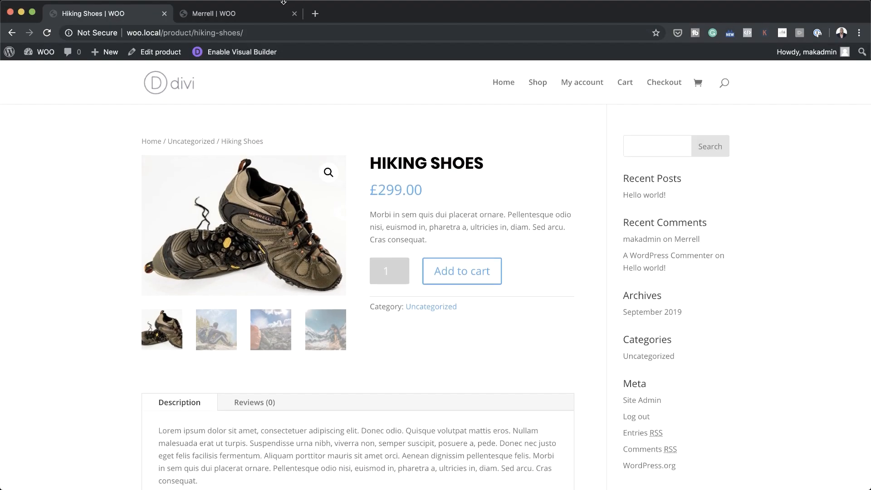
{"action": "left_click", "coordinate": [258, 18]}
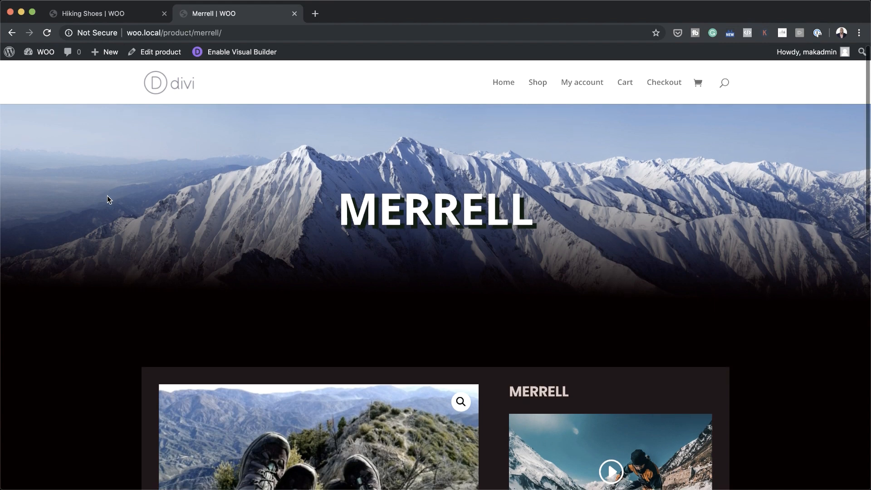
{"action": "scroll", "coordinate": [107, 195], "scroll_direction": "down", "scroll_amount": 3}
{"action": "scroll", "coordinate": [107, 195], "scroll_direction": "down", "scroll_amount": 5}
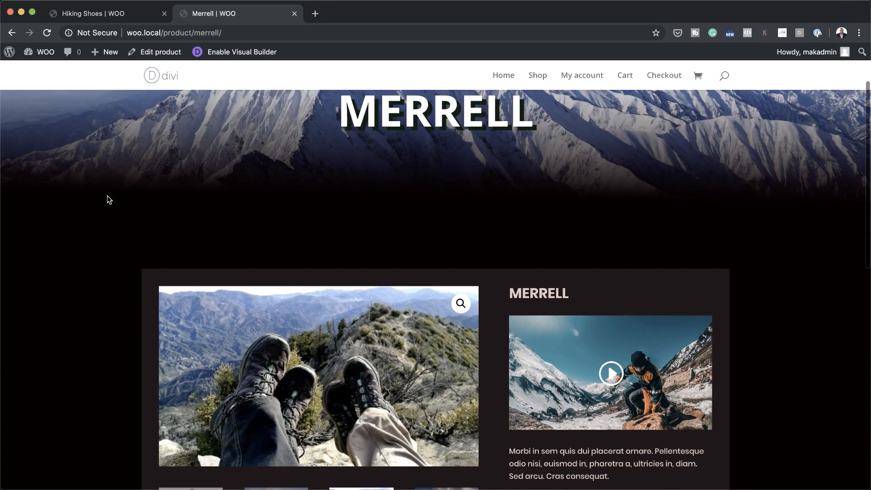
{"action": "scroll", "coordinate": [79, 178], "scroll_direction": "down", "scroll_amount": 4}
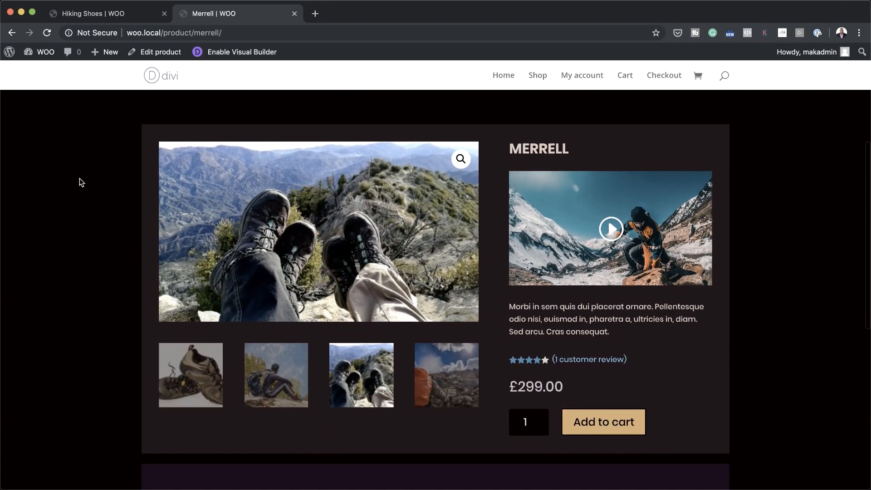
{"action": "scroll", "coordinate": [80, 181], "scroll_direction": "down", "scroll_amount": 4}
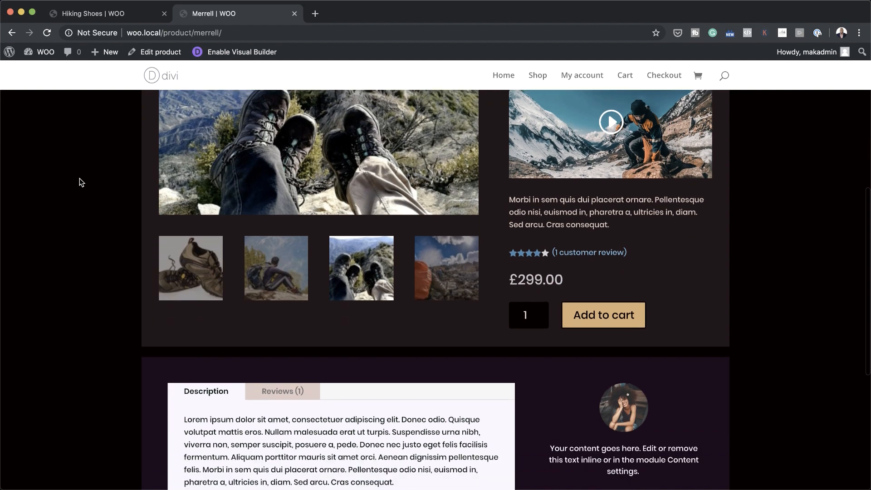
{"action": "scroll", "coordinate": [80, 181], "scroll_direction": "down", "scroll_amount": 2}
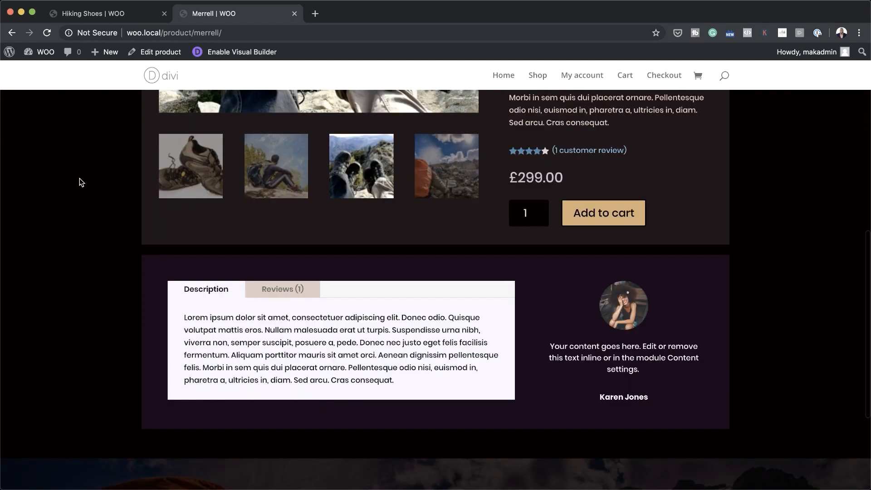
{"action": "scroll", "coordinate": [666, 297], "scroll_direction": "down", "scroll_amount": 1}
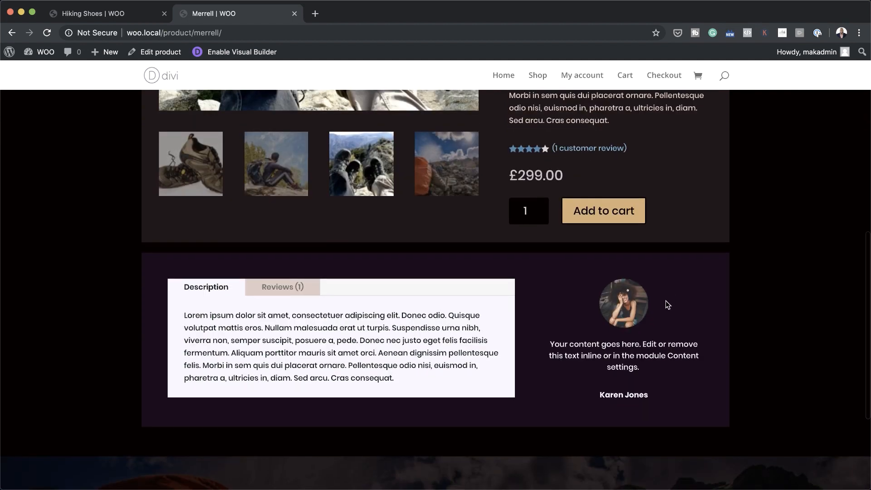
{"action": "scroll", "coordinate": [636, 328], "scroll_direction": "up", "scroll_amount": 7}
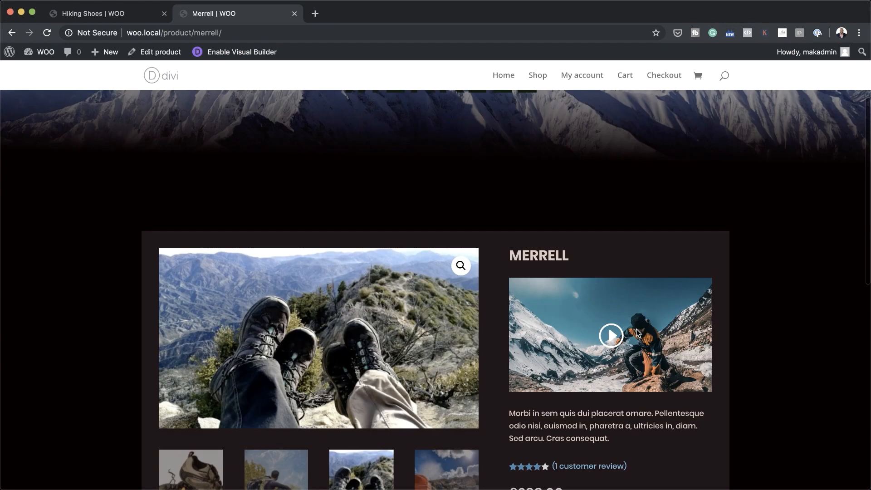
{"action": "scroll", "coordinate": [636, 331], "scroll_direction": "down", "scroll_amount": 2}
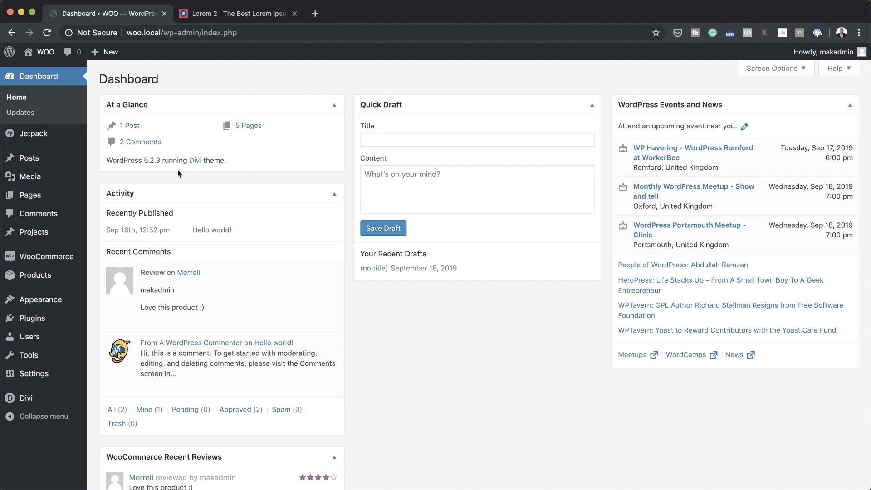
- Start a new WooCommerce product and name it "Merrell GTX"
{"action": "mouse_move", "coordinate": [47, 277]}
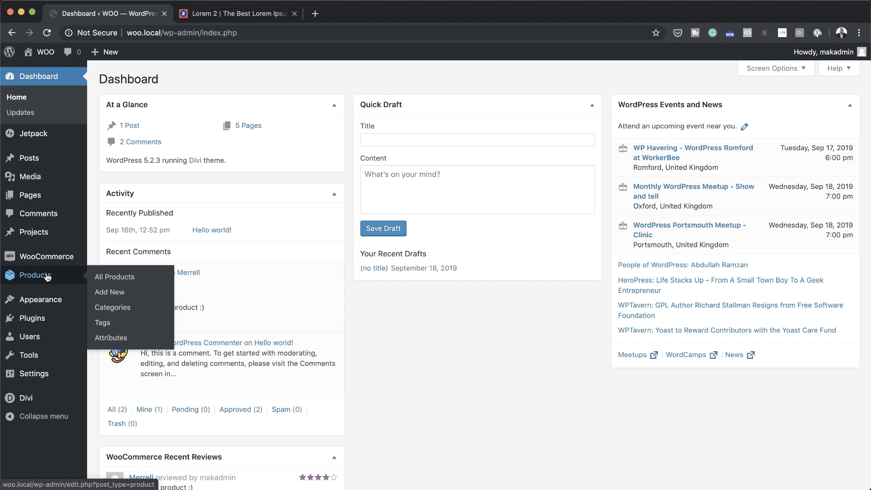
{"action": "left_click", "coordinate": [120, 296]}
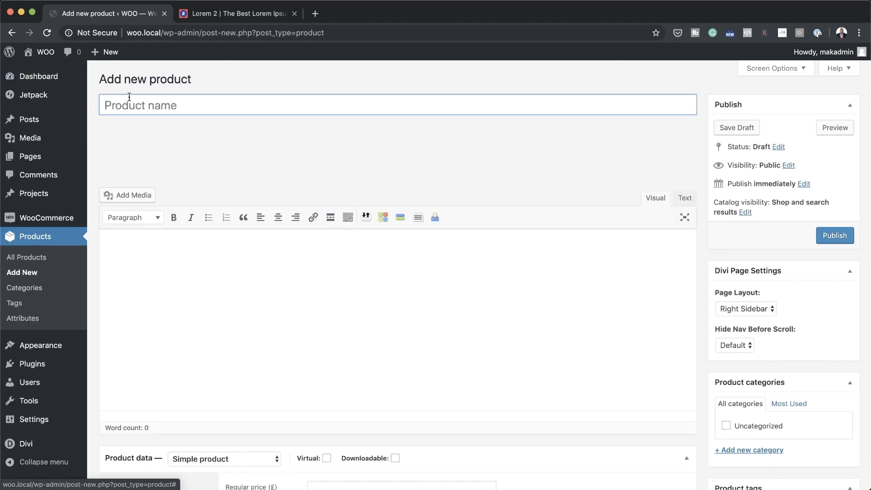
{"action": "type", "text": "Merrell GTX"}
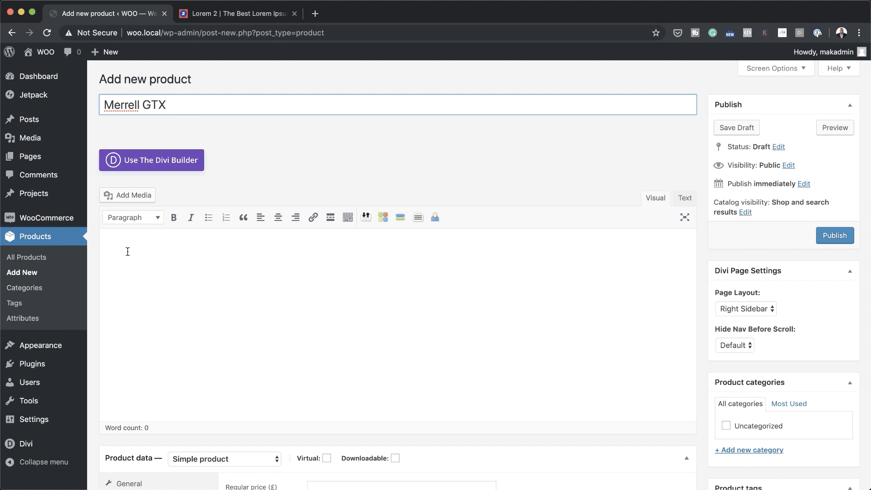
- Copy the first two short Lorem ipsum paragraphs from the Lorem 2 site into the product's main description
{"action": "left_click", "coordinate": [233, 255]}
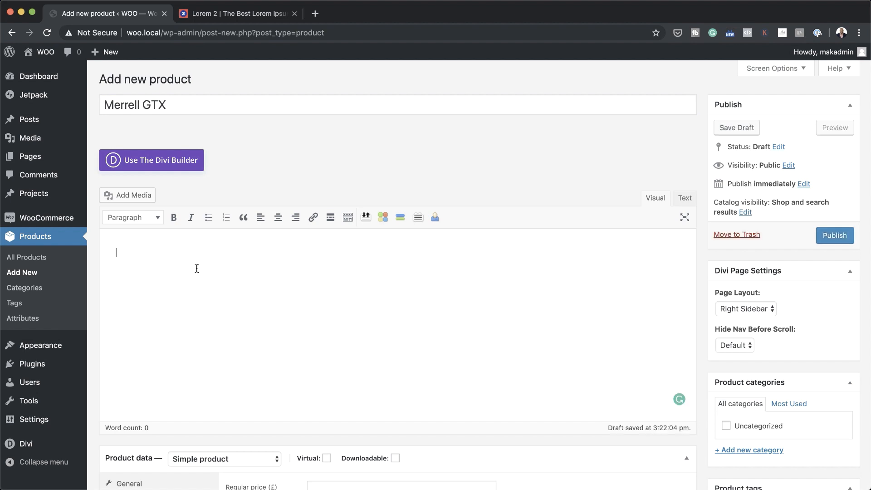
{"action": "left_click", "coordinate": [250, 14]}
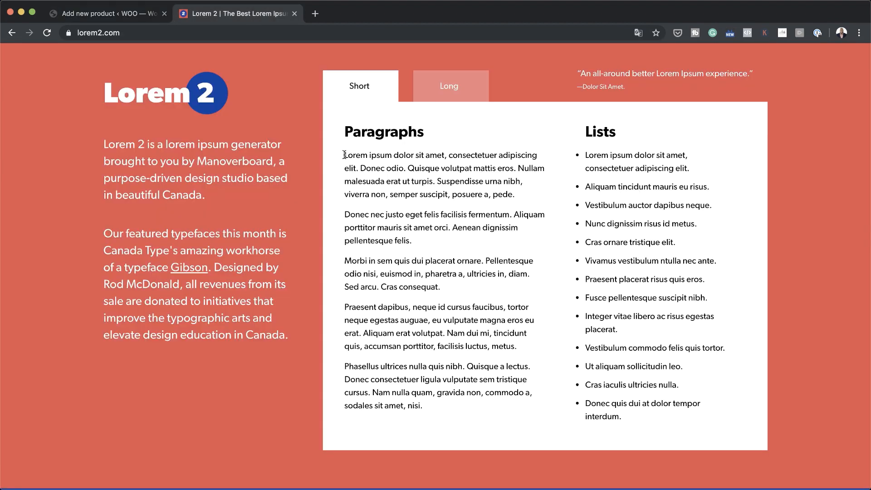
{"action": "left_click_drag", "start_coordinate": [344, 155], "coordinate": [475, 236]}
{"action": "key", "text": "super+c"}
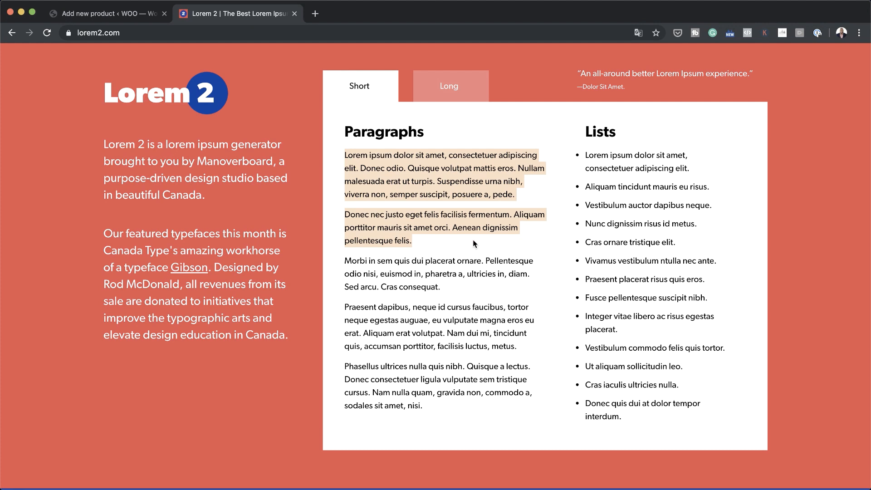
{"action": "left_click", "coordinate": [122, 14]}
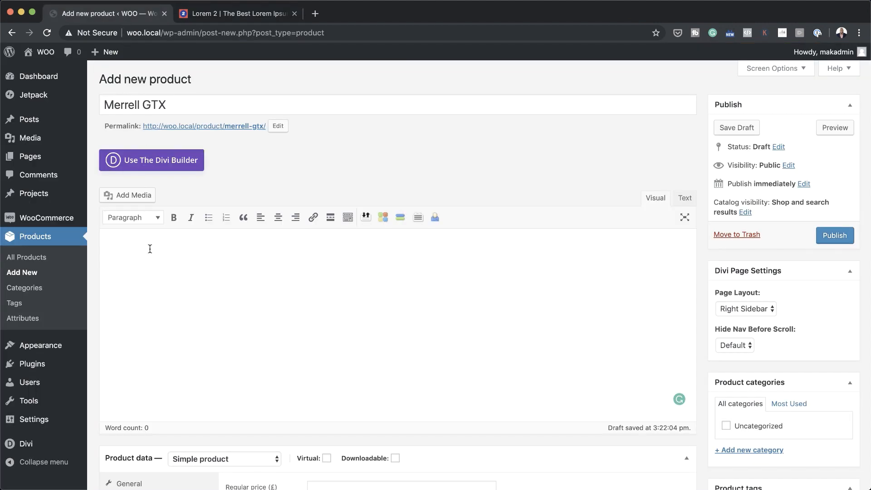
{"action": "type", "text": "Lorem ipsum dolor sit amet, consectetur adipiscing elit. Donec odio. Quisque volutpat mattis eros. Nullam malesuada erat ut turpis. Suspendisse urna nibh, viverra non, semper suscipit, posuere a, pede.  Donec nec justo eget felis facilisis fermentum. Aliquam porttitor mauris sit amet orci. Aenean dignissim pellentesque felis."}
- Set the product's regular price to £199
{"action": "scroll", "coordinate": [235, 294], "scroll_direction": "down", "scroll_amount": 5}
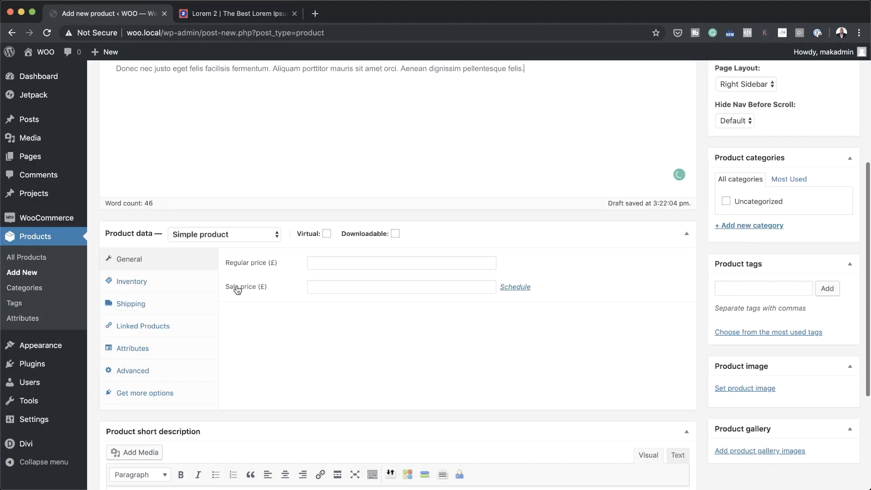
{"action": "left_click", "coordinate": [321, 261]}
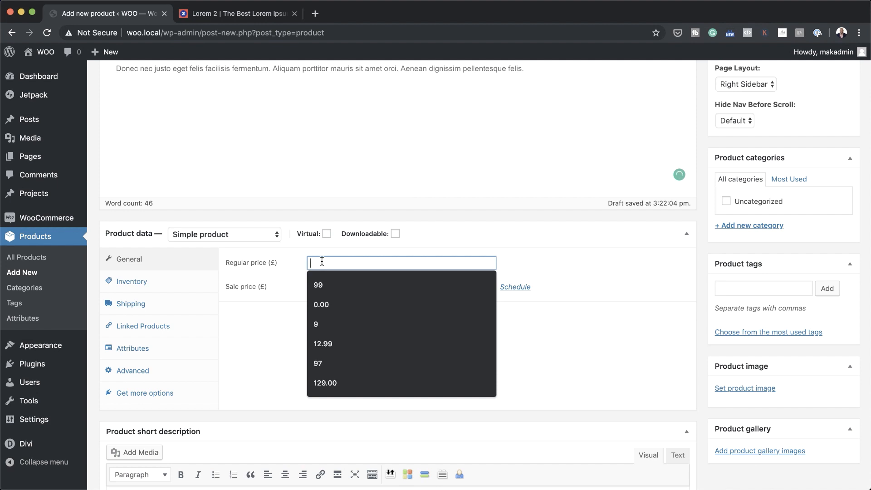
{"action": "type", "text": "199"}
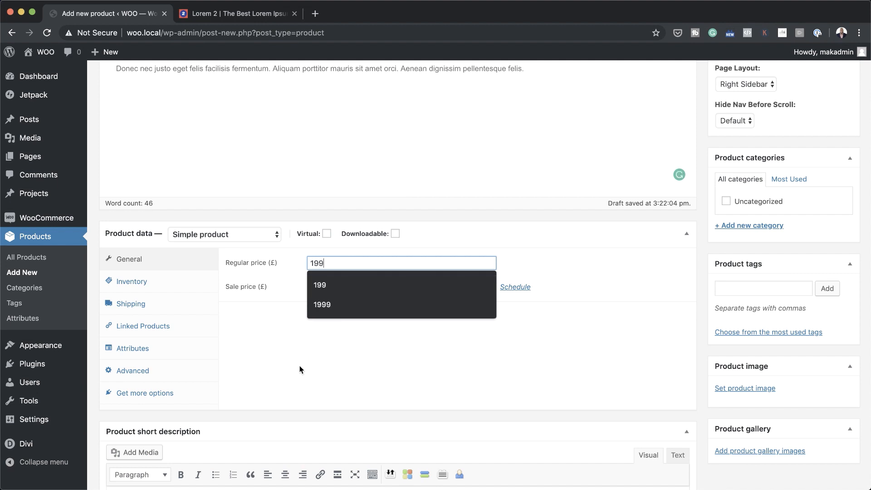
- Fill the product short description with the copied Lorem ipsum text, keeping only its first paragraph
{"action": "scroll", "coordinate": [299, 369], "scroll_direction": "down", "scroll_amount": 4}
{"action": "left_click", "coordinate": [222, 335]}
{"action": "key", "text": "super+v"}
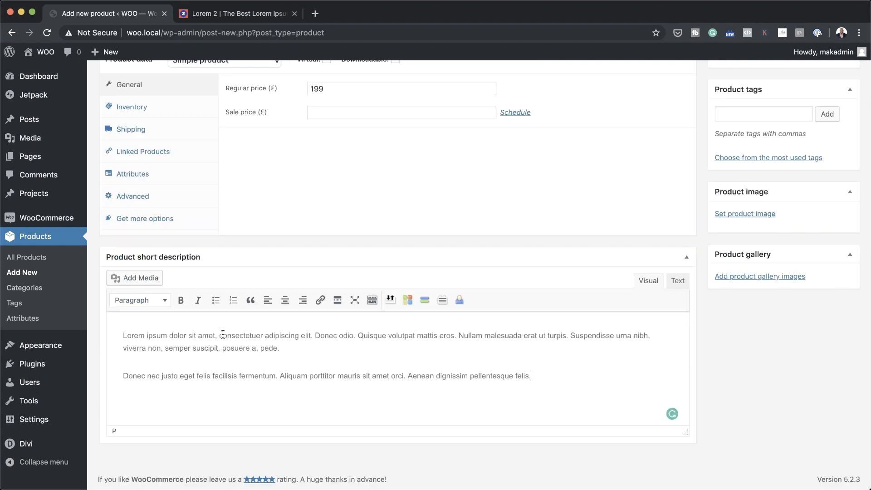
{"action": "left_click", "coordinate": [124, 378], "text": "shift"}
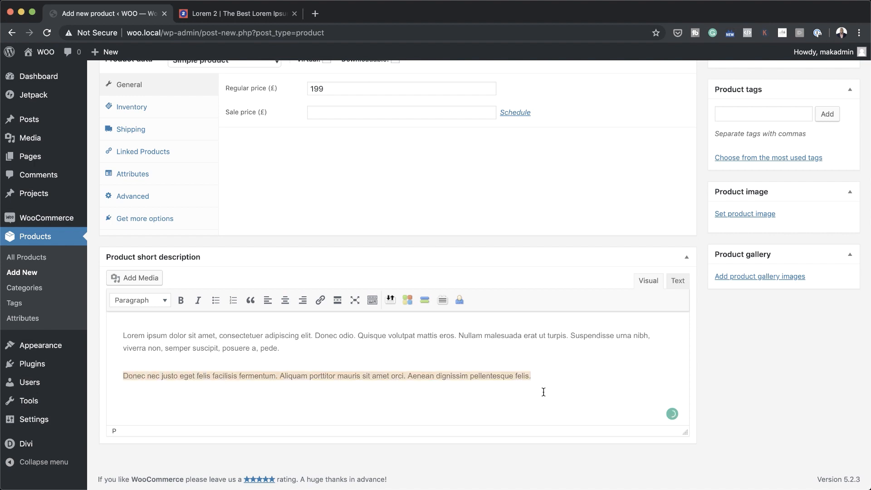
{"action": "key", "text": "BackSpace"}
{"action": "key", "text": "BackSpace"}
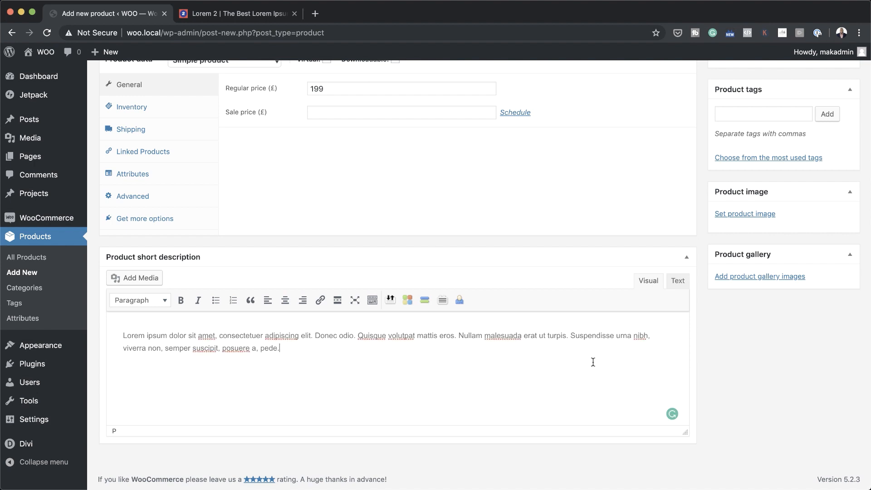
- Set the hiking shoes photo activity-advrtising-brand-40662.jpg from the media library as the product image
{"action": "left_click", "coordinate": [744, 215]}
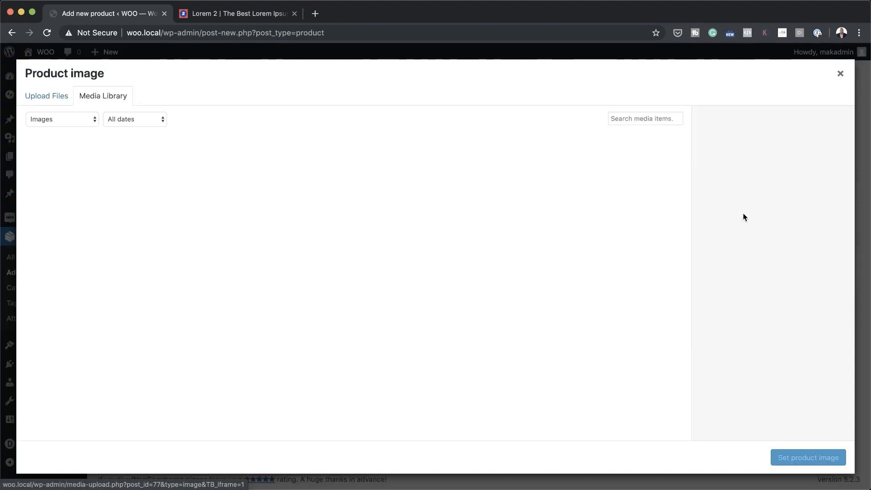
{"action": "left_click", "coordinate": [656, 181]}
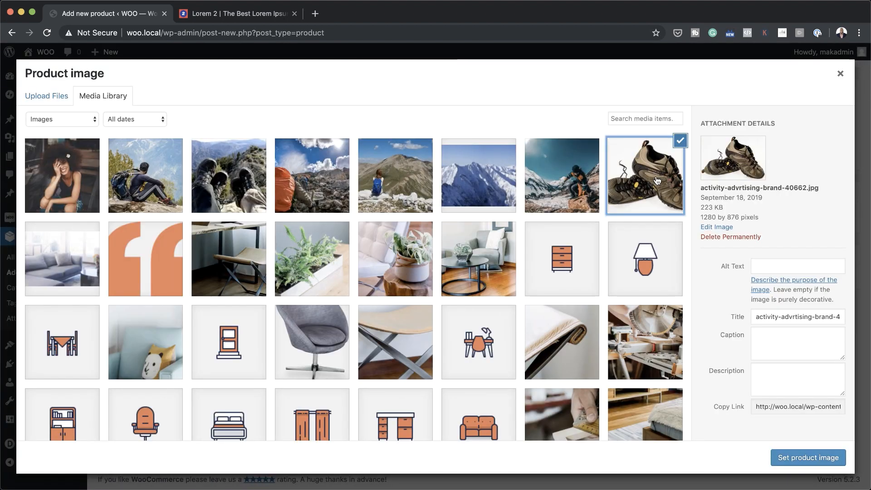
{"action": "left_click", "coordinate": [808, 458]}
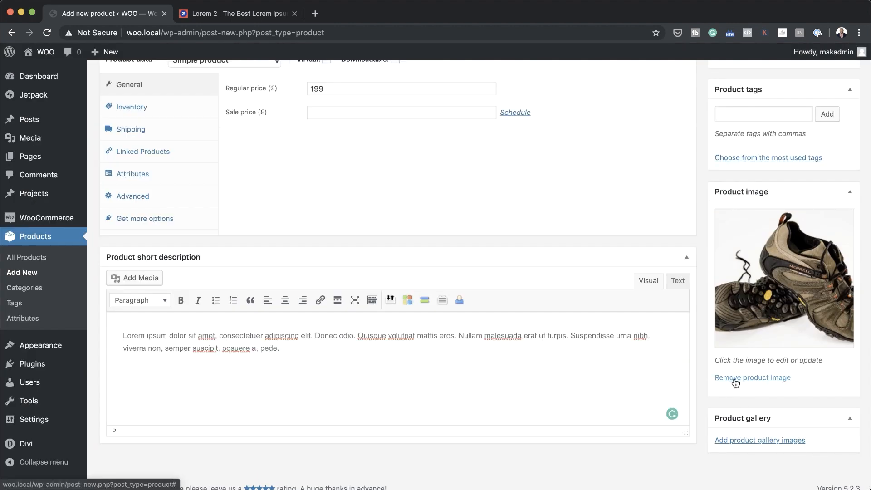
- Add the seated backpacker photo and the orange-jacket climber photo from the media library to the product gallery
{"action": "left_click", "coordinate": [765, 442]}
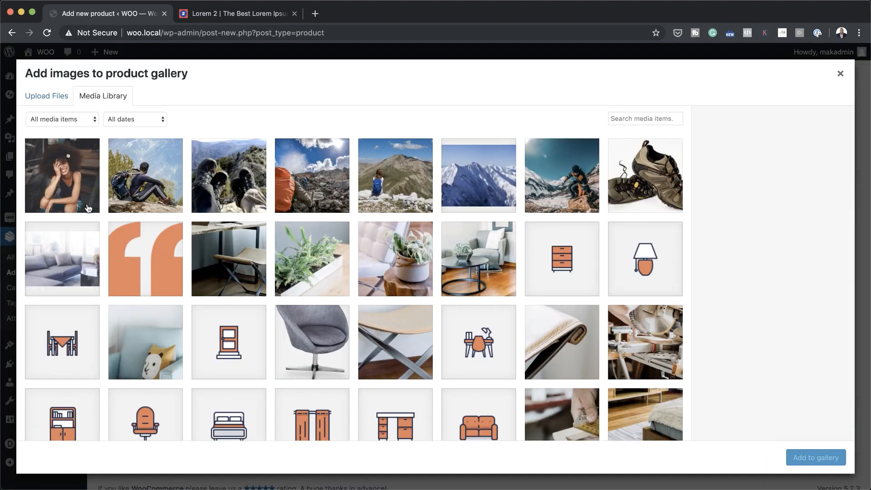
{"action": "left_click", "coordinate": [152, 176]}
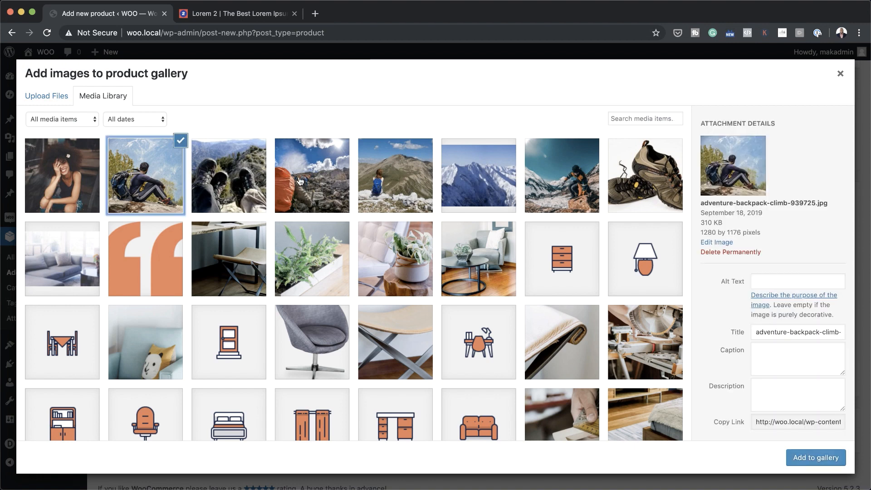
{"action": "left_click", "coordinate": [322, 183], "text": "shift"}
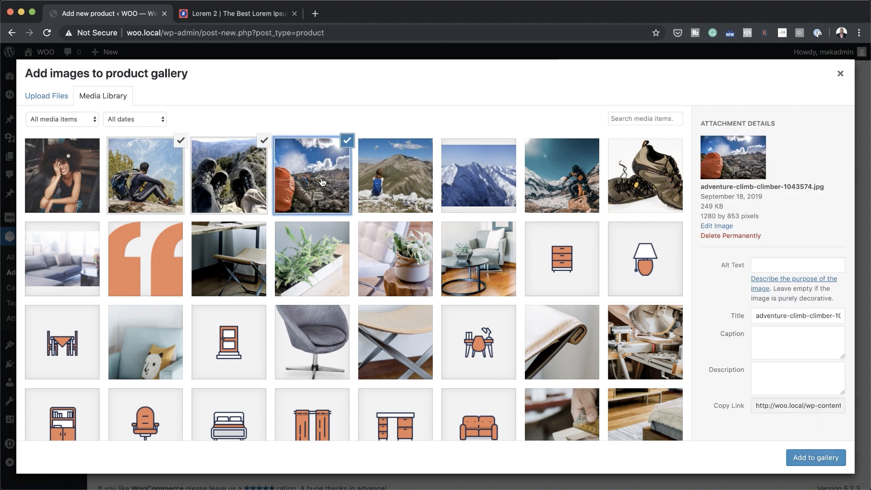
{"action": "left_click", "coordinate": [265, 144]}
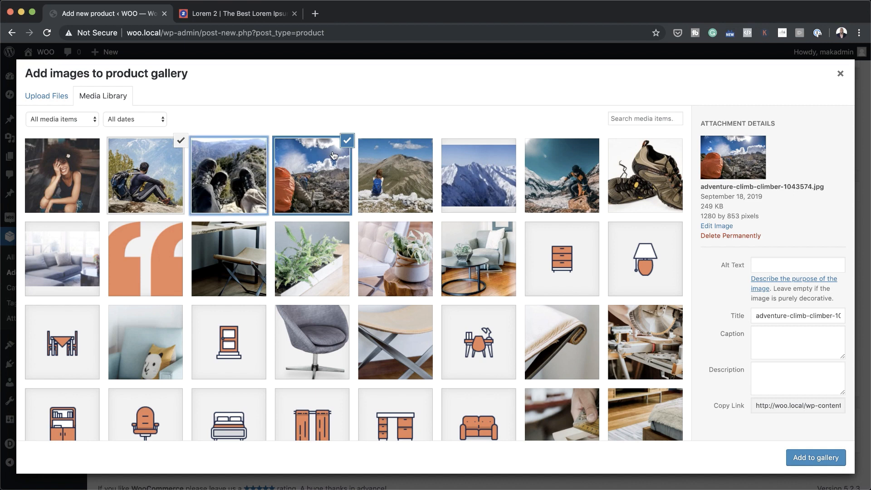
{"action": "left_click", "coordinate": [815, 457]}
{"action": "scroll", "coordinate": [823, 447], "scroll_direction": "down", "scroll_amount": 2}
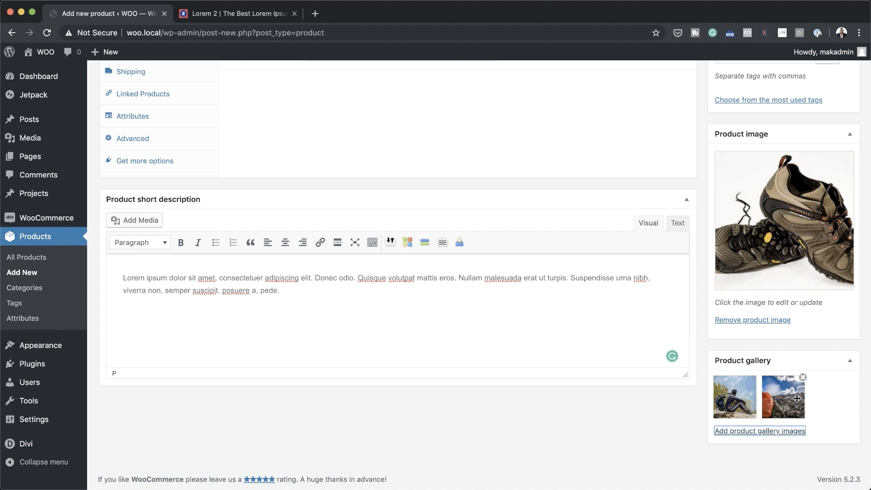
- Check the page layout choices and the entered product data, and publish the Merrell GTX product
{"action": "scroll", "coordinate": [756, 399], "scroll_direction": "up", "scroll_amount": 5}
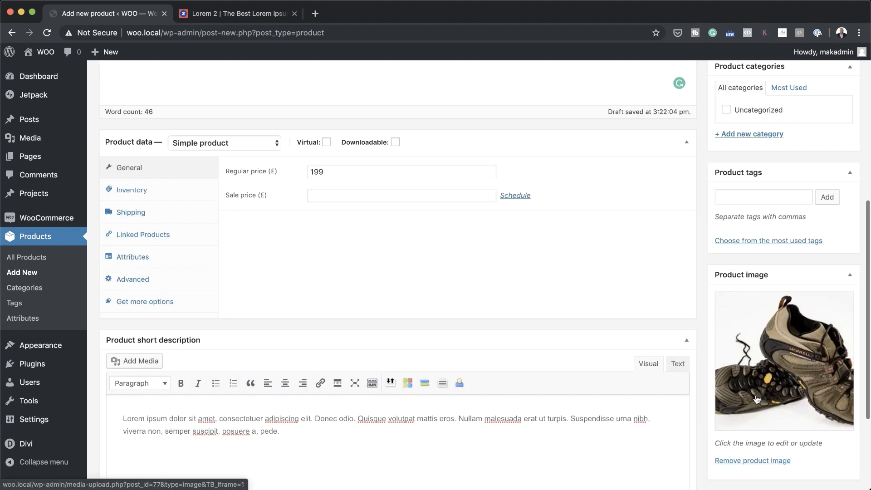
{"action": "scroll", "coordinate": [756, 399], "scroll_direction": "up", "scroll_amount": 4}
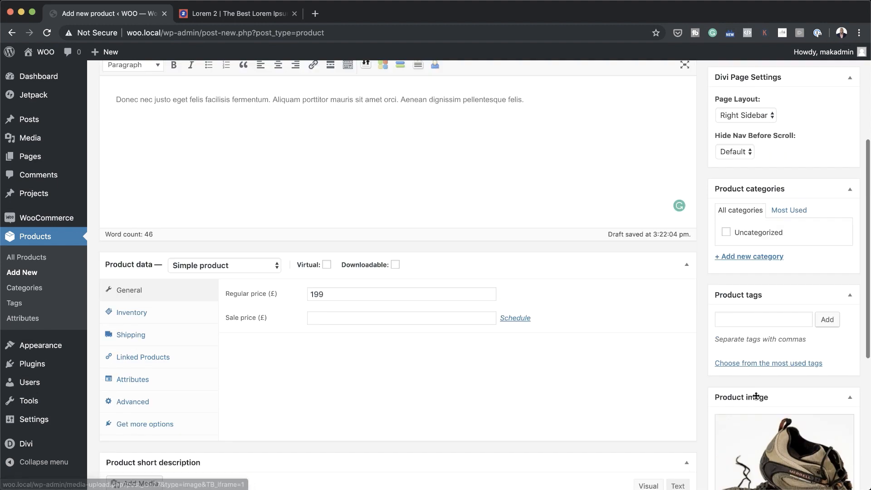
{"action": "scroll", "coordinate": [755, 396], "scroll_direction": "up", "scroll_amount": 6}
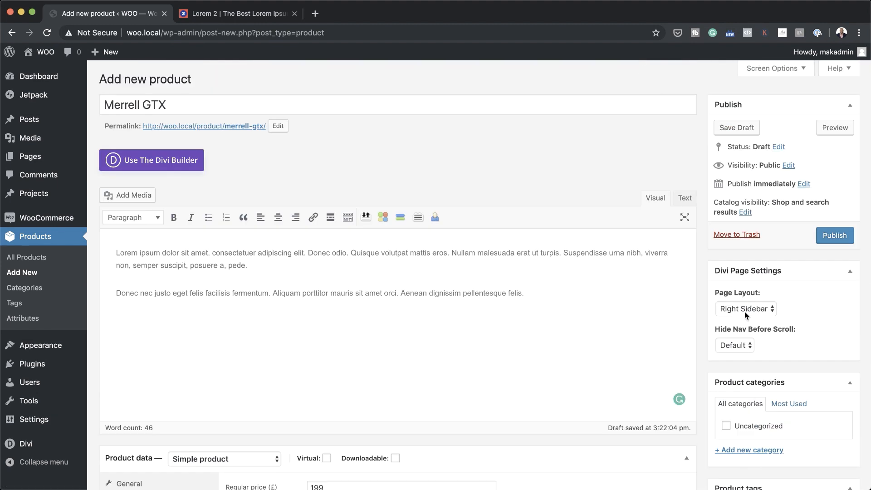
{"action": "left_click", "coordinate": [754, 311]}
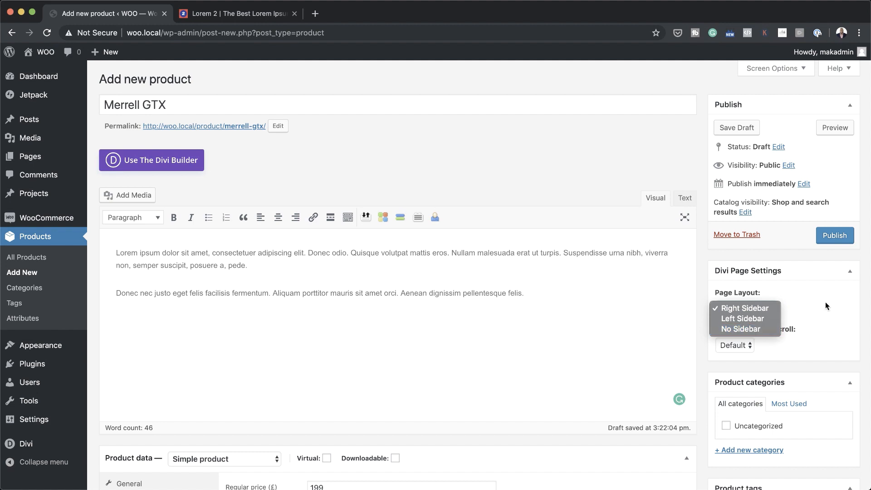
{"action": "left_click", "coordinate": [734, 298]}
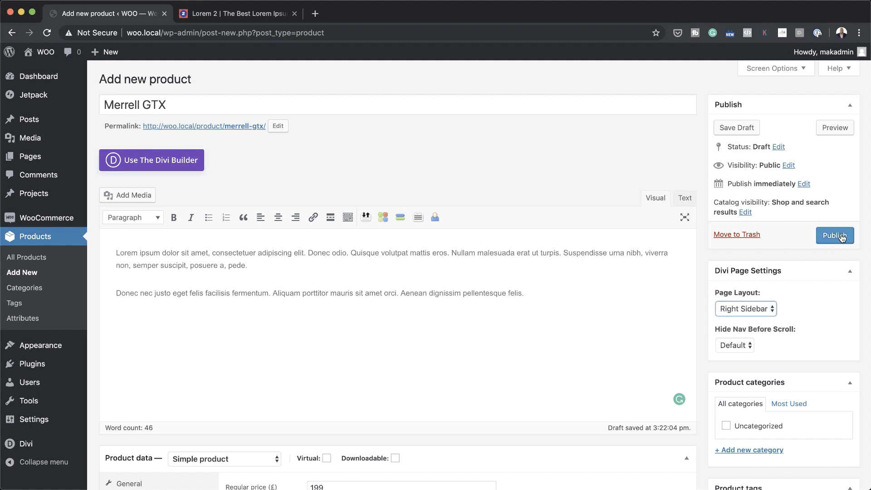
{"action": "scroll", "coordinate": [570, 346], "scroll_direction": "down", "scroll_amount": 5}
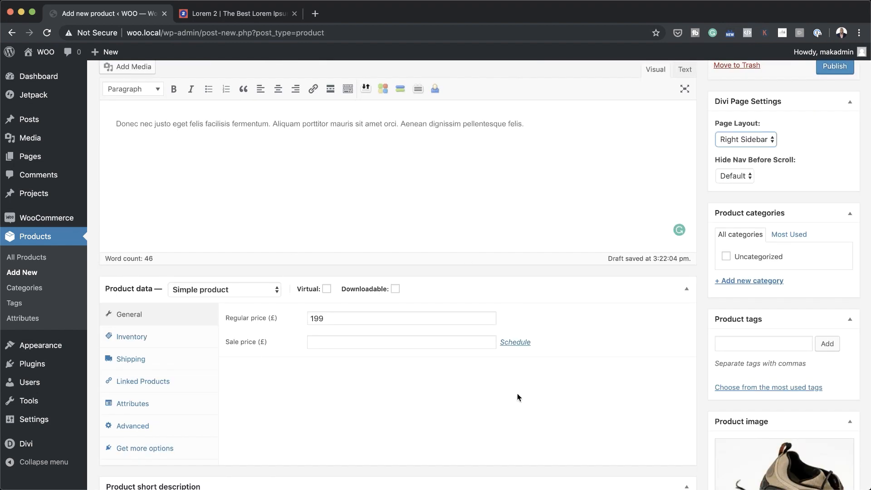
{"action": "scroll", "coordinate": [583, 406], "scroll_direction": "down", "scroll_amount": 4}
{"action": "scroll", "coordinate": [583, 404], "scroll_direction": "up", "scroll_amount": 9}
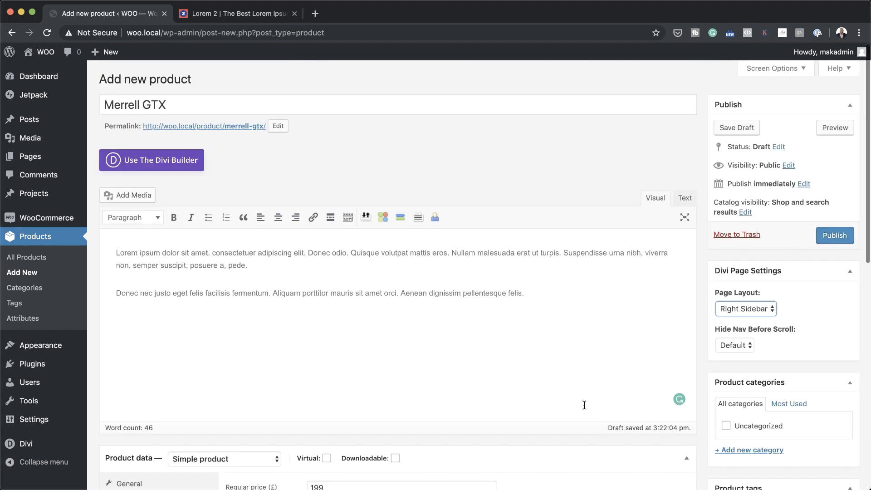
{"action": "left_click", "coordinate": [835, 236]}
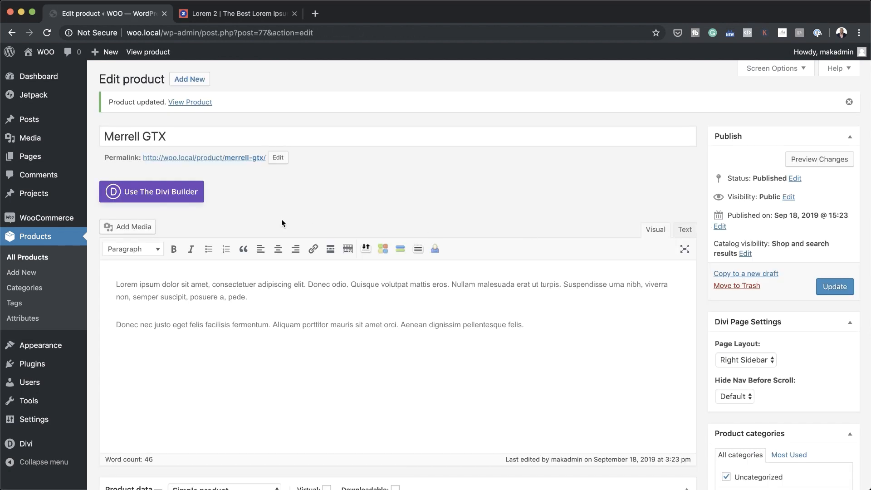
- Switch the Merrell GTX product from the standard editor to the Divi Builder
{"action": "left_click", "coordinate": [171, 194]}
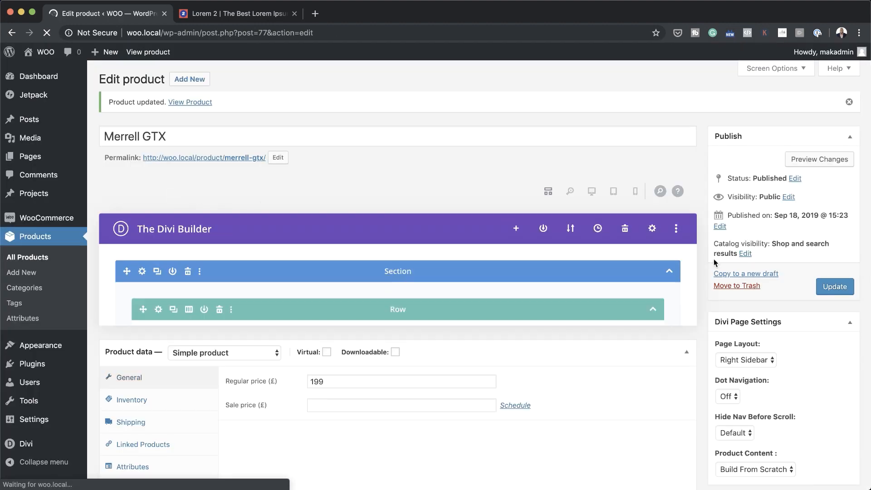
{"action": "scroll", "coordinate": [801, 315], "scroll_direction": "down", "scroll_amount": 3}
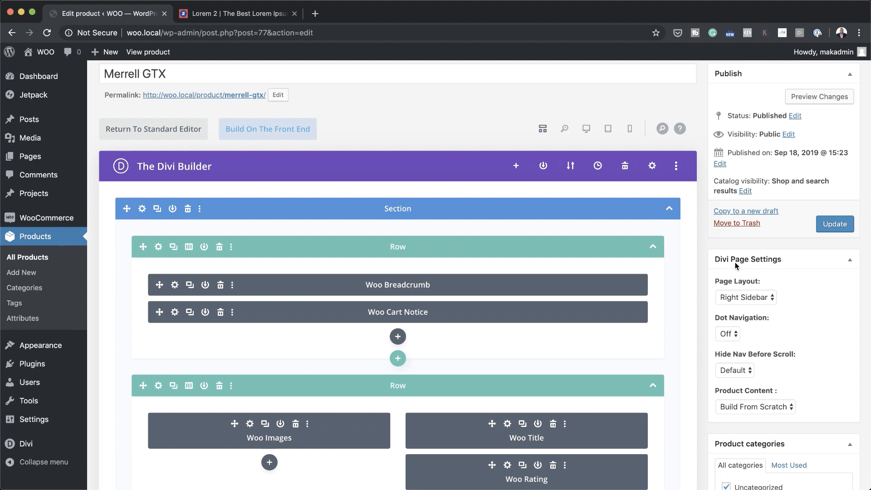
{"action": "key", "text": "super+r"}
{"action": "left_click", "coordinate": [463, 171]}
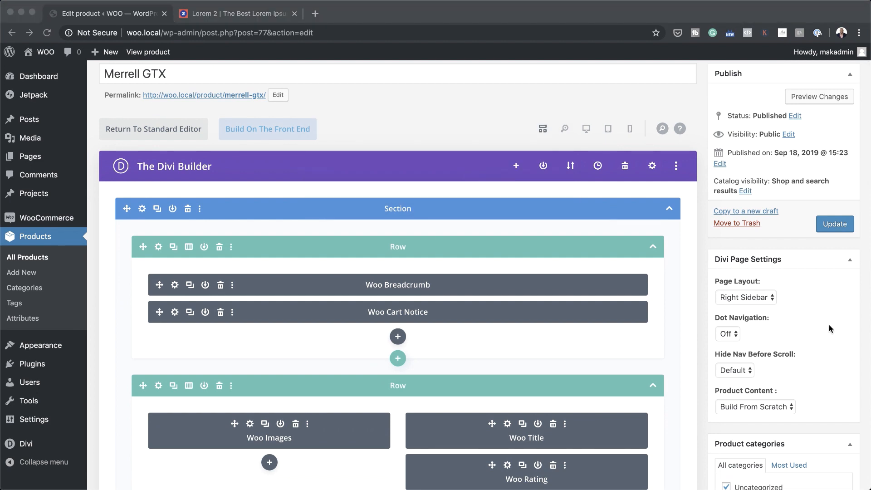
- Set the product's page layout to Fullwidth and update the product
{"action": "left_click", "coordinate": [760, 300]}
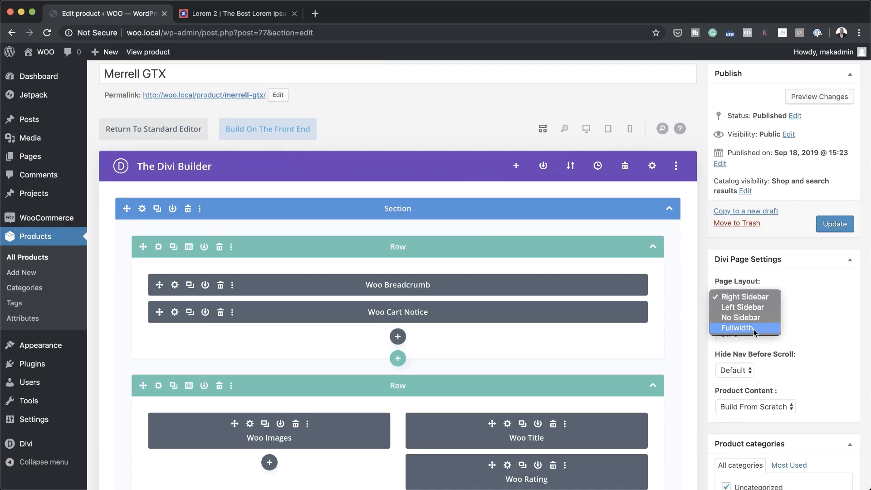
{"action": "left_click", "coordinate": [746, 328]}
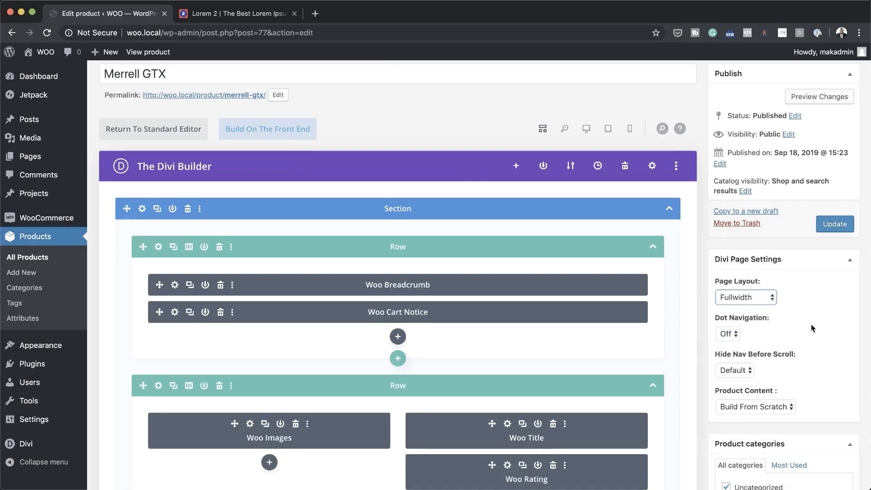
{"action": "left_click", "coordinate": [837, 226]}
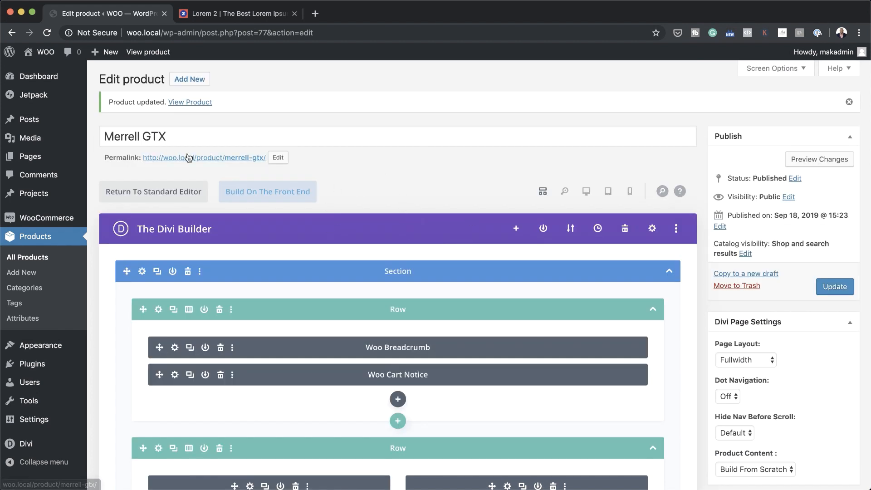
- Open the Merrell GTX product for building on the front end in the Divi visual builder
{"action": "left_click", "coordinate": [283, 195]}
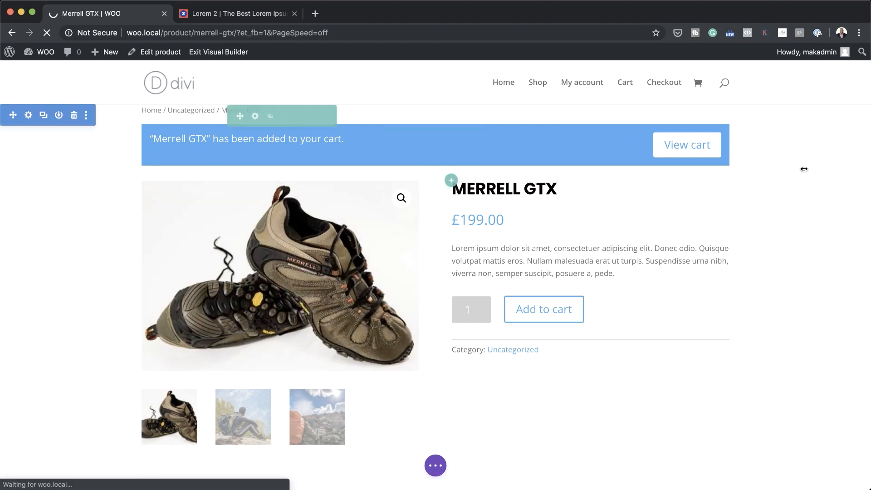
{"action": "scroll", "coordinate": [807, 271], "scroll_direction": "down", "scroll_amount": 2}
{"action": "scroll", "coordinate": [809, 271], "scroll_direction": "down", "scroll_amount": 5}
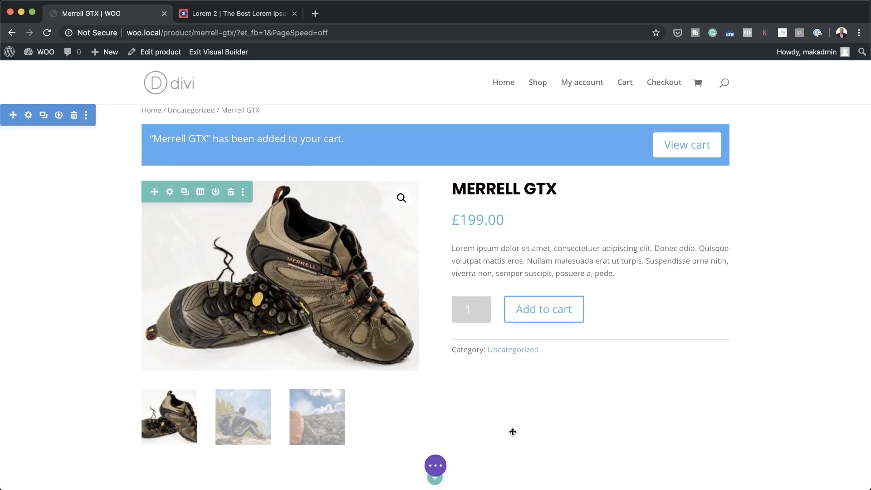
- Insert a fullwidth section below the related products and add a Fullwidth Post Title module to it
{"action": "scroll", "coordinate": [505, 442], "scroll_direction": "down", "scroll_amount": 10}
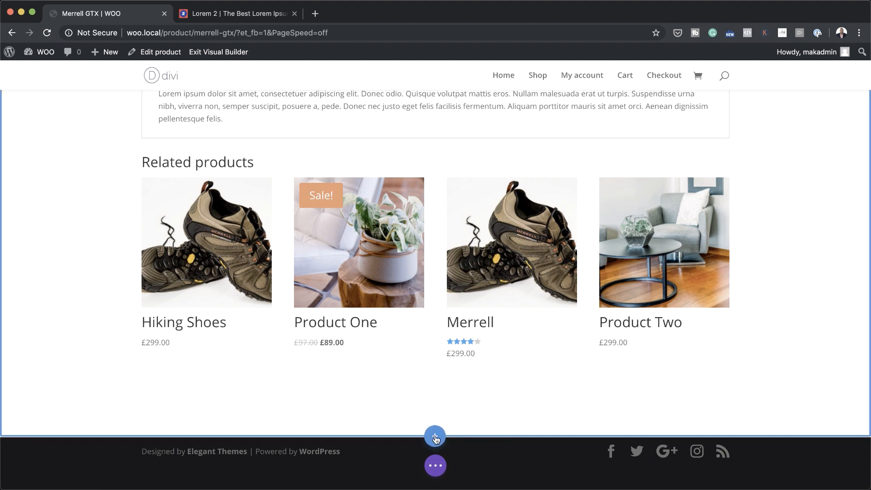
{"action": "left_click", "coordinate": [434, 437]}
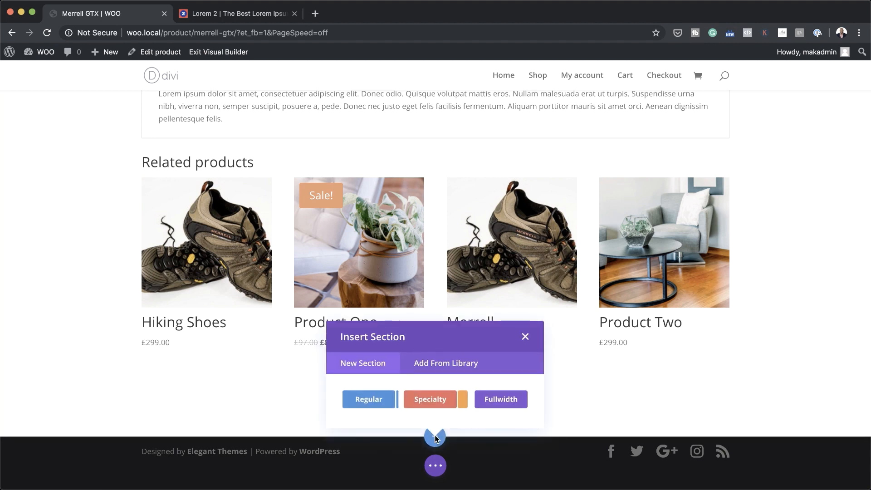
{"action": "left_click", "coordinate": [502, 400]}
{"action": "left_click", "coordinate": [488, 372]}
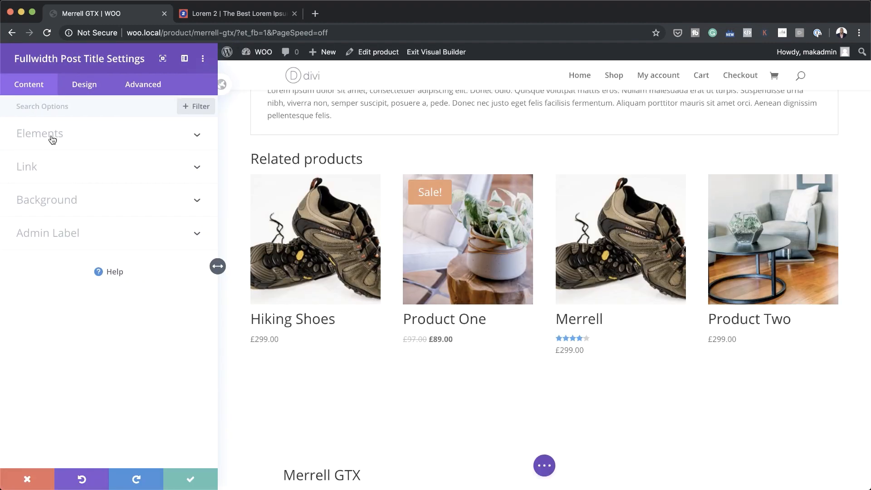
- Turn off the date, author, meta and featured image elements of the Fullwidth Post Title module
{"action": "left_click", "coordinate": [52, 136]}
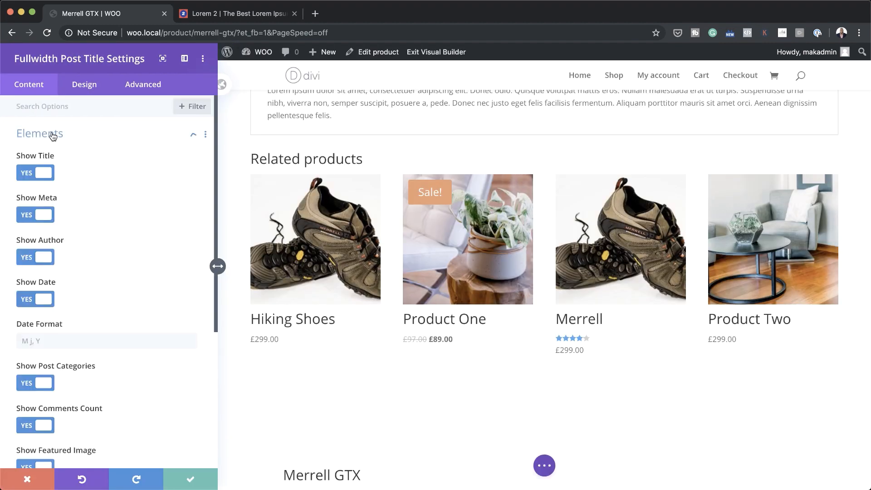
{"action": "left_click", "coordinate": [28, 299]}
{"action": "left_click", "coordinate": [28, 256]}
{"action": "left_click", "coordinate": [27, 215]}
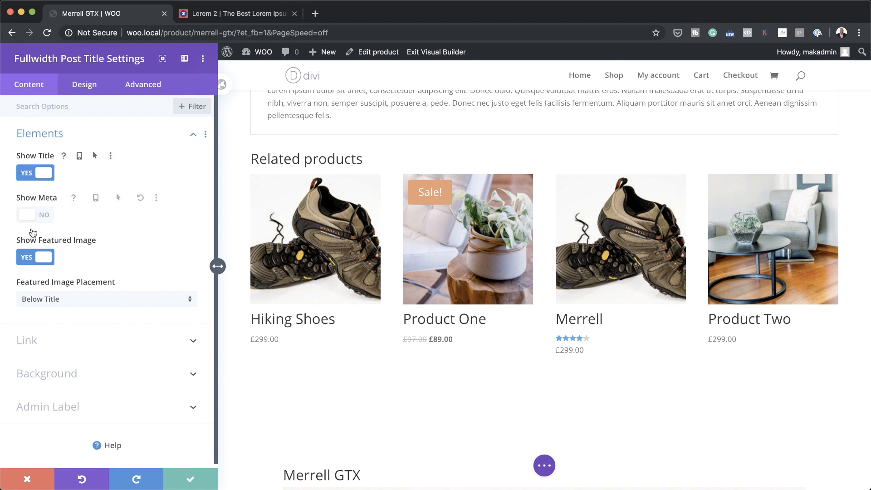
{"action": "left_click", "coordinate": [33, 257]}
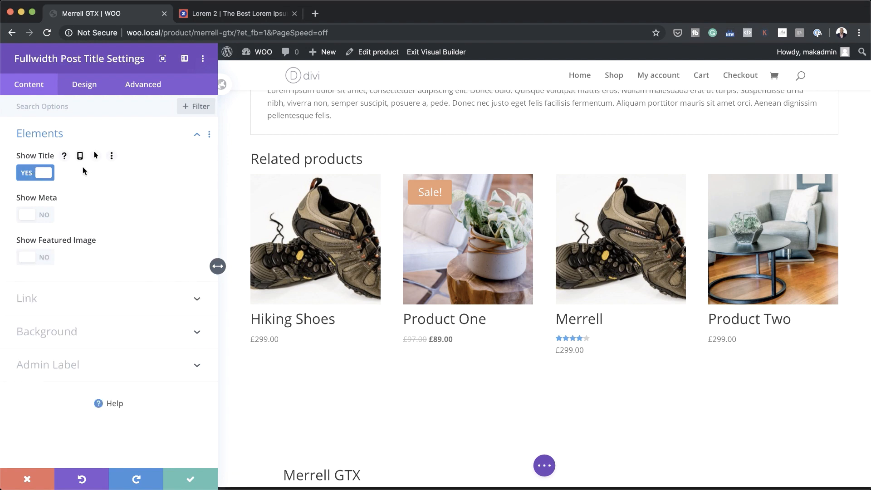
- Set the snowy mountains photo adventure-alps-altitude-371649.jpg from the media library as the title module's background image
{"action": "left_click", "coordinate": [75, 334]}
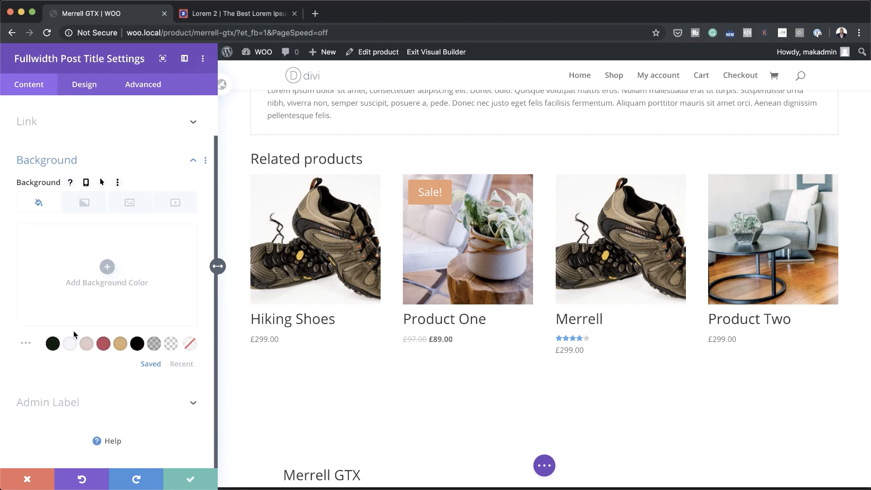
{"action": "left_click", "coordinate": [135, 204]}
{"action": "left_click", "coordinate": [107, 266]}
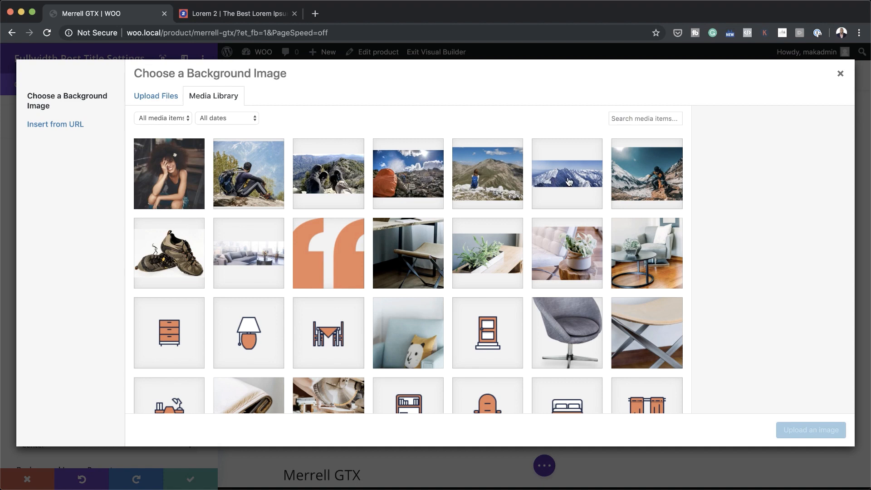
{"action": "left_click", "coordinate": [563, 181]}
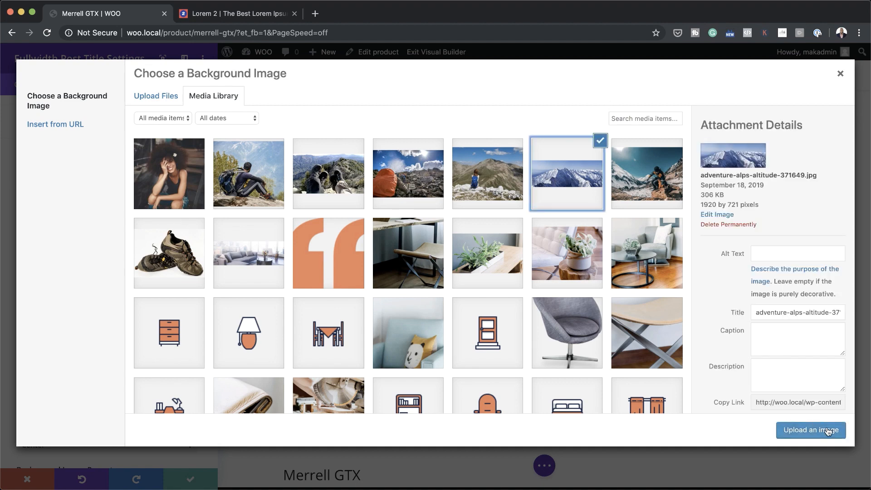
{"action": "left_click", "coordinate": [810, 430]}
{"action": "scroll", "coordinate": [357, 374], "scroll_direction": "down", "scroll_amount": 2}
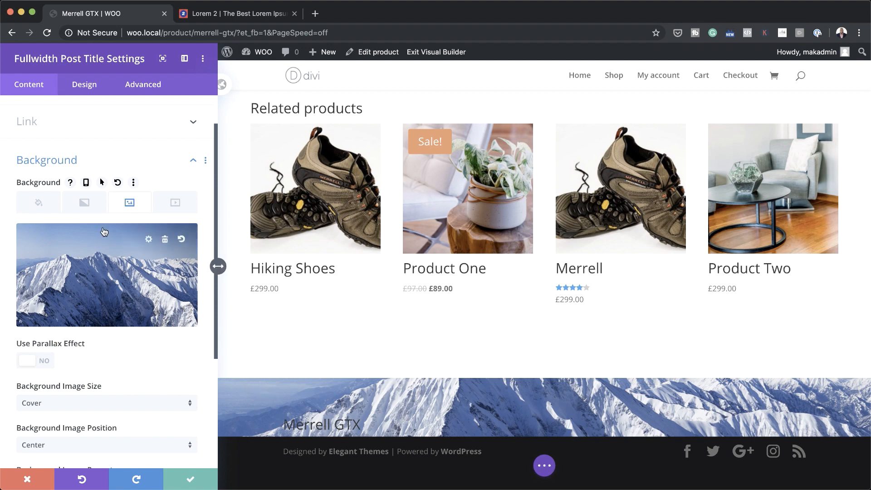
- Add a background gradient to the title module running from black #0a0000 to transparent rgba(255,255,255,0)
{"action": "left_click", "coordinate": [86, 202]}
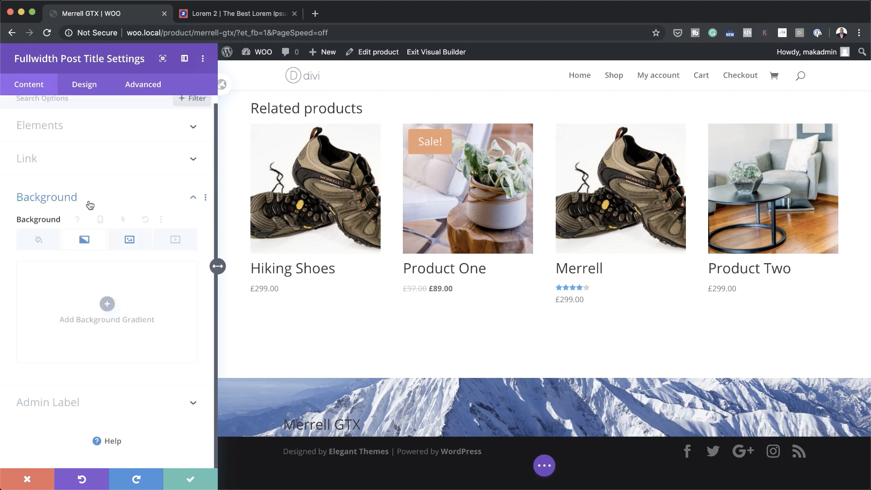
{"action": "left_click", "coordinate": [107, 304]}
{"action": "left_click", "coordinate": [50, 343]}
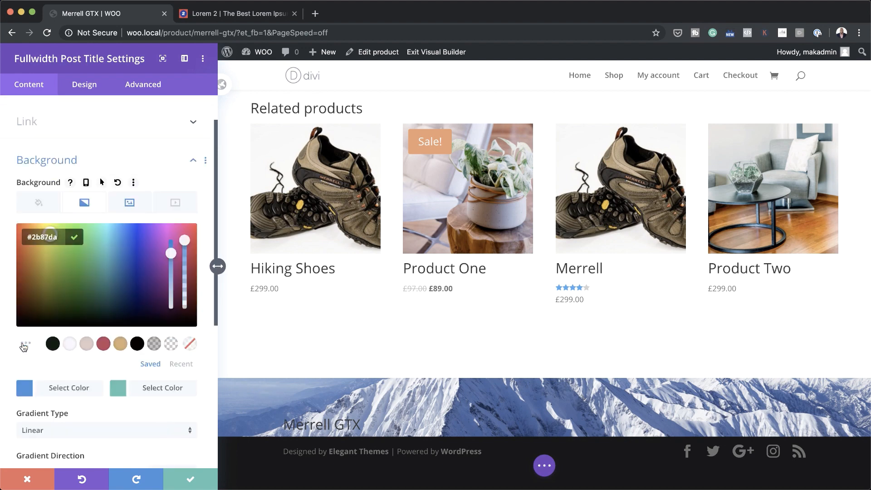
{"action": "left_click", "coordinate": [138, 344]}
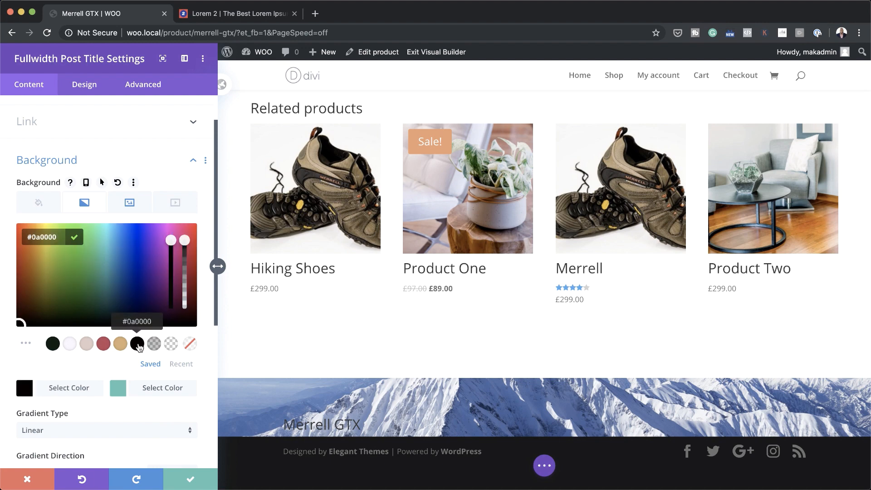
{"action": "left_click", "coordinate": [118, 389]}
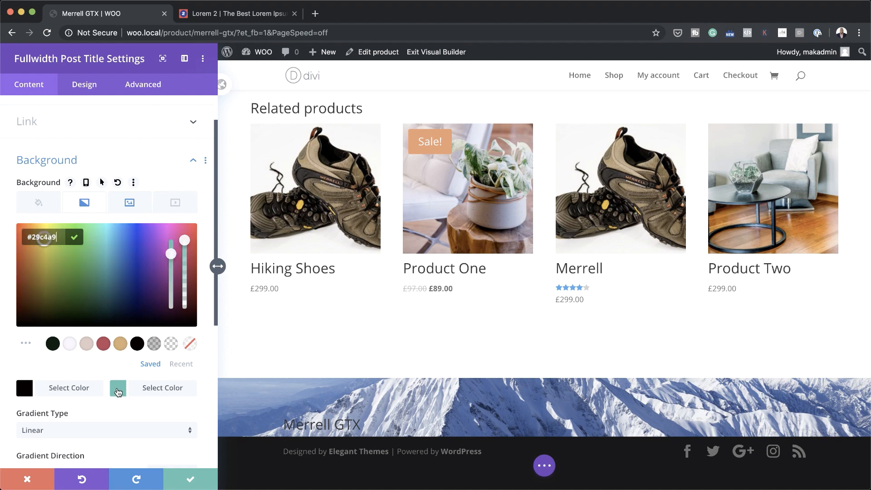
{"action": "left_click", "coordinate": [171, 344]}
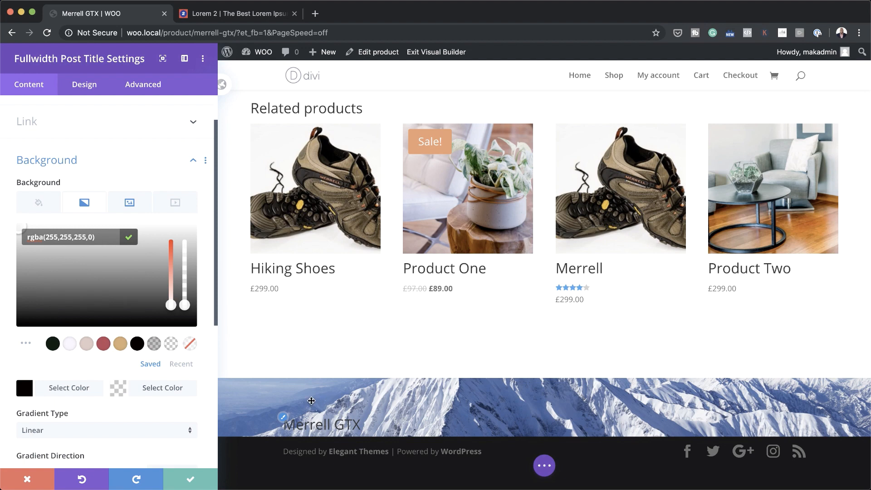
- Place the gradient above the background image and set its direction to 1deg
{"action": "scroll", "coordinate": [141, 431], "scroll_direction": "down", "scroll_amount": 4}
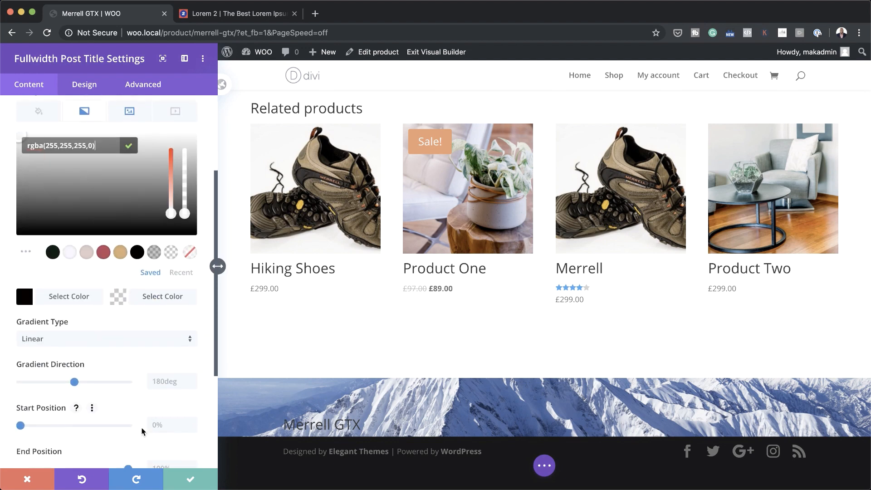
{"action": "scroll", "coordinate": [141, 430], "scroll_direction": "down", "scroll_amount": 4}
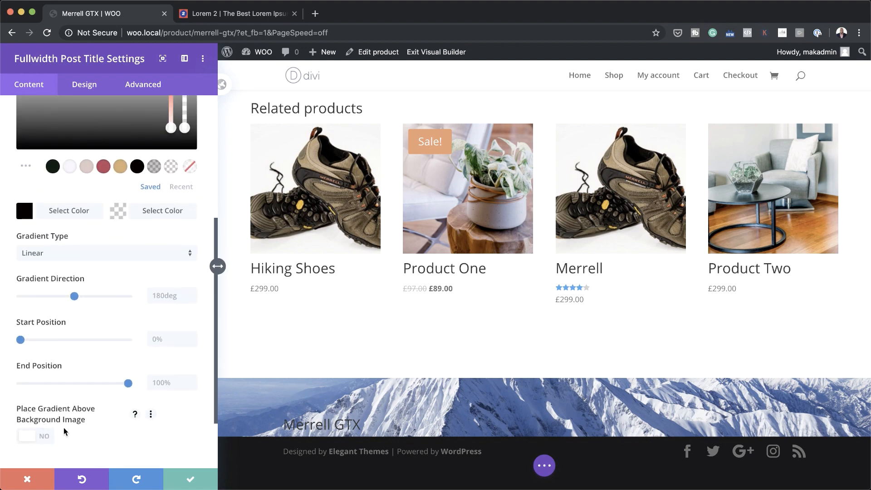
{"action": "left_click", "coordinate": [45, 437]}
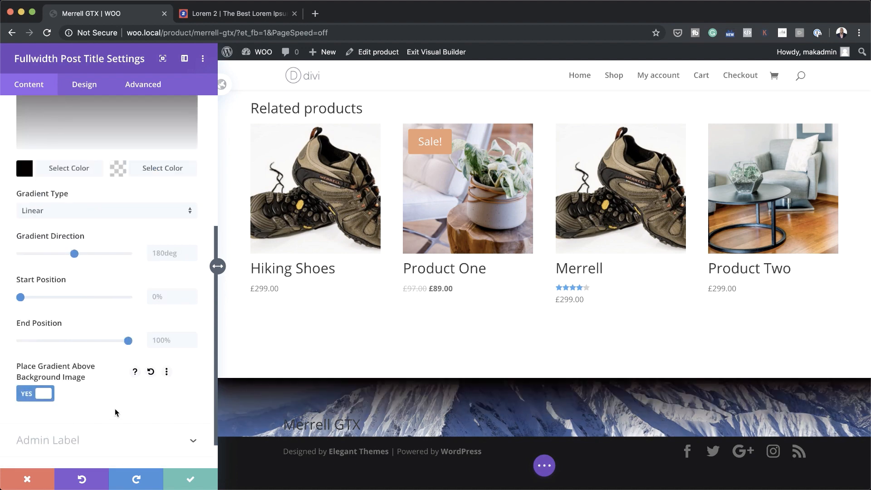
{"action": "left_click_drag", "start_coordinate": [74, 253], "coordinate": [0, 252]}
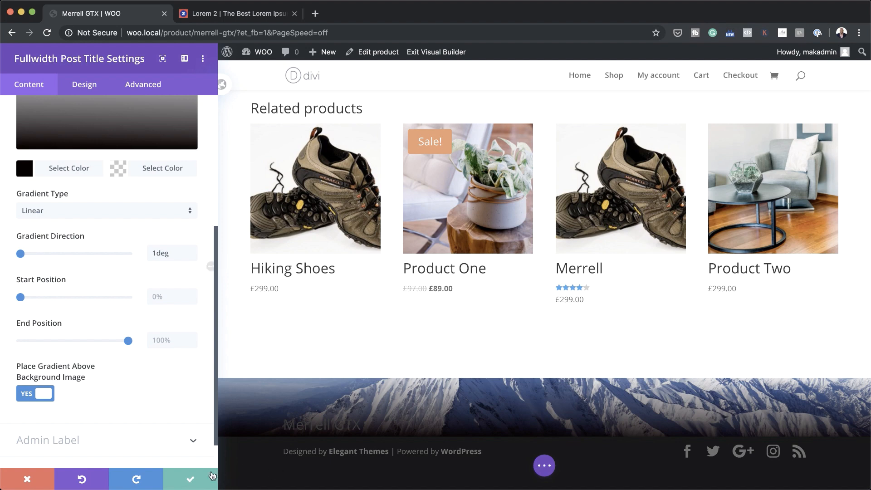
- Save the title module's settings and move its fullwidth section to the top of the page, above the product content
{"action": "left_click", "coordinate": [191, 481]}
{"action": "mouse_move", "coordinate": [2, 396]}
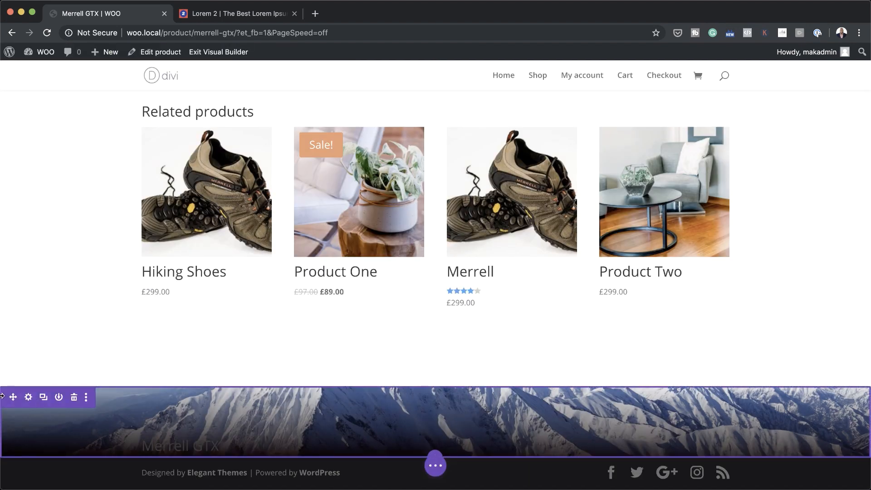
{"action": "scroll", "coordinate": [19, 264], "scroll_direction": "up", "scroll_amount": 15}
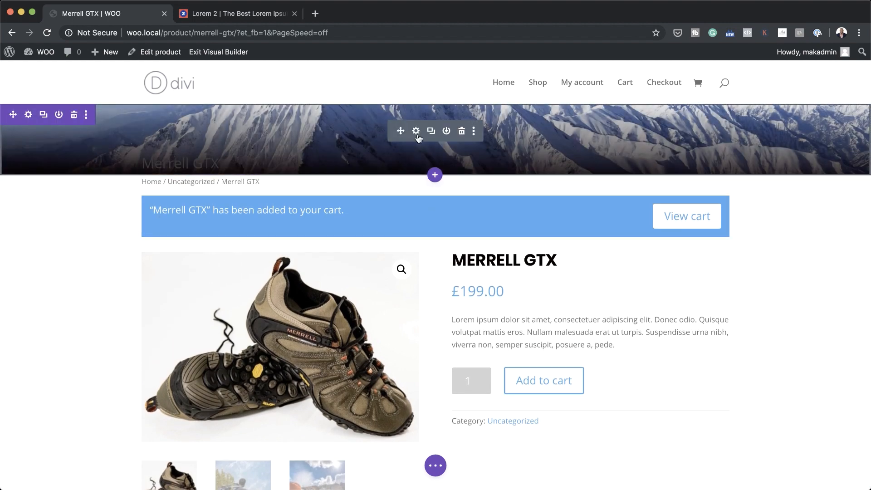
- Center the text alignment of the Fullwidth Post Title module
{"action": "left_click", "coordinate": [417, 132]}
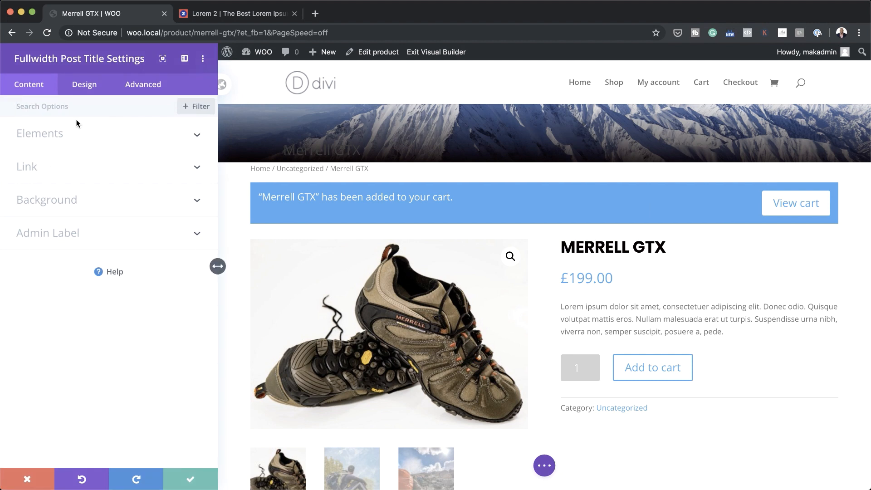
{"action": "left_click", "coordinate": [87, 88]}
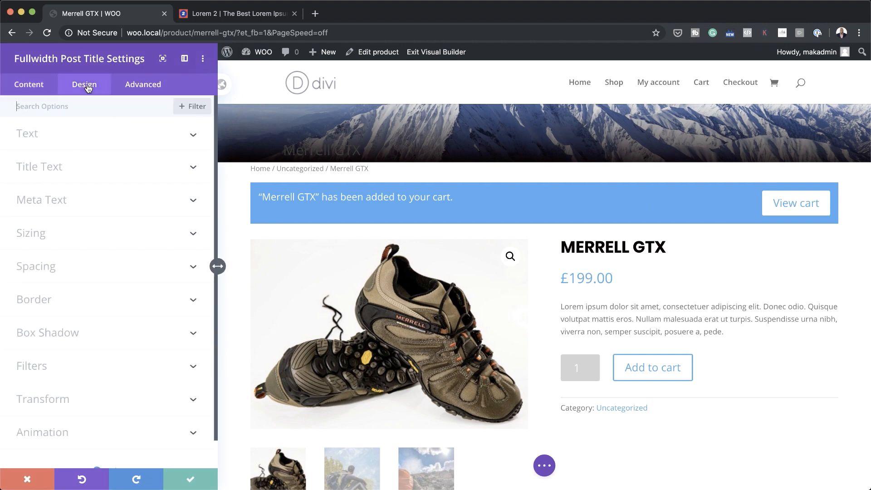
{"action": "left_click", "coordinate": [58, 144]}
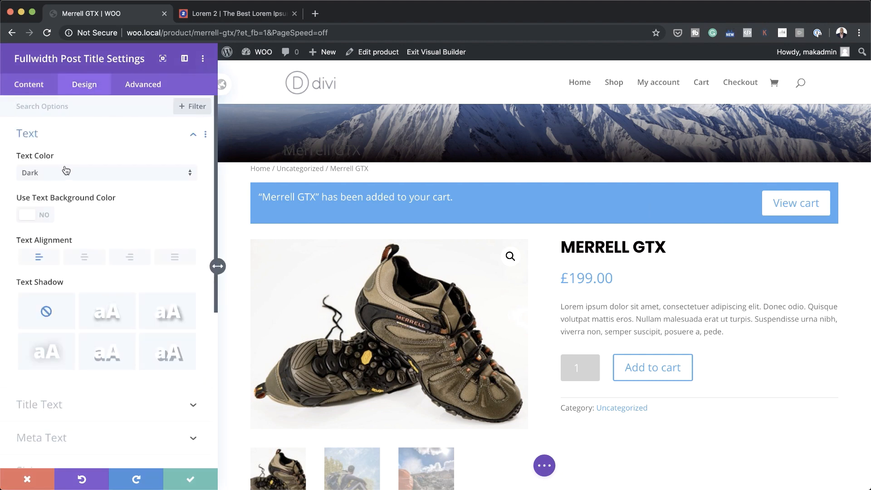
{"action": "left_click", "coordinate": [90, 262]}
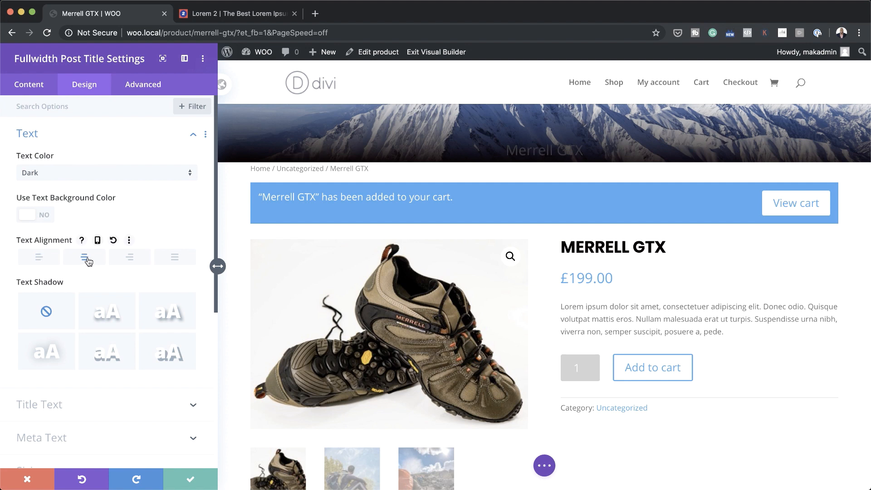
- Style the module's title text as Poppins, bold, uppercase and white
{"action": "scroll", "coordinate": [77, 325], "scroll_direction": "down", "scroll_amount": 2}
{"action": "left_click", "coordinate": [67, 359]}
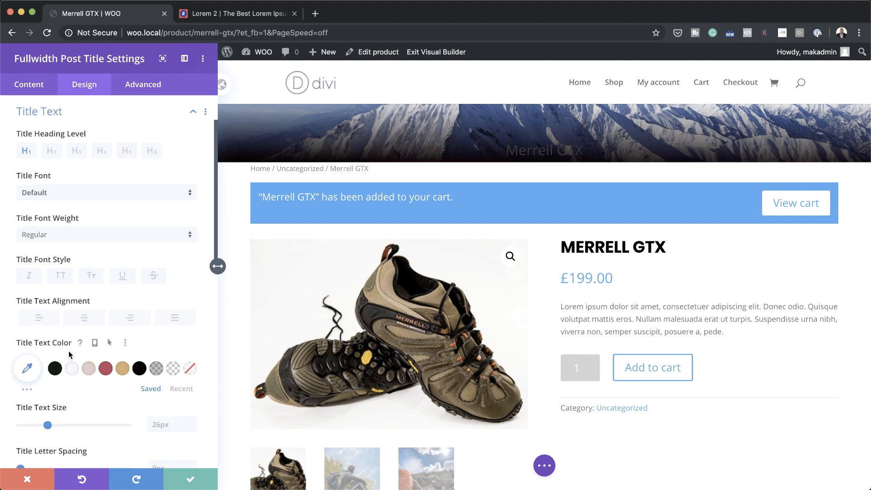
{"action": "left_click", "coordinate": [60, 193]}
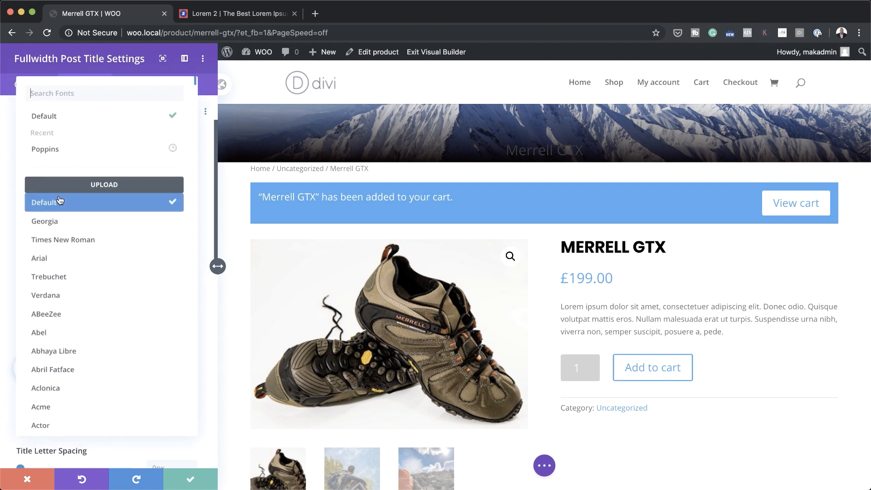
{"action": "left_click", "coordinate": [69, 152]}
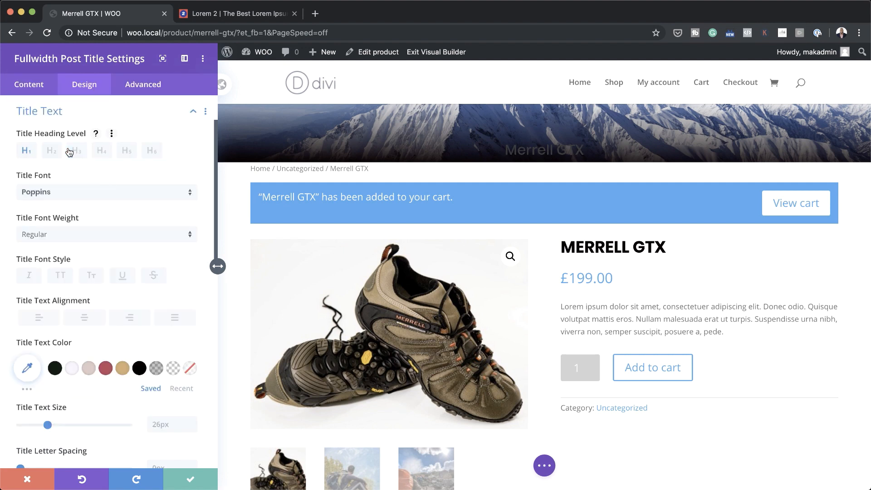
{"action": "left_click", "coordinate": [66, 276]}
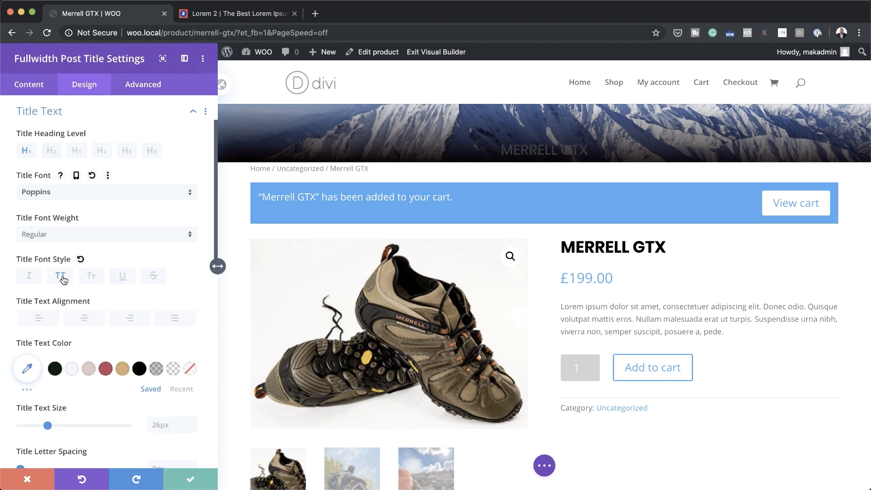
{"action": "left_click", "coordinate": [73, 367]}
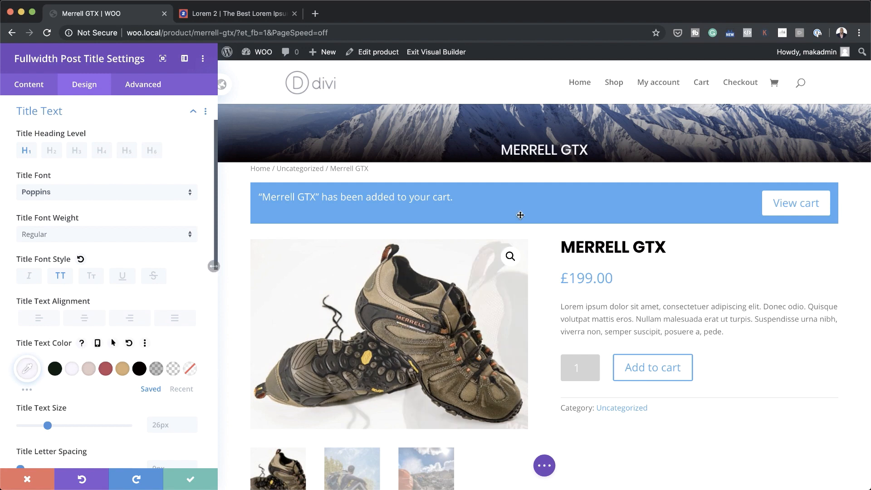
{"action": "left_click", "coordinate": [84, 236]}
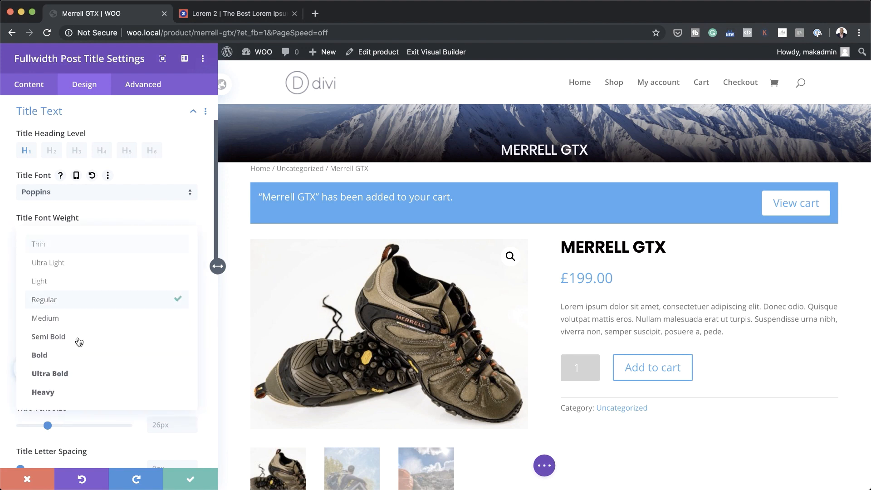
{"action": "left_click", "coordinate": [69, 355]}
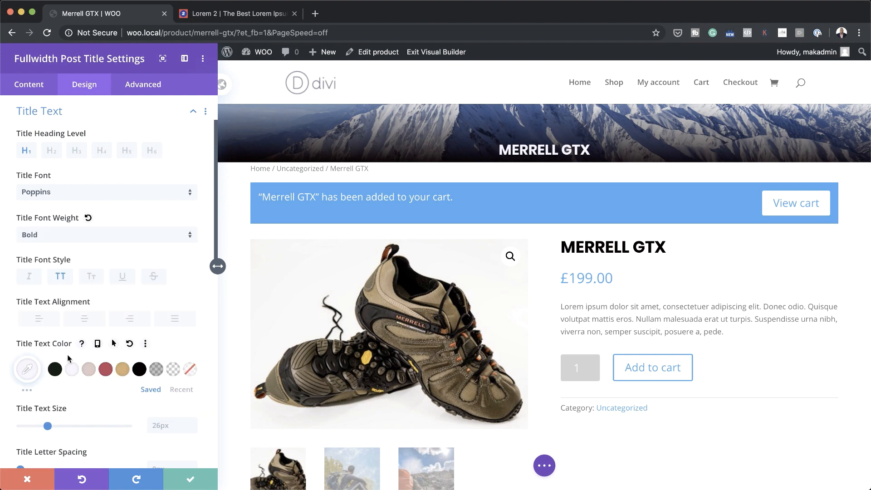
- Set the title text size to 44px and apply the text shadow preset with 0em horizontal and 0.08em vertical length
{"action": "scroll", "coordinate": [173, 407], "scroll_direction": "down", "scroll_amount": 2}
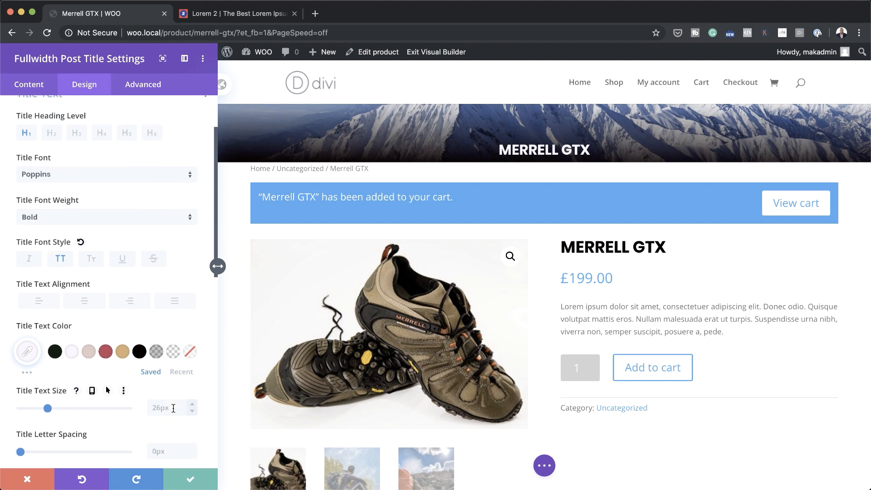
{"action": "left_click_drag", "start_coordinate": [47, 403], "coordinate": [67, 408]}
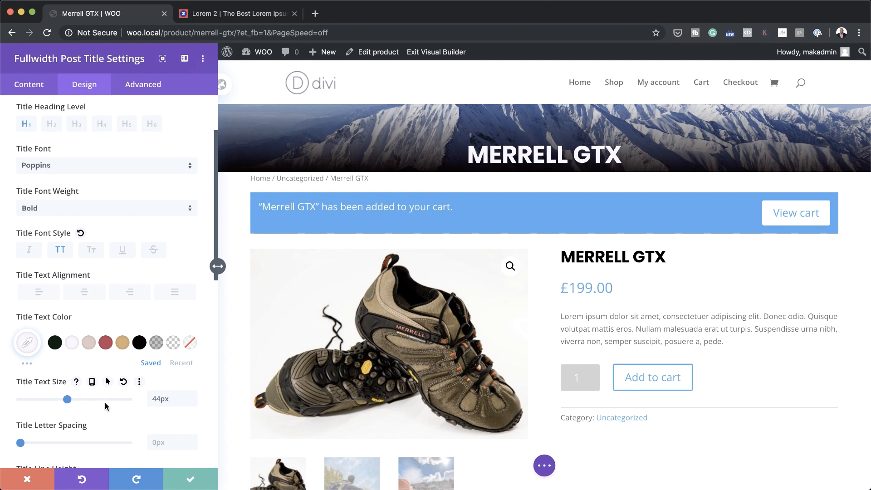
{"action": "scroll", "coordinate": [107, 405], "scroll_direction": "down", "scroll_amount": 6}
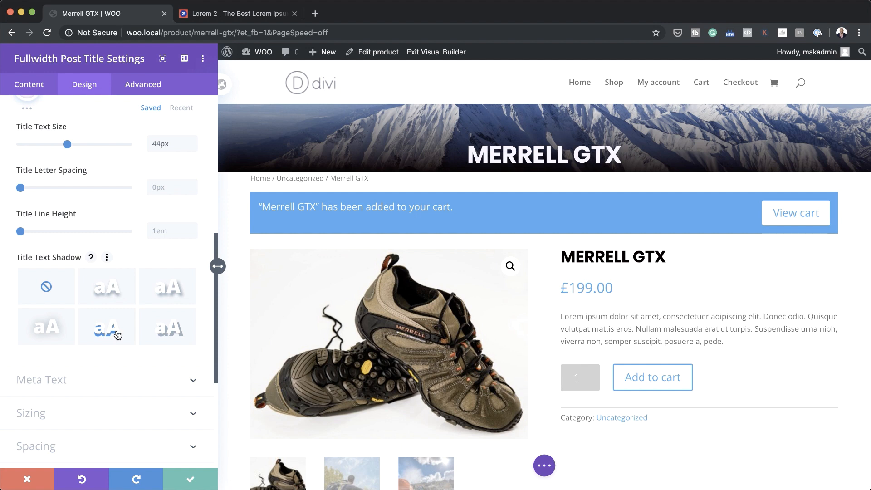
{"action": "left_click", "coordinate": [117, 335]}
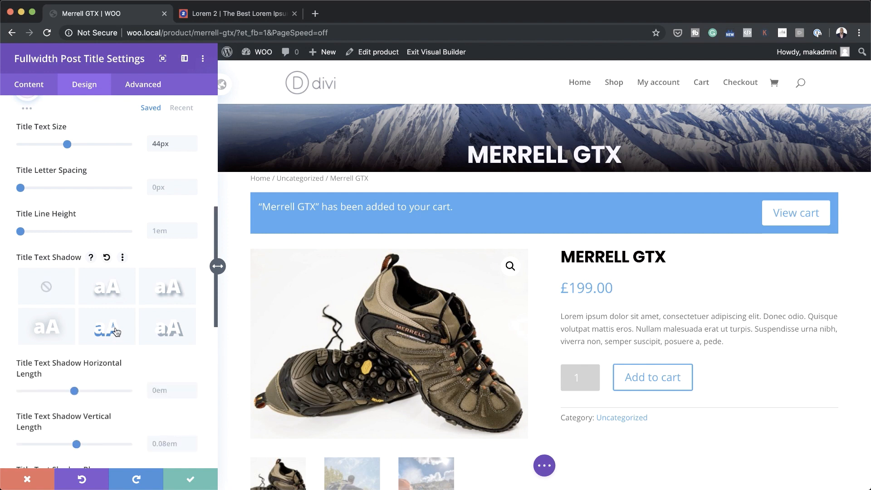
{"action": "scroll", "coordinate": [112, 330], "scroll_direction": "down", "scroll_amount": 2}
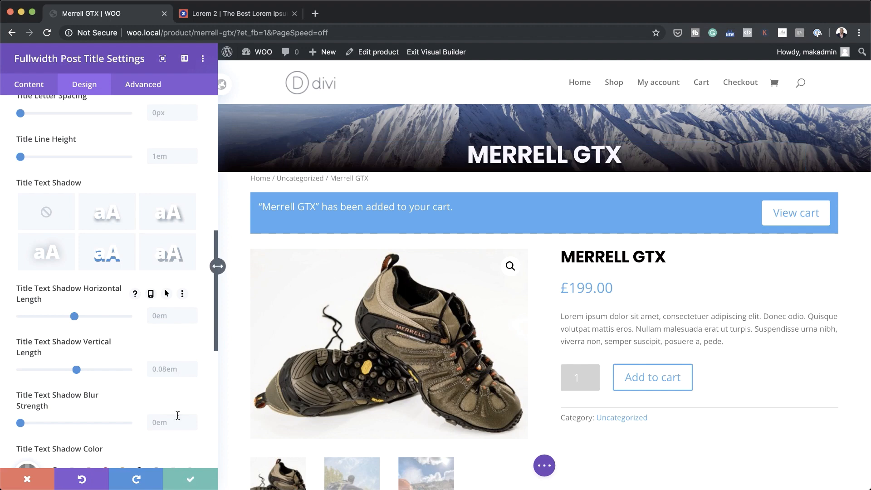
{"action": "scroll", "coordinate": [103, 286], "scroll_direction": "down", "scroll_amount": 3}
{"action": "scroll", "coordinate": [103, 289], "scroll_direction": "down", "scroll_amount": 3}
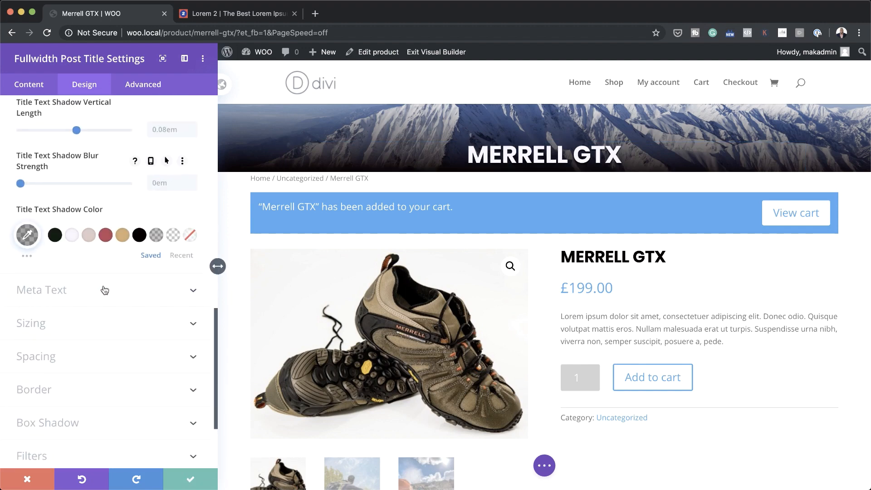
- Give the title module linked top and bottom padding of 10vw and save its settings
{"action": "left_click", "coordinate": [91, 338]}
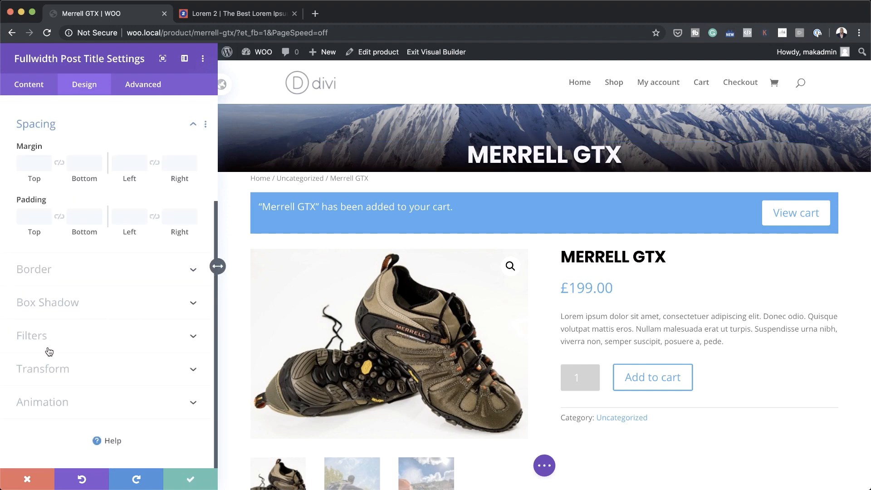
{"action": "left_click", "coordinate": [31, 218]}
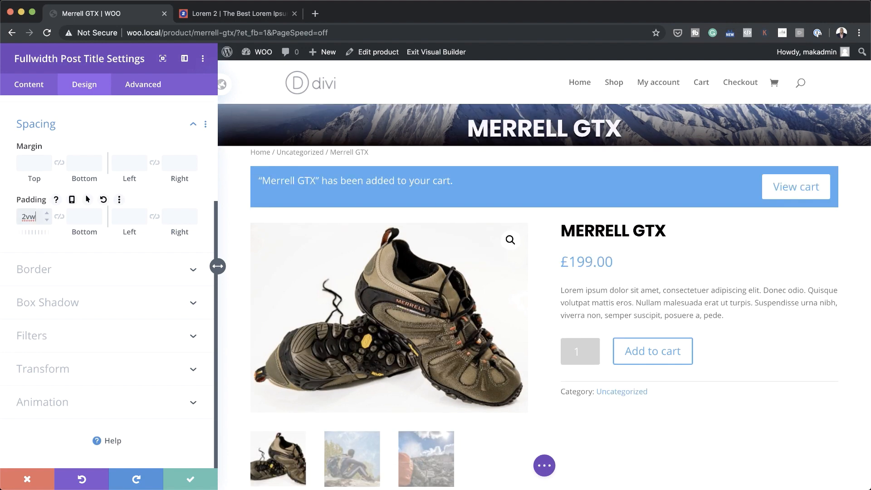
{"action": "left_click", "coordinate": [59, 217]}
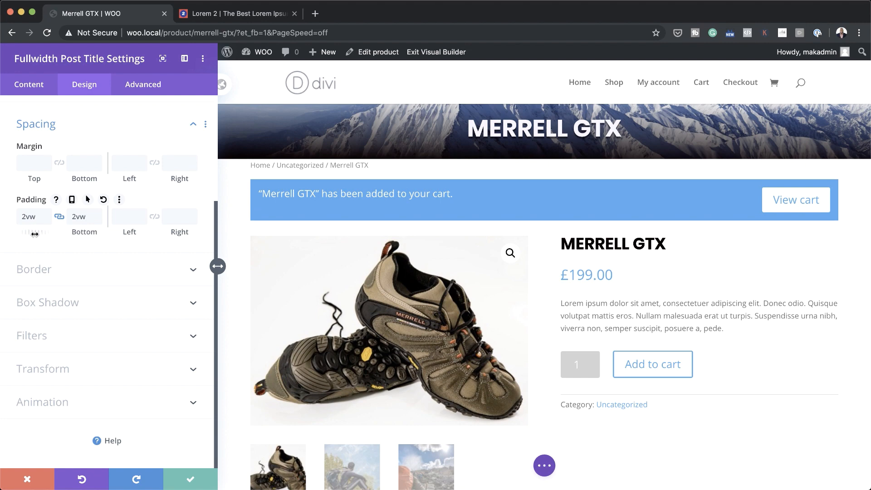
{"action": "left_click_drag", "start_coordinate": [35, 233], "coordinate": [41, 233]}
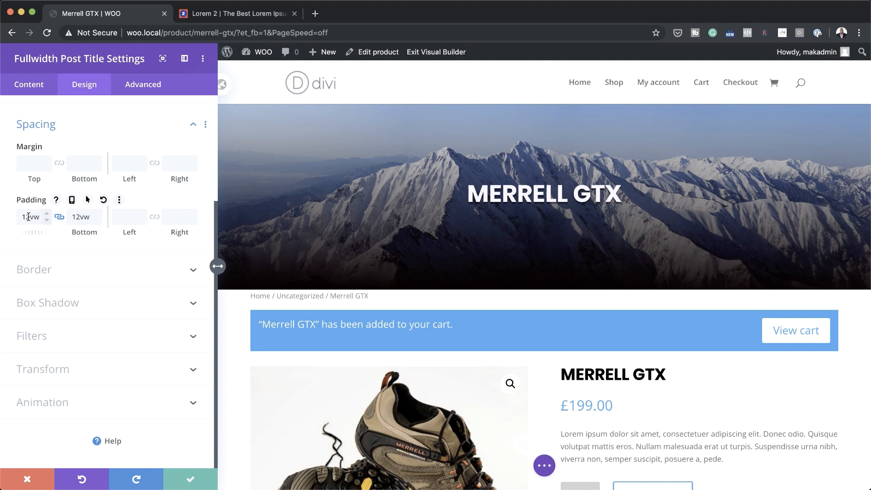
{"action": "left_click_drag", "start_coordinate": [44, 236], "coordinate": [38, 236]}
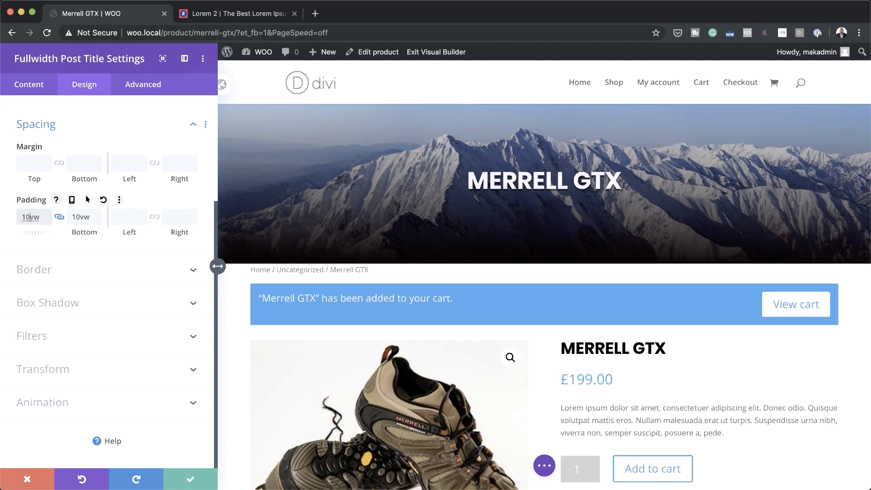
{"action": "left_click", "coordinate": [191, 479]}
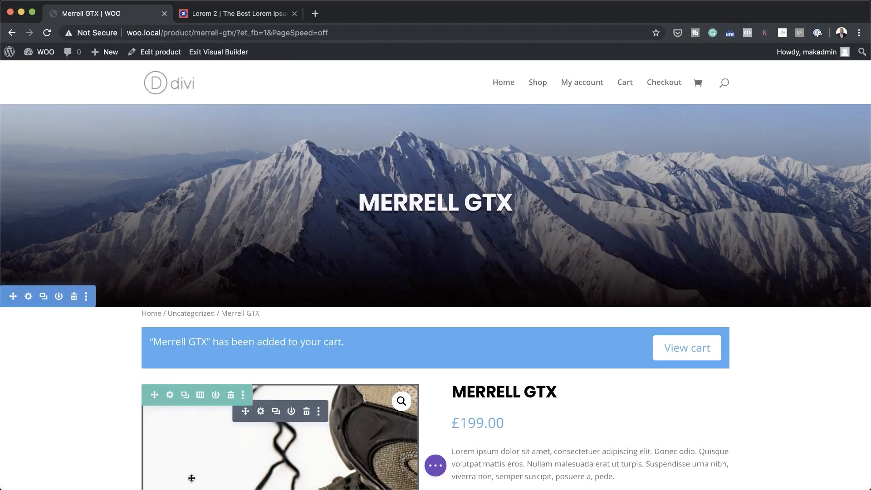
- Delete the default product section and add a regular section below the header with a two-thirds and one-third column row
{"action": "left_click", "coordinate": [74, 296]}
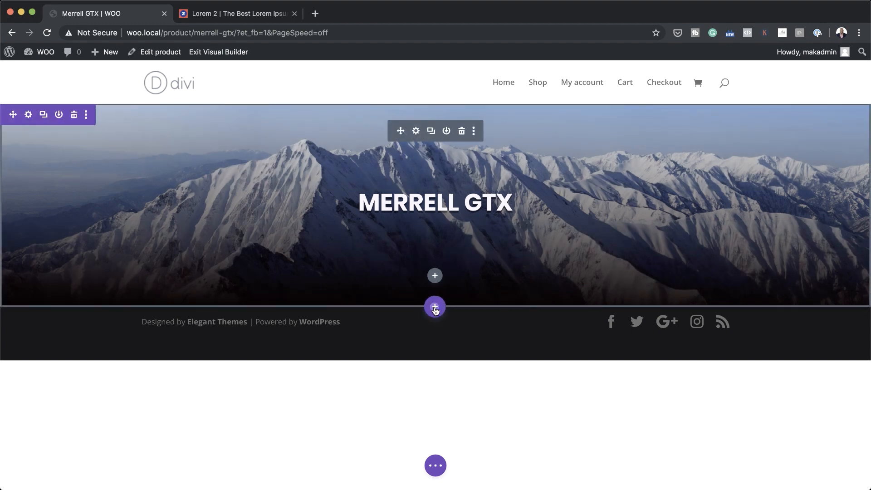
{"action": "left_click", "coordinate": [434, 305]}
{"action": "left_click", "coordinate": [364, 272]}
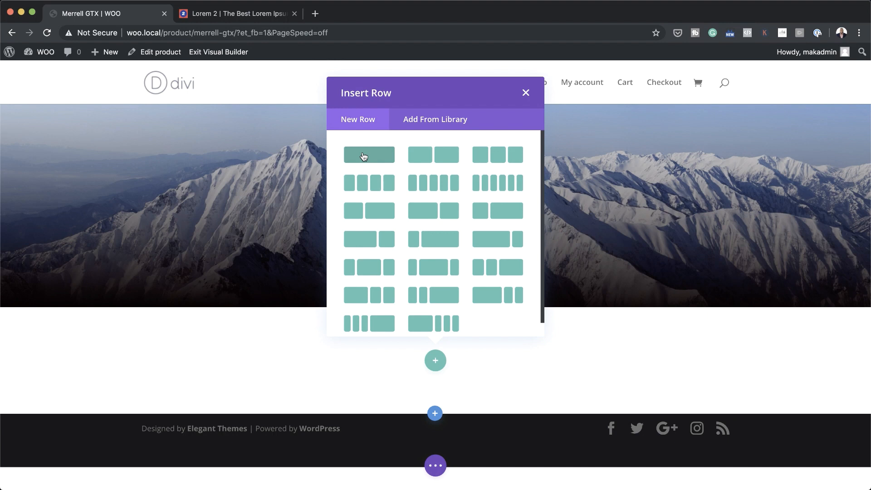
{"action": "left_click", "coordinate": [384, 240]}
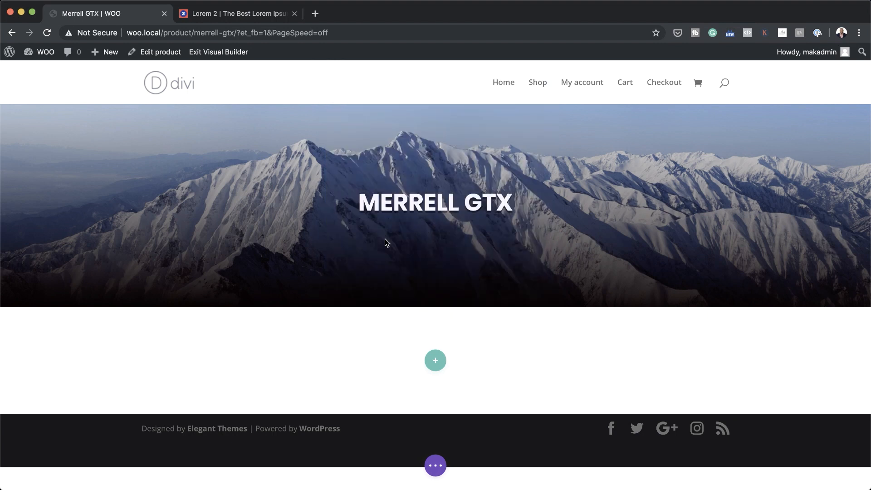
- Insert a Woo Images module into the two-thirds column, keeping its product as This Product, and save it
{"action": "type", "text": "woo"}
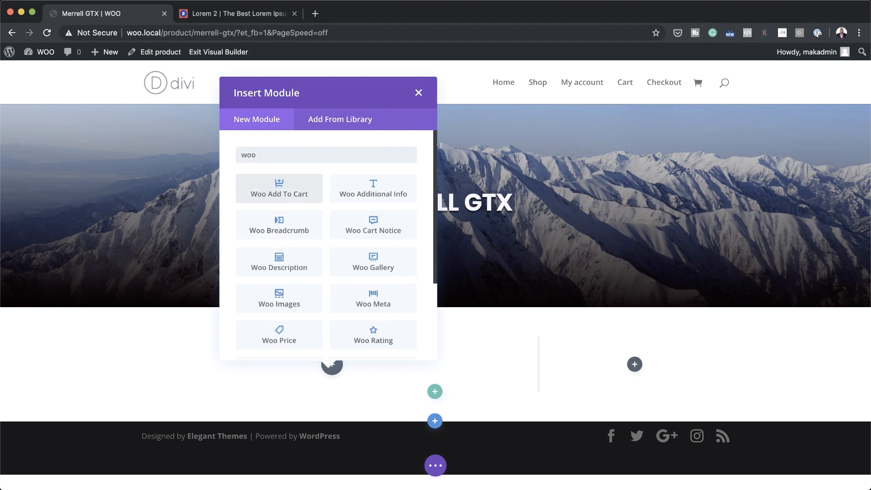
{"action": "left_click", "coordinate": [287, 294]}
{"action": "scroll", "coordinate": [267, 294], "scroll_direction": "down", "scroll_amount": 3}
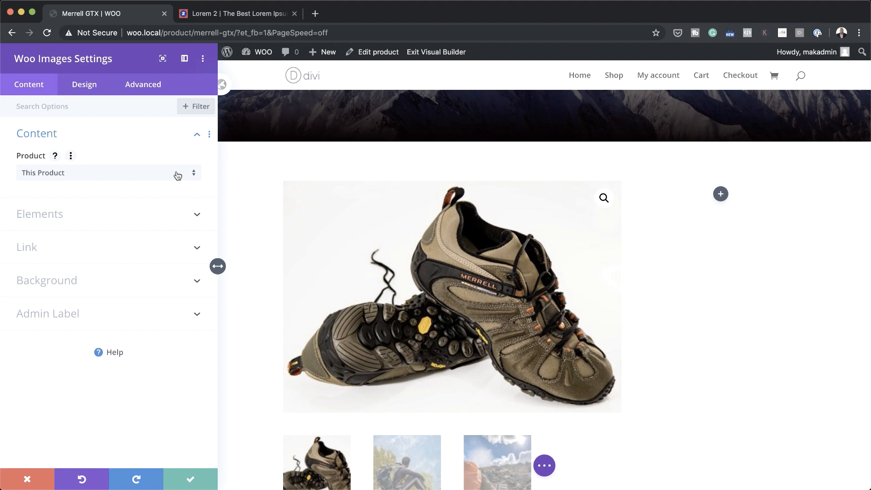
{"action": "left_click", "coordinate": [159, 177]}
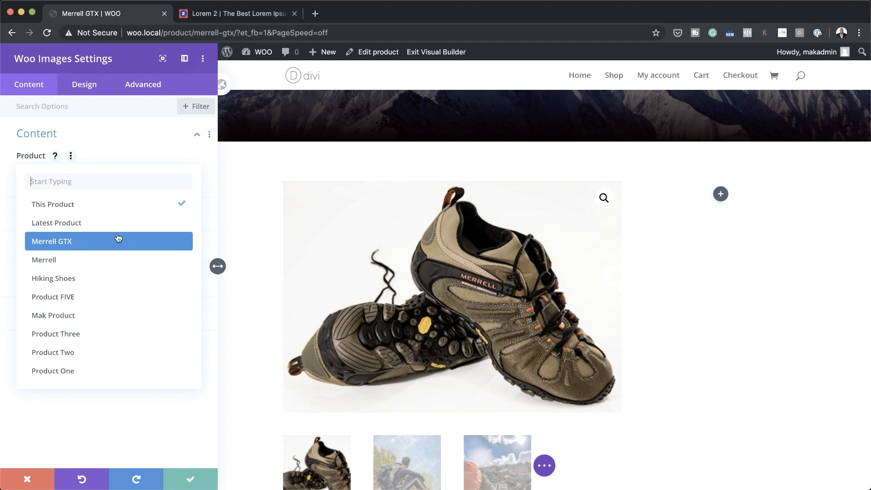
{"action": "left_click", "coordinate": [191, 481]}
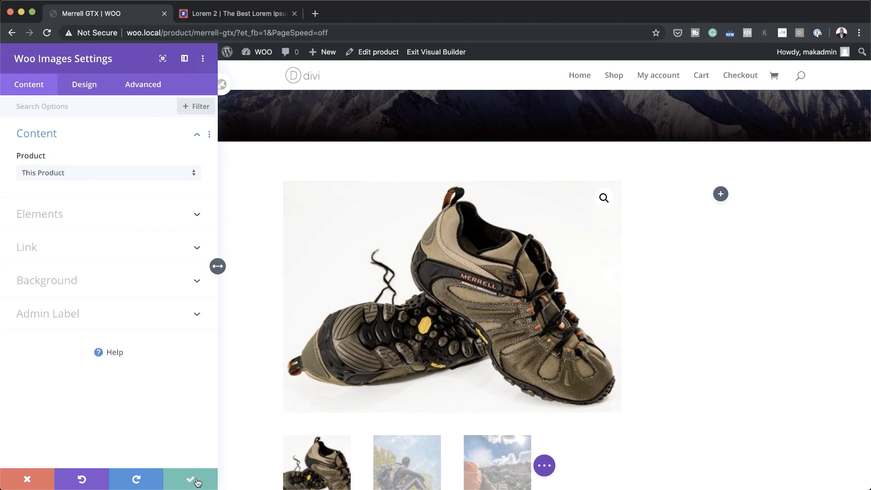
{"action": "left_click", "coordinate": [198, 482]}
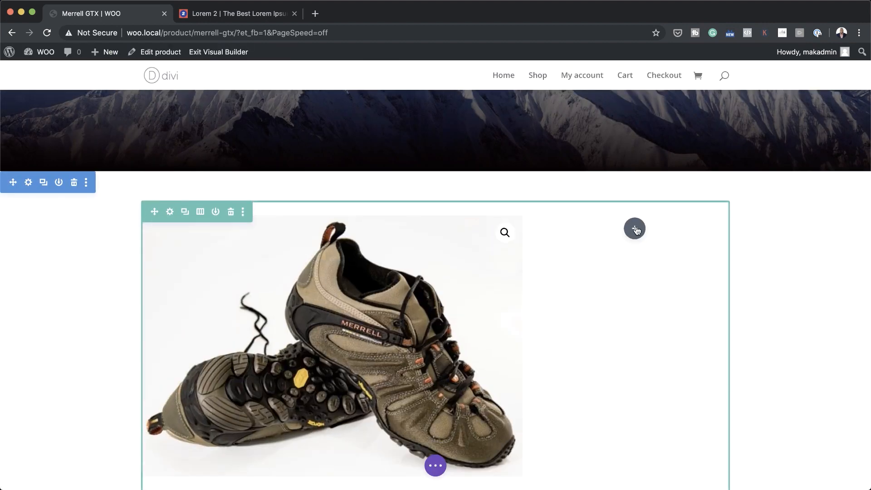
- Insert a Woo Title module into the one-third column, keeping its product as This Product, and save it
{"action": "left_click", "coordinate": [634, 228]}
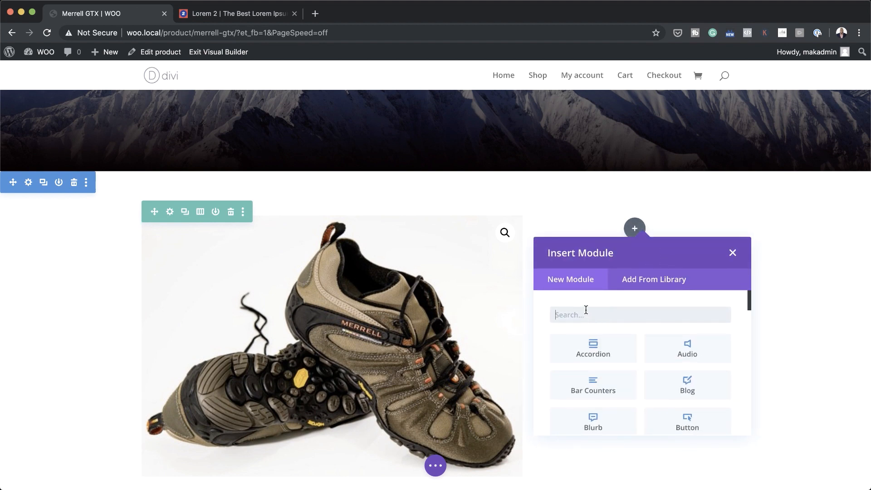
{"action": "type", "text": "woo"}
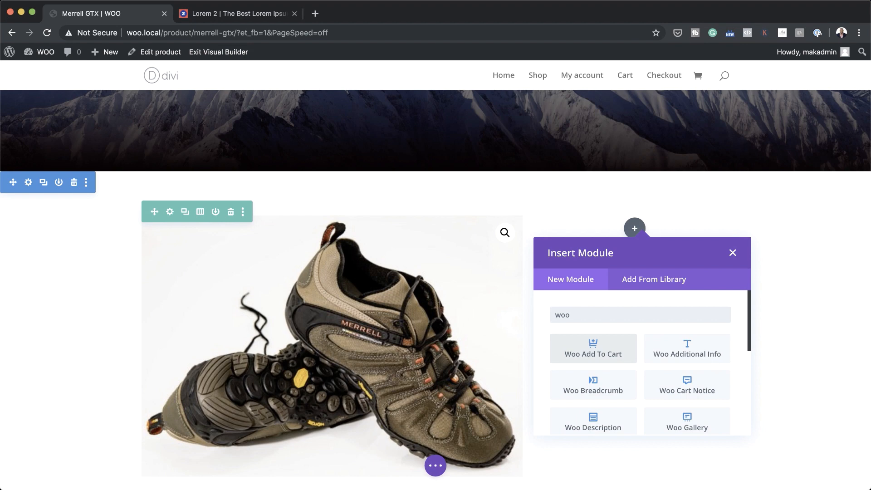
{"action": "type", "text": "t"}
{"action": "left_click", "coordinate": [687, 348]}
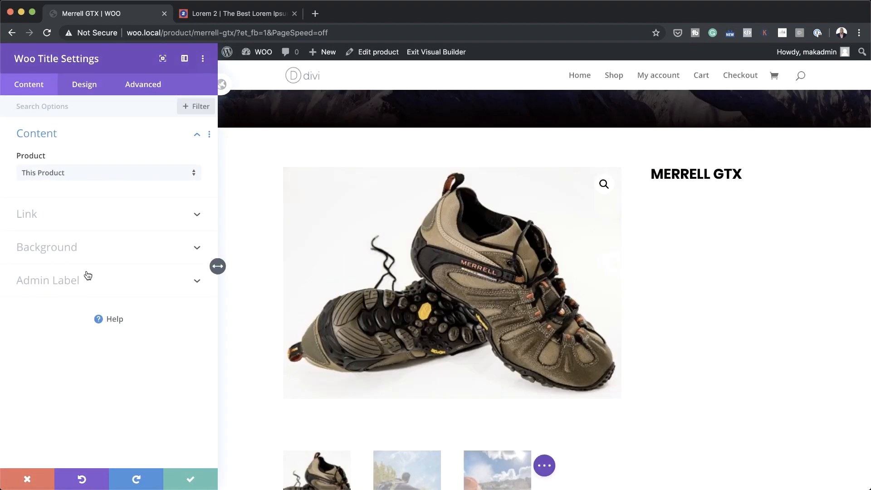
{"action": "left_click", "coordinate": [191, 482]}
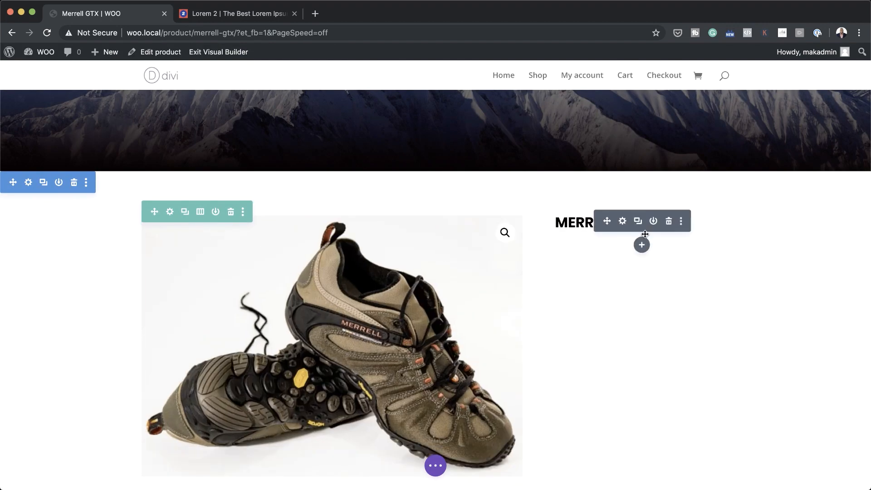
- Add a Video module below the product title in the one-third column, keeping its default video
{"action": "left_click", "coordinate": [641, 244]}
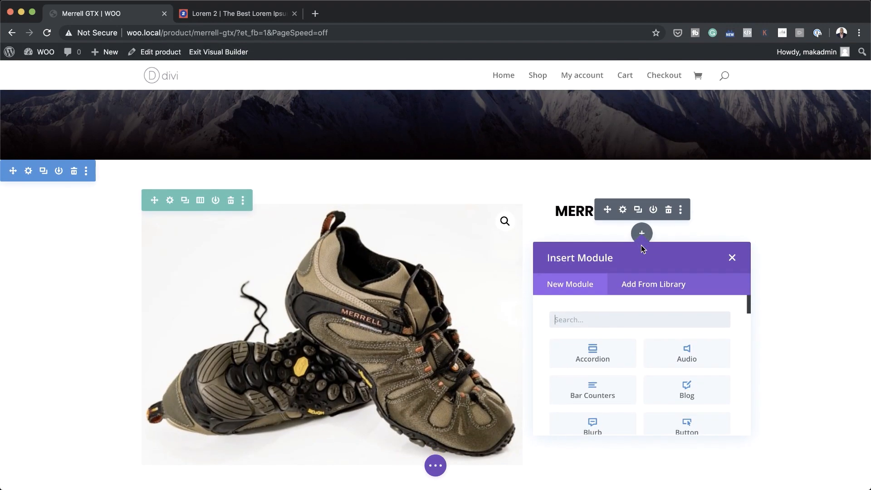
{"action": "type", "text": "video"}
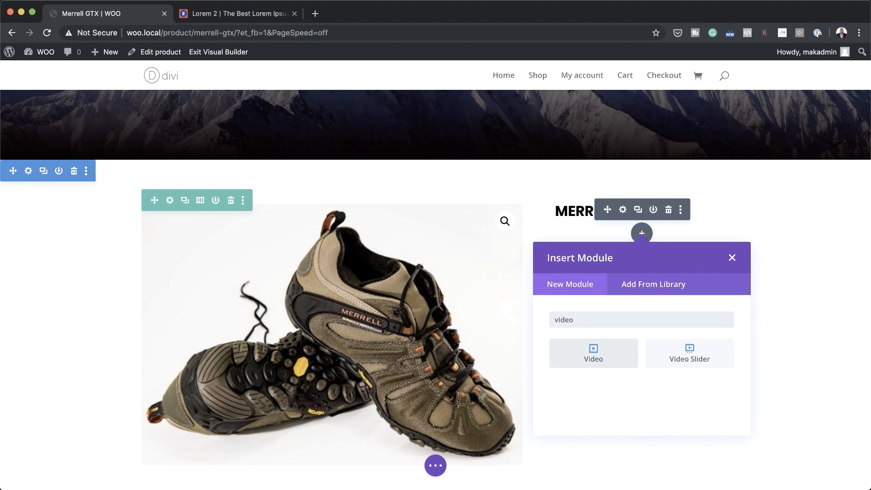
{"action": "left_click", "coordinate": [593, 353]}
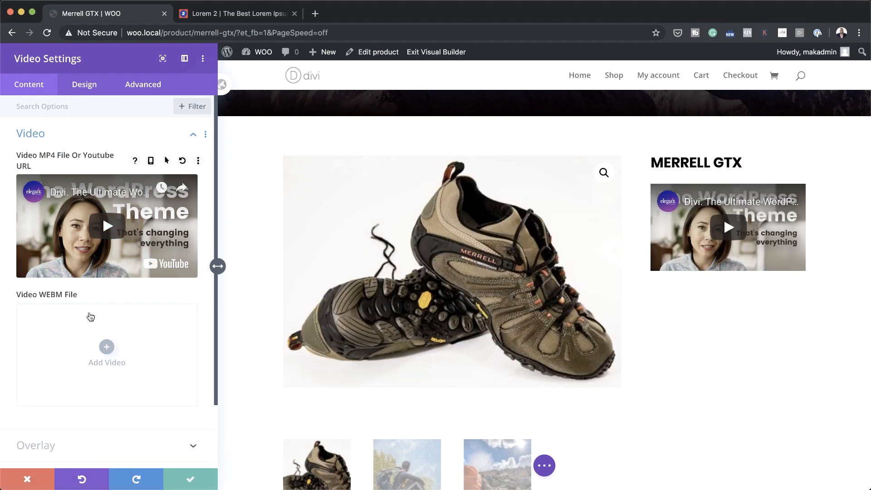
- Set the video's overlay image to the media library photo of the hiker sitting among snowy mountains, and save the module
{"action": "scroll", "coordinate": [107, 375], "scroll_direction": "down", "scroll_amount": 3}
{"action": "left_click", "coordinate": [58, 369]}
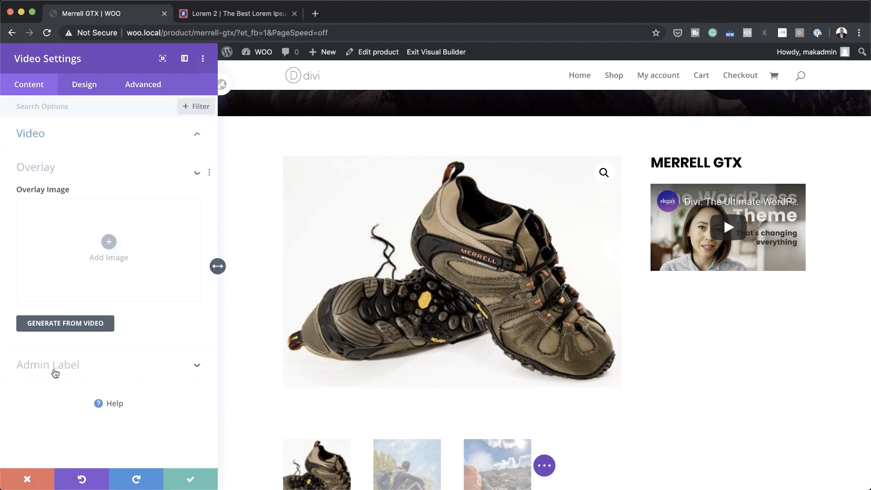
{"action": "left_click", "coordinate": [109, 246]}
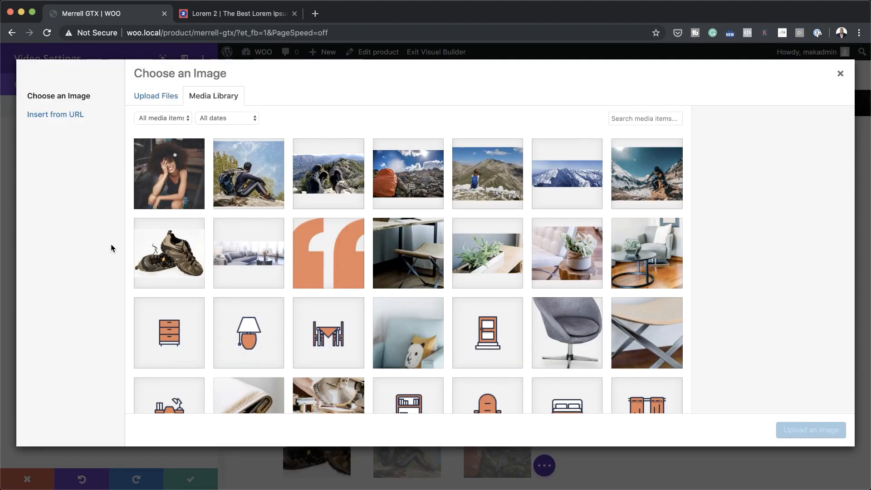
{"action": "left_click", "coordinate": [664, 180]}
{"action": "left_click", "coordinate": [798, 430]}
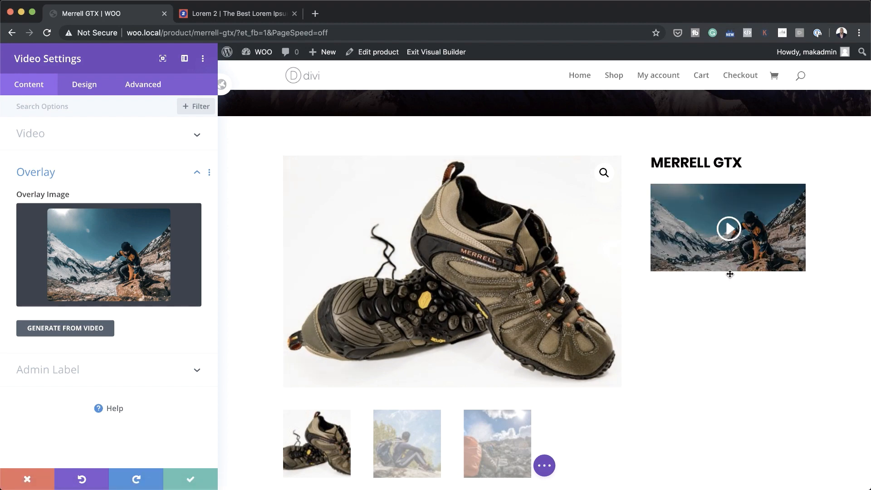
{"action": "scroll", "coordinate": [703, 279], "scroll_direction": "up", "scroll_amount": 1}
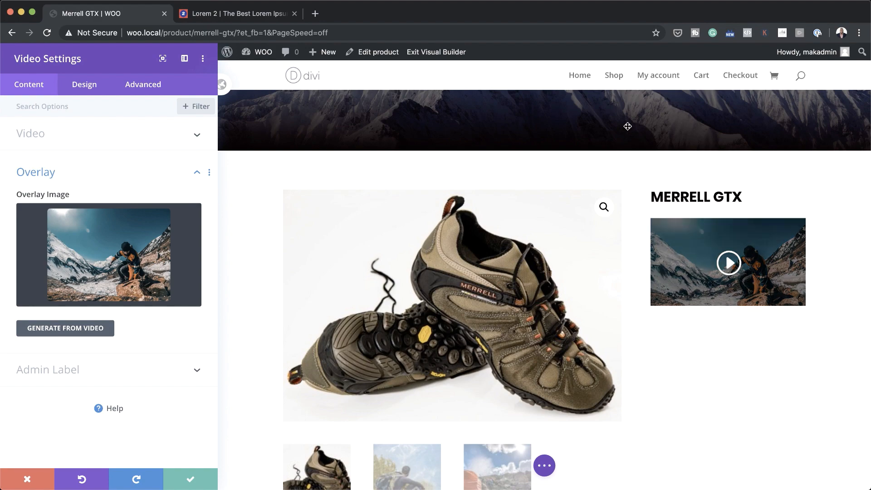
{"action": "left_click", "coordinate": [193, 479]}
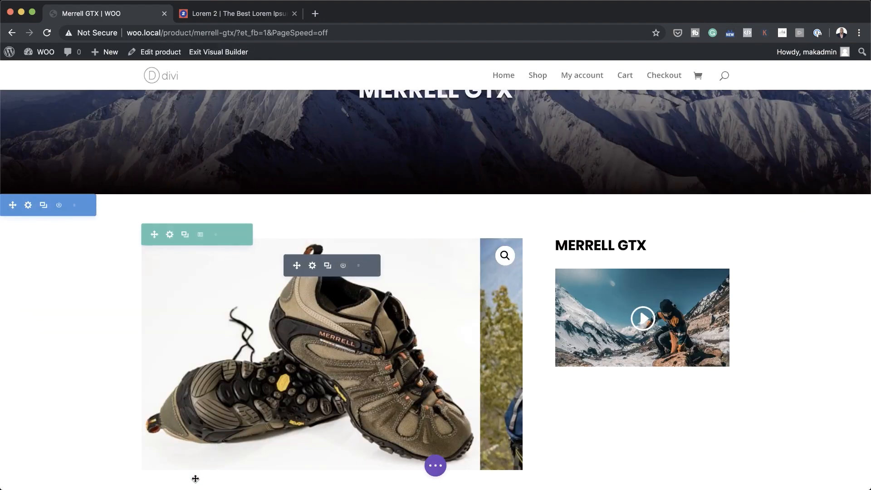
- Insert a Woo Description module below the video, keeping This Product and the Short Description type, and save it
{"action": "scroll", "coordinate": [689, 305], "scroll_direction": "down", "scroll_amount": 1}
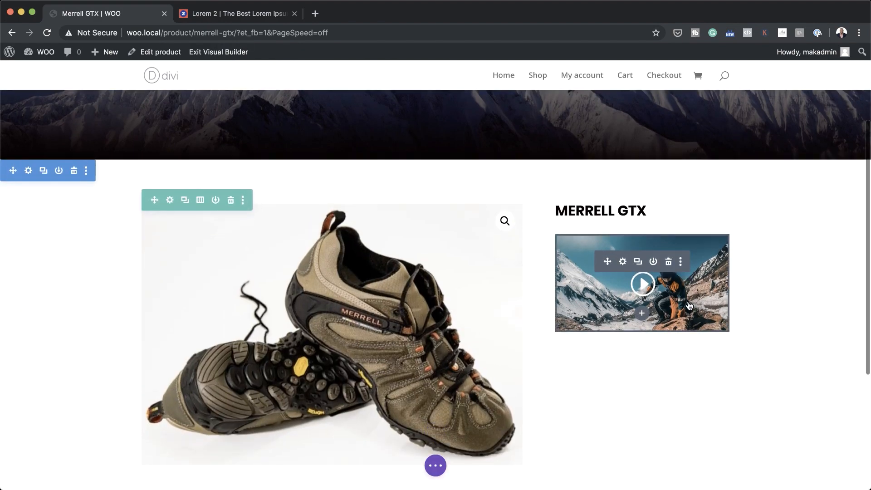
{"action": "scroll", "coordinate": [605, 348], "scroll_direction": "down", "scroll_amount": 3}
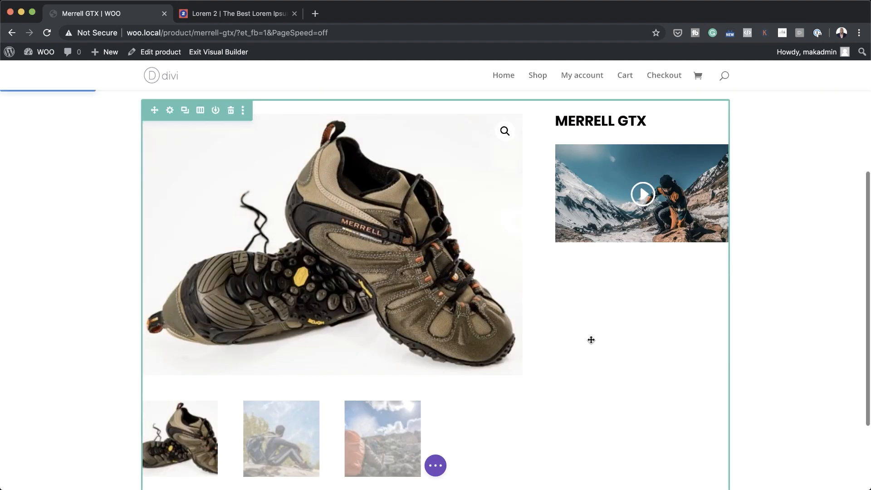
{"action": "left_click", "coordinate": [642, 224]}
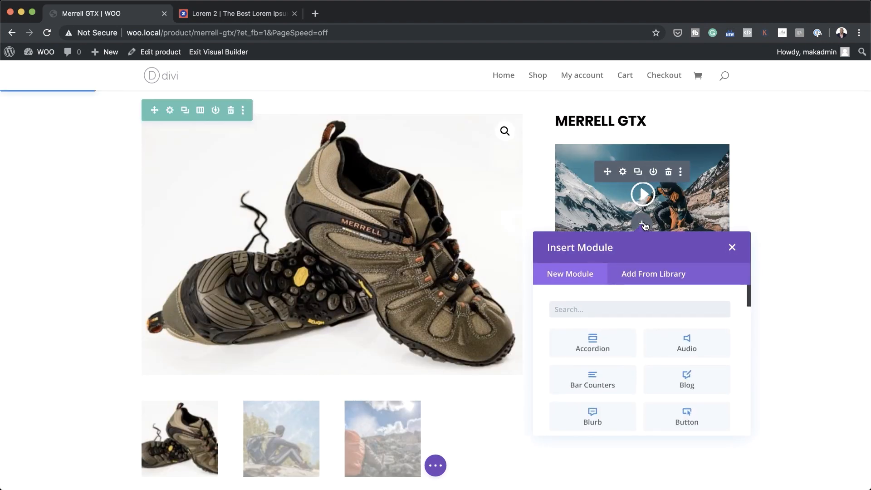
{"action": "type", "text": "woo"}
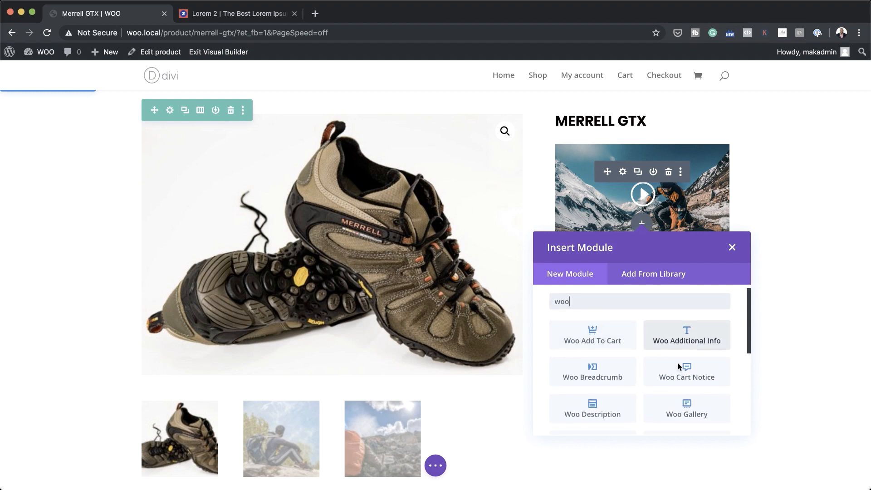
{"action": "left_click", "coordinate": [605, 410]}
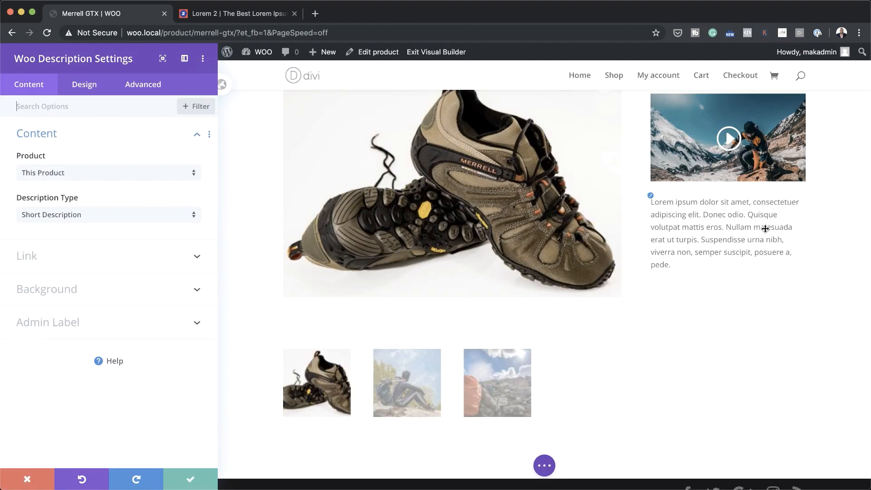
{"action": "left_click", "coordinate": [59, 107]}
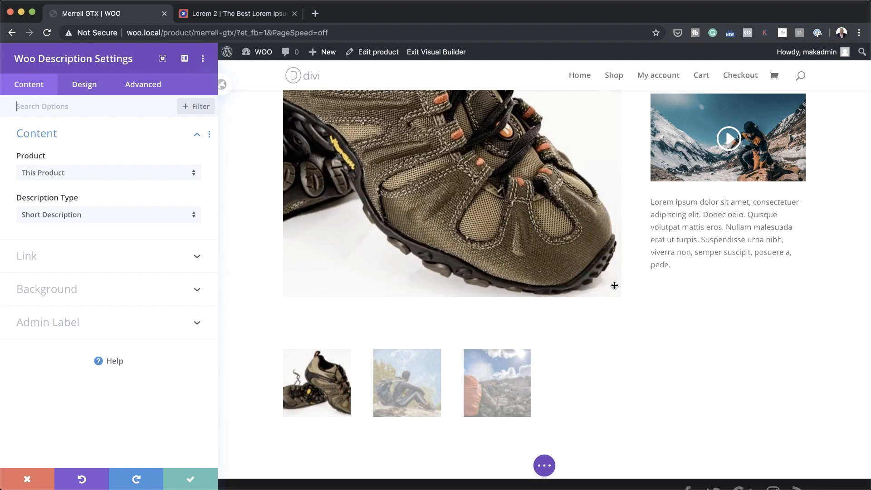
{"action": "left_click", "coordinate": [192, 479]}
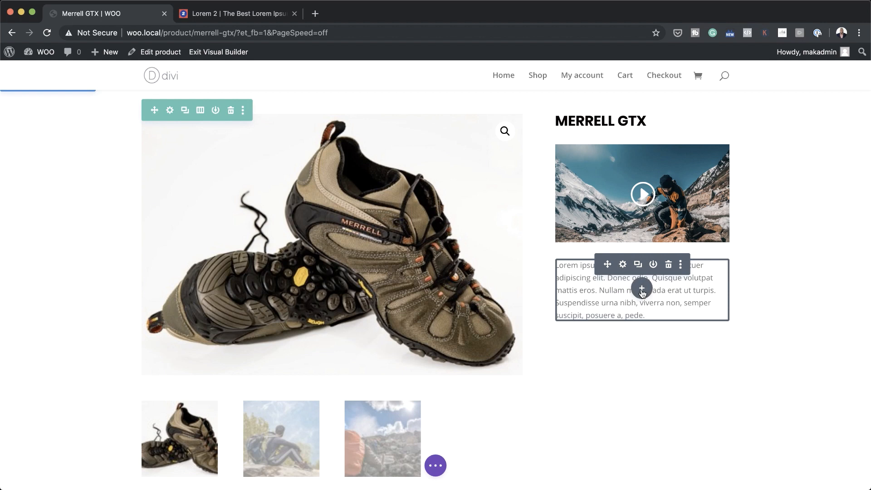
- Insert a Woo Reviews module below the short description, keeping its product as This Product, and save it
{"action": "left_click", "coordinate": [641, 288]}
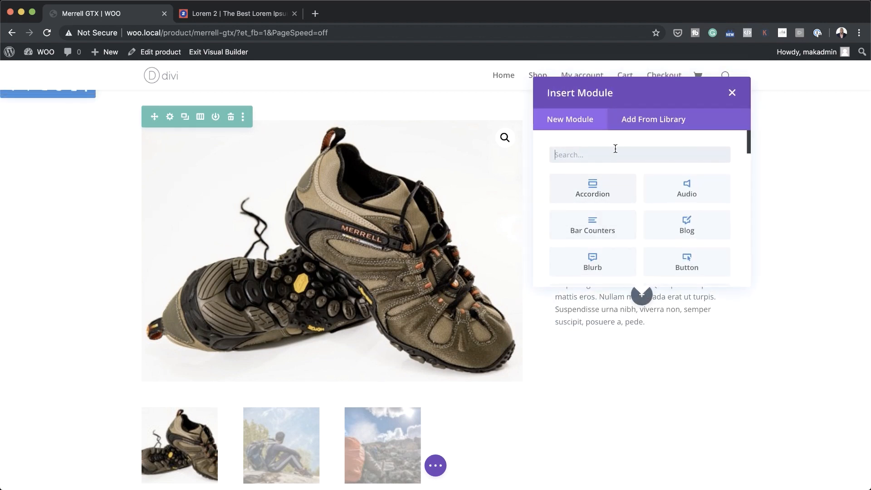
{"action": "type", "text": "woo"}
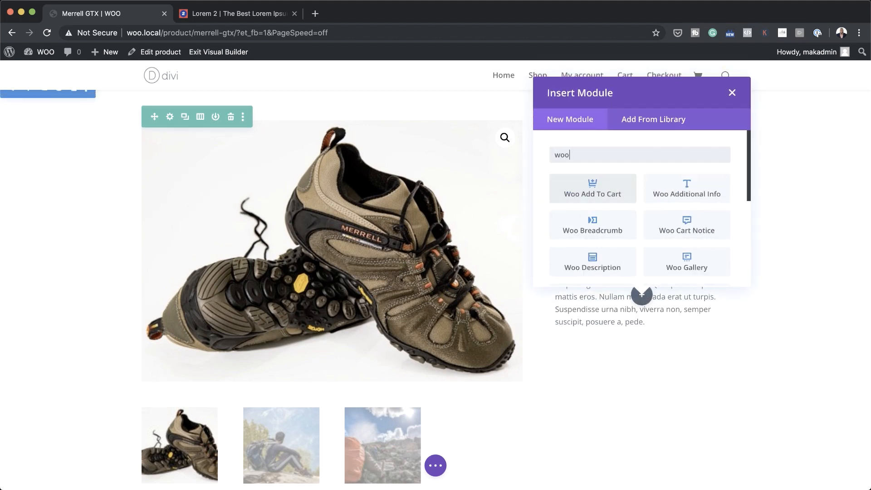
{"action": "scroll", "coordinate": [640, 227], "scroll_direction": "down", "scroll_amount": 3}
{"action": "left_click", "coordinate": [686, 263]}
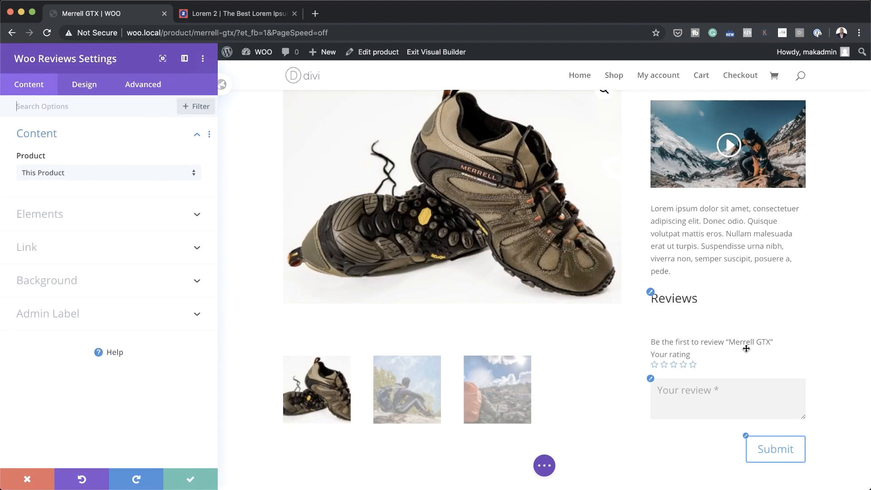
{"action": "left_click", "coordinate": [191, 478]}
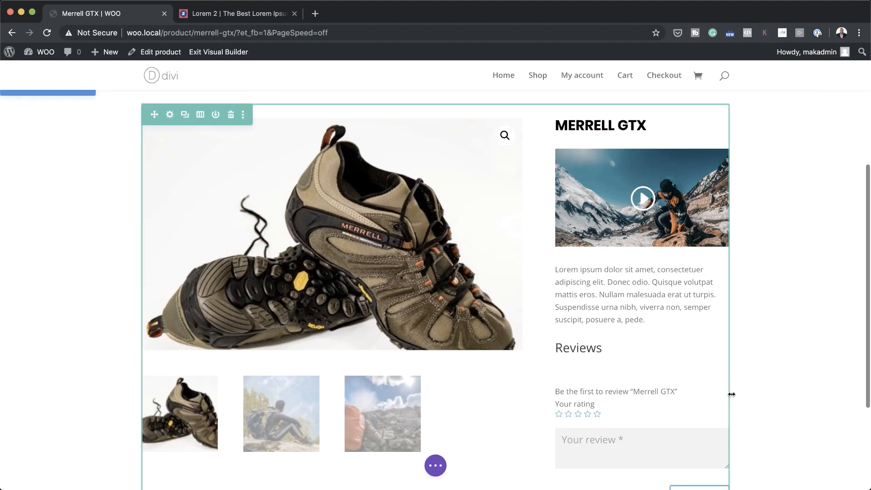
- Insert a Woo Add To Cart module below the reviews form, keeping its product as This Product, and save it
{"action": "scroll", "coordinate": [730, 395], "scroll_direction": "down", "scroll_amount": 3}
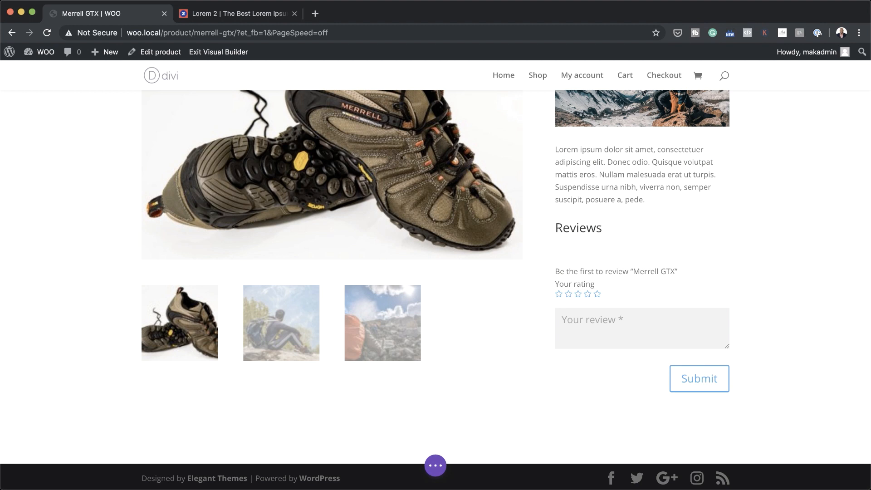
{"action": "mouse_move", "coordinate": [671, 327]}
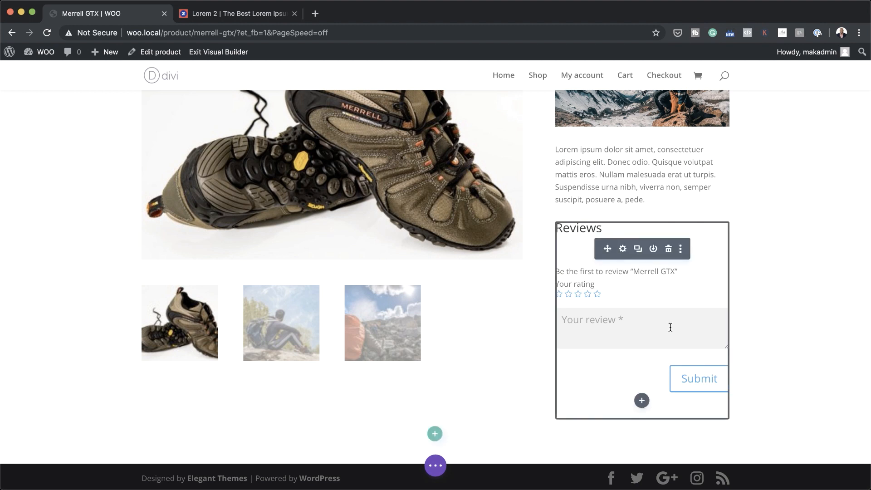
{"action": "left_click", "coordinate": [642, 401]}
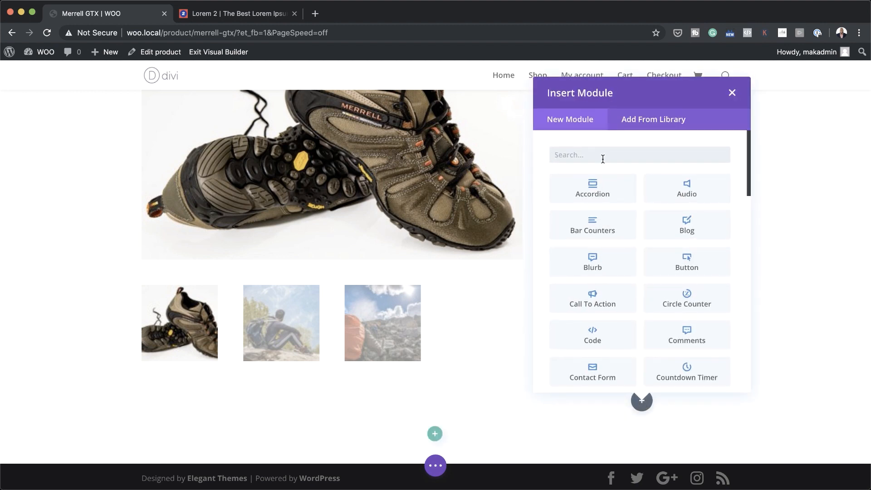
{"action": "type", "text": "ad"}
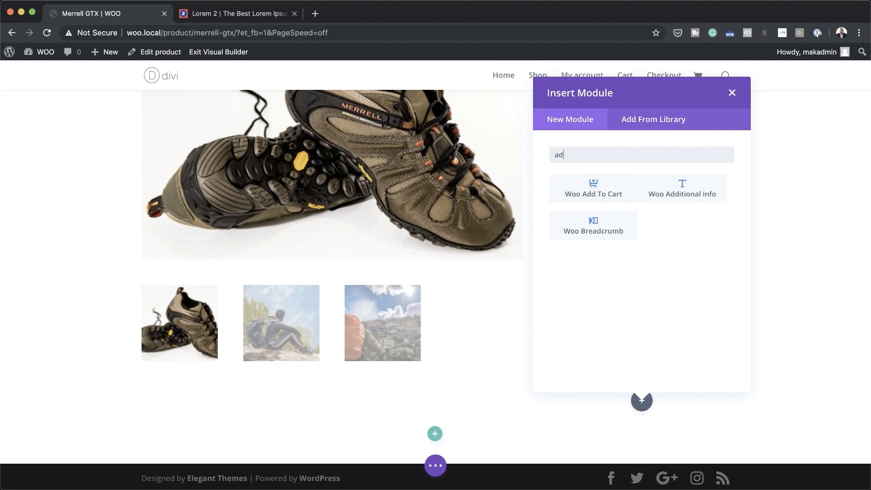
{"action": "left_click", "coordinate": [585, 190]}
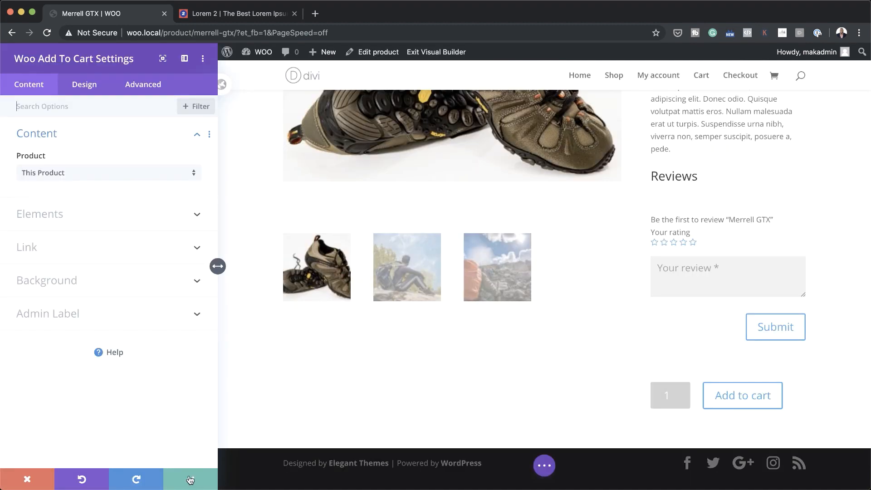
{"action": "left_click", "coordinate": [190, 480]}
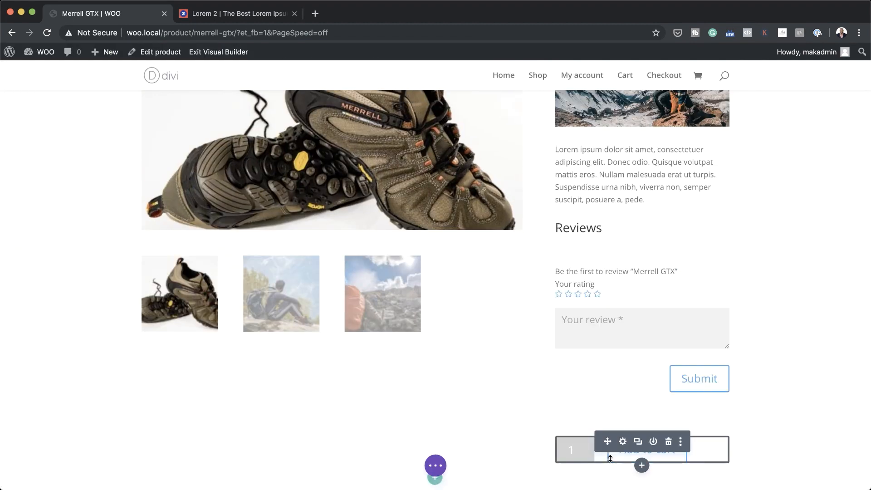
- Insert a Woo Price module below the add-to-cart module, keeping its product as This Product, and save it
{"action": "scroll", "coordinate": [616, 453], "scroll_direction": "down", "scroll_amount": 1}
{"action": "left_click", "coordinate": [641, 440]}
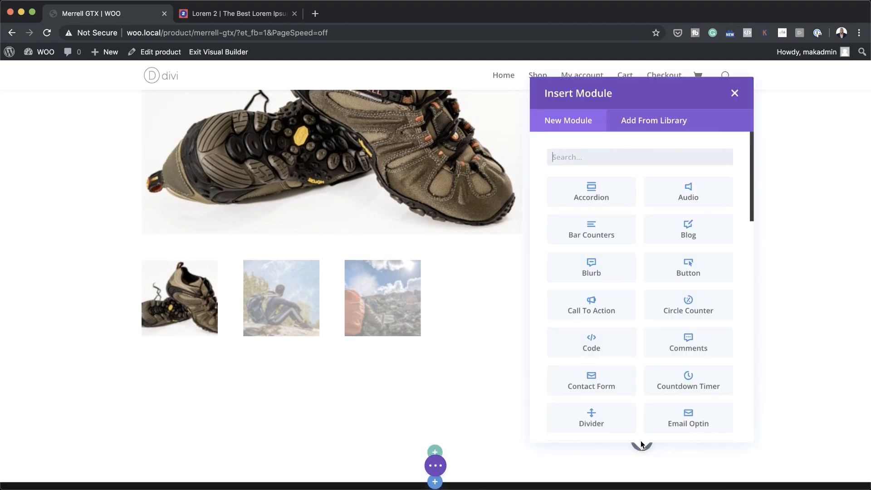
{"action": "left_click", "coordinate": [598, 154]}
{"action": "type", "text": "pri"}
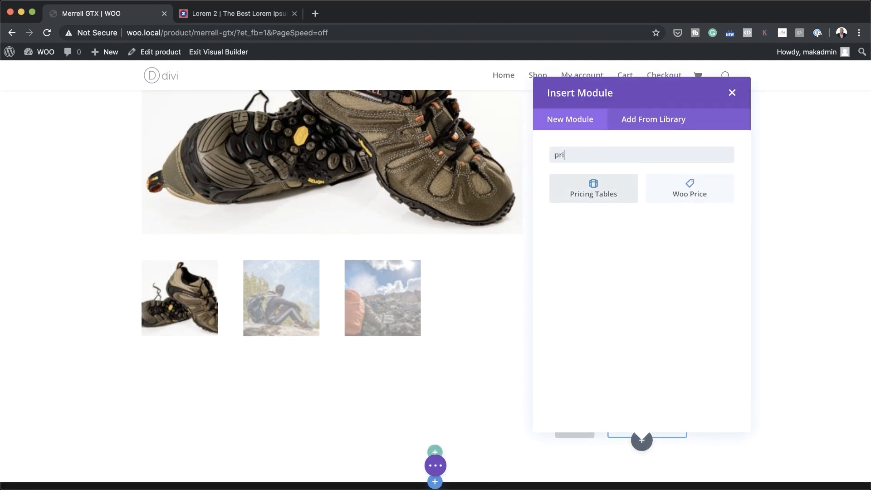
{"action": "left_click", "coordinate": [686, 189]}
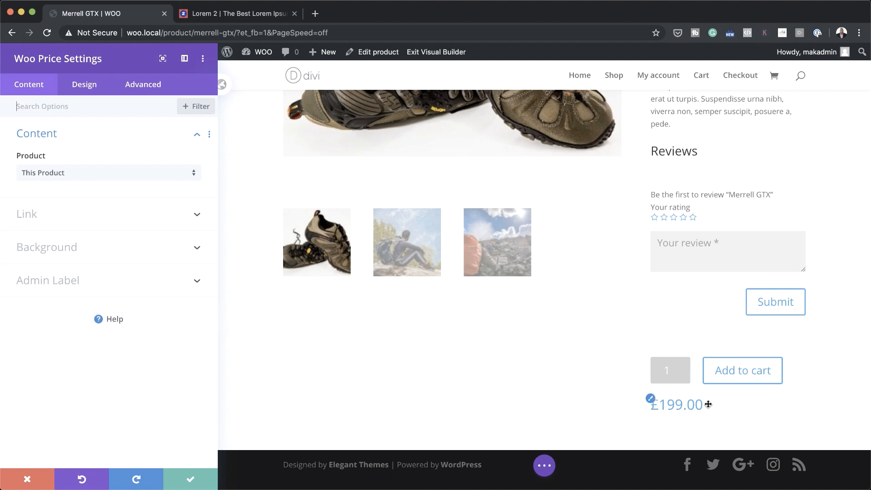
{"action": "left_click", "coordinate": [190, 477]}
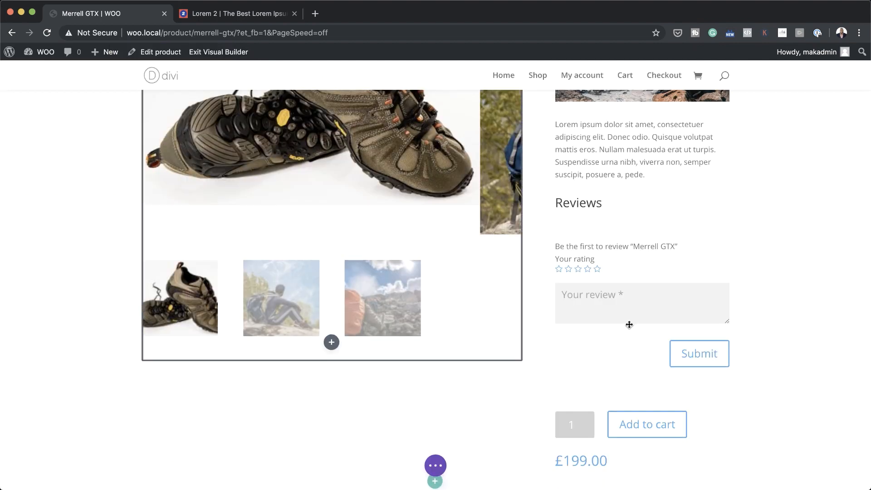
{"action": "scroll", "coordinate": [576, 311], "scroll_direction": "up", "scroll_amount": 2}
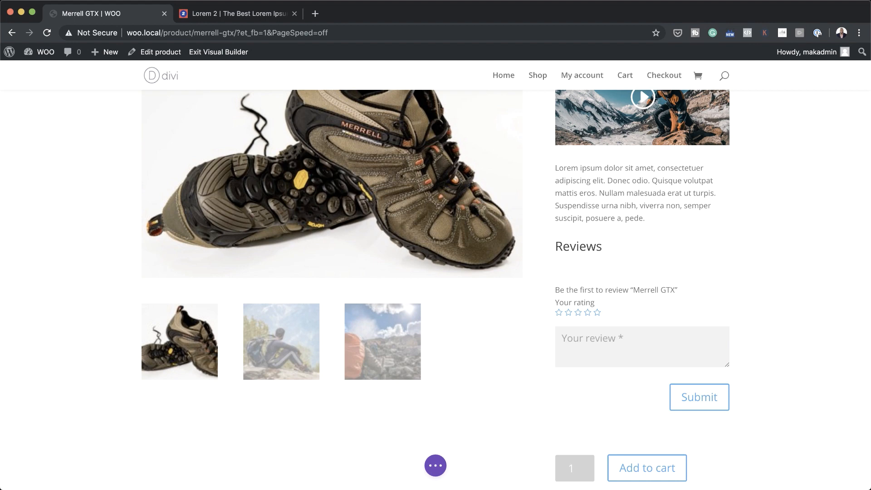
{"action": "scroll", "coordinate": [528, 405], "scroll_direction": "down", "scroll_amount": 5}
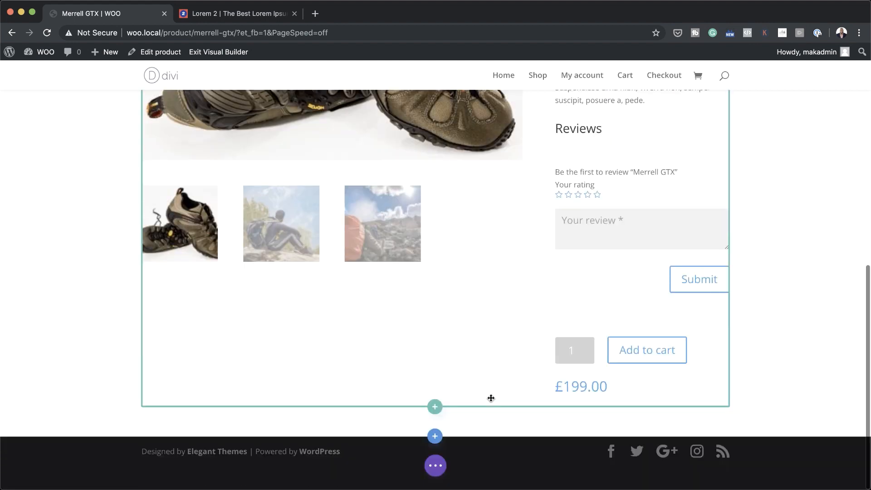
- Add a two-thirds/one-third row below the product row, with Woo Tabs in the wide column and a default Testimonial in the narrow one
{"action": "left_click", "coordinate": [435, 408]}
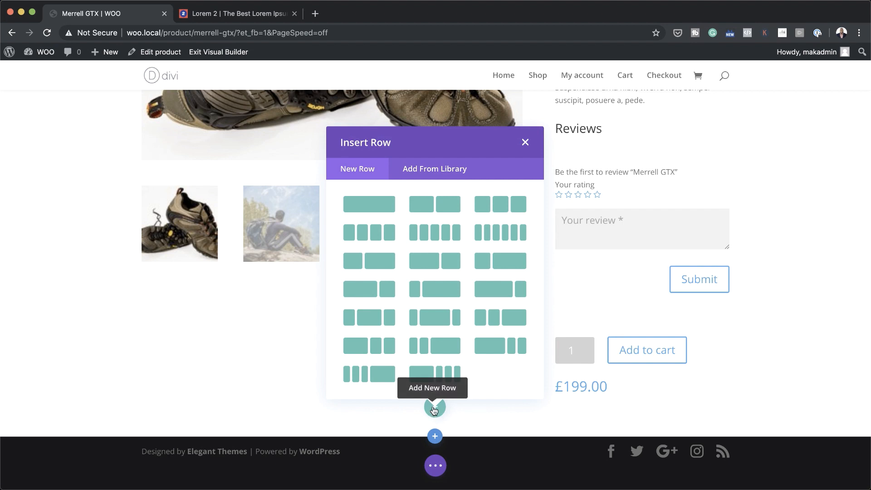
{"action": "left_click", "coordinate": [386, 290]}
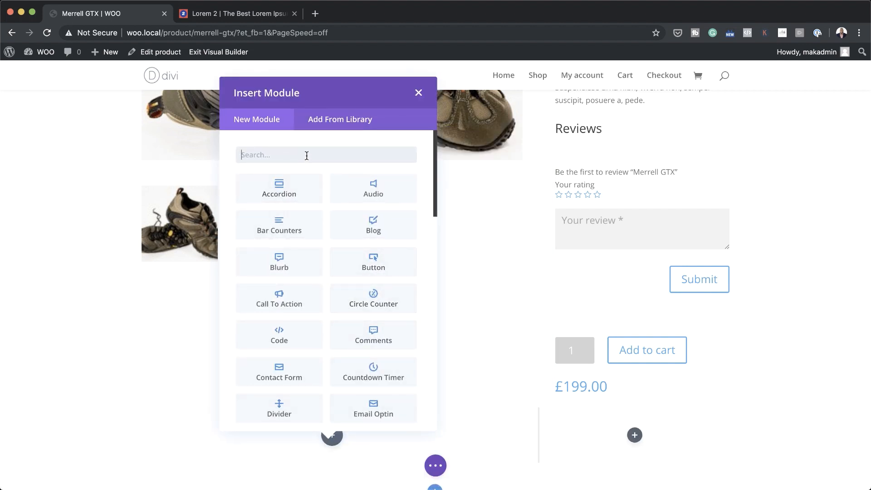
{"action": "type", "text": "woo"}
{"action": "left_click", "coordinate": [373, 410]}
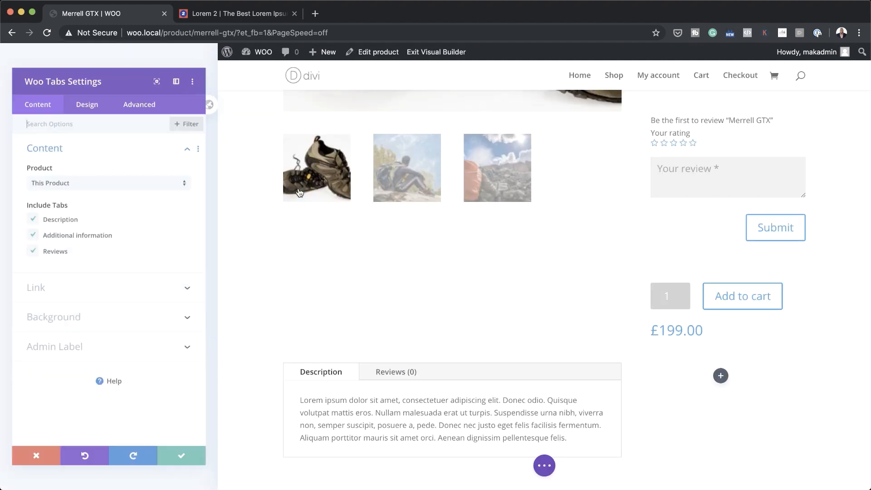
{"action": "left_click", "coordinate": [191, 478]}
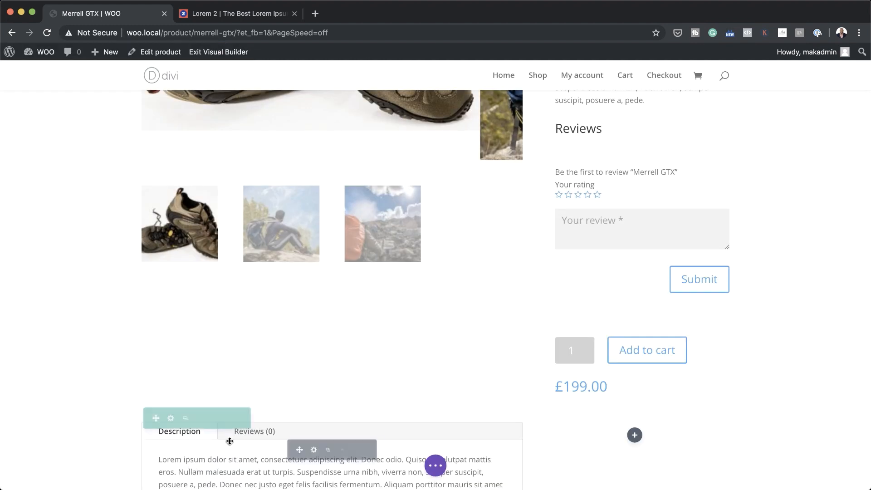
{"action": "left_click", "coordinate": [634, 435]}
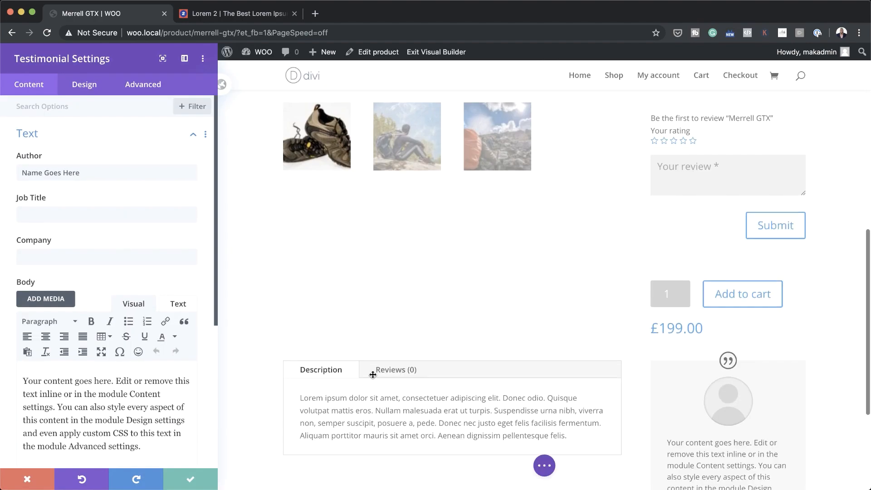
{"action": "left_click", "coordinate": [191, 480]}
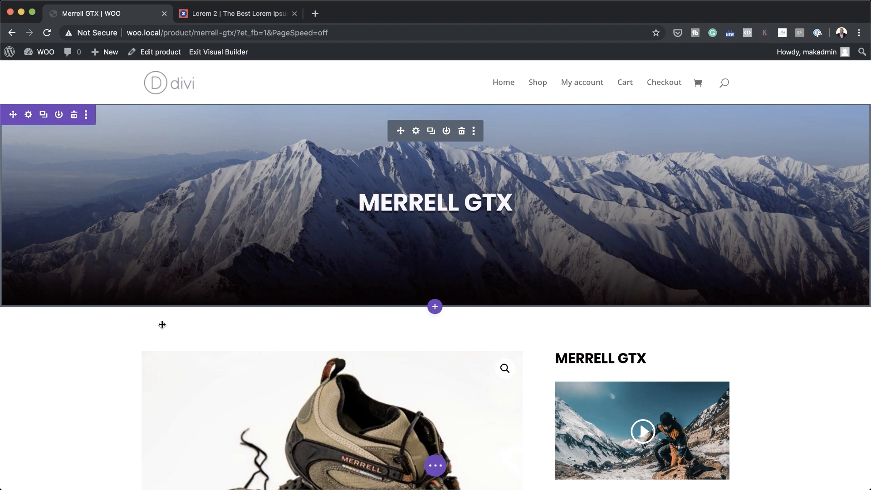
- Add a regular section with a single-column row at the page's end and insert a Call To Action module in it
{"action": "scroll", "coordinate": [162, 324], "scroll_direction": "down", "scroll_amount": 15}
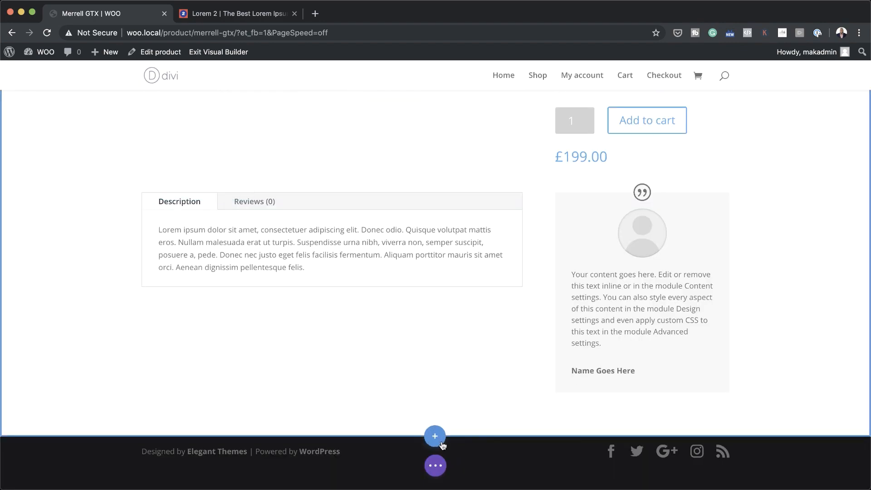
{"action": "left_click", "coordinate": [435, 437]}
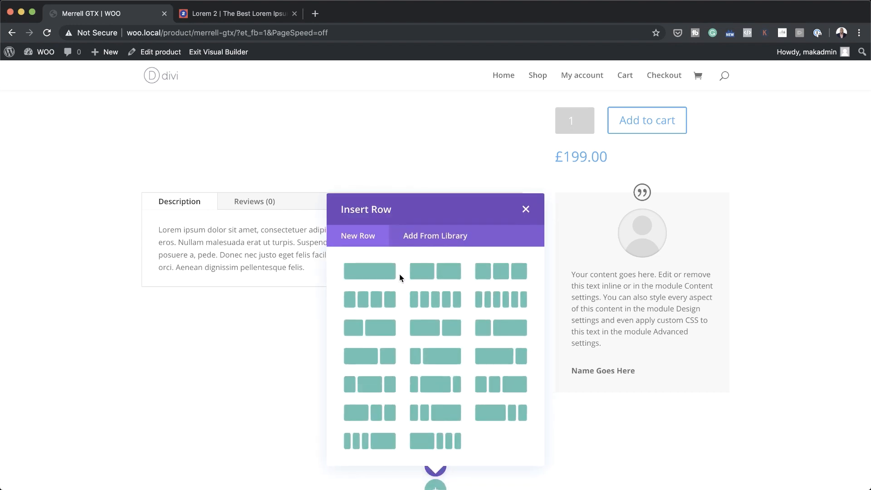
{"action": "left_click", "coordinate": [370, 271]}
{"action": "scroll", "coordinate": [367, 336], "scroll_direction": "down", "scroll_amount": 1}
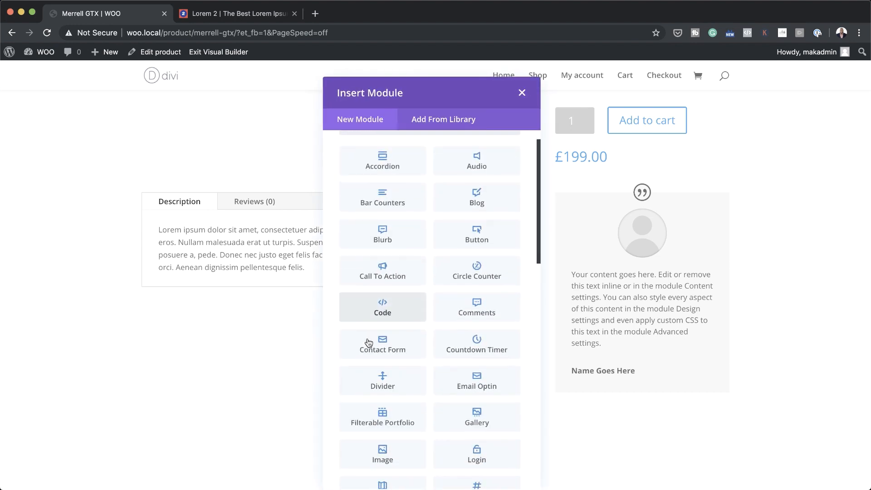
{"action": "scroll", "coordinate": [385, 210], "scroll_direction": "up", "scroll_amount": 1}
{"action": "left_click", "coordinate": [393, 154]}
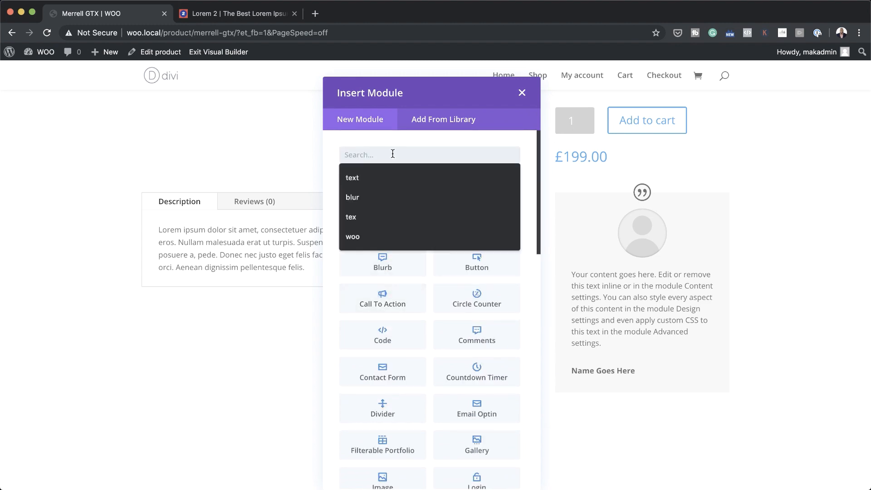
{"action": "type", "text": "ca"}
{"action": "left_click", "coordinate": [356, 192]}
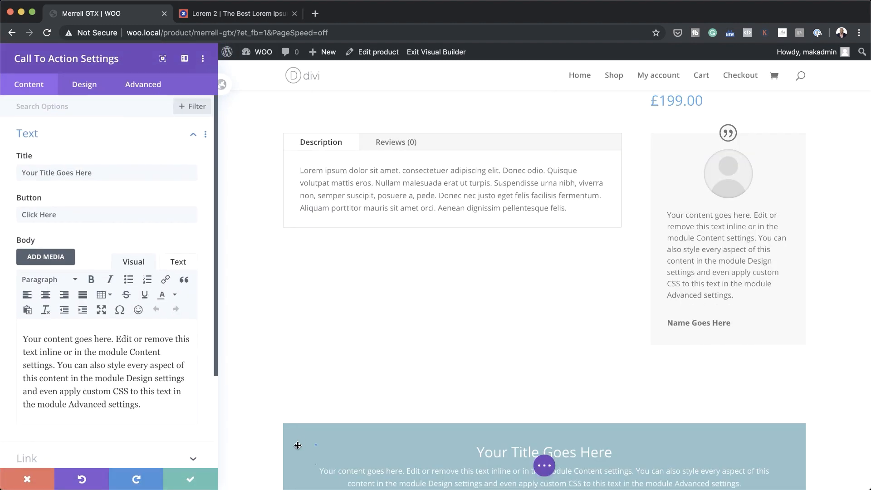
- Turn off the Call To Action module's background color and save the module
{"action": "scroll", "coordinate": [151, 404], "scroll_direction": "down", "scroll_amount": 10}
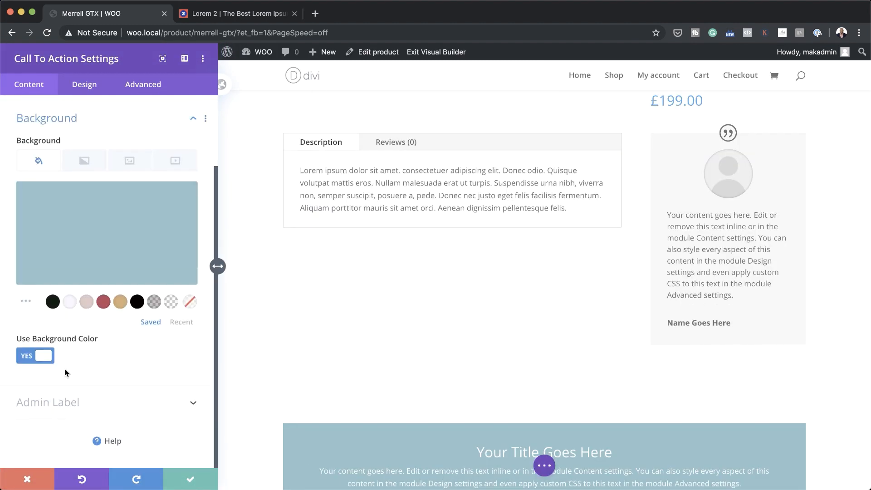
{"action": "left_click", "coordinate": [28, 356]}
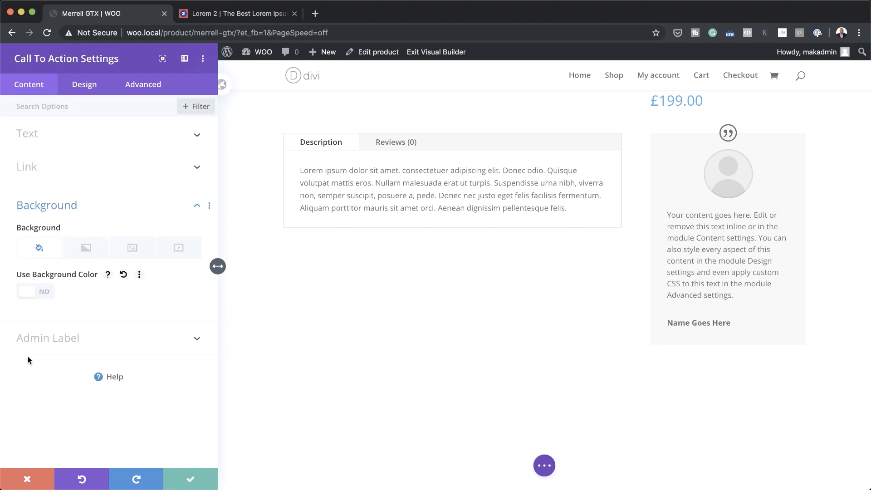
{"action": "left_click", "coordinate": [190, 479]}
- Set adventure-climb-climber-1043574.jpg as the background image of the section containing the Call To Action module
{"action": "mouse_move", "coordinate": [70, 435]}
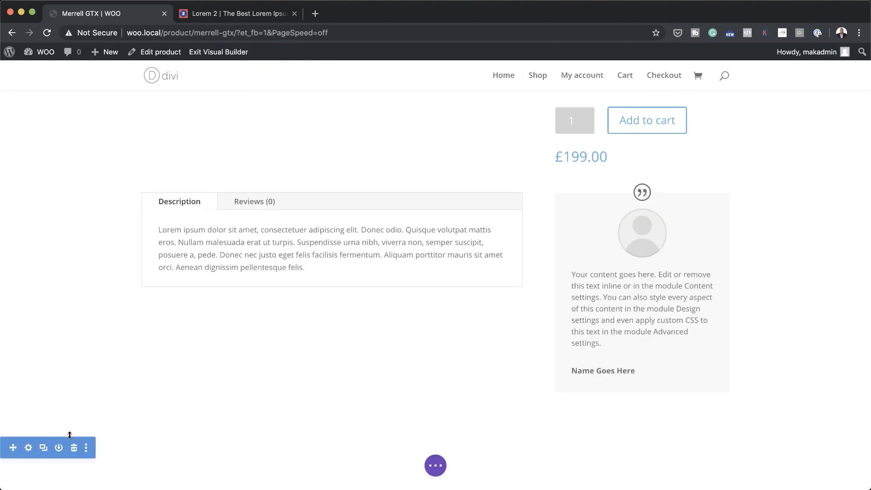
{"action": "left_click", "coordinate": [28, 448]}
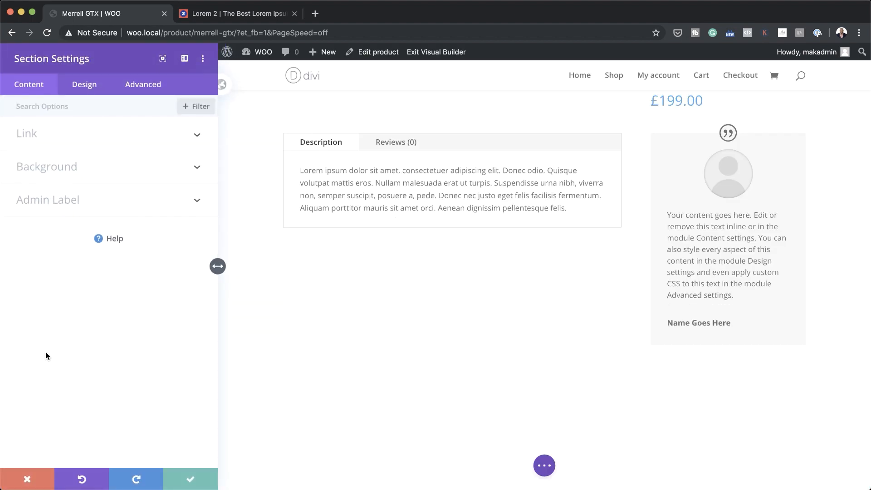
{"action": "left_click", "coordinate": [62, 169]}
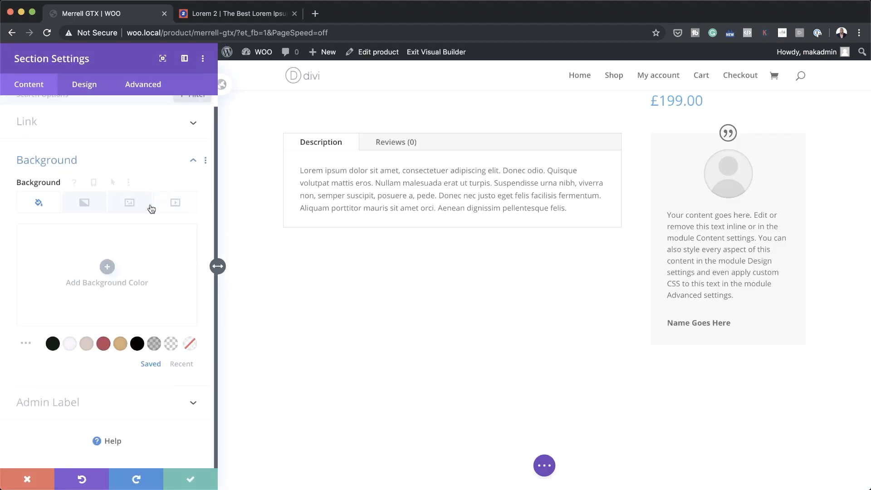
{"action": "left_click", "coordinate": [134, 205]}
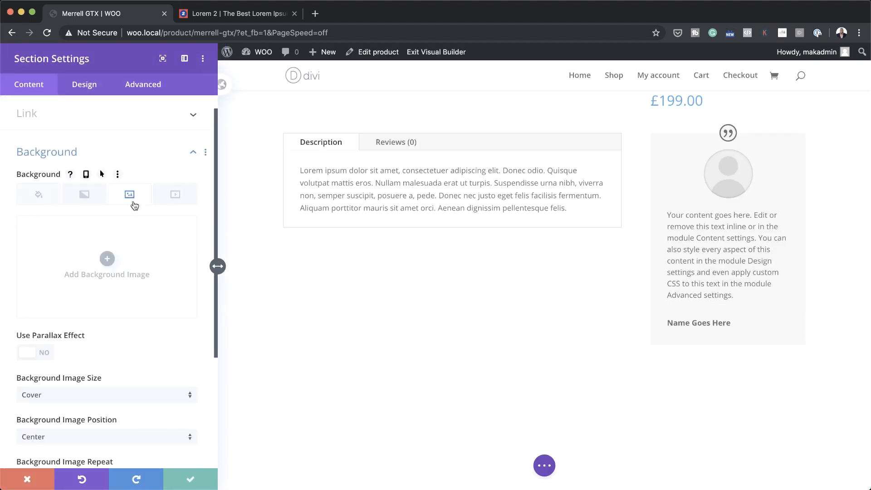
{"action": "left_click", "coordinate": [107, 258]}
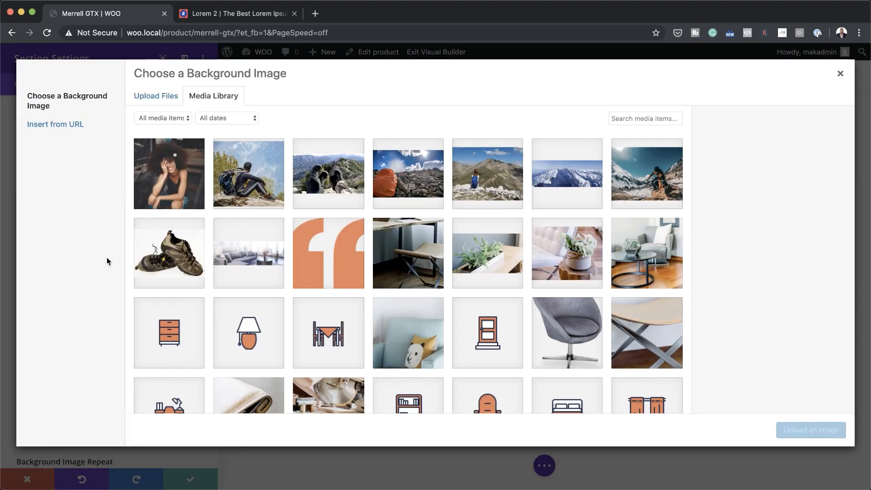
{"action": "left_click", "coordinate": [419, 188]}
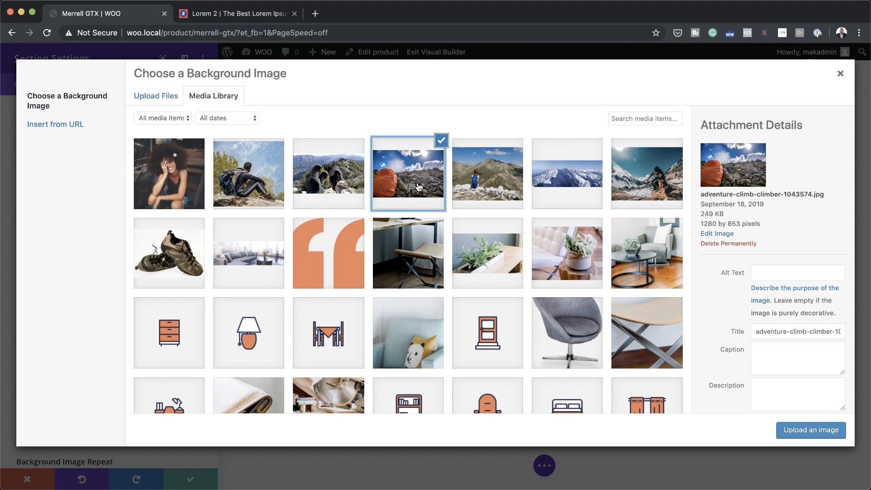
{"action": "left_click", "coordinate": [819, 430]}
{"action": "scroll", "coordinate": [556, 373], "scroll_direction": "down", "scroll_amount": 3}
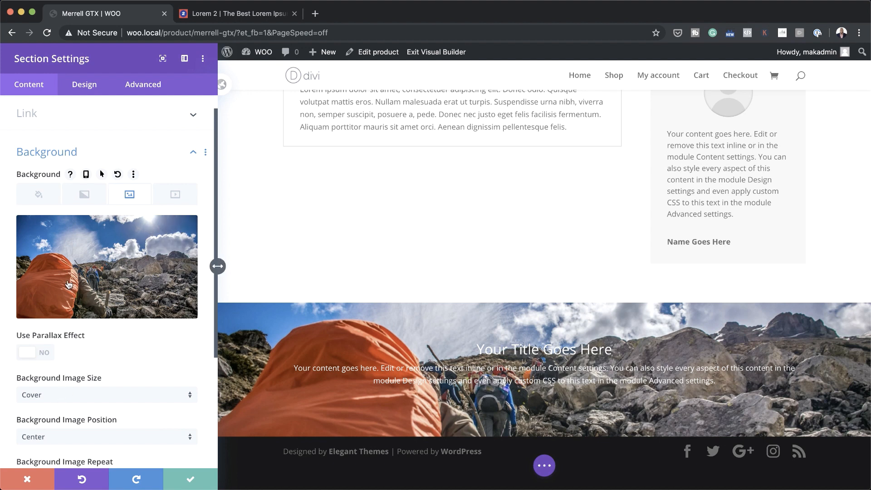
- Give the call-to-action section the background color #0a0000 and set its background image blend to Multiply
{"action": "left_click", "coordinate": [39, 195]}
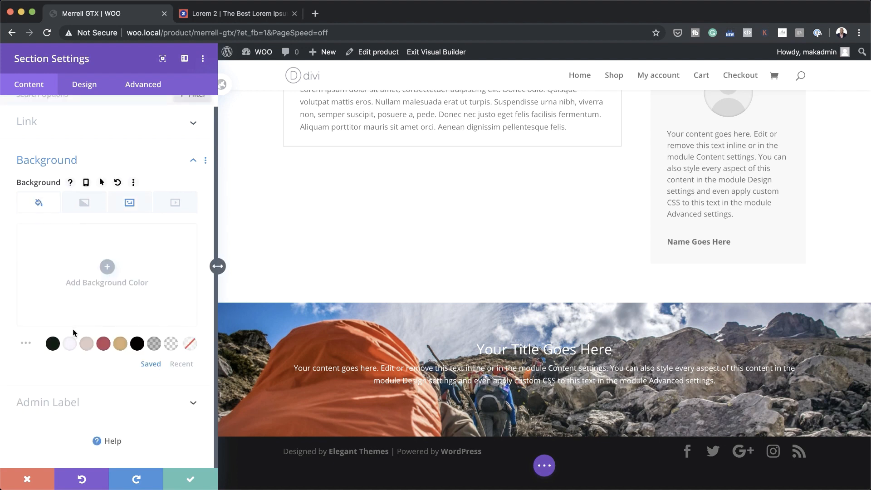
{"action": "left_click", "coordinate": [137, 344]}
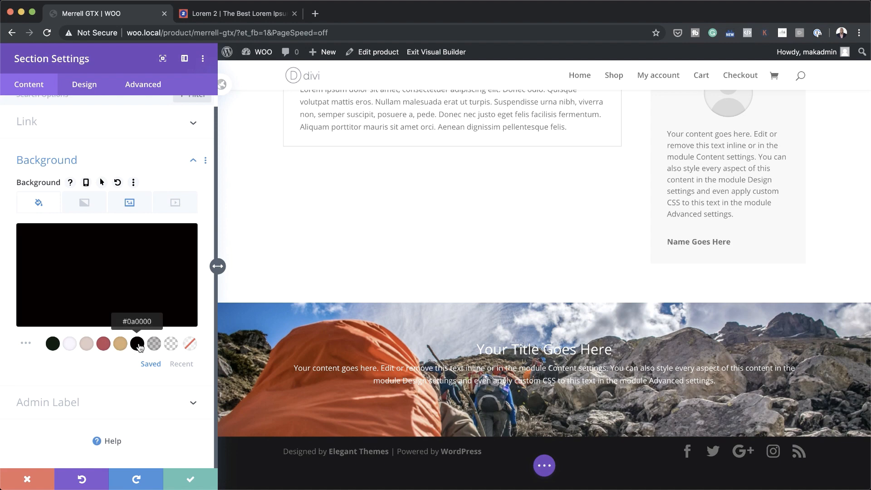
{"action": "left_click", "coordinate": [133, 199]}
{"action": "scroll", "coordinate": [124, 371], "scroll_direction": "down", "scroll_amount": 3}
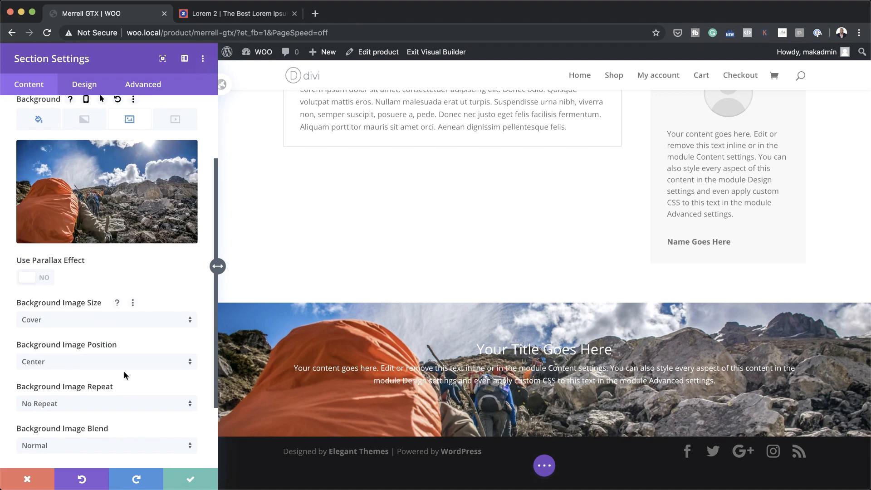
{"action": "scroll", "coordinate": [124, 371], "scroll_direction": "down", "scroll_amount": 3}
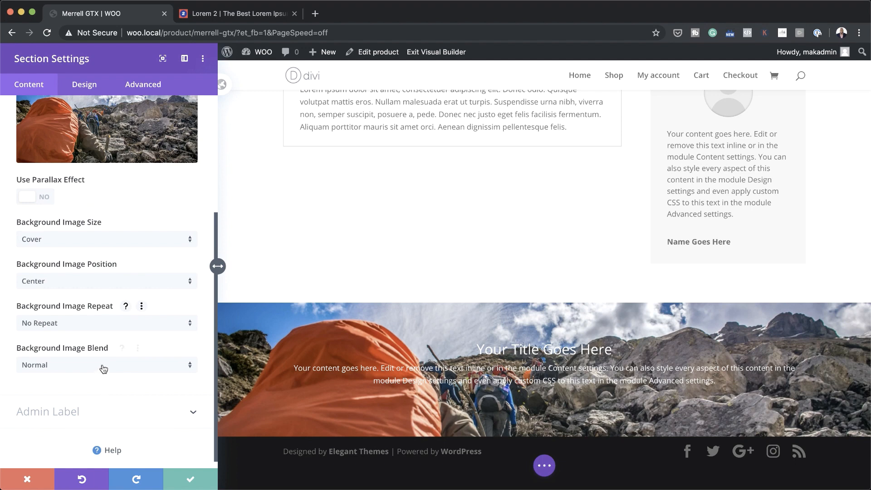
{"action": "left_click", "coordinate": [103, 368]}
{"action": "left_click", "coordinate": [94, 159]}
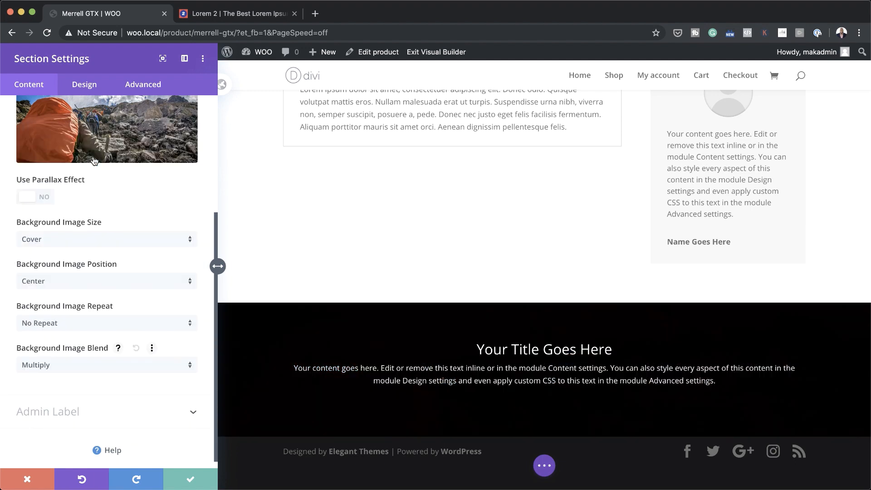
- Lower the call-to-action section's background color opacity to 0.76 and save the section
{"action": "scroll", "coordinate": [40, 213], "scroll_direction": "up", "scroll_amount": 5}
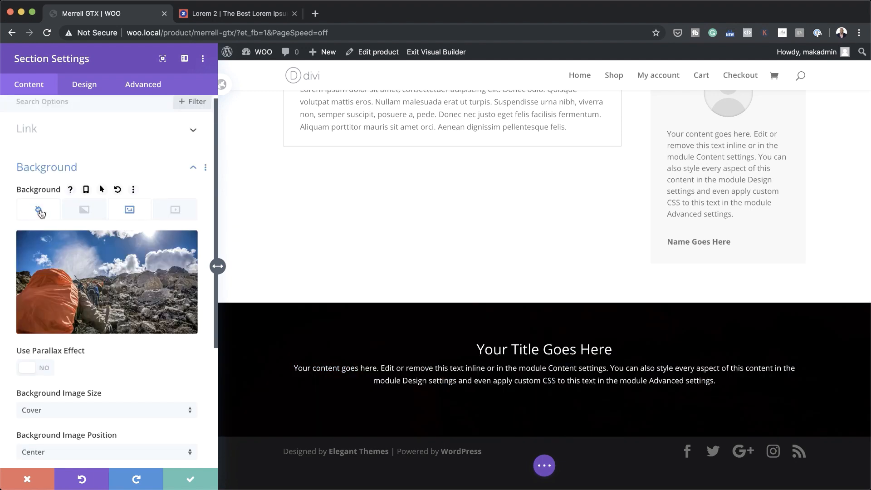
{"action": "left_click", "coordinate": [39, 212]}
{"action": "left_click", "coordinate": [105, 266]}
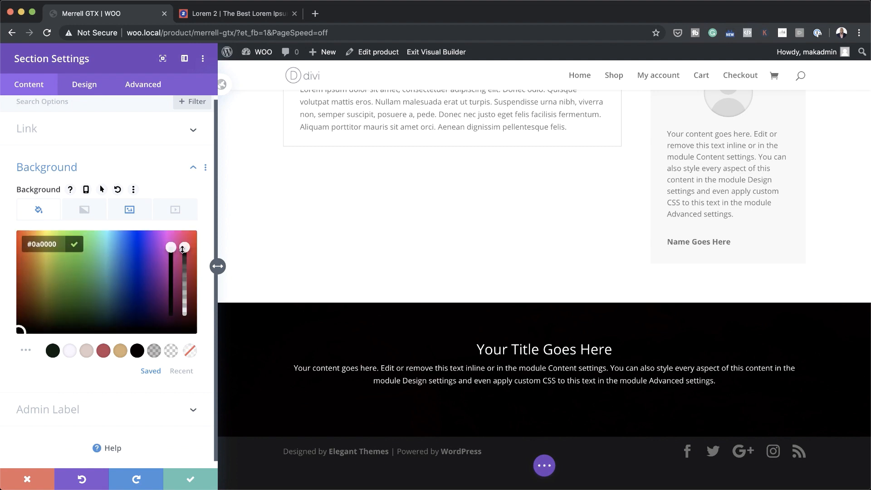
{"action": "left_click_drag", "start_coordinate": [183, 248], "coordinate": [184, 264]}
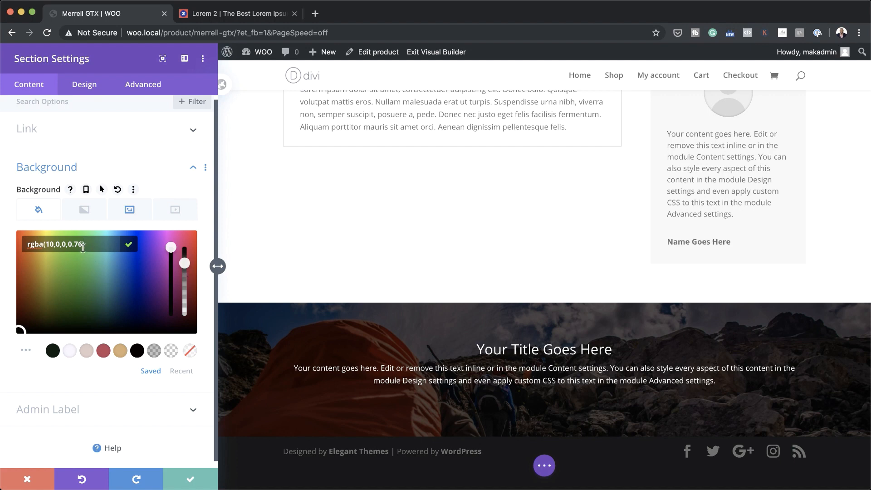
{"action": "left_click", "coordinate": [191, 479]}
- Set the background color of the main product section below the mountain header to black and save it
{"action": "scroll", "coordinate": [408, 262], "scroll_direction": "up", "scroll_amount": 3}
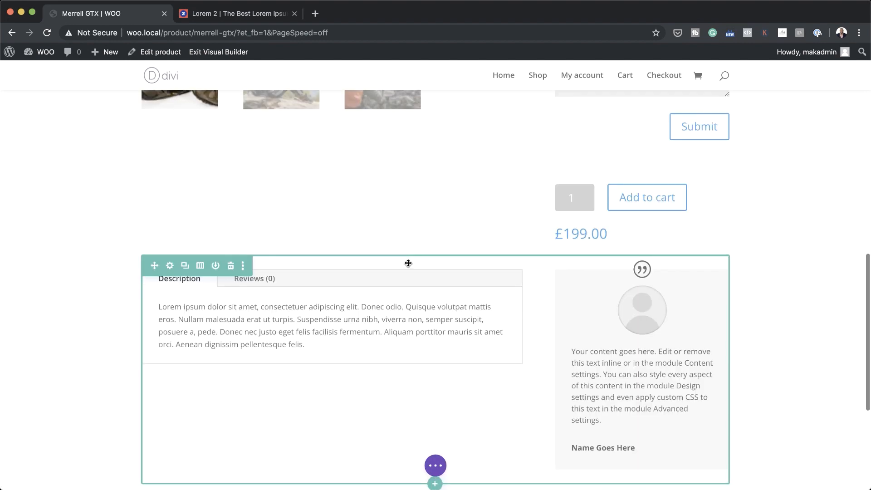
{"action": "scroll", "coordinate": [408, 262], "scroll_direction": "up", "scroll_amount": 7}
{"action": "scroll", "coordinate": [408, 262], "scroll_direction": "up", "scroll_amount": 5}
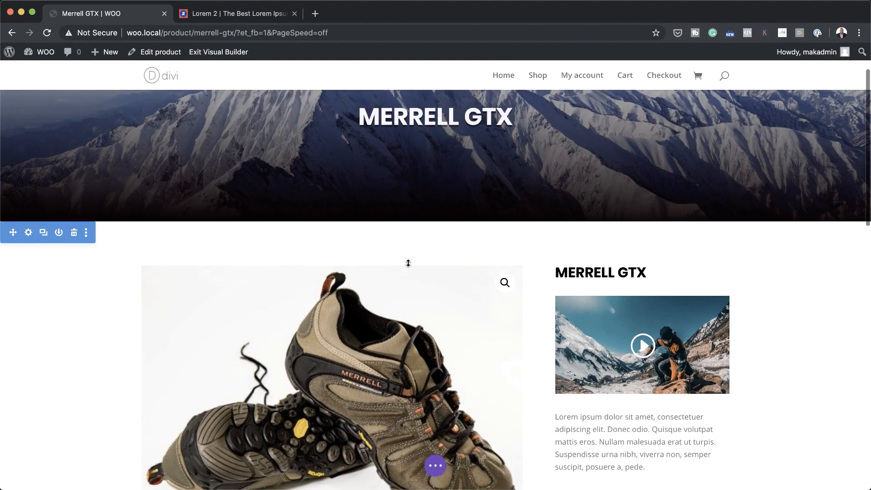
{"action": "scroll", "coordinate": [68, 360], "scroll_direction": "down", "scroll_amount": 2}
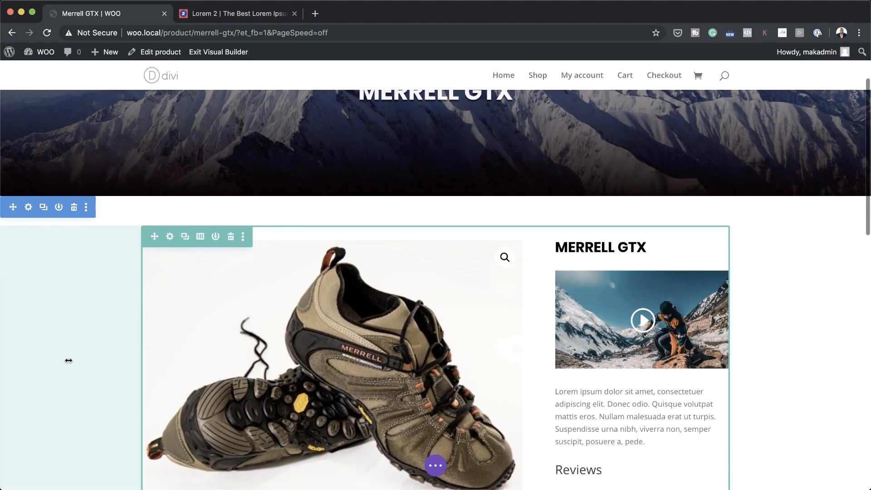
{"action": "left_click", "coordinate": [28, 206]}
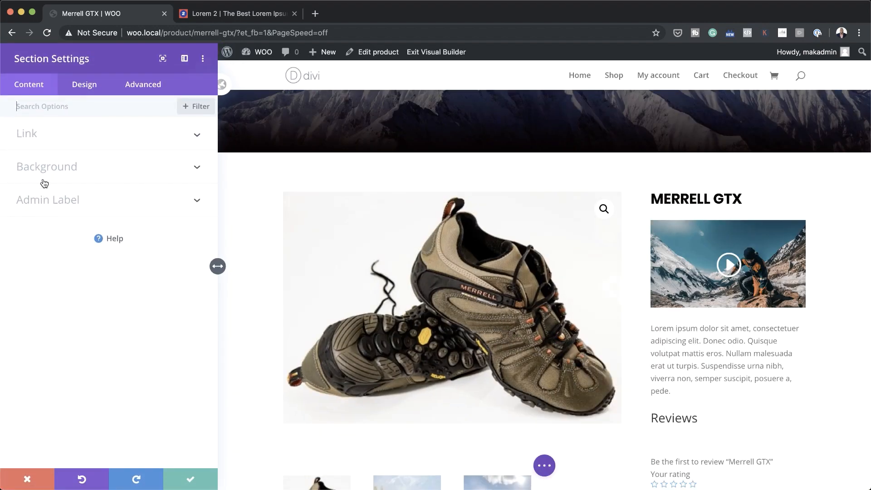
{"action": "left_click", "coordinate": [51, 171]}
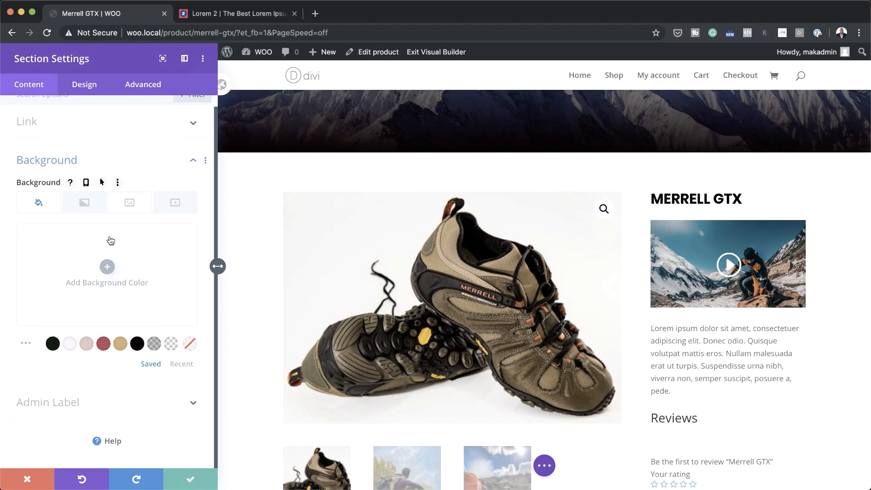
{"action": "left_click", "coordinate": [107, 267]}
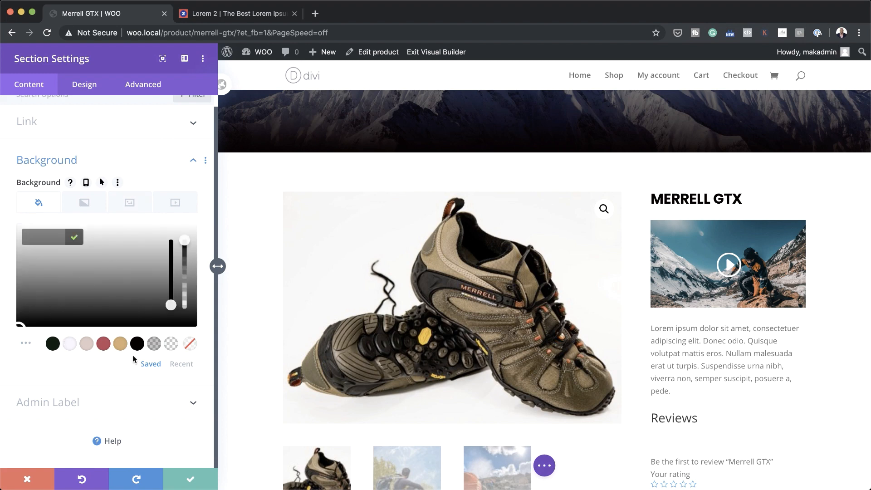
{"action": "left_click", "coordinate": [113, 319]}
{"action": "left_click", "coordinate": [189, 477]}
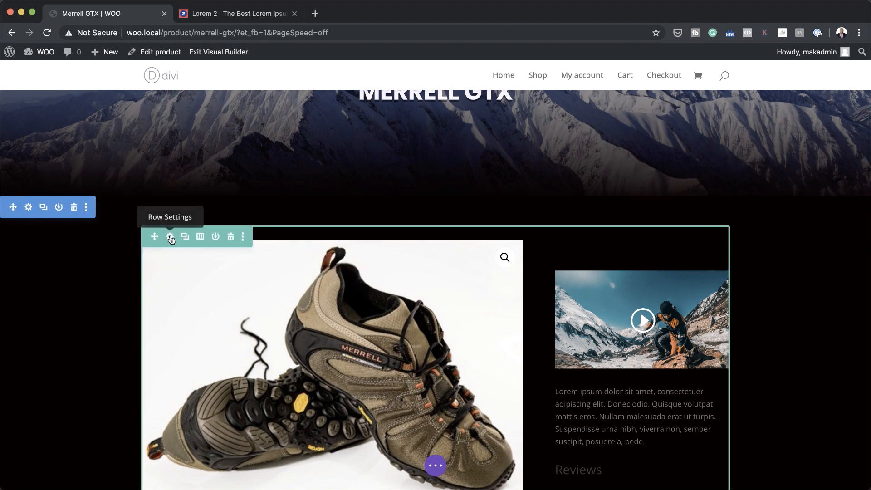
- Set the padding of the row holding the product gallery and details to 3vw on all four sides
{"action": "left_click", "coordinate": [171, 238]}
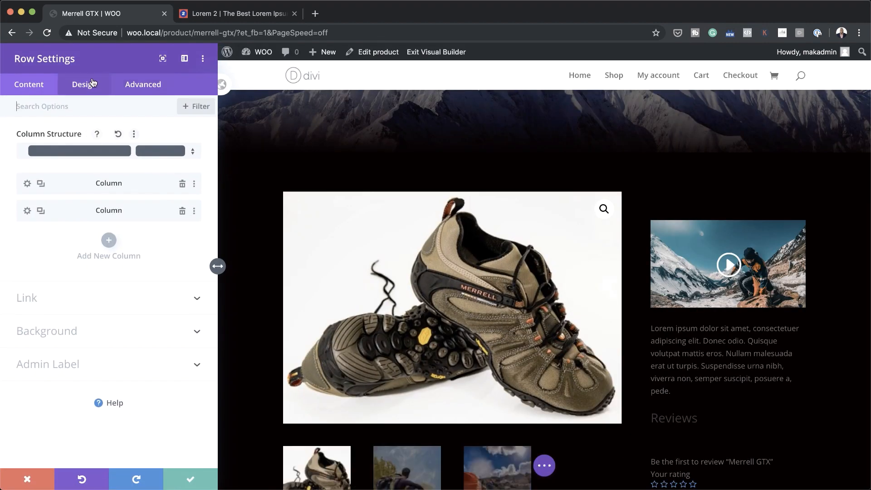
{"action": "left_click", "coordinate": [89, 86]}
{"action": "left_click", "coordinate": [44, 166]}
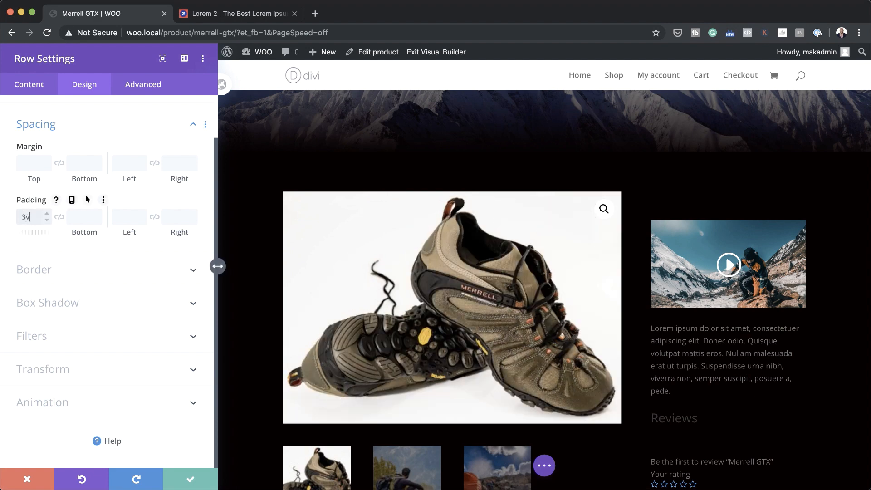
{"action": "type", "text": "3vw"}
{"action": "left_click", "coordinate": [59, 217]}
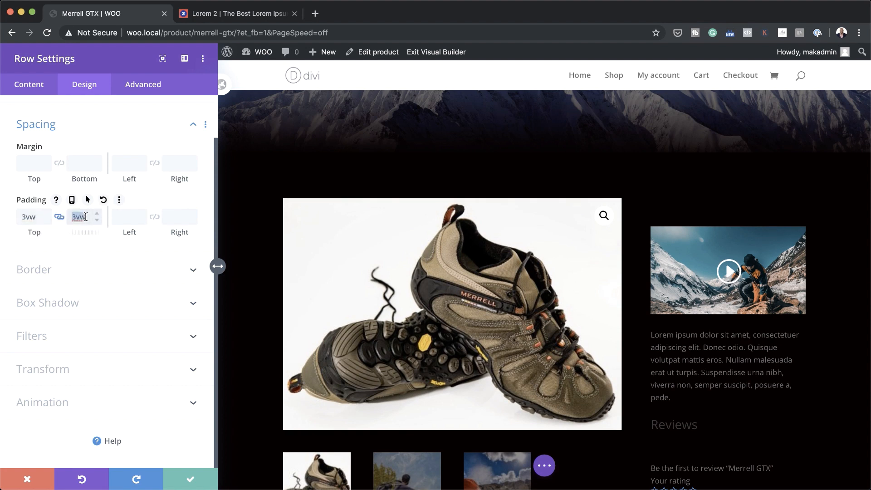
{"action": "left_click", "coordinate": [129, 219]}
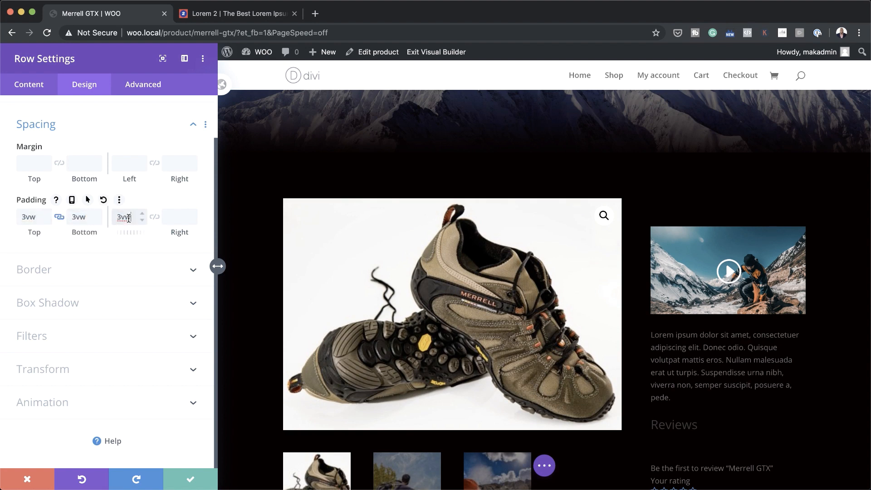
{"action": "left_click", "coordinate": [154, 217]}
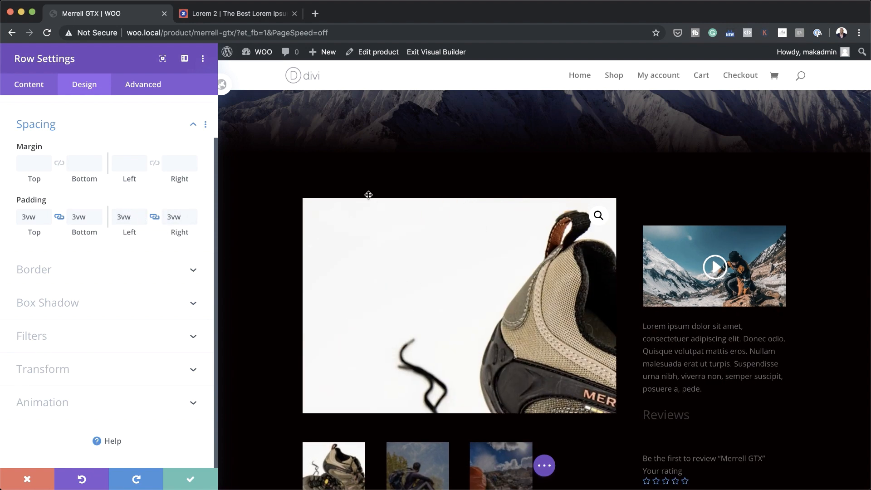
- Give the product row the background color #f9f2ff, lower its opacity to a faint tint, and save the row
{"action": "left_click", "coordinate": [34, 88]}
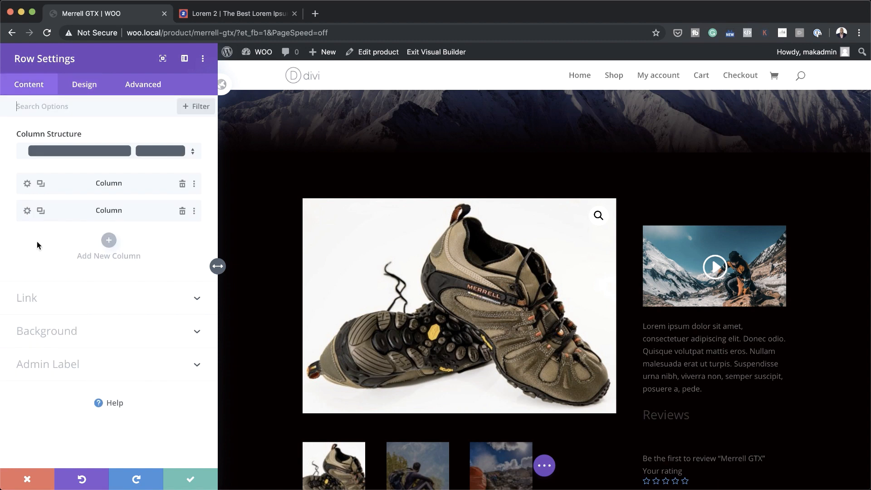
{"action": "left_click", "coordinate": [63, 337]}
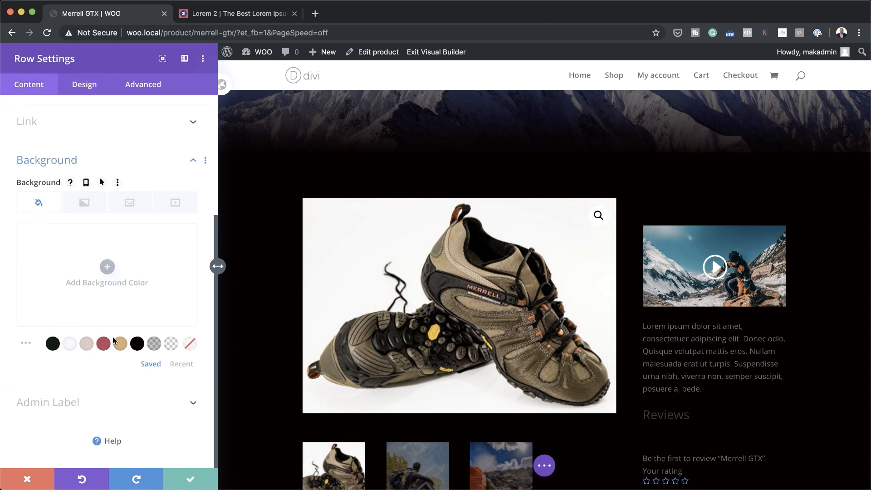
{"action": "left_click", "coordinate": [71, 346]}
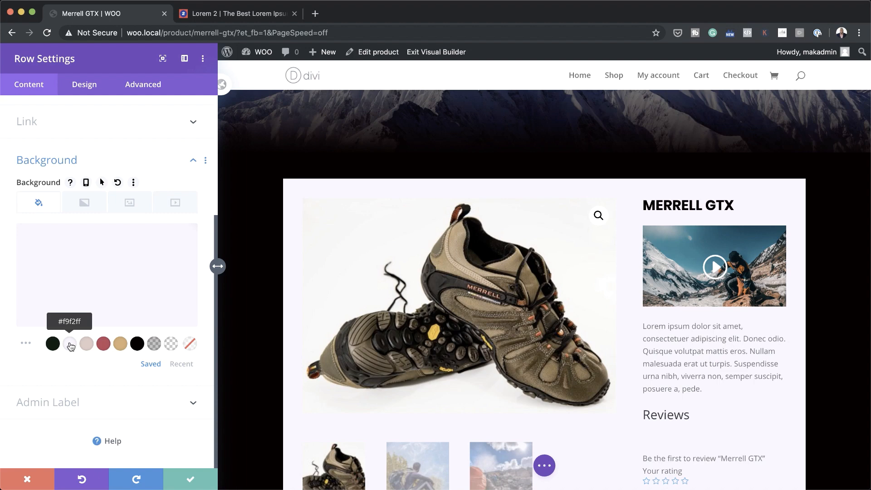
{"action": "left_click", "coordinate": [120, 276]}
{"action": "left_click_drag", "start_coordinate": [185, 242], "coordinate": [178, 301]}
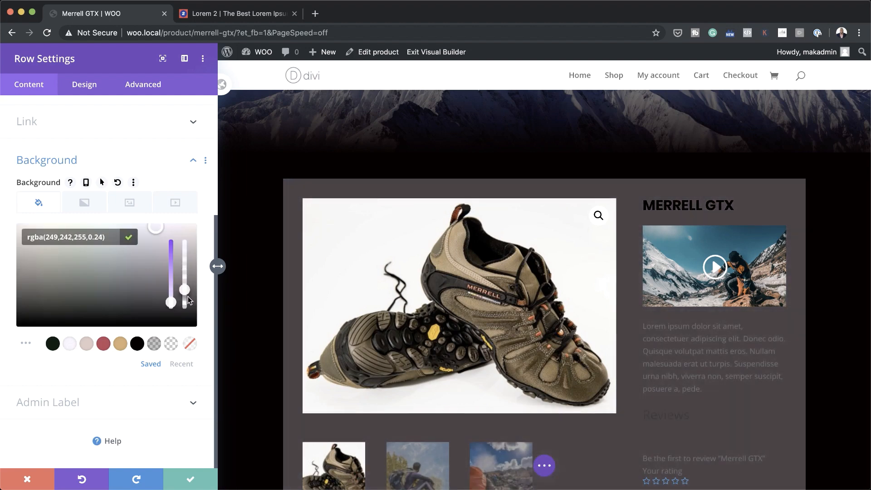
{"action": "key", "text": "Escape"}
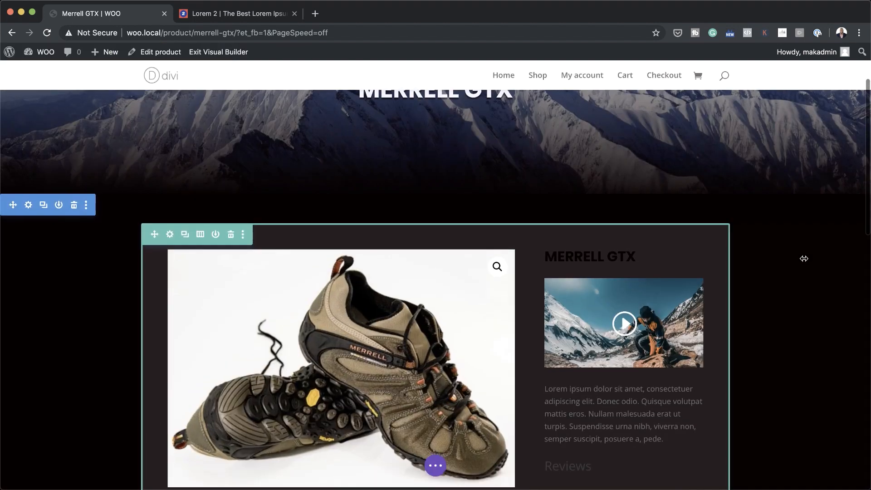
- Set the title text color of the Woo Title above the video to the saved pale beige swatch and save it
{"action": "scroll", "coordinate": [803, 256], "scroll_direction": "down", "scroll_amount": 5}
{"action": "scroll", "coordinate": [804, 258], "scroll_direction": "down", "scroll_amount": 10}
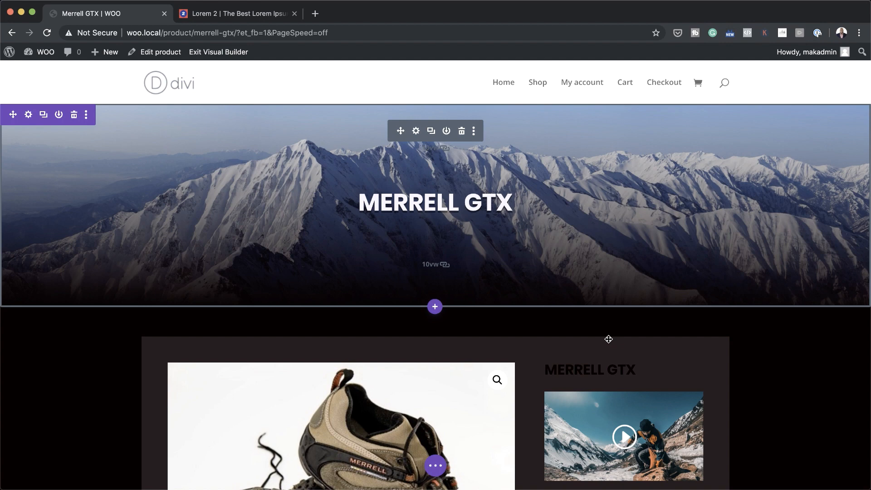
{"action": "scroll", "coordinate": [608, 338], "scroll_direction": "down", "scroll_amount": 3}
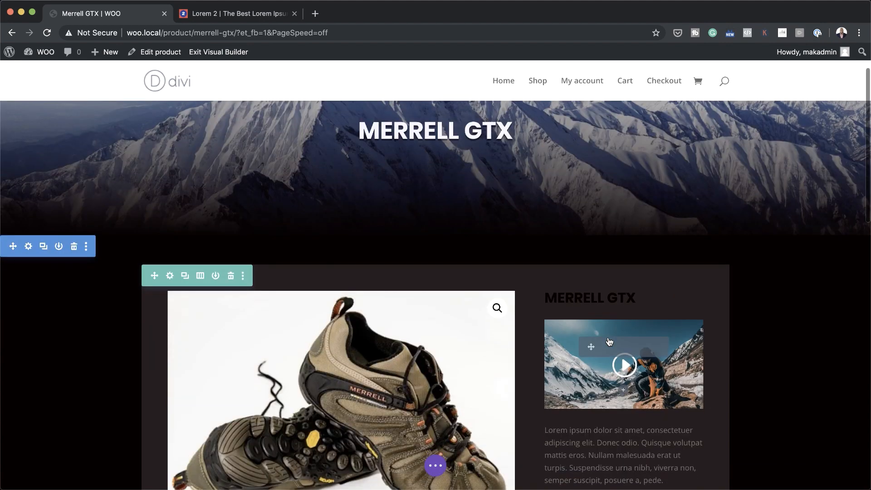
{"action": "left_click", "coordinate": [605, 285]}
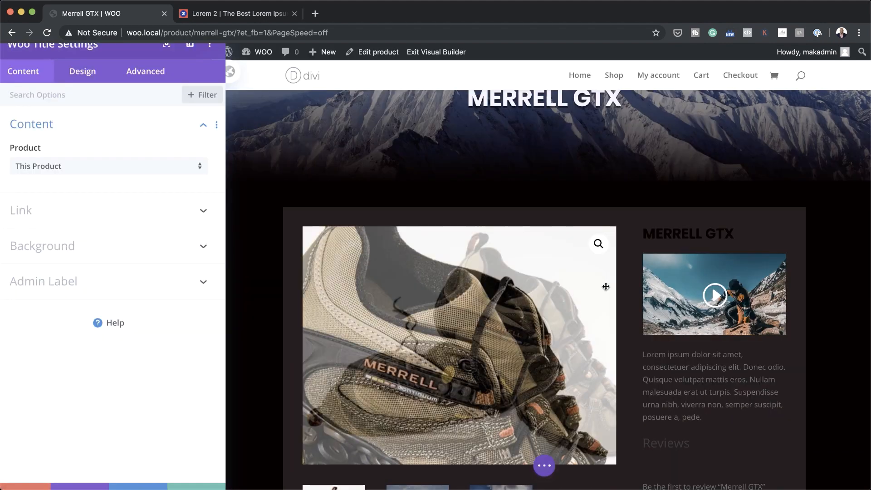
{"action": "left_click", "coordinate": [93, 86]}
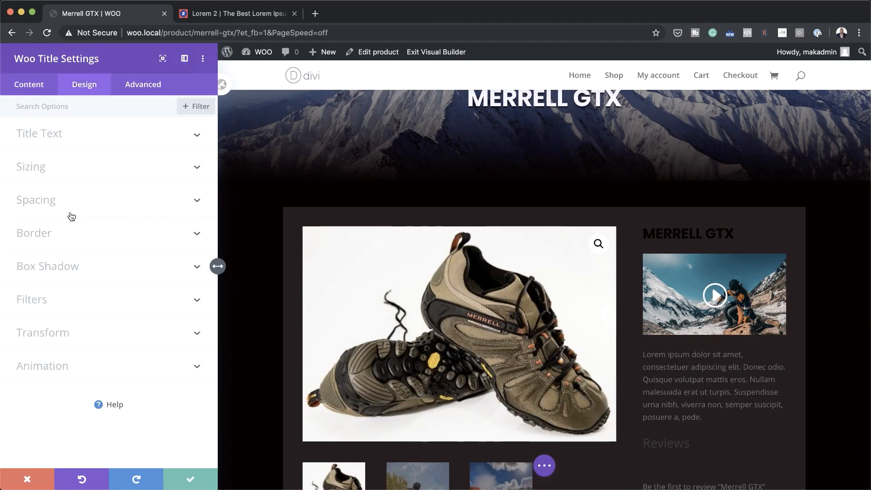
{"action": "left_click", "coordinate": [54, 136]}
{"action": "left_click", "coordinate": [121, 393]}
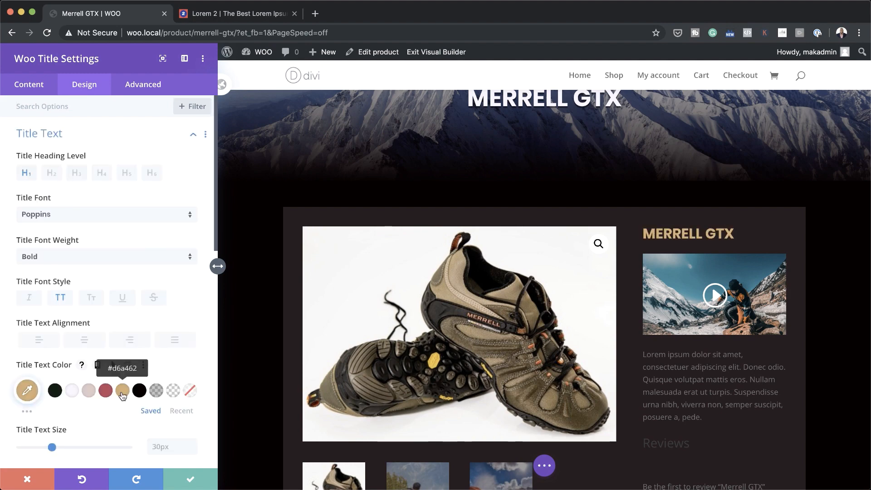
{"action": "left_click", "coordinate": [89, 393]}
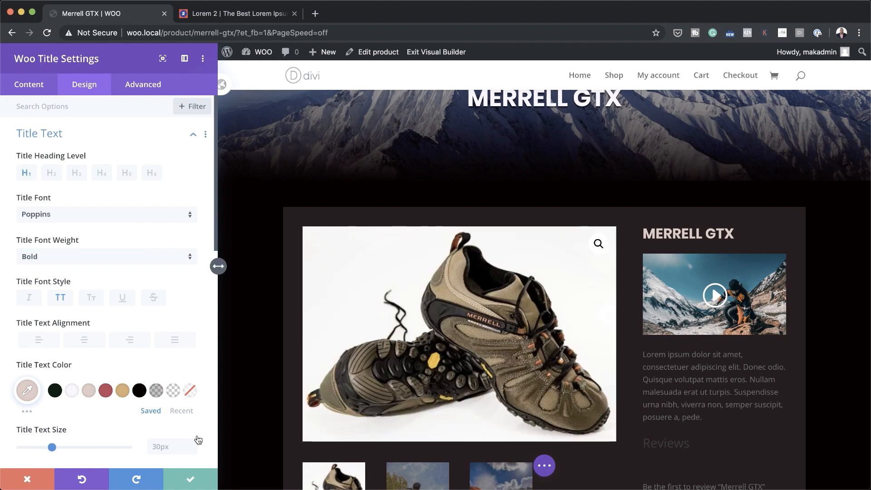
{"action": "left_click", "coordinate": [192, 482]}
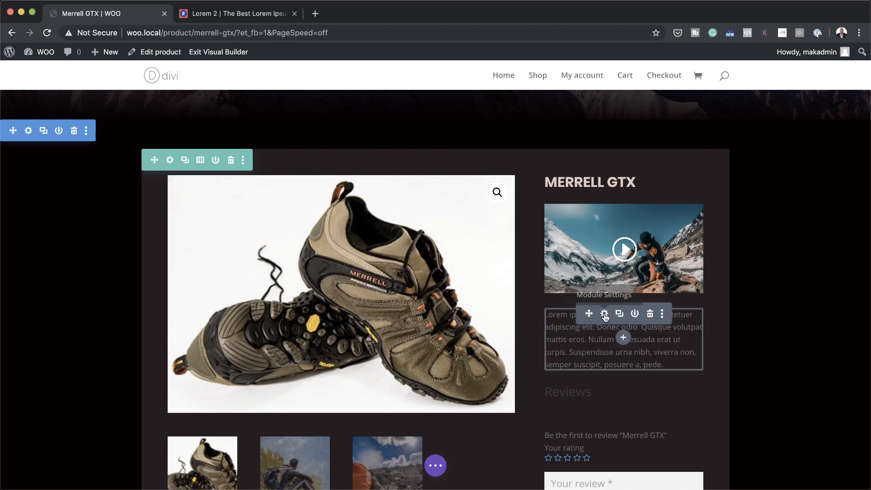
- Set the body text color of the Woo Description below the video to the saved pale beige swatch
{"action": "left_click", "coordinate": [604, 313]}
{"action": "left_click", "coordinate": [83, 85]}
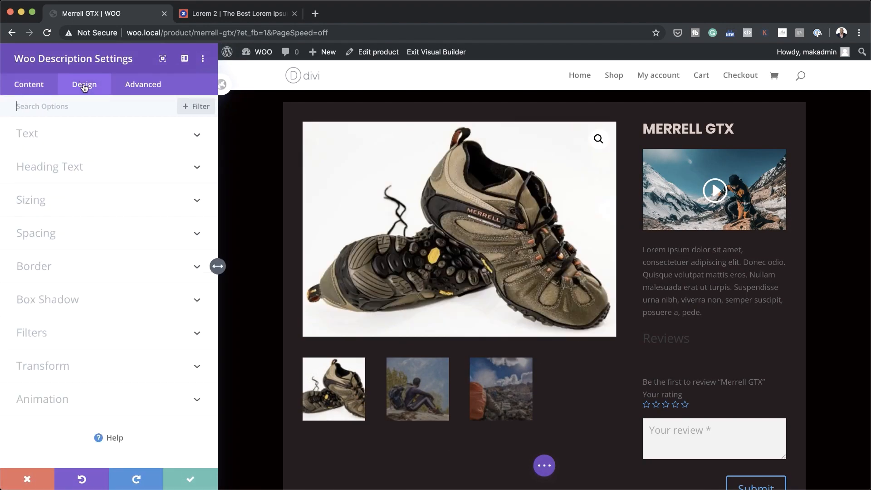
{"action": "left_click", "coordinate": [56, 136]}
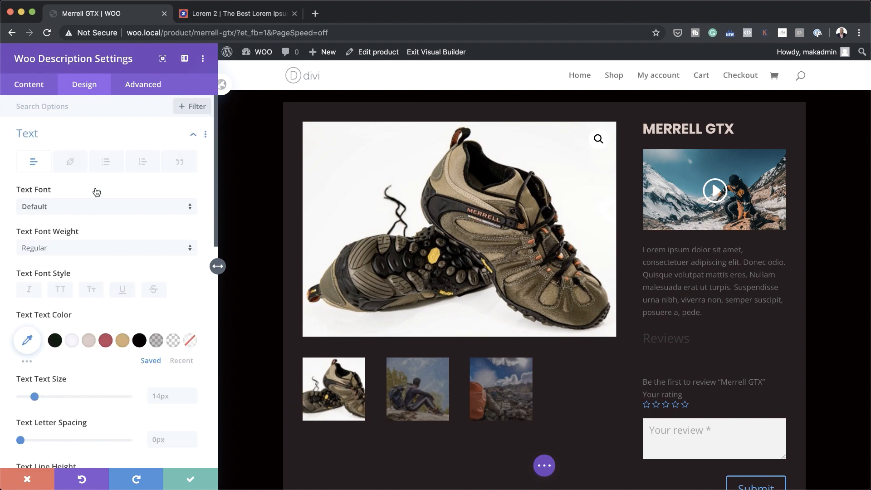
{"action": "left_click", "coordinate": [89, 341]}
{"action": "left_click", "coordinate": [122, 341]}
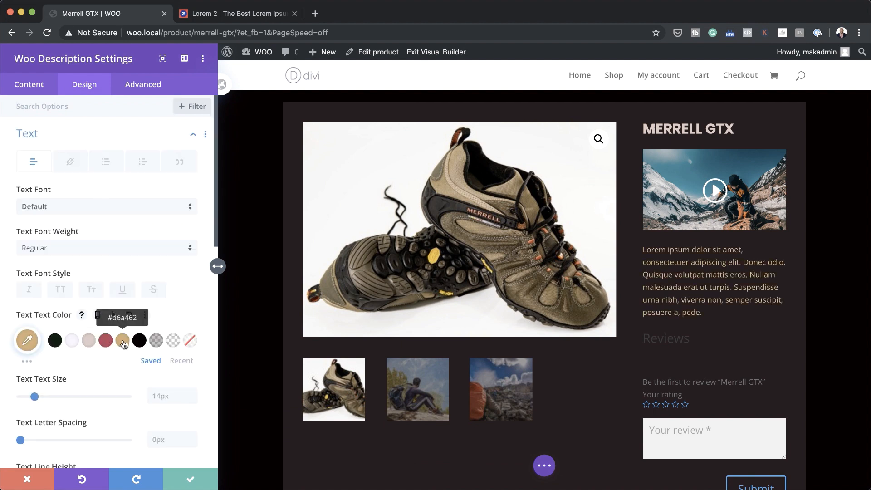
{"action": "left_click", "coordinate": [89, 341]}
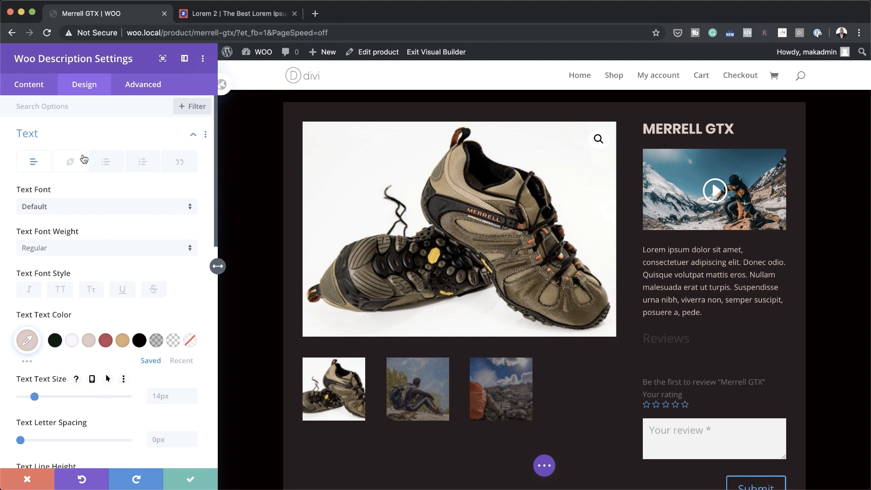
- Set the description's text font to Poppins and save the module
{"action": "left_click", "coordinate": [78, 208]}
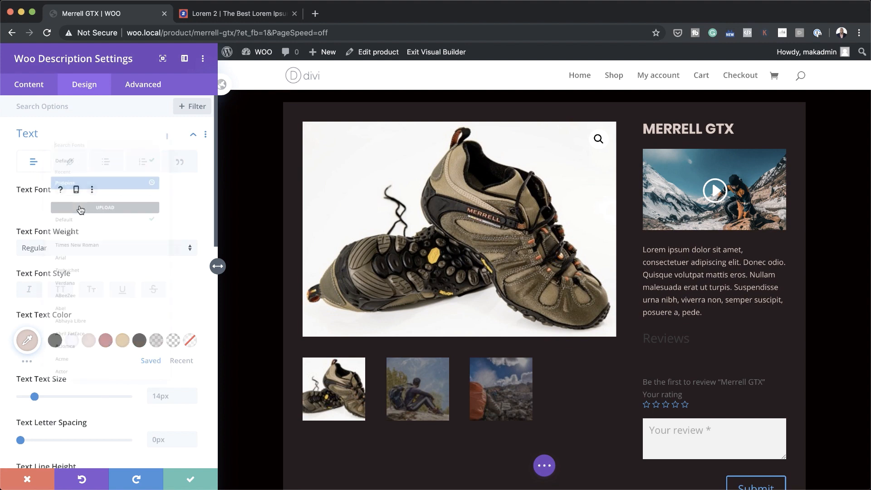
{"action": "left_click", "coordinate": [74, 150]}
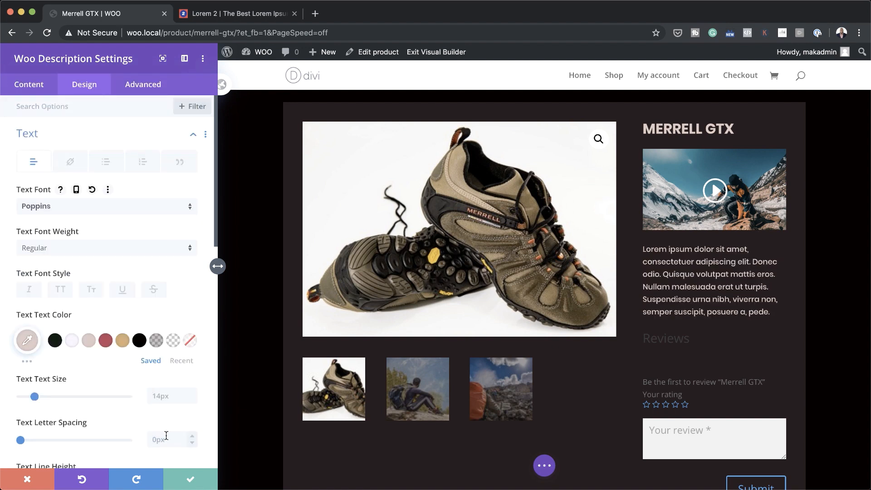
{"action": "left_click", "coordinate": [191, 479]}
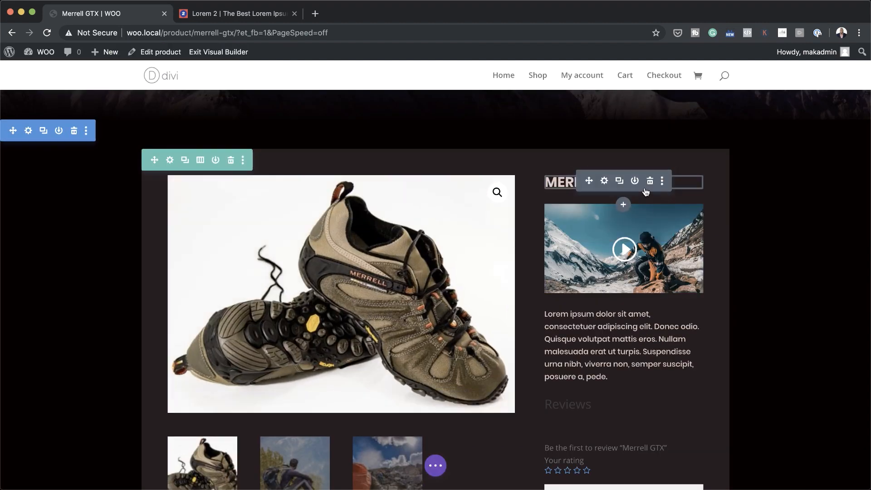
- Change the title text color of the Woo Title above the video to #d6a462 and save the module
{"action": "left_click", "coordinate": [604, 180]}
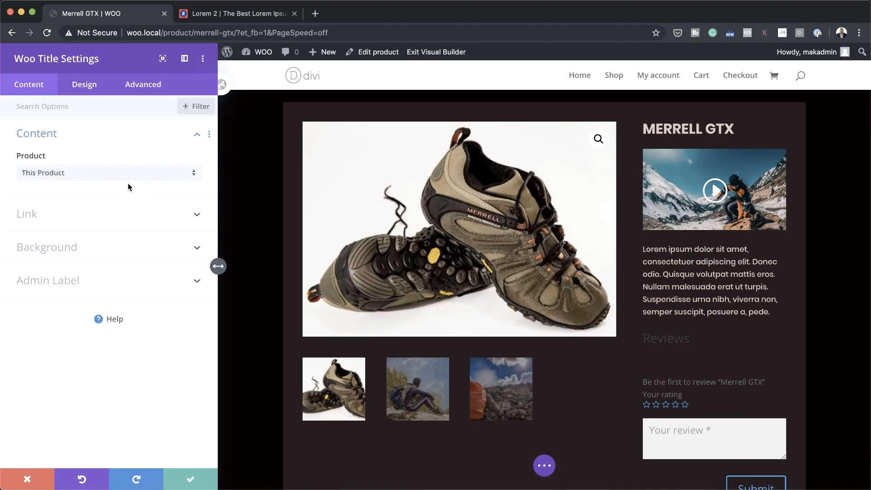
{"action": "left_click", "coordinate": [85, 85]}
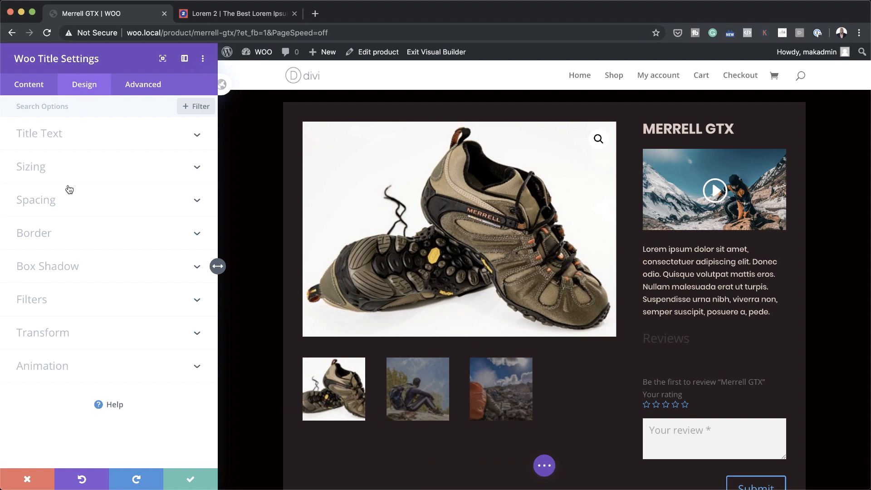
{"action": "left_click", "coordinate": [52, 134]}
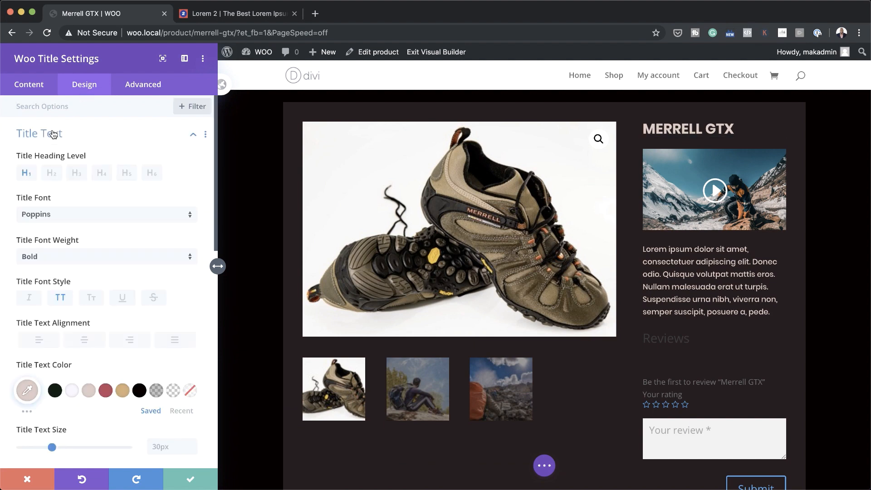
{"action": "left_click", "coordinate": [122, 391]}
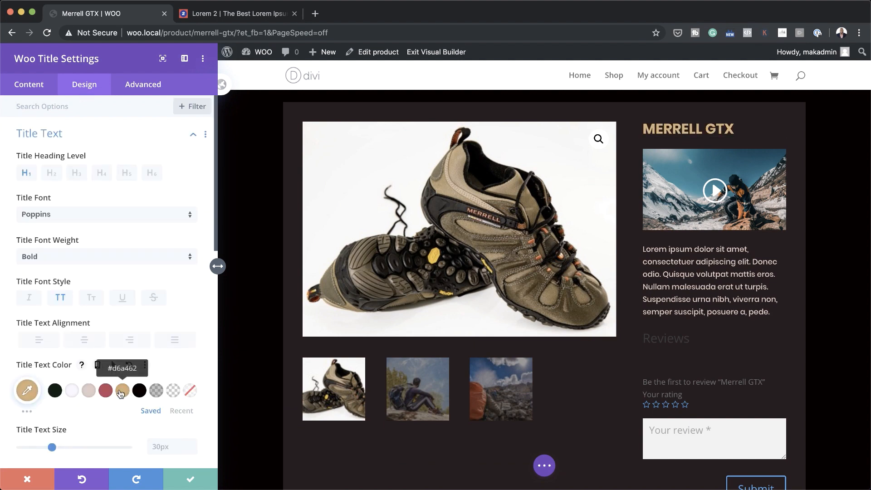
{"action": "left_click", "coordinate": [192, 480]}
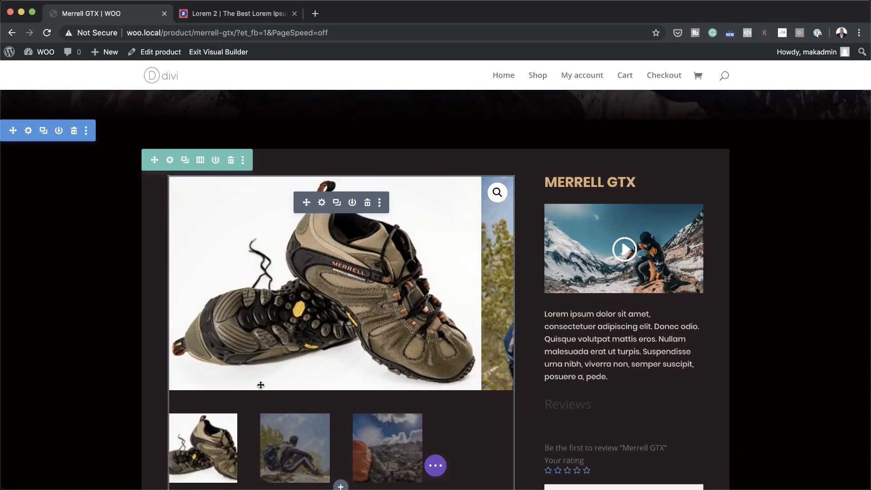
- Turn off Show Author Avatar for the Woo Reviews module below the description
{"action": "scroll", "coordinate": [677, 358], "scroll_direction": "down", "scroll_amount": 2}
{"action": "scroll", "coordinate": [677, 359], "scroll_direction": "down", "scroll_amount": 3}
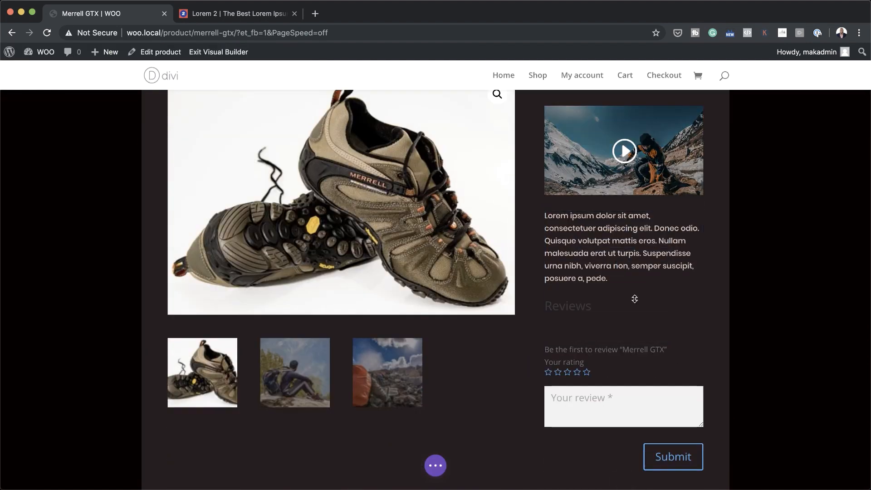
{"action": "scroll", "coordinate": [623, 342], "scroll_direction": "down", "scroll_amount": 2}
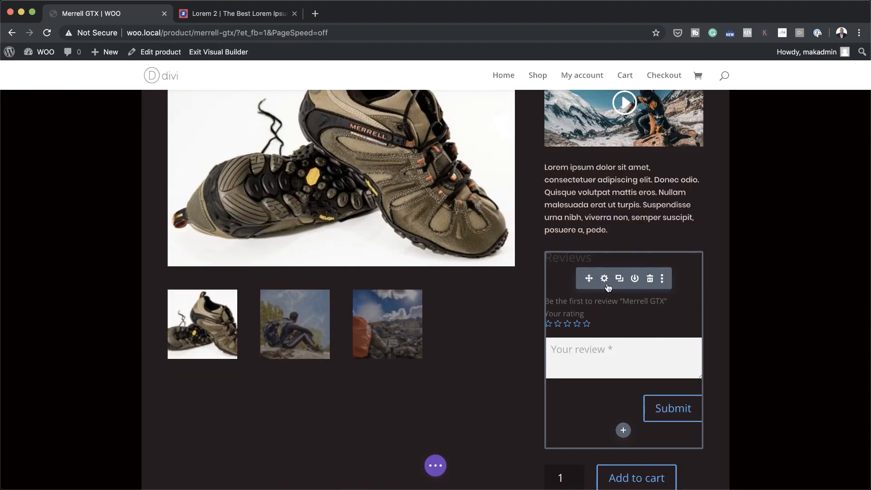
{"action": "scroll", "coordinate": [567, 348], "scroll_direction": "down", "scroll_amount": 4}
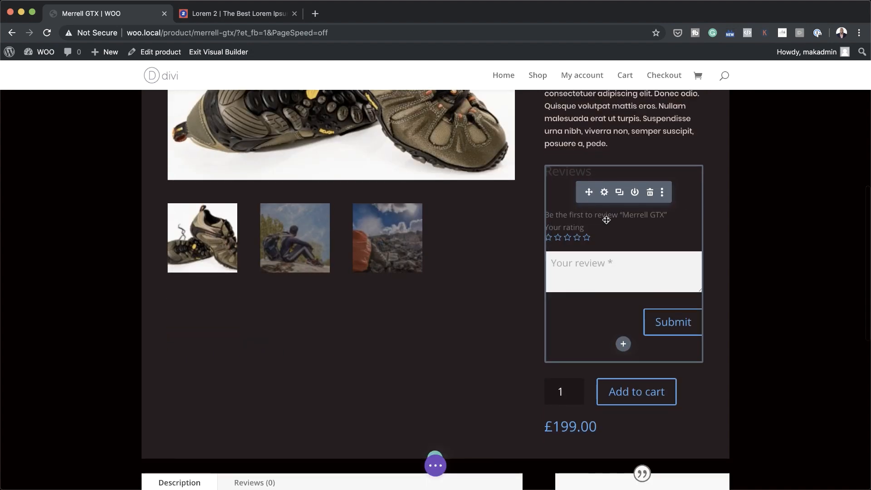
{"action": "left_click", "coordinate": [604, 194]}
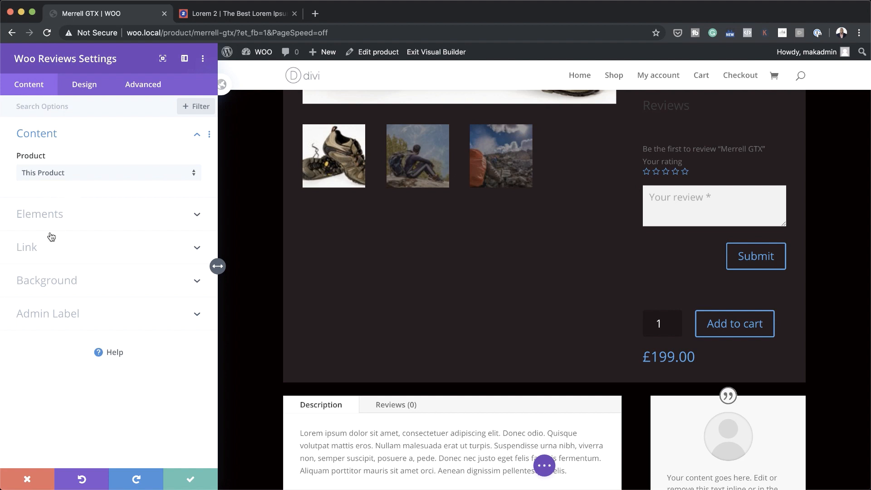
{"action": "left_click", "coordinate": [58, 216]}
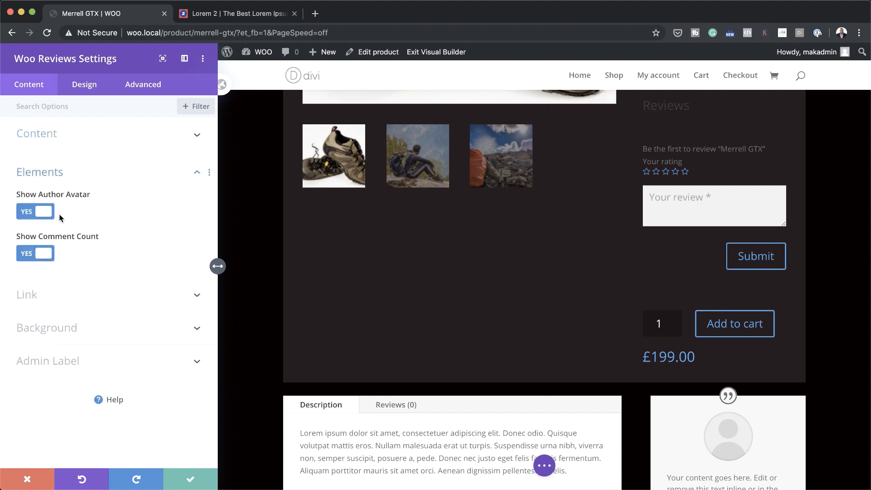
{"action": "left_click", "coordinate": [27, 213]}
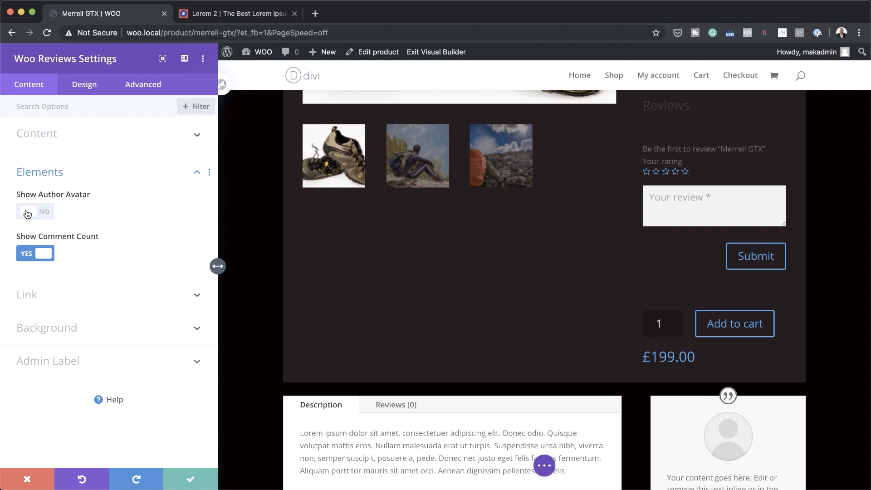
- Turn off Show Comment Count for the Woo Reviews module
{"action": "left_click", "coordinate": [29, 256]}
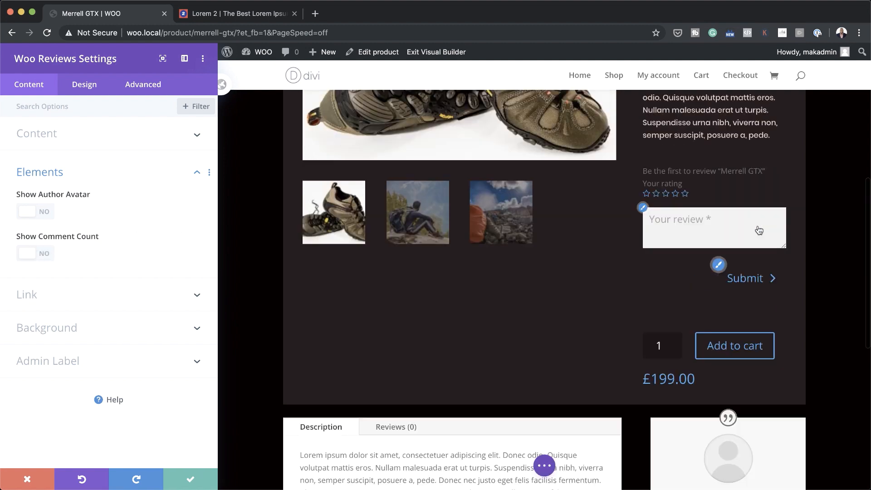
- Try the saved tan #d6a462 and the brown #7e3e20 as the Woo Reviews background color
{"action": "left_click", "coordinate": [67, 329]}
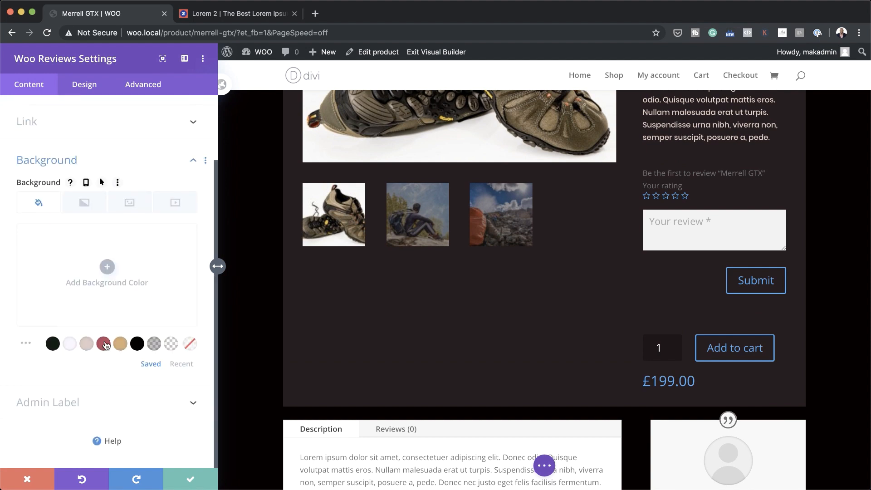
{"action": "left_click", "coordinate": [120, 344]}
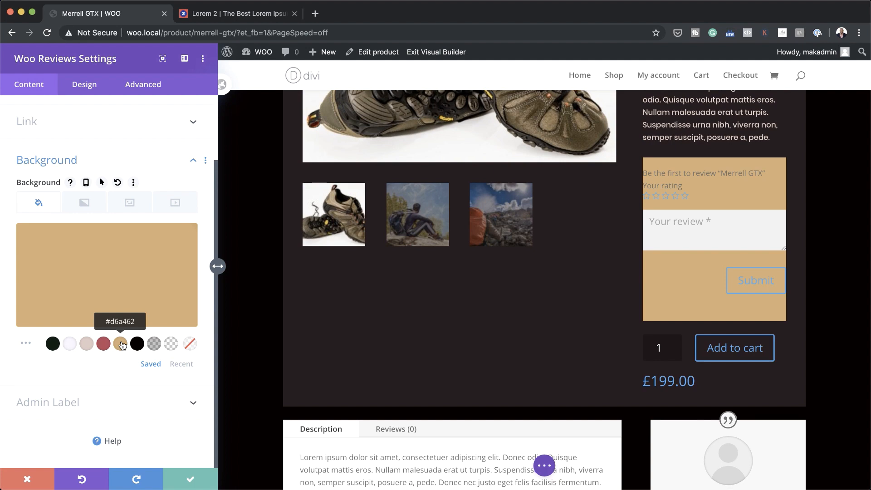
{"action": "scroll", "coordinate": [421, 336], "scroll_direction": "up", "scroll_amount": 4}
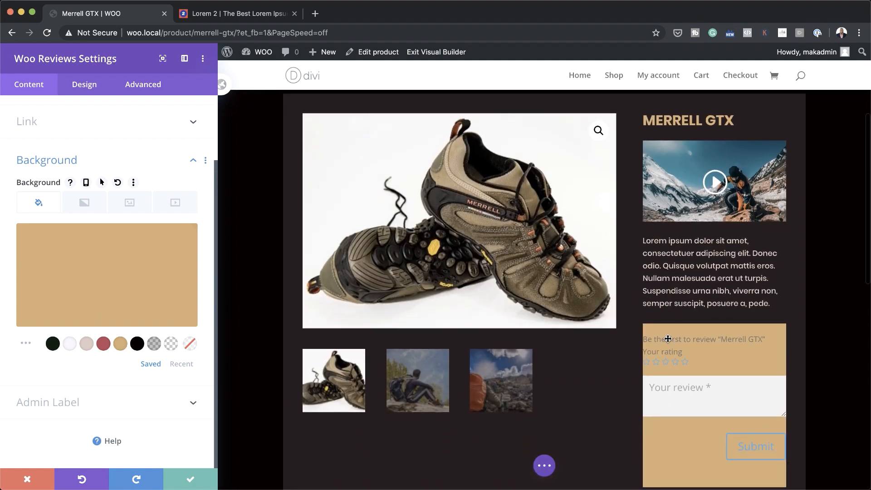
{"action": "scroll", "coordinate": [668, 338], "scroll_direction": "down", "scroll_amount": 1}
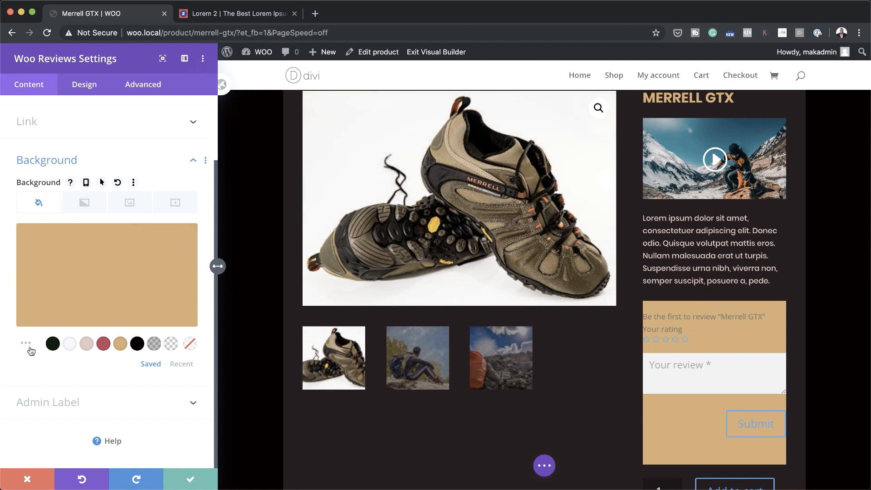
{"action": "mouse_move", "coordinate": [82, 271]}
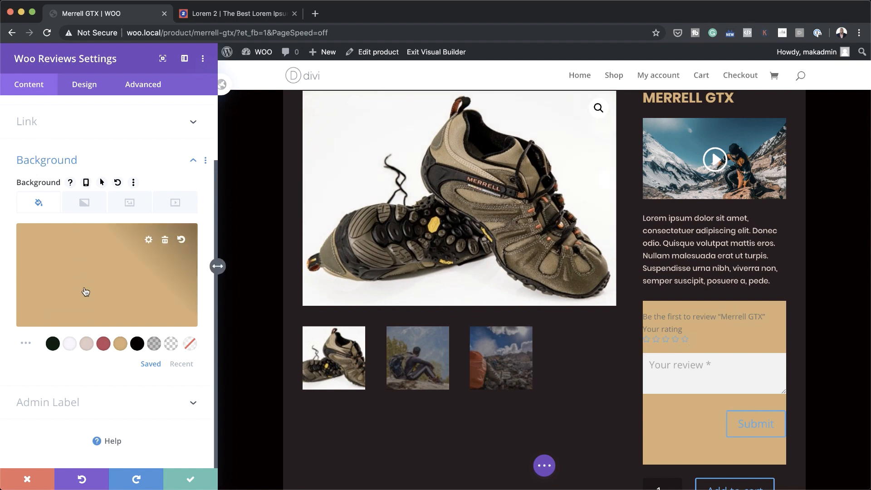
{"action": "left_click", "coordinate": [25, 345]}
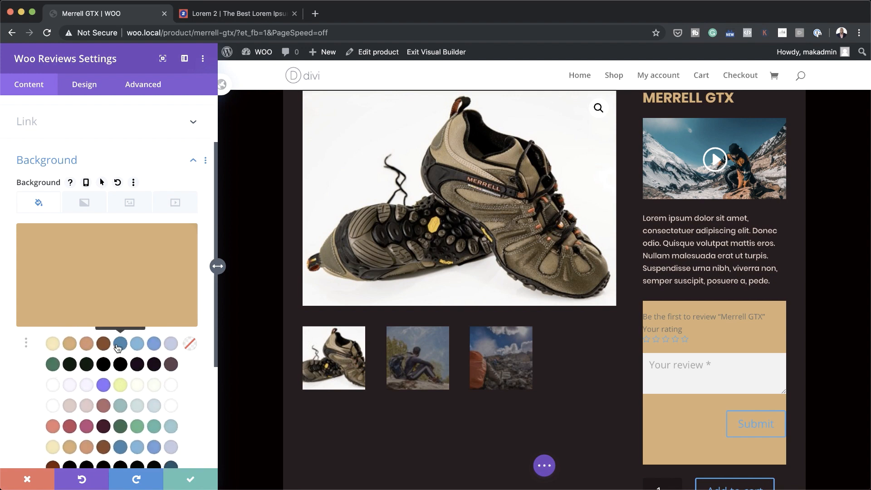
{"action": "scroll", "coordinate": [118, 347], "scroll_direction": "down", "scroll_amount": 3}
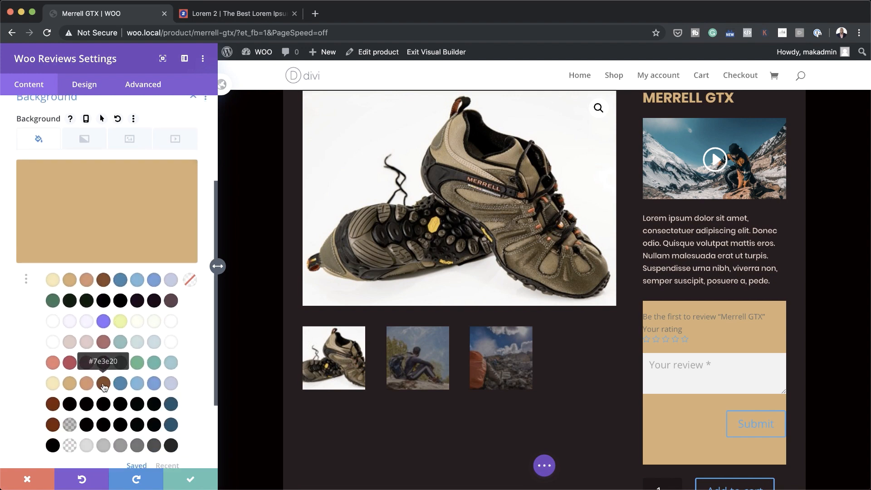
{"action": "left_click", "coordinate": [103, 384]}
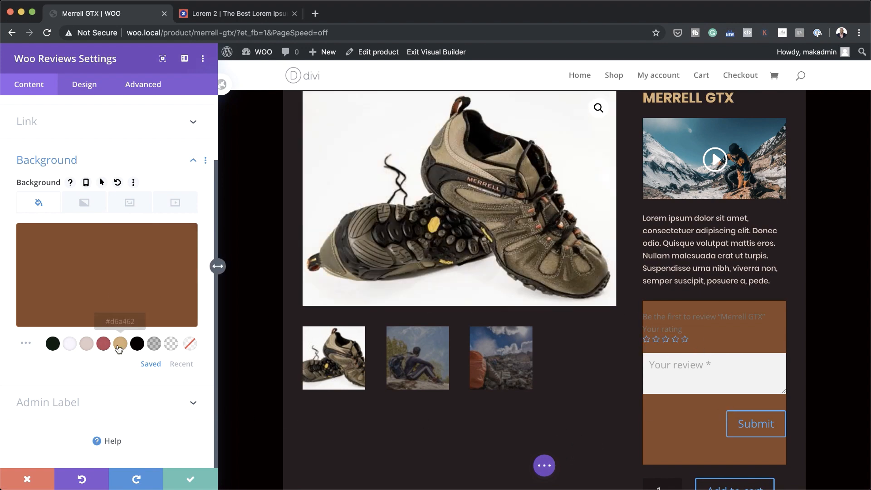
- Set the Woo Reviews background color to the dark rust-brown swatch from the expanded palette
{"action": "left_click", "coordinate": [26, 343]}
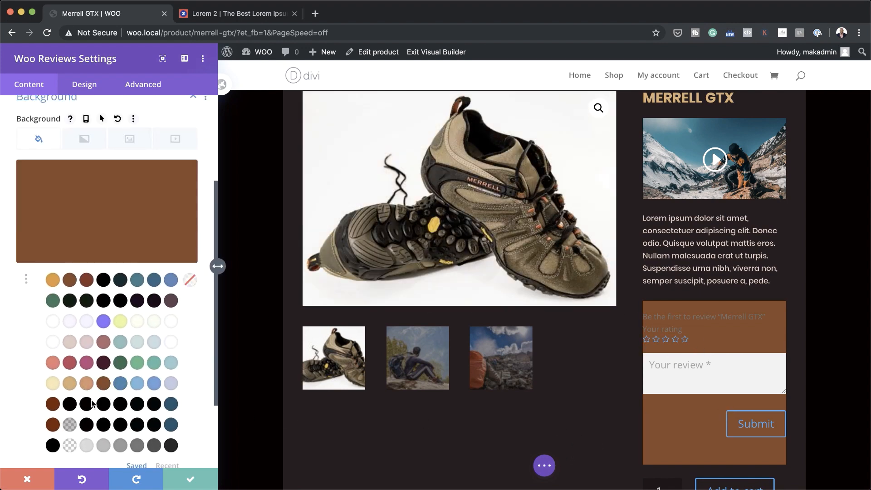
{"action": "left_click", "coordinate": [53, 404]}
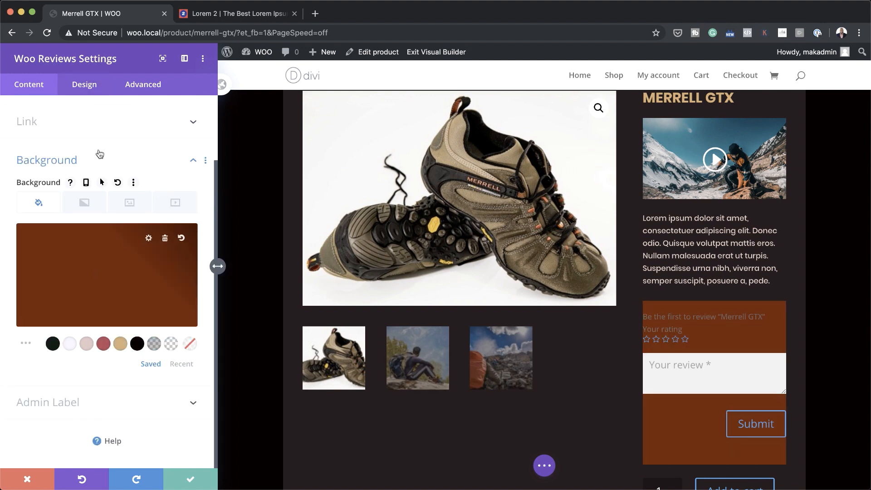
- Link the Woo Reviews module's opposite paddings and set the padding to 16px on all four sides
{"action": "left_click", "coordinate": [86, 87]}
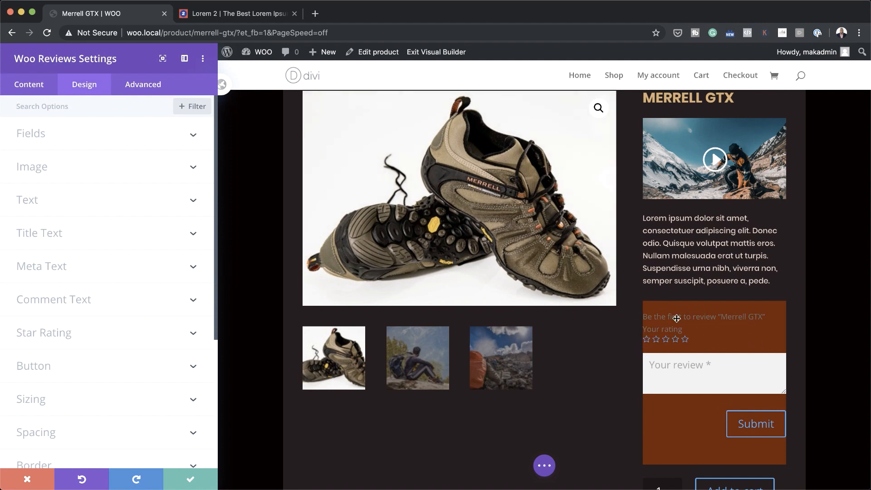
{"action": "scroll", "coordinate": [48, 395], "scroll_direction": "down", "scroll_amount": 1}
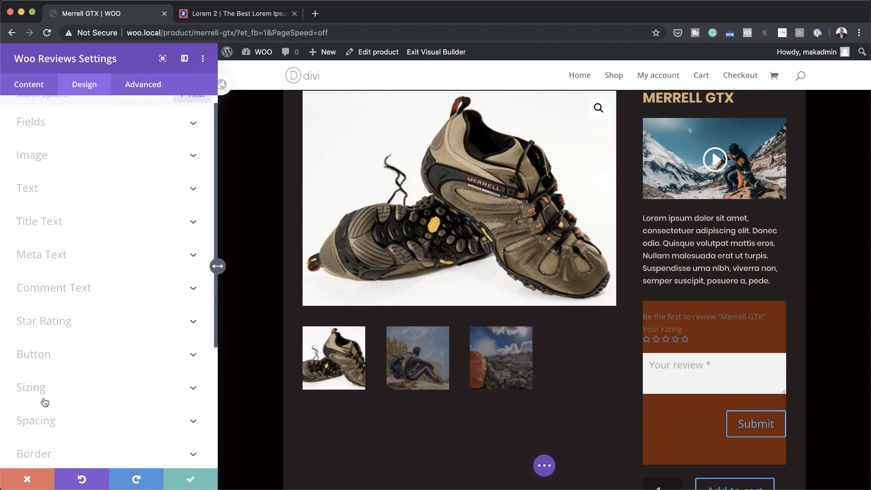
{"action": "left_click", "coordinate": [44, 424]}
{"action": "left_click", "coordinate": [28, 215]}
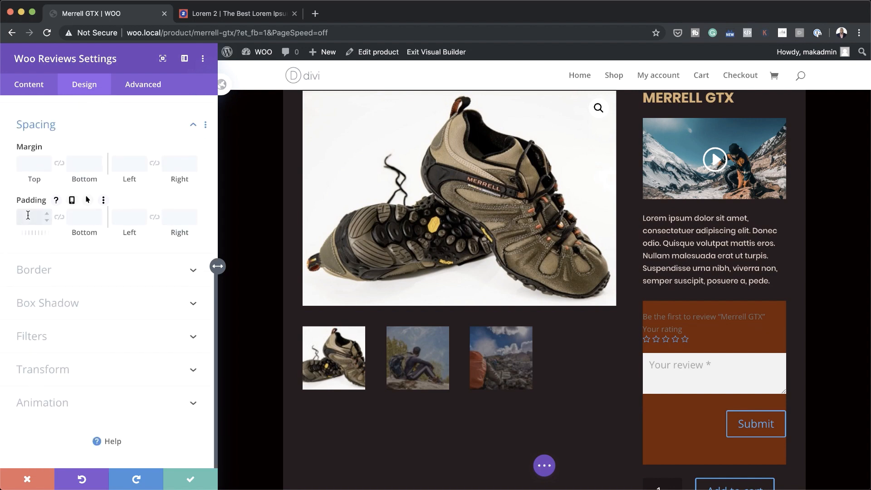
{"action": "type", "text": "10"}
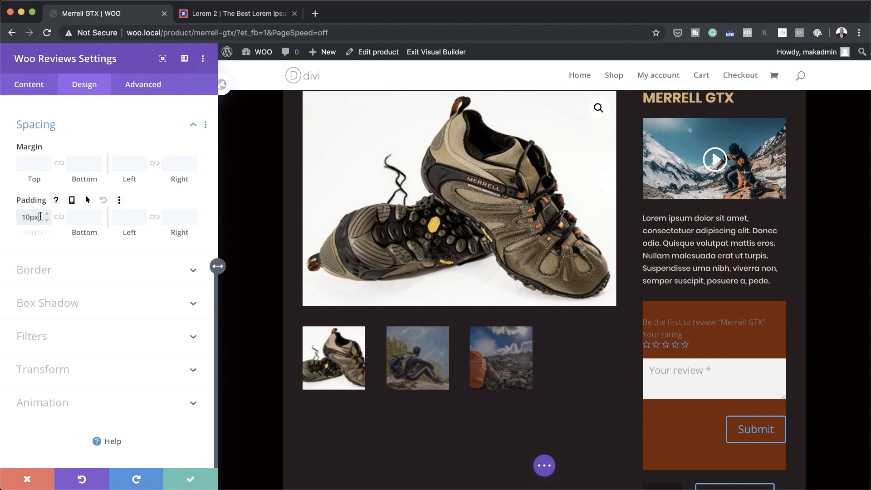
{"action": "left_click", "coordinate": [59, 217]}
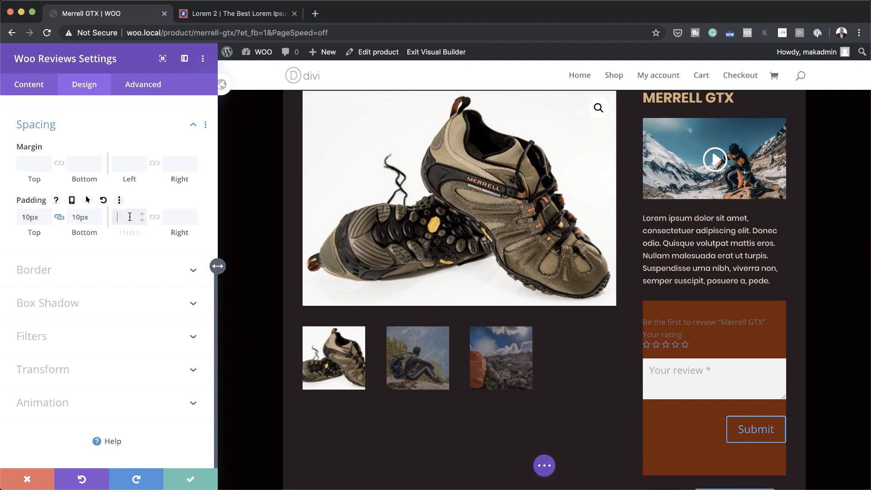
{"action": "type", "text": "10"}
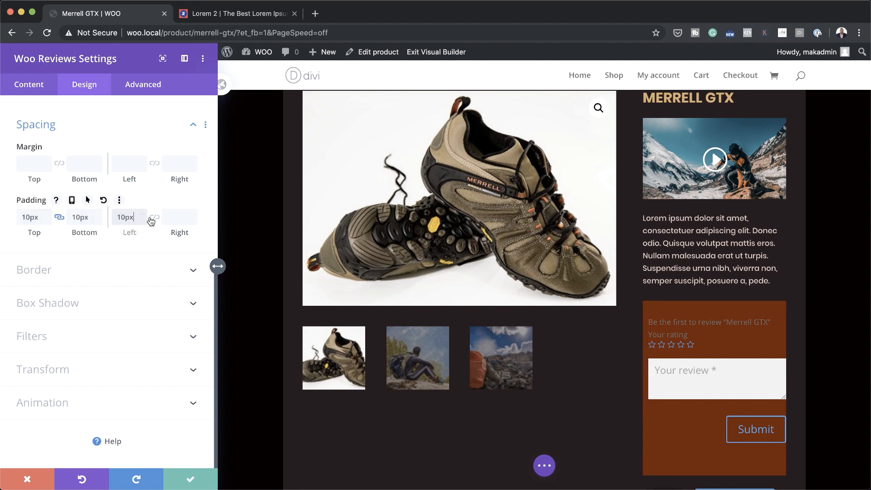
{"action": "left_click", "coordinate": [154, 218]}
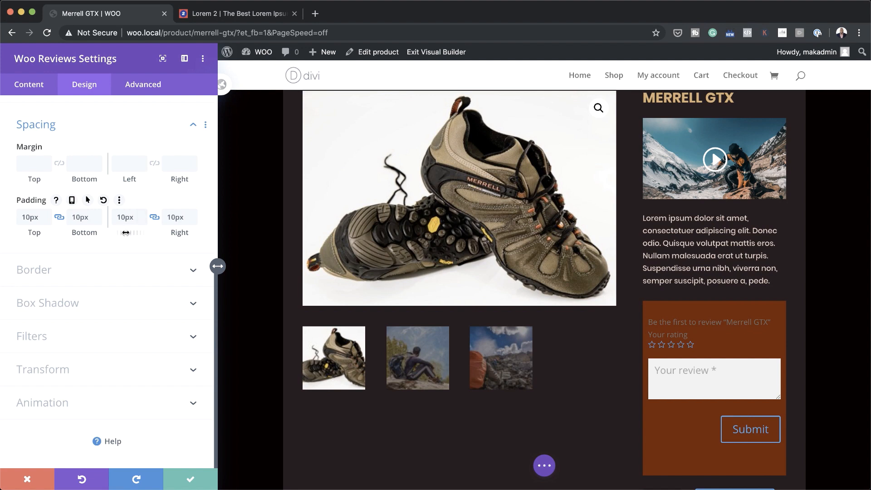
{"action": "left_click_drag", "start_coordinate": [126, 232], "coordinate": [87, 232]}
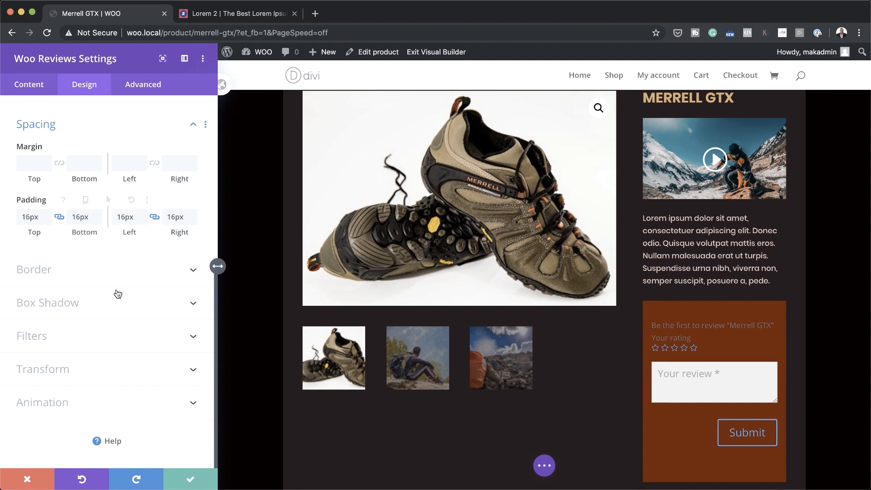
- Set the star rating text color of the Woo Reviews module to #2b7fa6
{"action": "scroll", "coordinate": [116, 259], "scroll_direction": "up", "scroll_amount": 7}
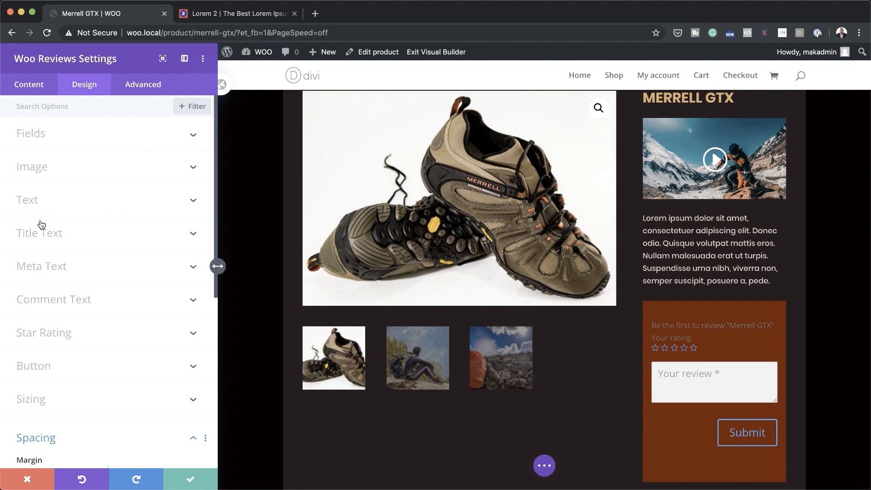
{"action": "left_click", "coordinate": [44, 332]}
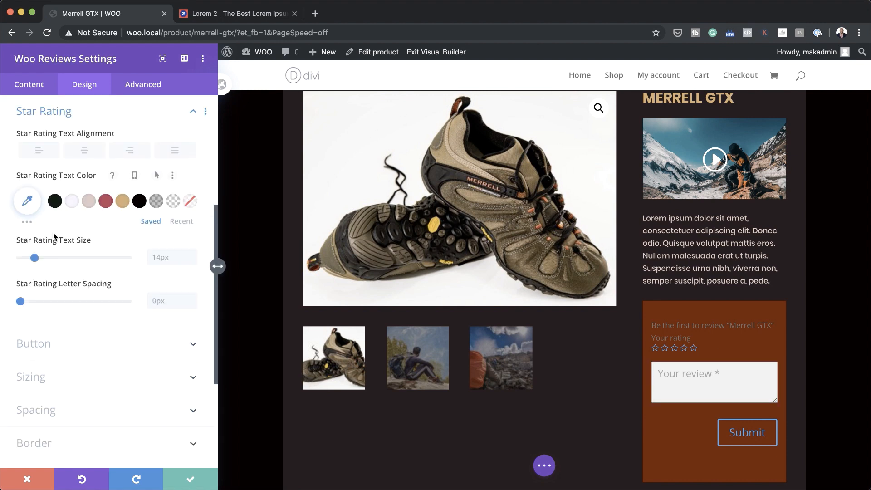
{"action": "left_click", "coordinate": [27, 224]}
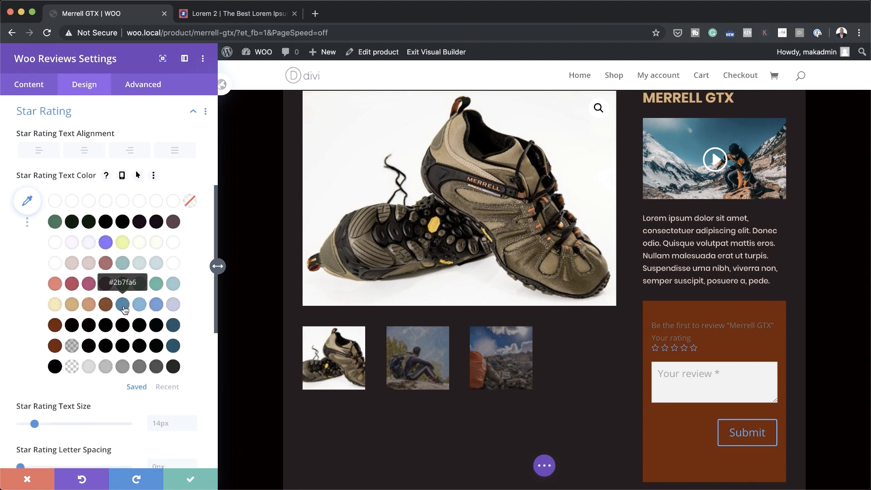
{"action": "left_click", "coordinate": [123, 306]}
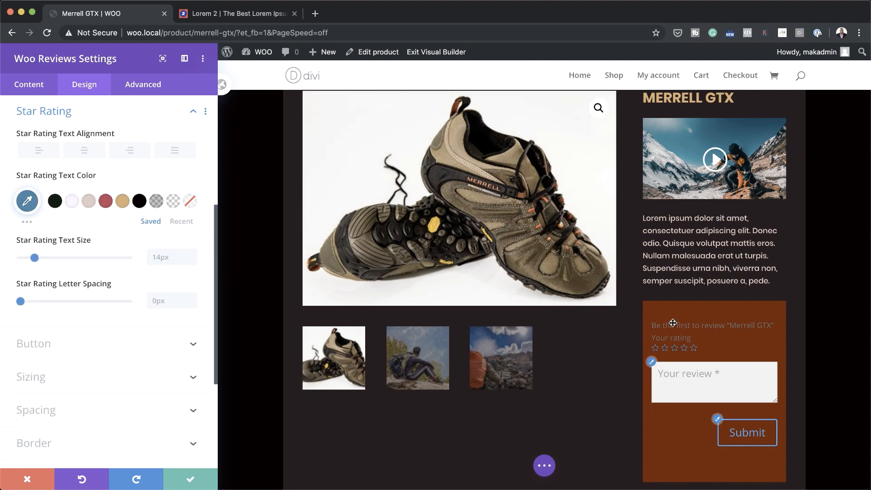
- Style the Woo Reviews meta text with the saved near-white color, the Poppins font and a 12px text size
{"action": "scroll", "coordinate": [112, 290], "scroll_direction": "up", "scroll_amount": 5}
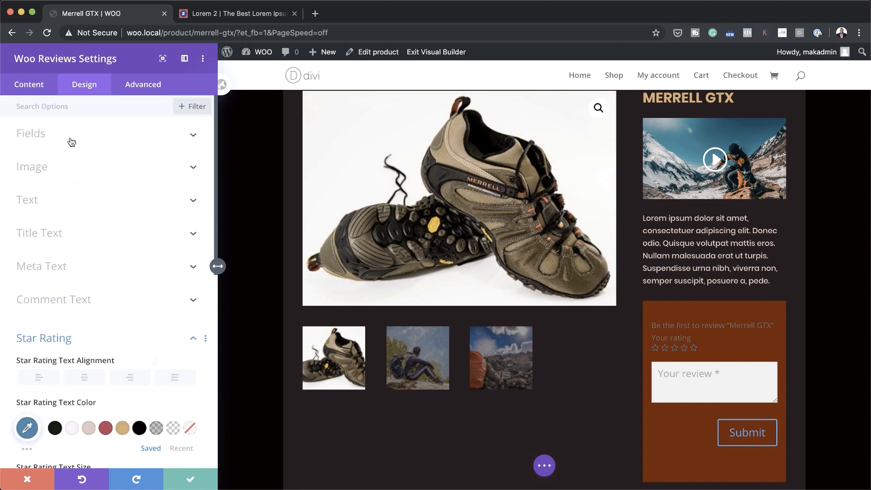
{"action": "left_click", "coordinate": [53, 199]}
{"action": "left_click", "coordinate": [42, 371]}
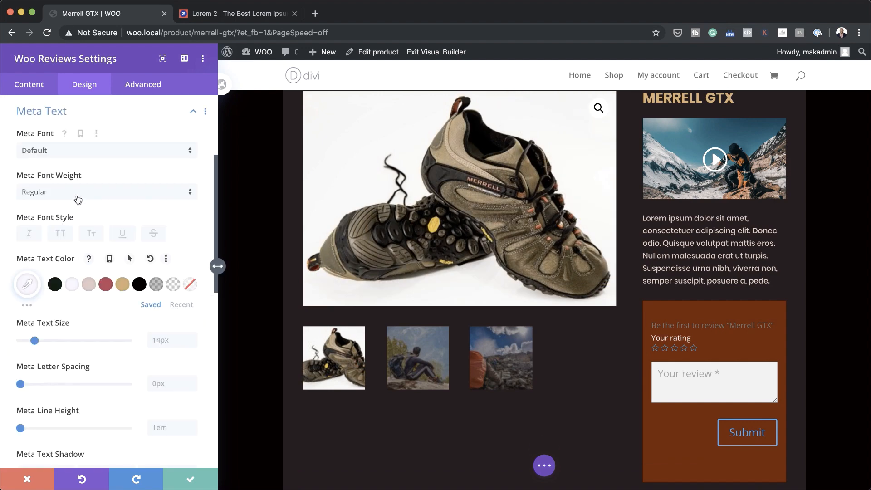
{"action": "left_click", "coordinate": [77, 154]}
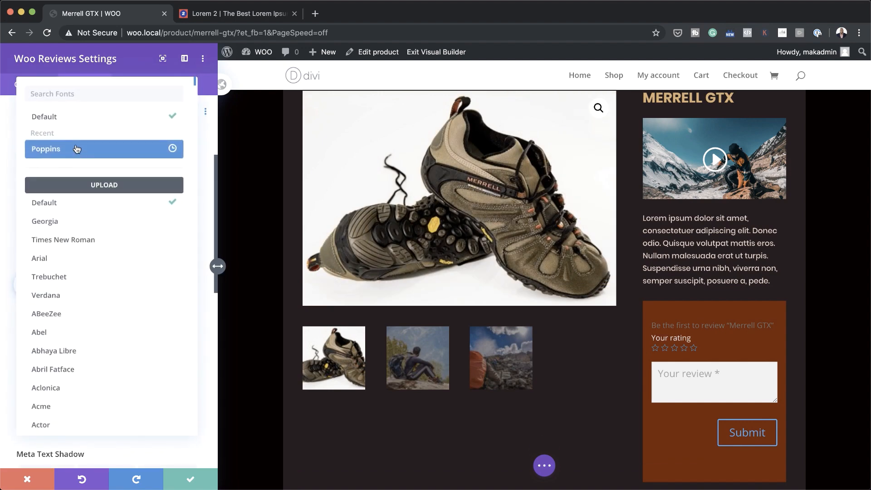
{"action": "left_click", "coordinate": [81, 152]}
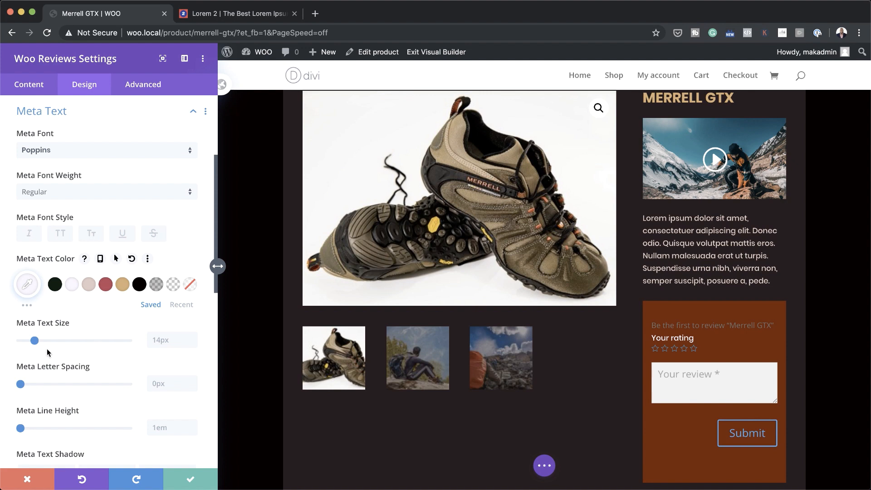
{"action": "left_click_drag", "start_coordinate": [34, 341], "coordinate": [33, 343]}
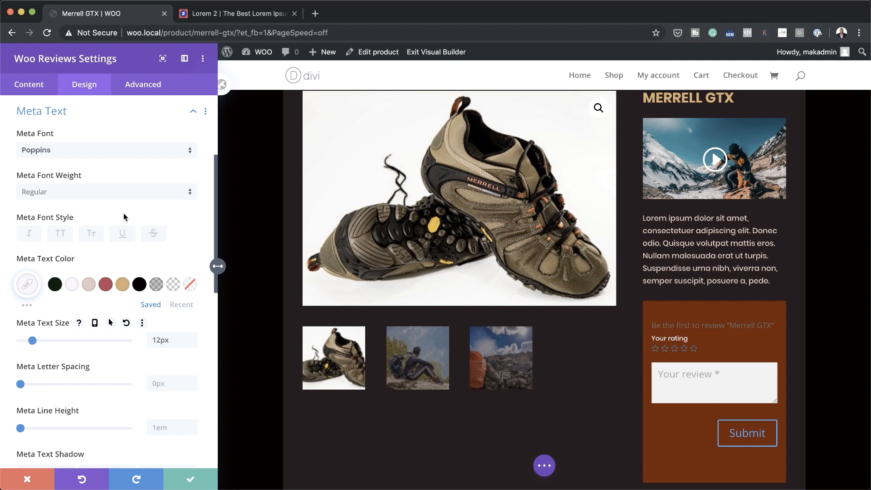
- Set the title font of the Woo Reviews module to Poppins
{"action": "scroll", "coordinate": [136, 254], "scroll_direction": "up", "scroll_amount": 4}
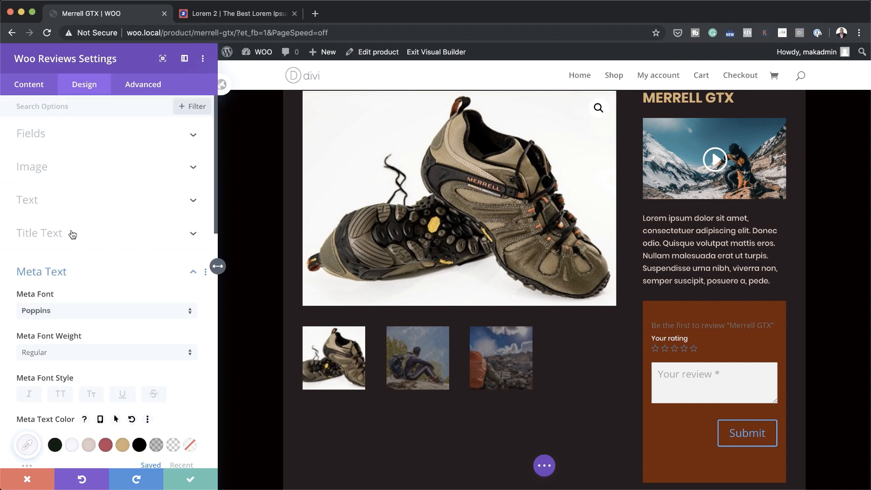
{"action": "left_click", "coordinate": [66, 201]}
{"action": "left_click", "coordinate": [68, 200]}
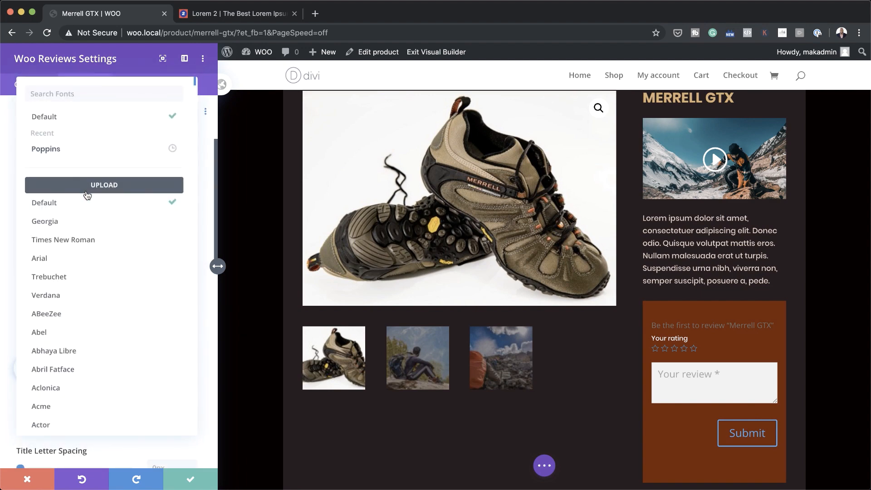
{"action": "left_click", "coordinate": [72, 148]}
- Set the fields background color of the Woo Reviews form to the saved pale beige swatch
{"action": "scroll", "coordinate": [156, 393], "scroll_direction": "down", "scroll_amount": 3}
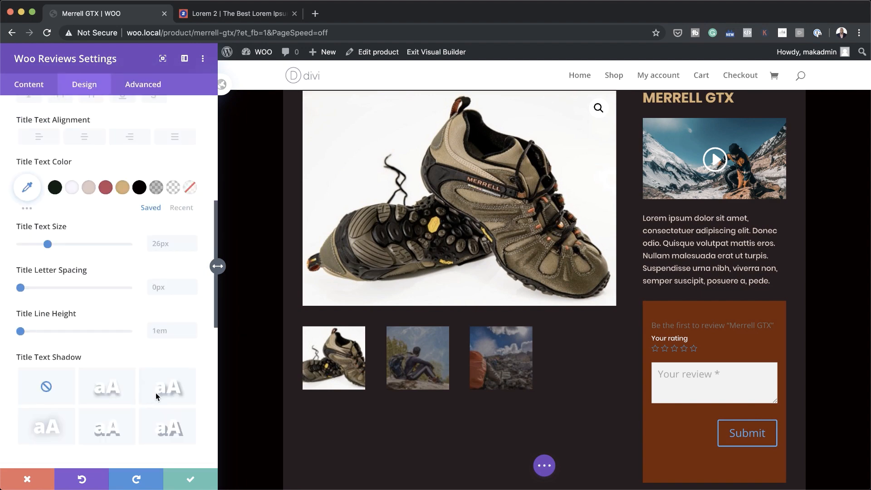
{"action": "scroll", "coordinate": [156, 393], "scroll_direction": "down", "scroll_amount": 3}
{"action": "scroll", "coordinate": [156, 396], "scroll_direction": "up", "scroll_amount": 5}
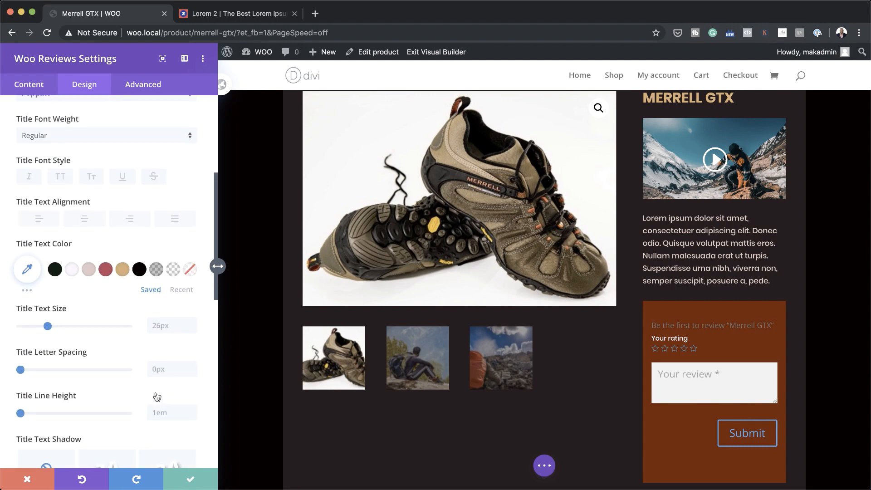
{"action": "scroll", "coordinate": [157, 397], "scroll_direction": "up", "scroll_amount": 5}
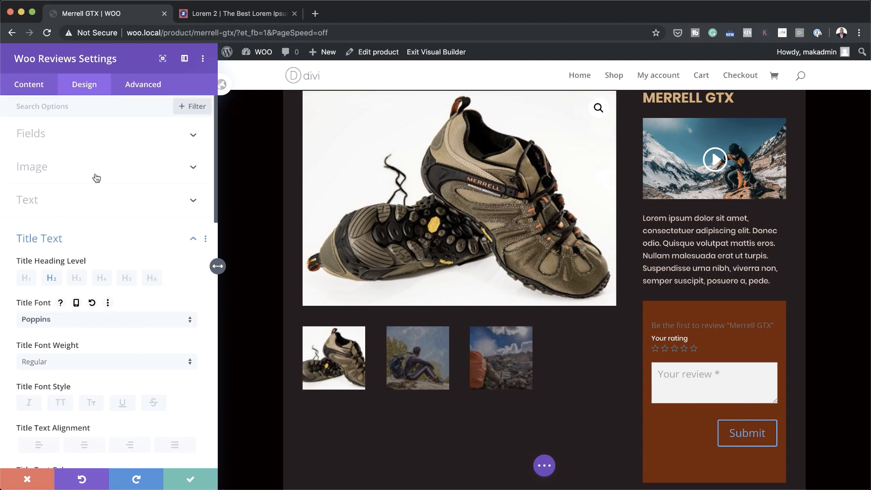
{"action": "left_click", "coordinate": [74, 134]}
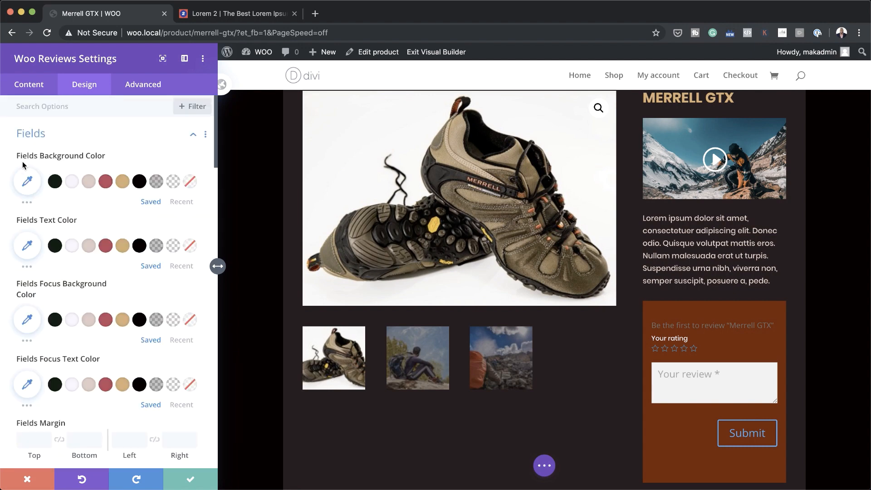
{"action": "left_click", "coordinate": [89, 181]}
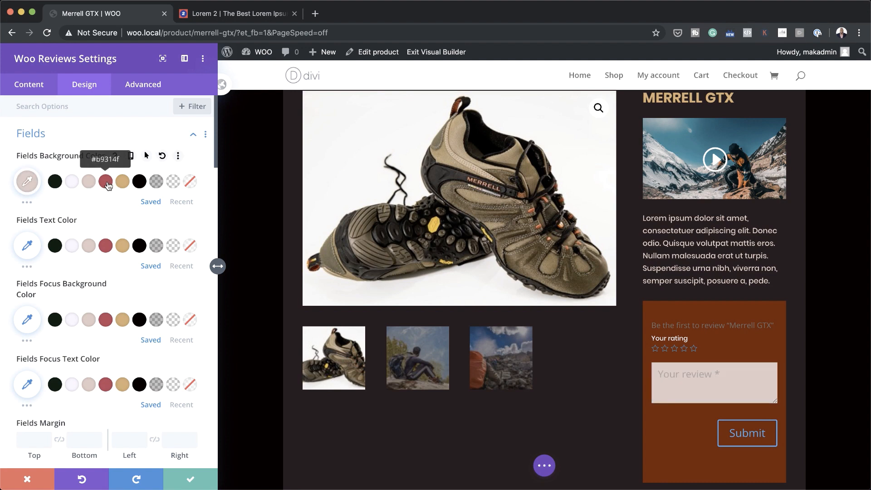
- Set the Woo Reviews form's fields background color to #b9314f and its fields text color to the saved near-white
{"action": "left_click", "coordinate": [106, 182]}
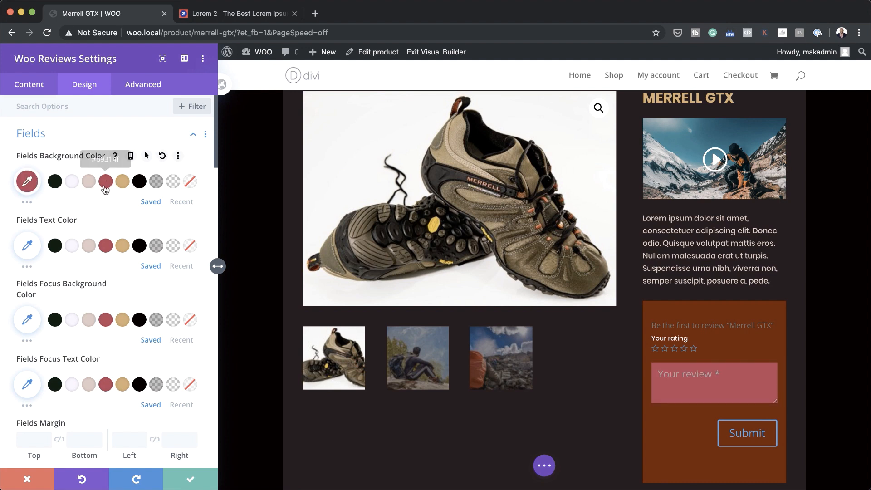
{"action": "left_click", "coordinate": [72, 246]}
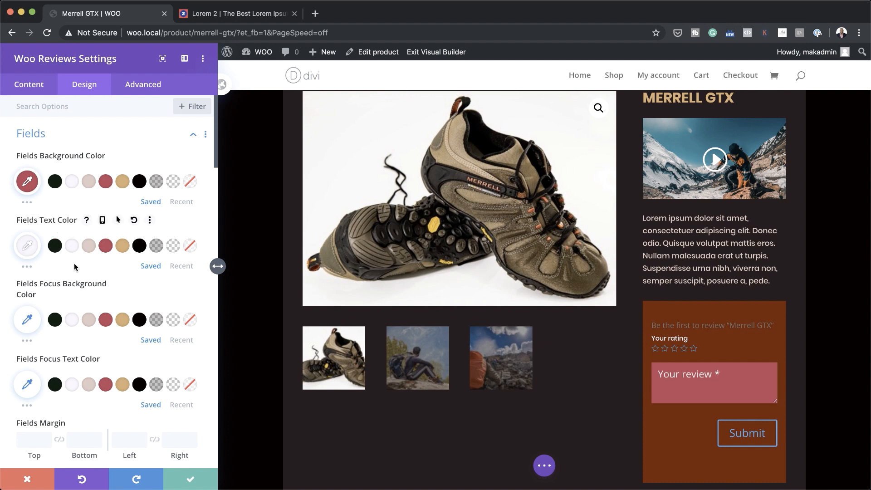
- Set the Woo Reviews form's fields font to Poppins and the fields text size to 14px
{"action": "scroll", "coordinate": [91, 272], "scroll_direction": "down", "scroll_amount": 5}
{"action": "left_click", "coordinate": [50, 365]}
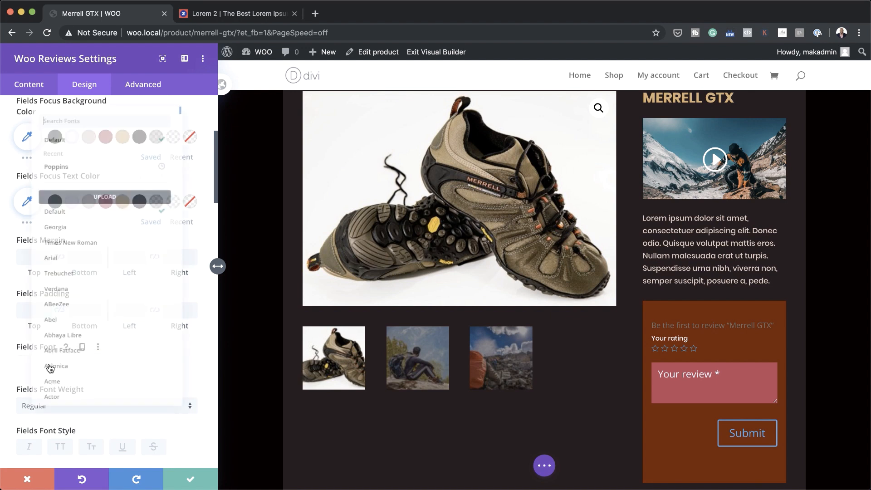
{"action": "left_click", "coordinate": [71, 150]}
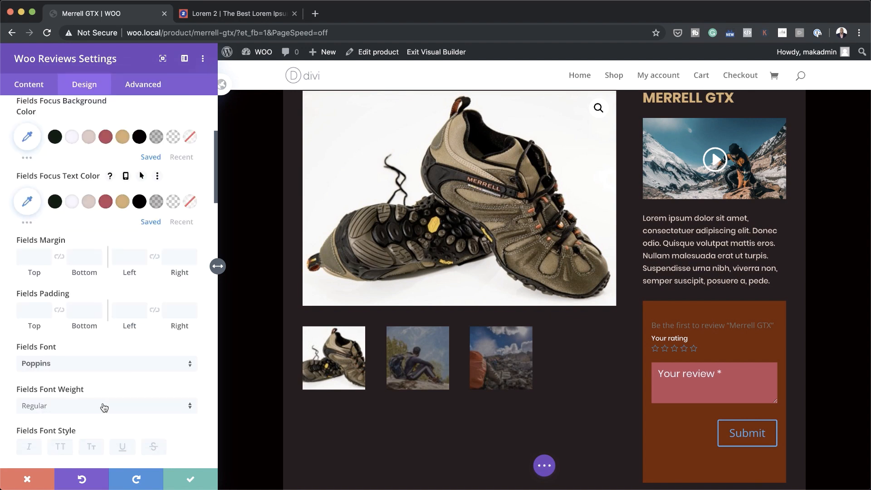
{"action": "scroll", "coordinate": [93, 414], "scroll_direction": "down", "scroll_amount": 2}
{"action": "scroll", "coordinate": [82, 421], "scroll_direction": "down", "scroll_amount": 1}
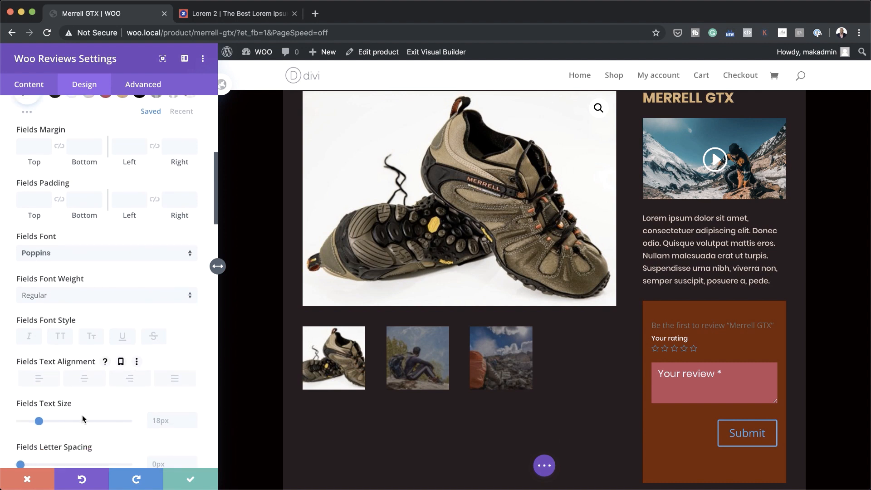
{"action": "left_click", "coordinate": [34, 420]}
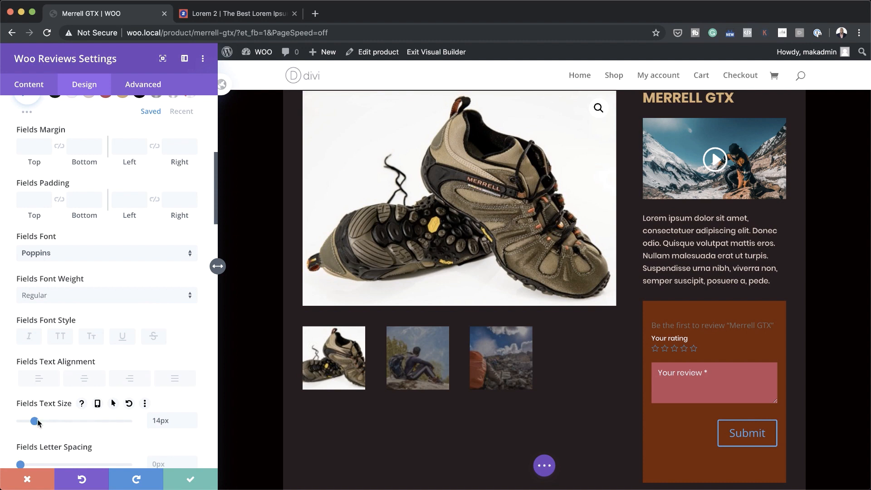
- Enable custom styles for the reviews form's Submit button and set its text size to 15px
{"action": "scroll", "coordinate": [121, 419], "scroll_direction": "down", "scroll_amount": 5}
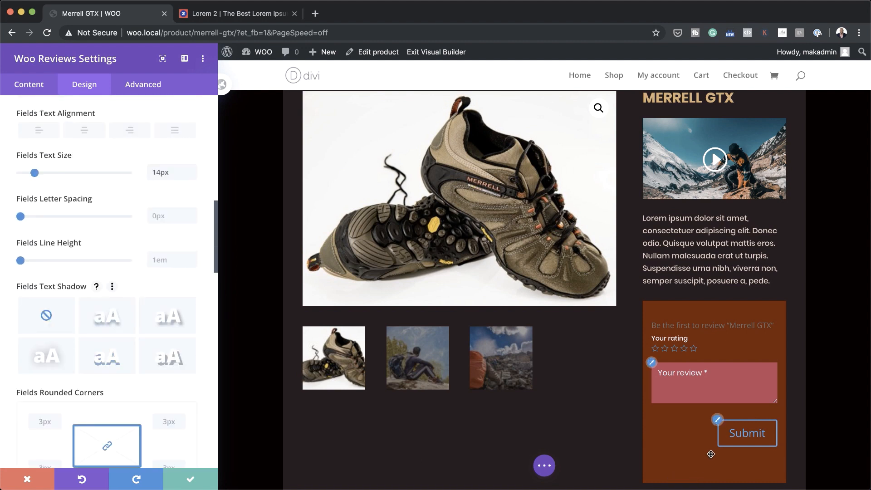
{"action": "left_click", "coordinate": [720, 420]}
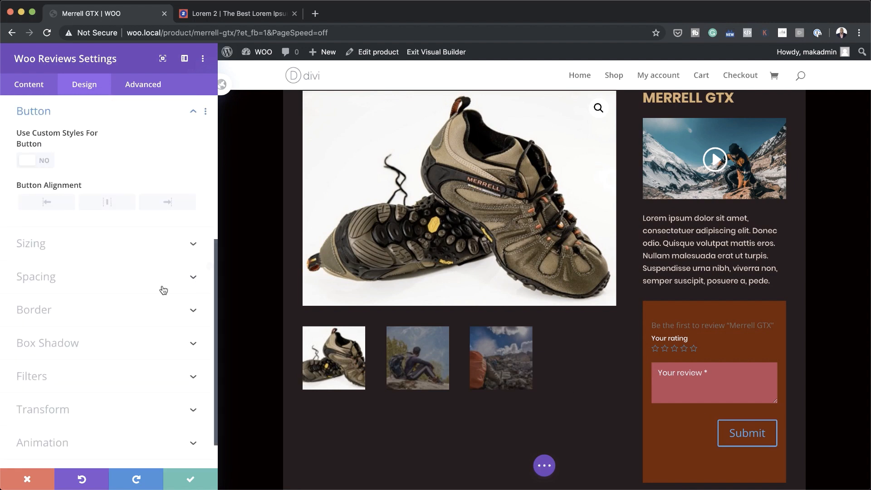
{"action": "left_click", "coordinate": [47, 163]}
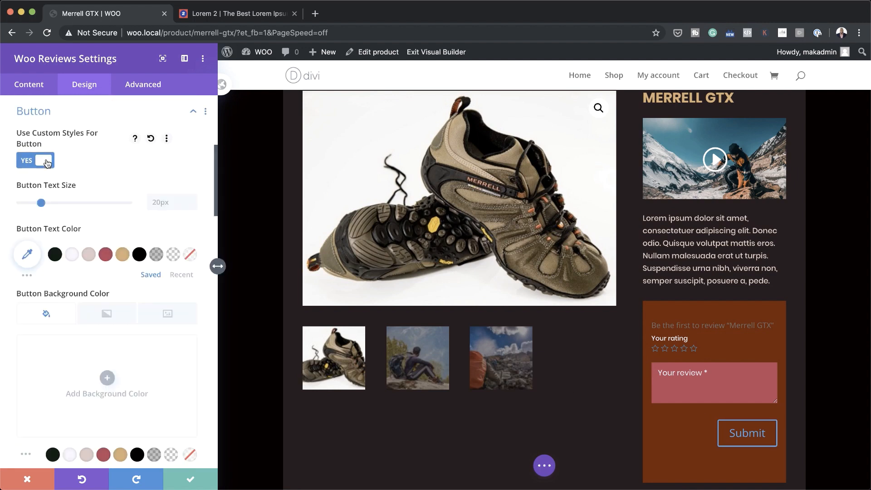
{"action": "mouse_move", "coordinate": [41, 203]}
{"action": "left_mouse_down"}
{"action": "mouse_move", "coordinate": [29, 204]}
{"action": "mouse_move", "coordinate": [36, 205]}
{"action": "left_mouse_up"}
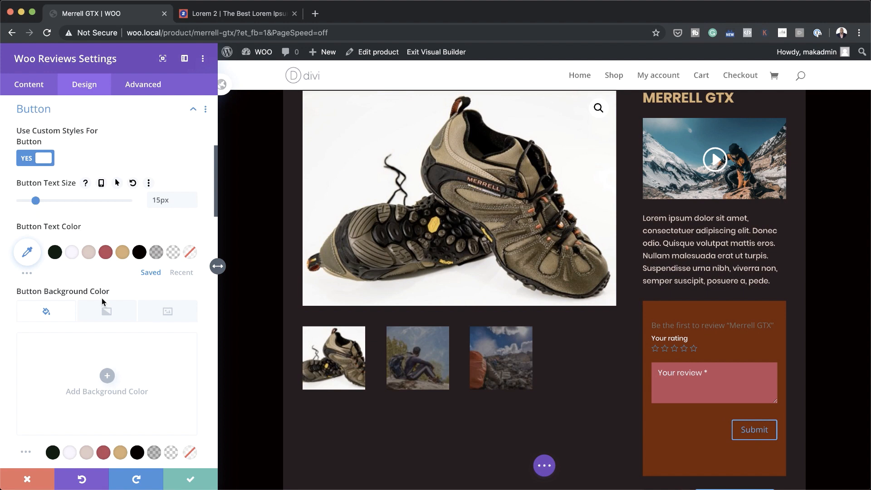
- Set the Submit button's background color to the periwinkle blue shade from the expanded color palette
{"action": "scroll", "coordinate": [102, 298], "scroll_direction": "down", "scroll_amount": 5}
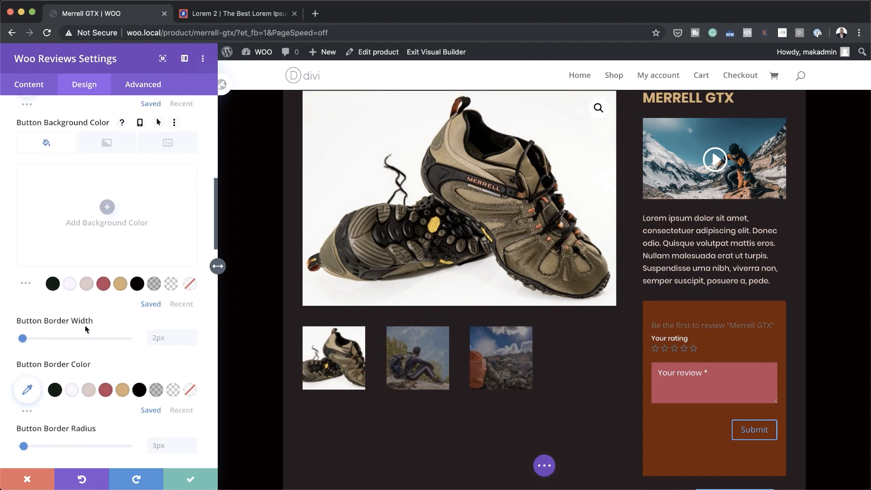
{"action": "scroll", "coordinate": [111, 382], "scroll_direction": "down", "scroll_amount": 1}
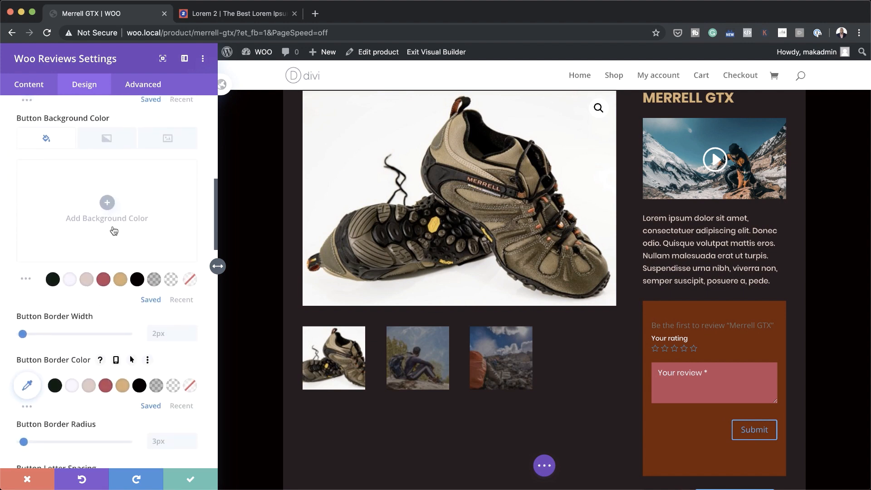
{"action": "left_click", "coordinate": [111, 203]}
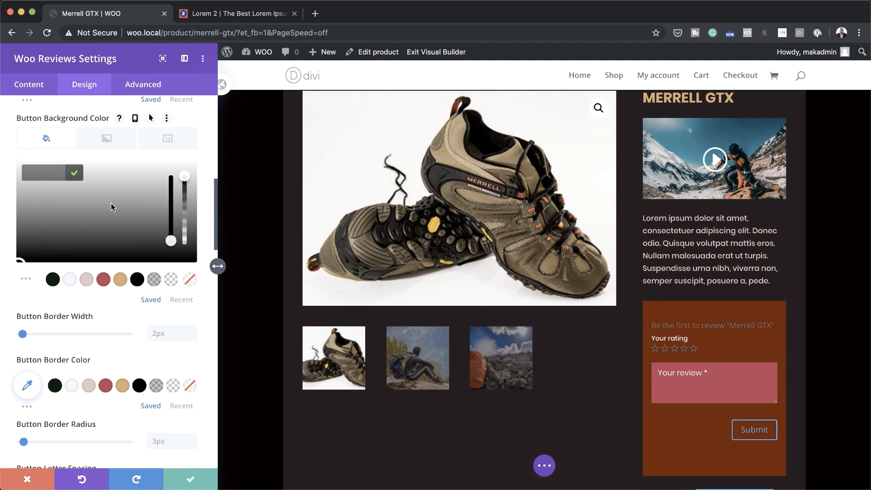
{"action": "left_click", "coordinate": [27, 280]}
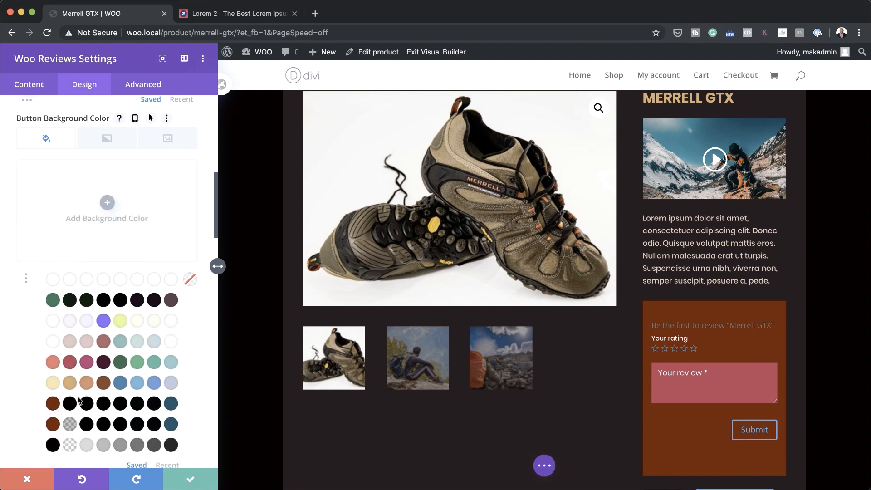
{"action": "left_click", "coordinate": [70, 385]}
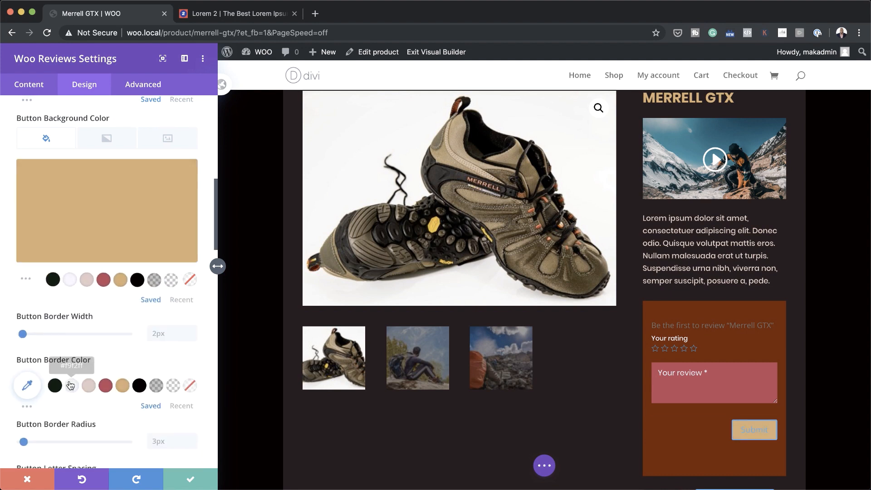
{"action": "left_click", "coordinate": [25, 279]}
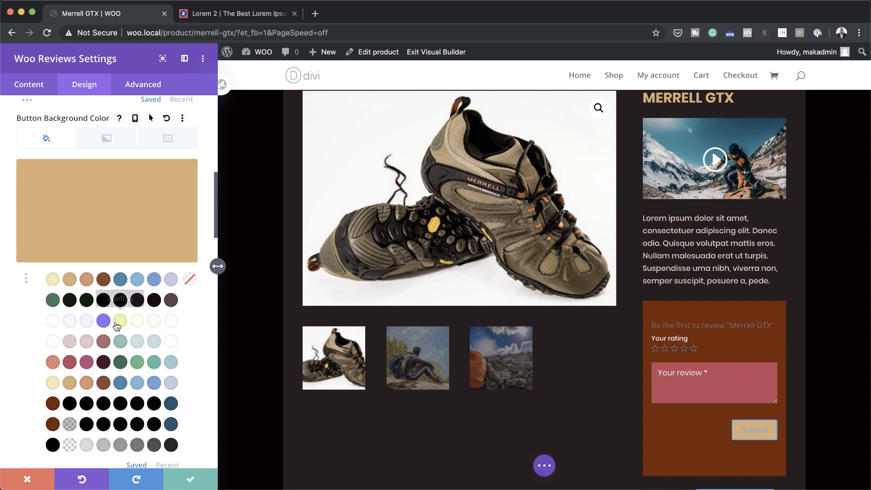
{"action": "left_click", "coordinate": [154, 383]}
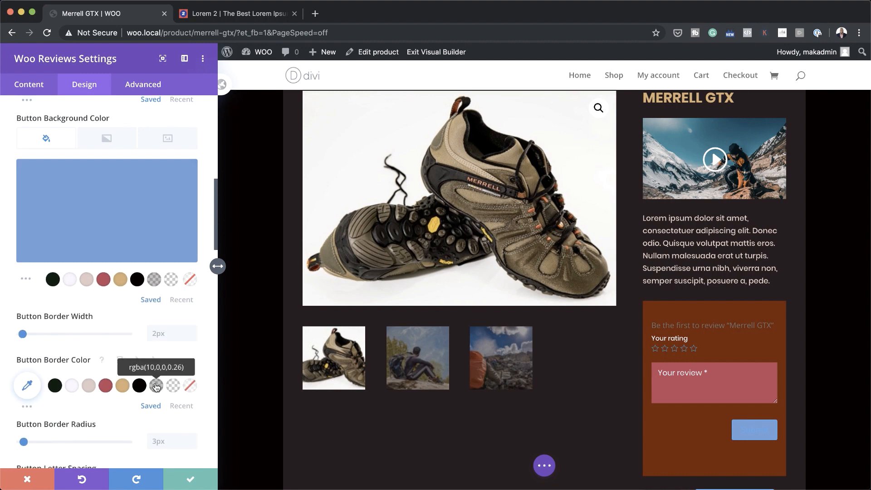
- Give the review form's Submit button a steel-blue background from the extended palette and set its border radius and border width to 0px
{"action": "left_click", "coordinate": [25, 279]}
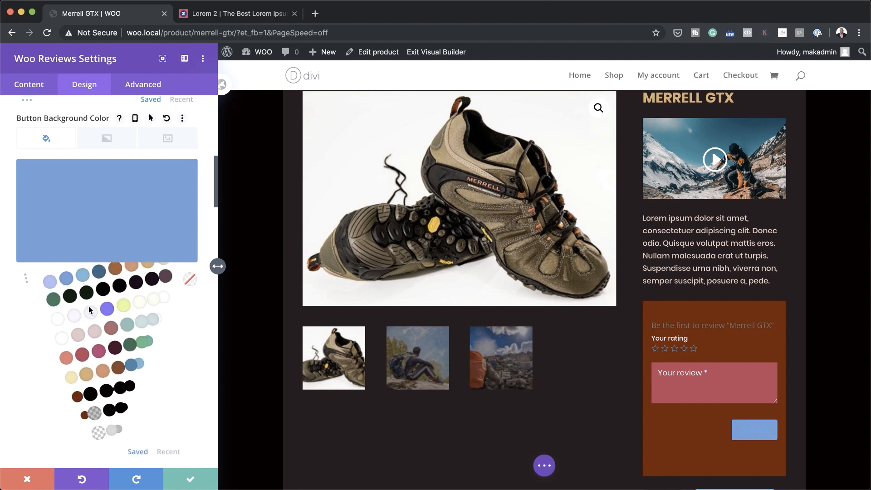
{"action": "left_click", "coordinate": [88, 306]}
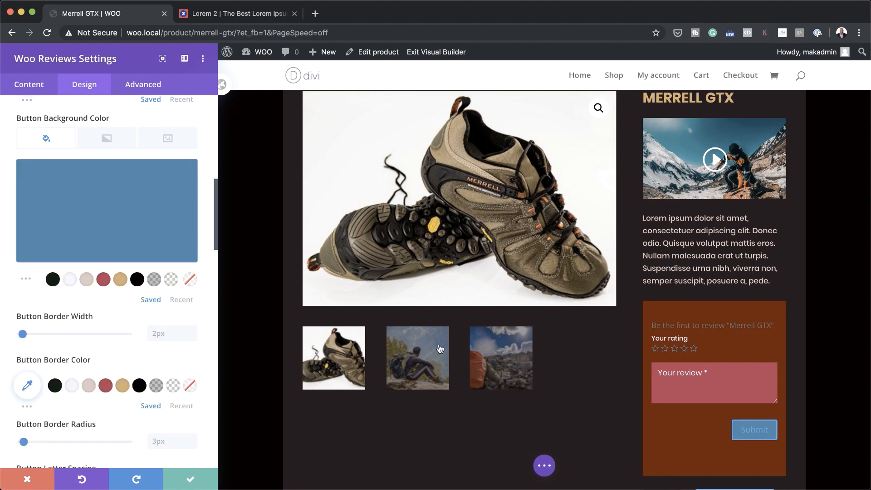
{"action": "scroll", "coordinate": [115, 372], "scroll_direction": "down", "scroll_amount": 1}
{"action": "scroll", "coordinate": [114, 369], "scroll_direction": "down", "scroll_amount": 3}
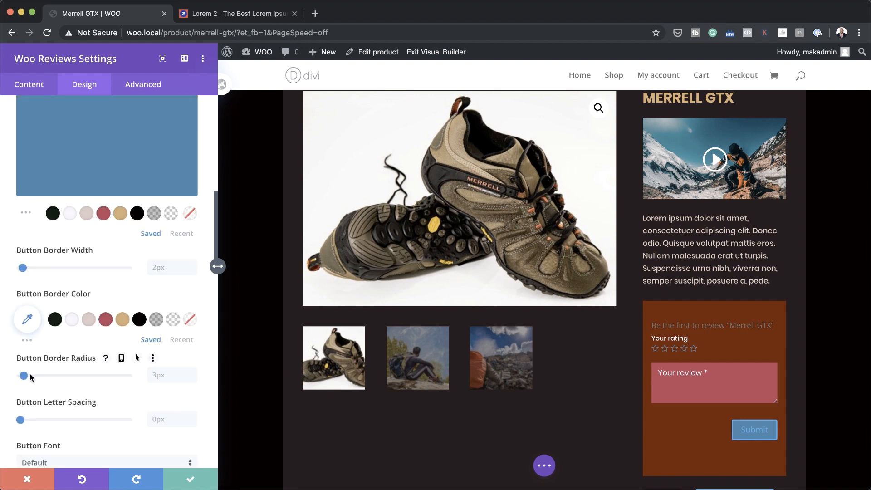
{"action": "left_click_drag", "start_coordinate": [24, 376], "coordinate": [7, 376]}
{"action": "scroll", "coordinate": [88, 411], "scroll_direction": "down", "scroll_amount": 1}
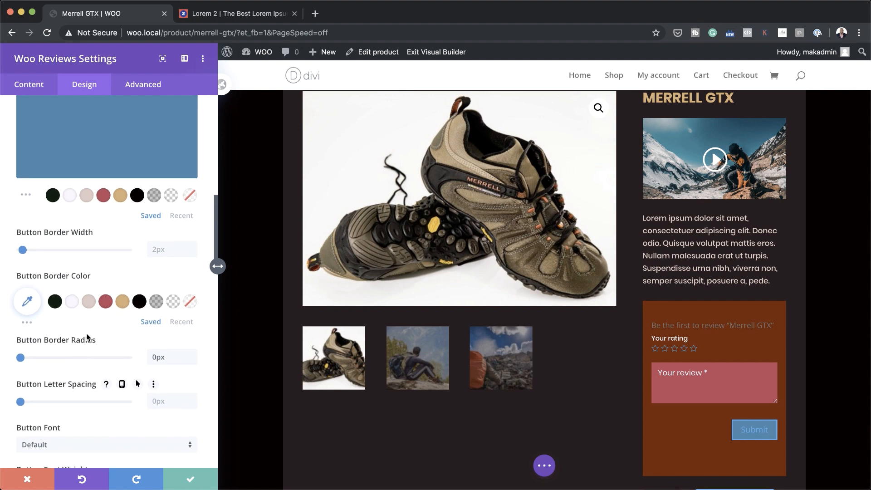
{"action": "left_click_drag", "start_coordinate": [22, 249], "coordinate": [1, 251]}
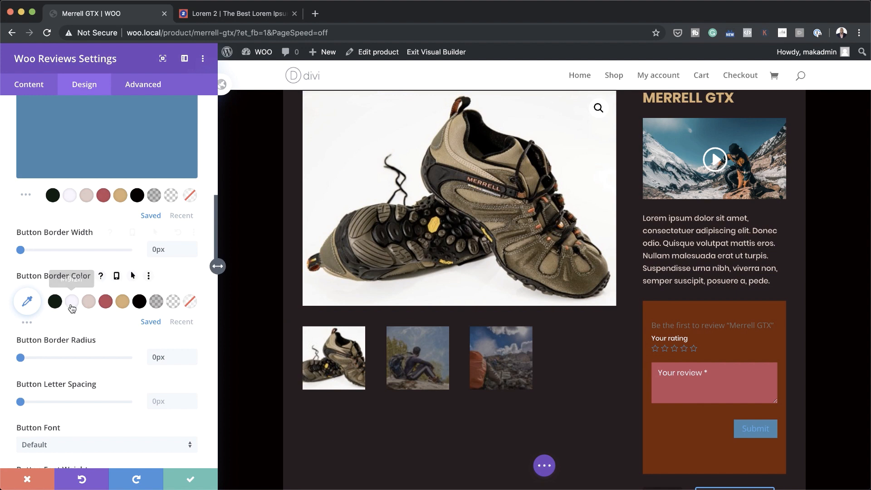
- Set the Submit button's text color to the saved near-white swatch and its font to Poppins
{"action": "scroll", "coordinate": [72, 308], "scroll_direction": "up", "scroll_amount": 6}
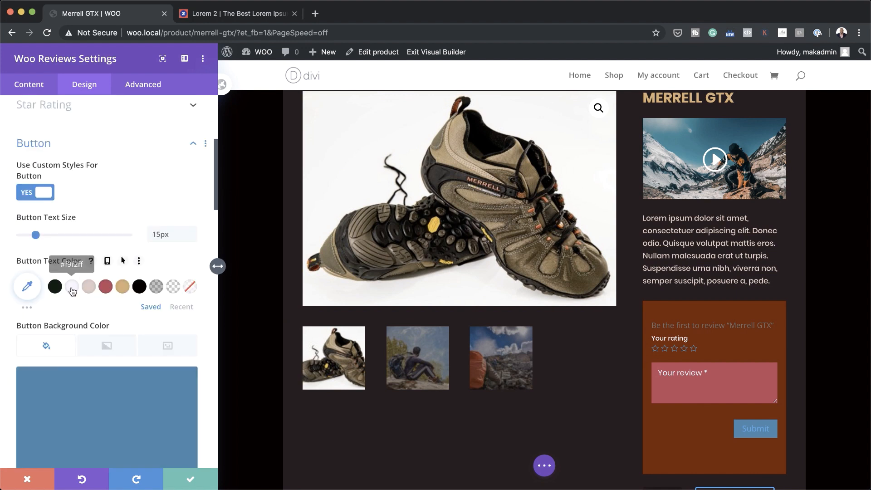
{"action": "left_click", "coordinate": [73, 287]}
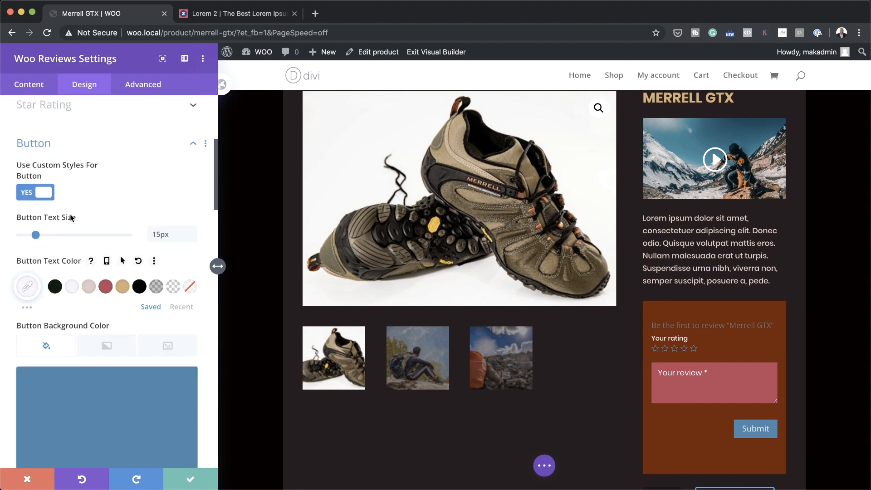
{"action": "scroll", "coordinate": [134, 313], "scroll_direction": "down", "scroll_amount": 6}
{"action": "scroll", "coordinate": [134, 314], "scroll_direction": "down", "scroll_amount": 3}
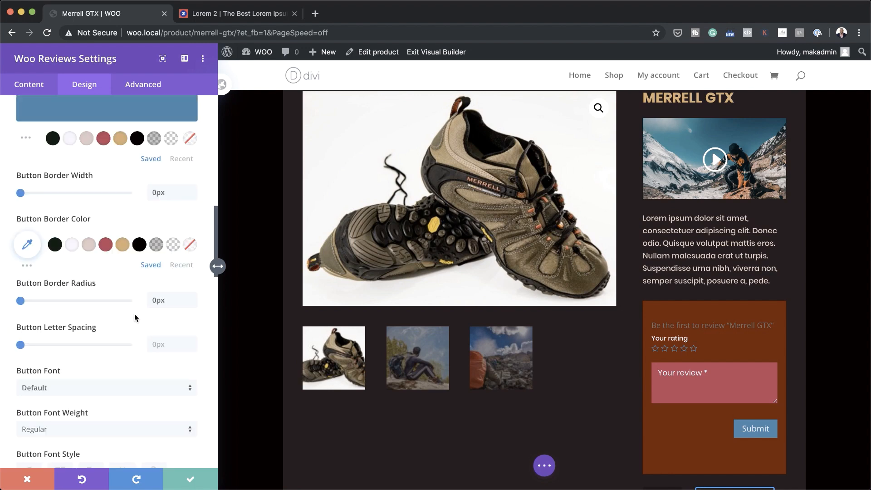
{"action": "left_click", "coordinate": [70, 340]}
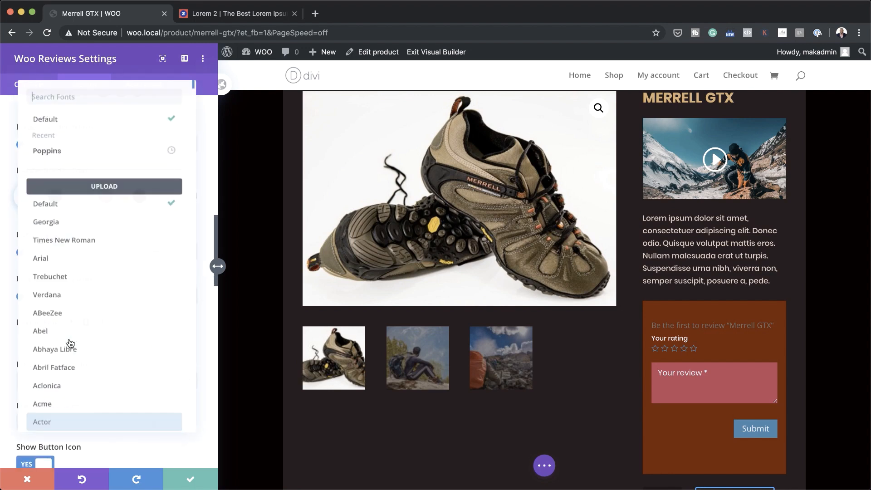
{"action": "left_click", "coordinate": [86, 148]}
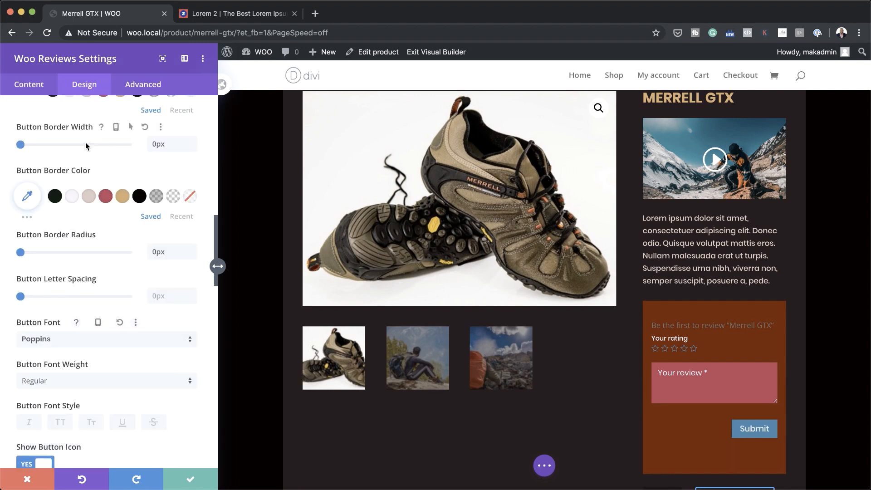
- Make the Submit button's text uppercase with a Semi Bold font weight
{"action": "left_click", "coordinate": [61, 423]}
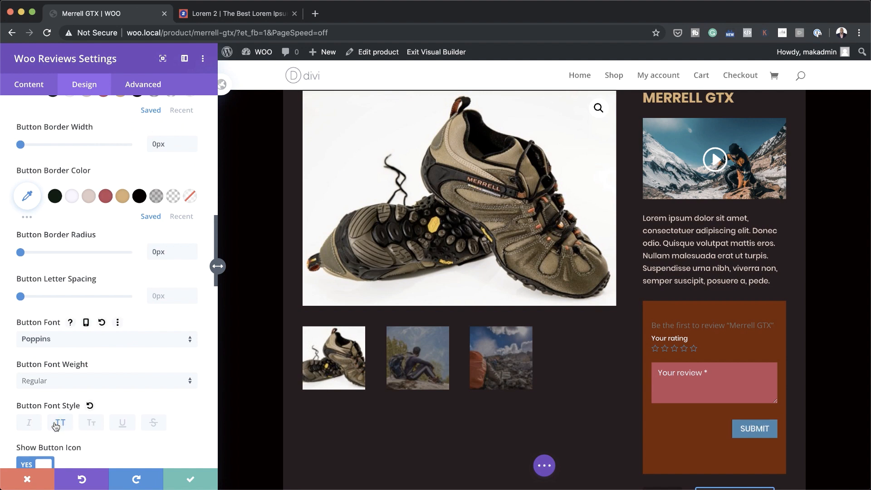
{"action": "scroll", "coordinate": [56, 426], "scroll_direction": "down", "scroll_amount": 3}
{"action": "left_click", "coordinate": [71, 301]}
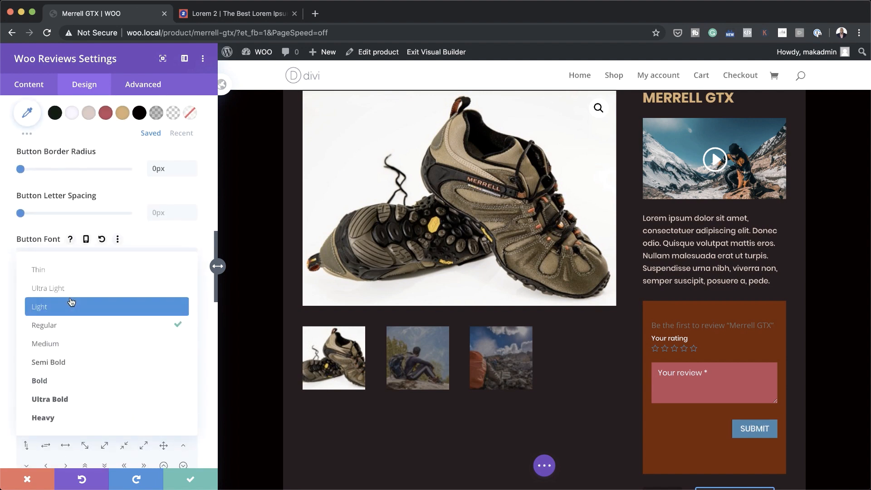
{"action": "left_click", "coordinate": [72, 361]}
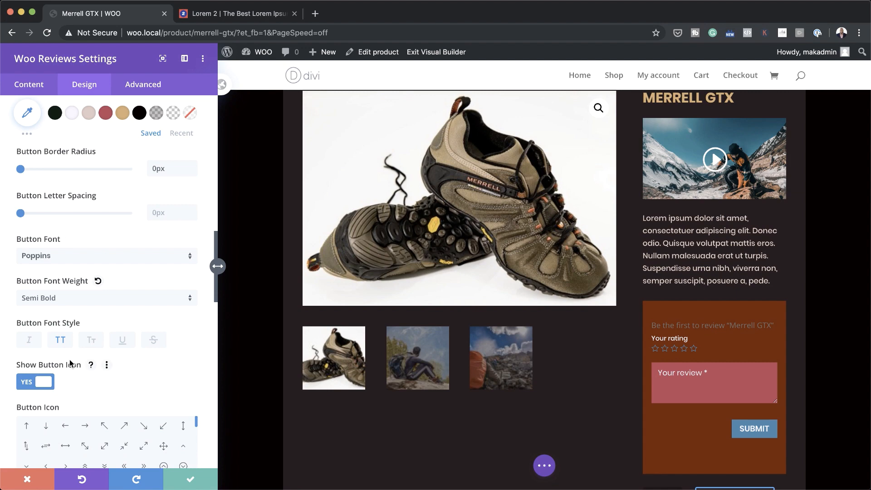
- Set the Woo Reviews module's general text color to Light and save the module settings
{"action": "scroll", "coordinate": [117, 408], "scroll_direction": "down", "scroll_amount": 9}
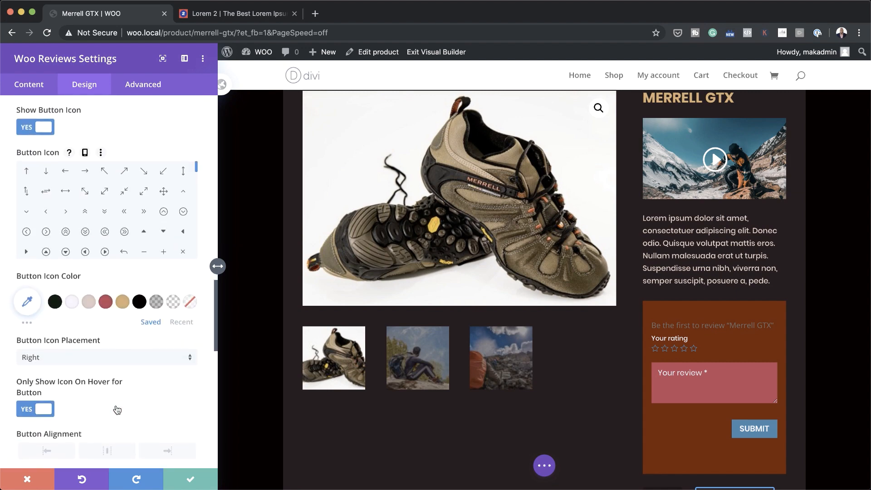
{"action": "scroll", "coordinate": [82, 381], "scroll_direction": "up", "scroll_amount": 6}
{"action": "scroll", "coordinate": [93, 385], "scroll_direction": "up", "scroll_amount": 5}
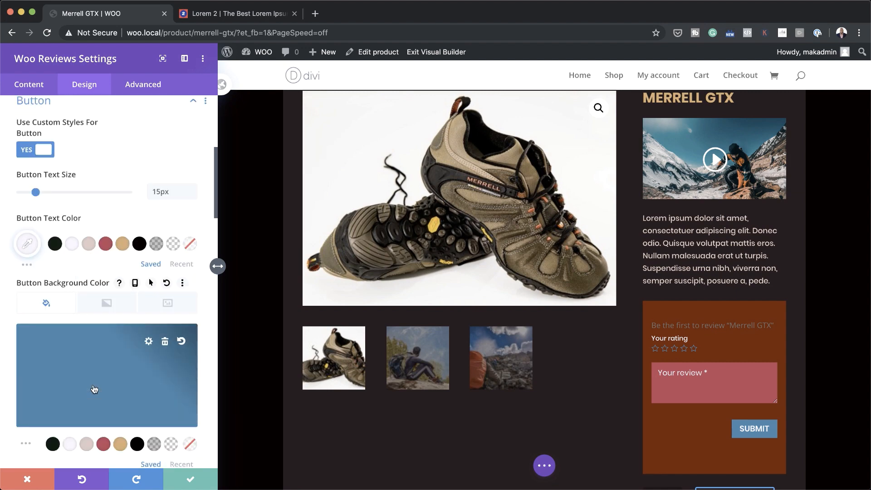
{"action": "scroll", "coordinate": [94, 389], "scroll_direction": "up", "scroll_amount": 1}
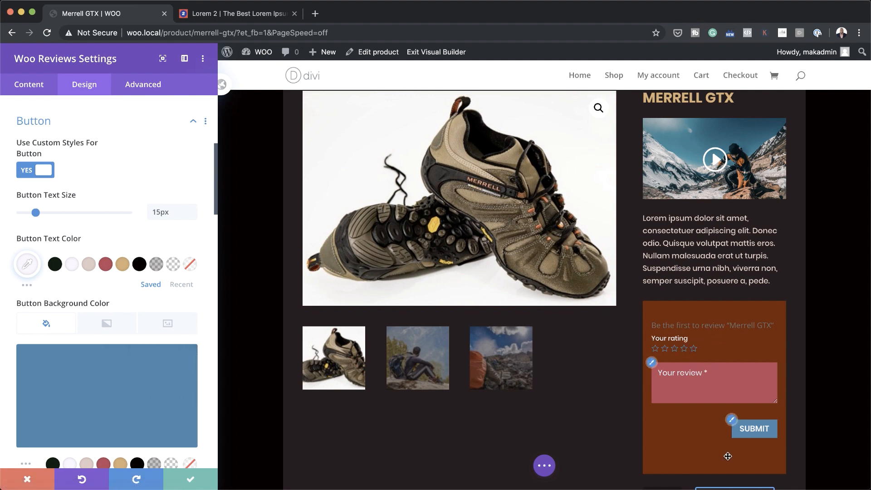
{"action": "scroll", "coordinate": [657, 450], "scroll_direction": "down", "scroll_amount": 3}
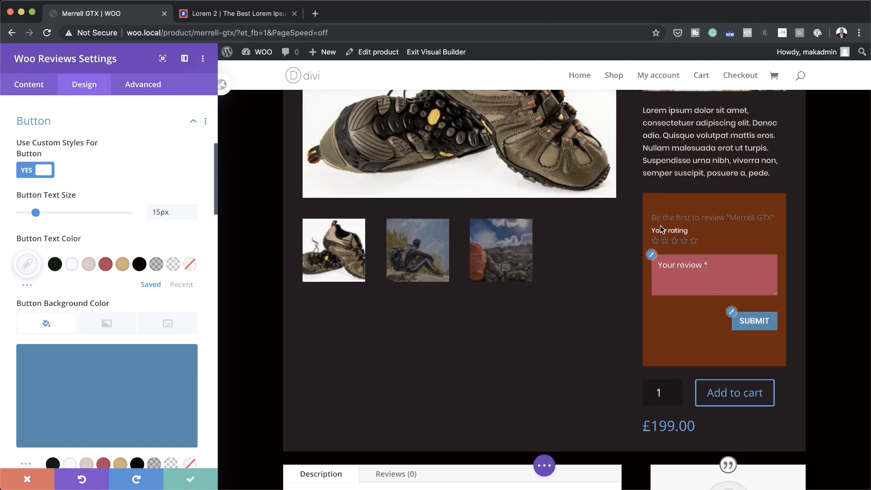
{"action": "scroll", "coordinate": [111, 148], "scroll_direction": "up", "scroll_amount": 5}
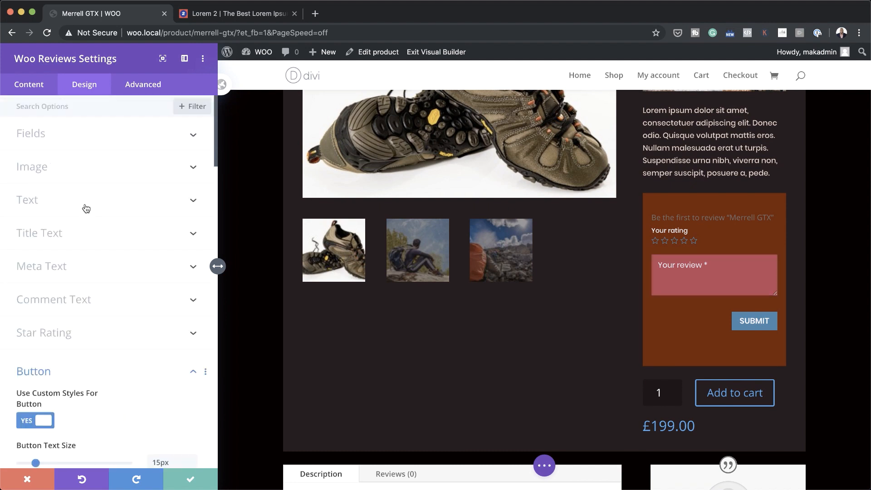
{"action": "left_click", "coordinate": [60, 207]}
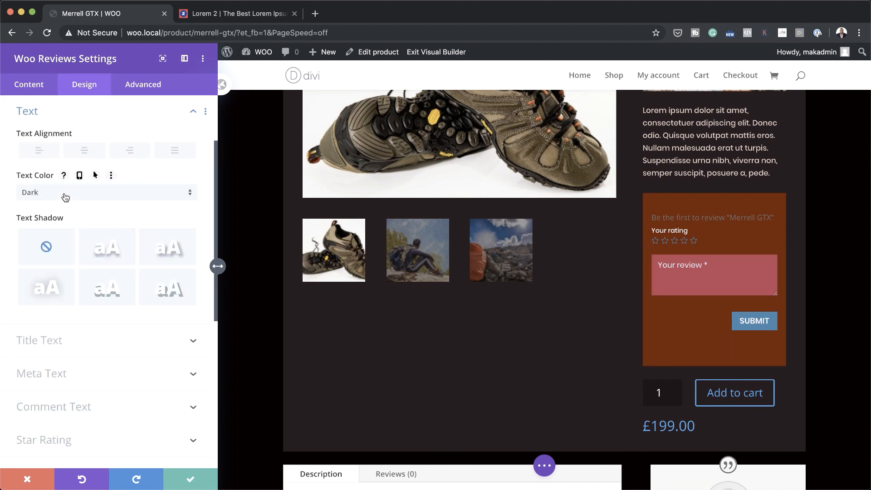
{"action": "left_click", "coordinate": [65, 197]}
{"action": "left_click", "coordinate": [68, 200]}
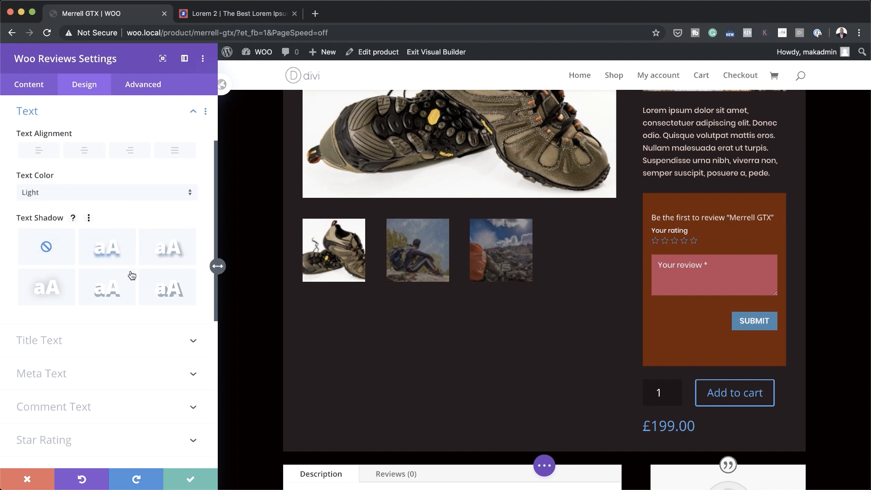
{"action": "scroll", "coordinate": [131, 275], "scroll_direction": "up", "scroll_amount": 3}
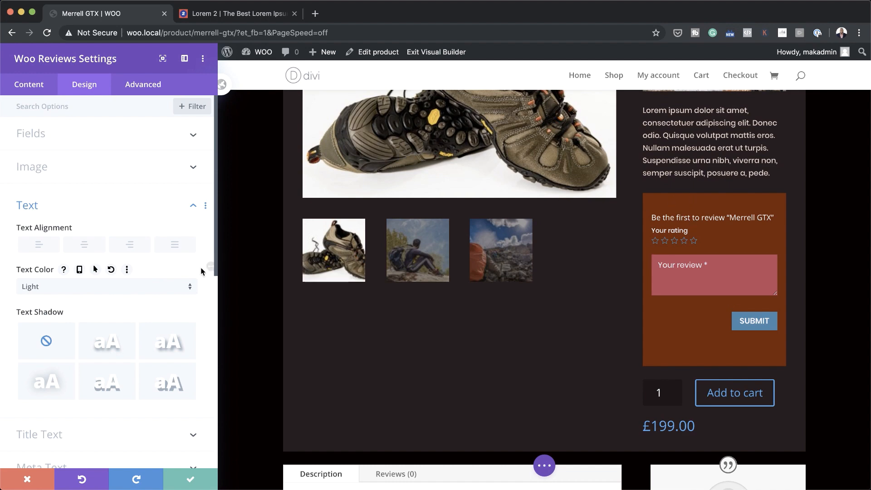
{"action": "left_click", "coordinate": [191, 481]}
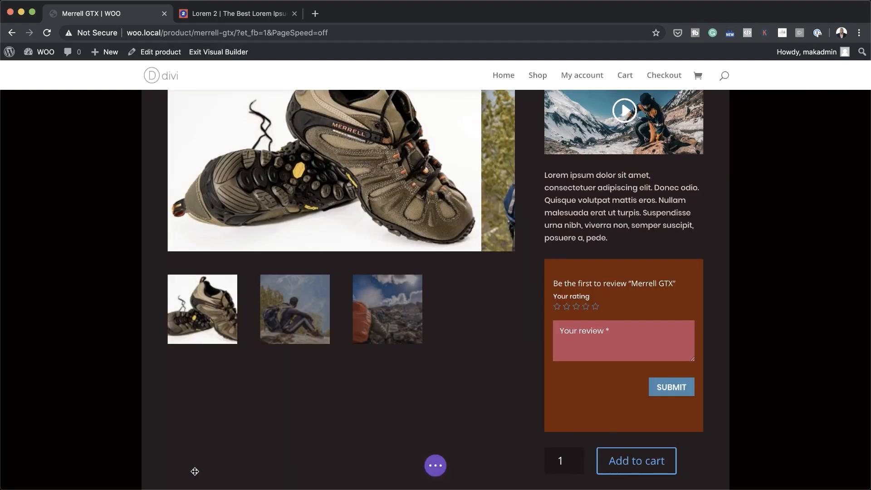
- Move the Add to Cart module above the review form, directly below the product description text
{"action": "scroll", "coordinate": [547, 345], "scroll_direction": "down", "scroll_amount": 3}
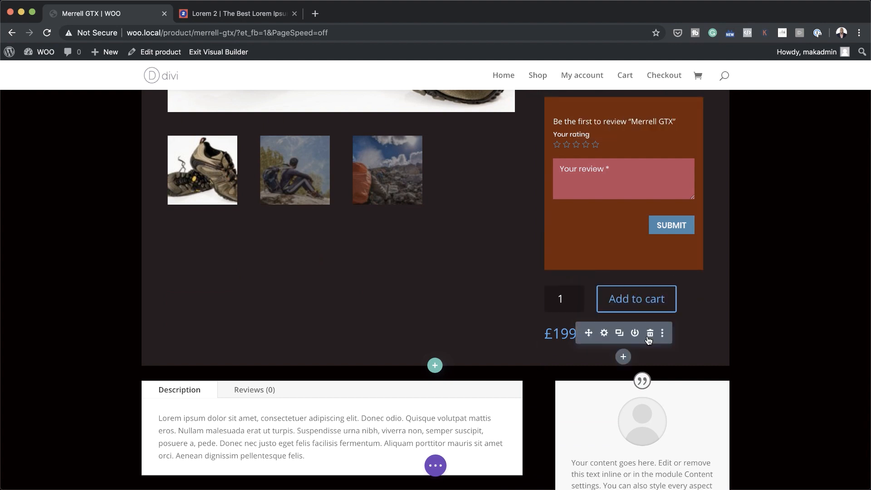
{"action": "left_click_drag", "start_coordinate": [589, 333], "coordinate": [626, 290]}
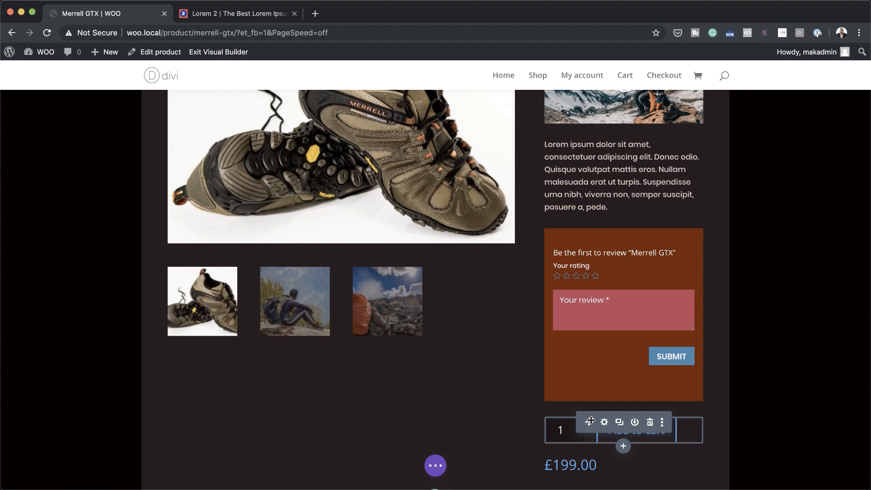
{"action": "left_click_drag", "start_coordinate": [590, 420], "coordinate": [643, 241]}
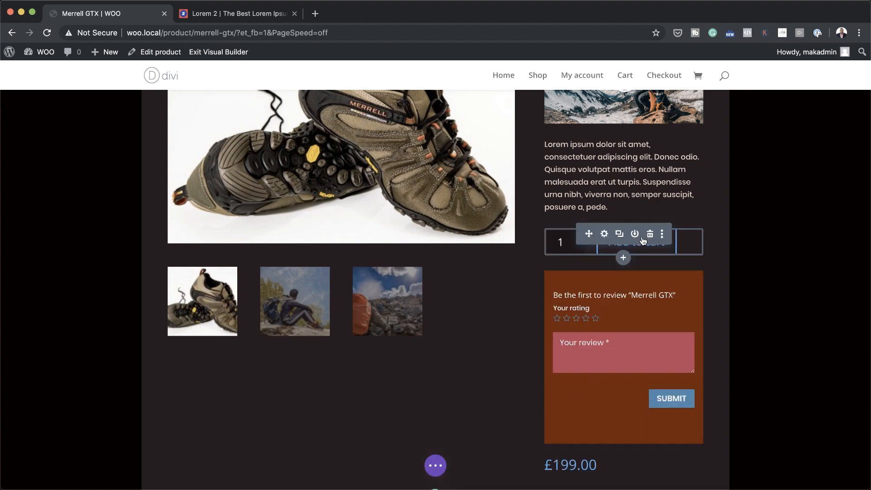
- Enable custom button styles in the Add to Cart module's design settings
{"action": "left_click", "coordinate": [605, 234]}
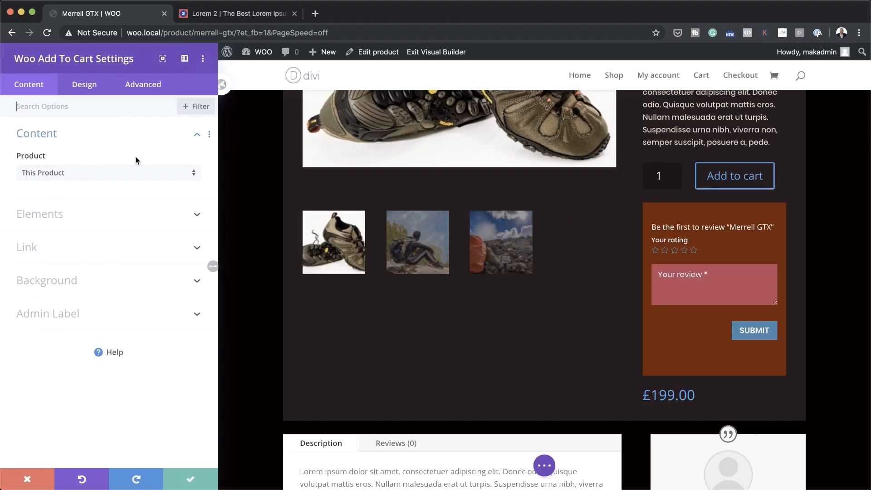
{"action": "left_click", "coordinate": [81, 87]}
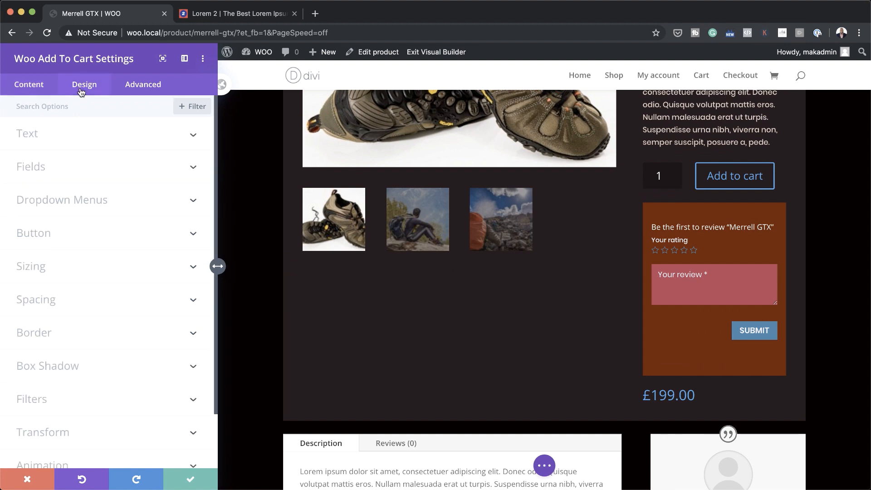
{"action": "left_click", "coordinate": [45, 237]}
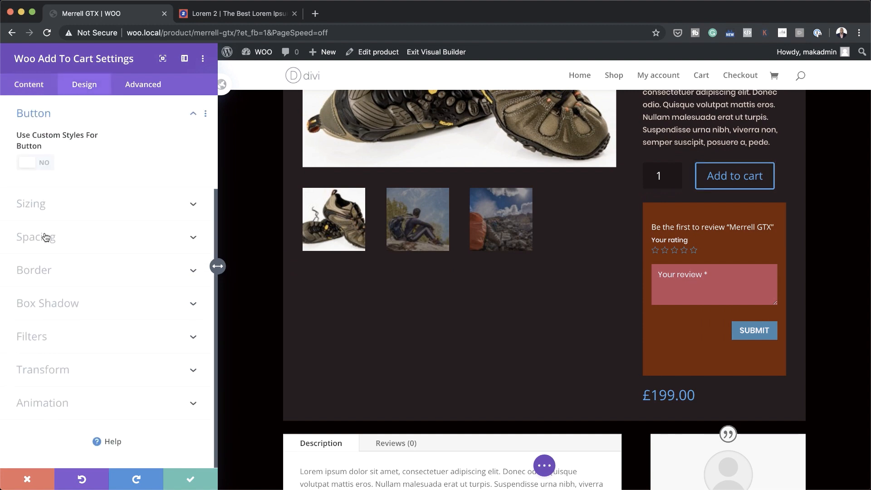
{"action": "left_click", "coordinate": [44, 164]}
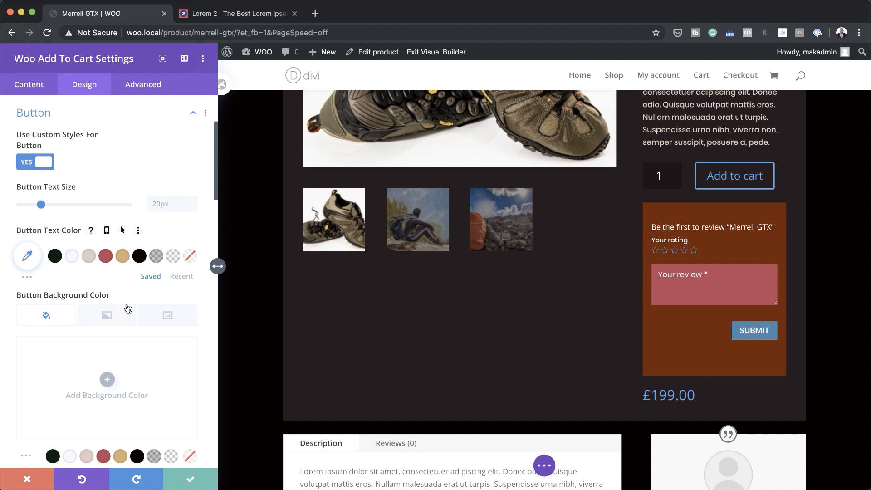
- Try the saved tan swatch as the Add to Cart button's background color
{"action": "scroll", "coordinate": [117, 368], "scroll_direction": "down", "scroll_amount": 1}
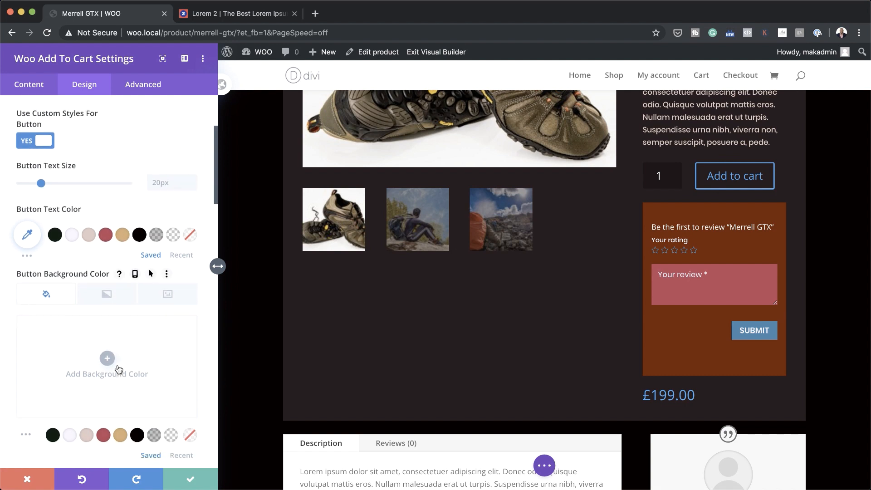
{"action": "left_click", "coordinate": [118, 369]}
{"action": "left_click", "coordinate": [120, 435]}
{"action": "scroll", "coordinate": [413, 314], "scroll_direction": "up", "scroll_amount": 3}
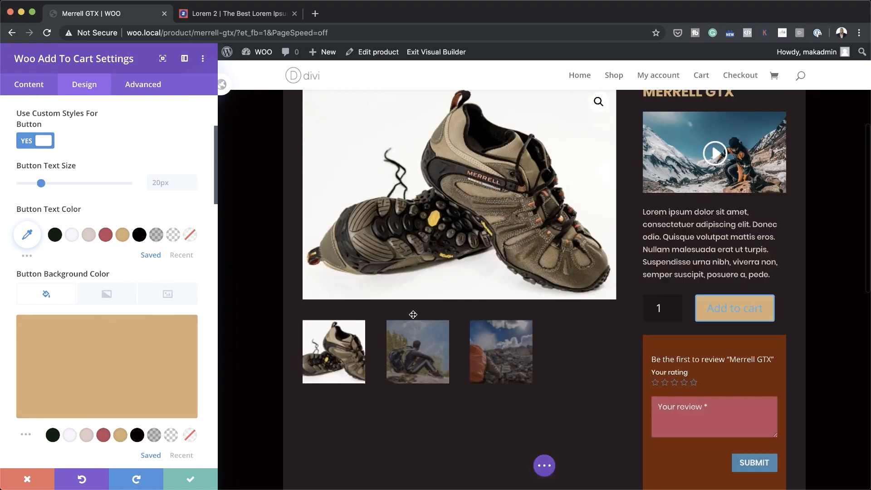
- Set the Add to Cart button's background to the pale yellow color from the extended palette
{"action": "scroll", "coordinate": [67, 369], "scroll_direction": "down", "scroll_amount": 2}
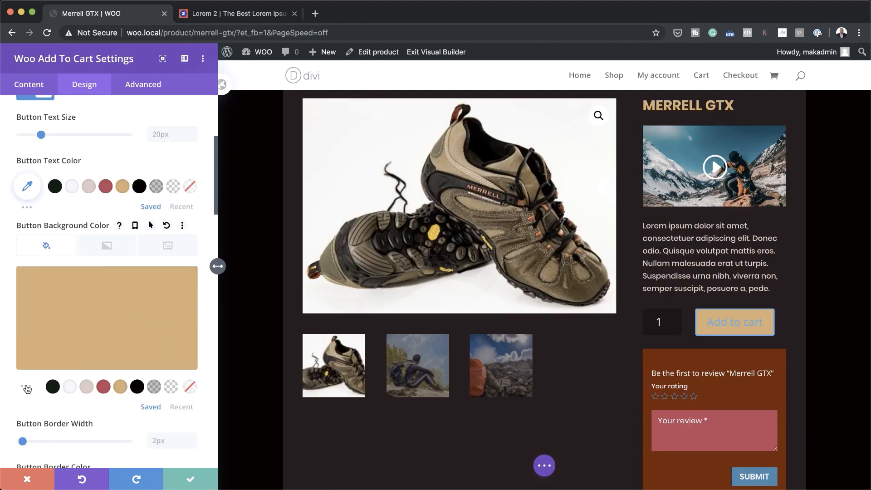
{"action": "left_click", "coordinate": [27, 387]}
{"action": "scroll", "coordinate": [28, 383], "scroll_direction": "down", "scroll_amount": 2}
{"action": "left_click", "coordinate": [69, 383]}
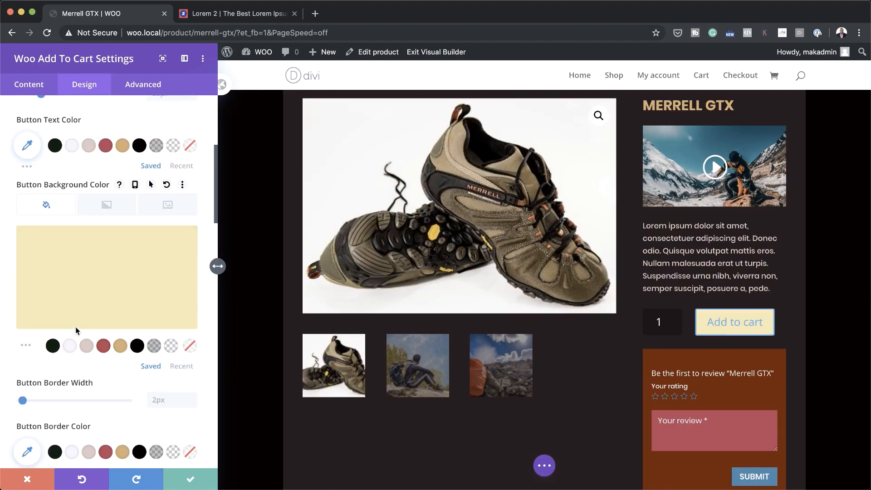
- Try the uppercase font style on the Add to Cart button's text
{"action": "scroll", "coordinate": [107, 351], "scroll_direction": "down", "scroll_amount": 2}
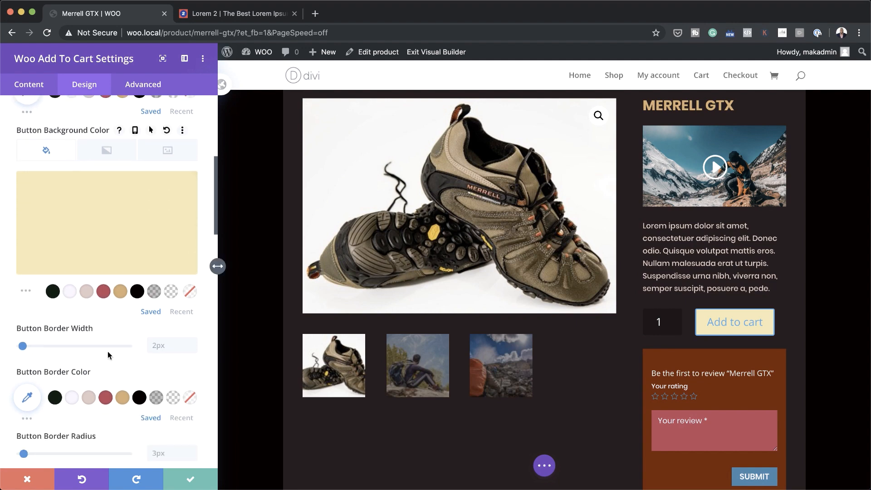
{"action": "scroll", "coordinate": [108, 351], "scroll_direction": "down", "scroll_amount": 5}
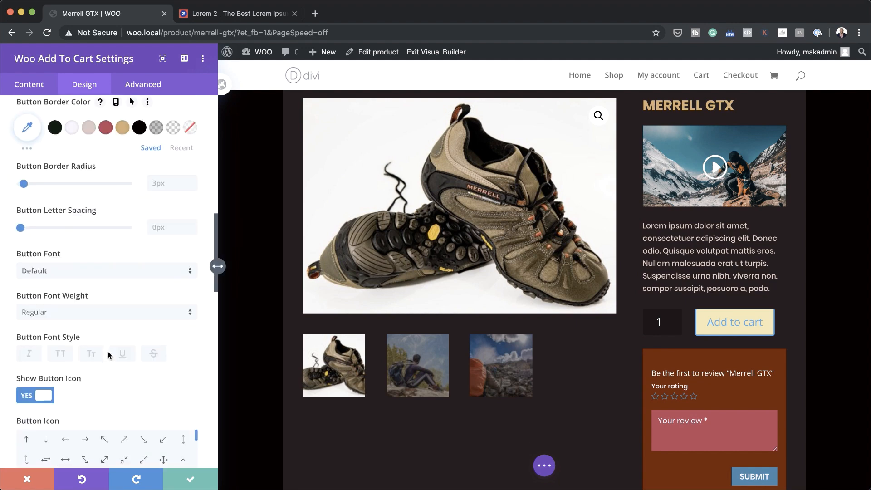
{"action": "scroll", "coordinate": [107, 351], "scroll_direction": "down", "scroll_amount": 1}
{"action": "left_click", "coordinate": [61, 320]}
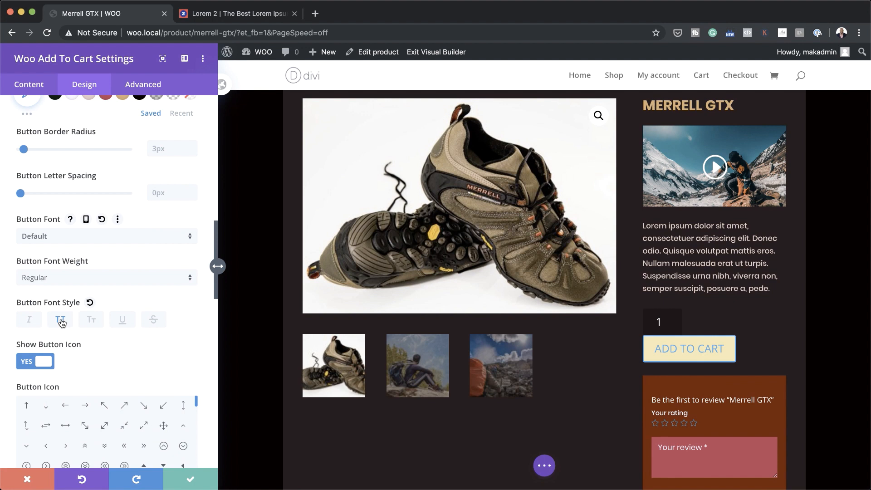
{"action": "left_click", "coordinate": [62, 319]}
- Set the Add to Cart button's font to Poppins with Medium weight
{"action": "scroll", "coordinate": [137, 255], "scroll_direction": "up", "scroll_amount": 1}
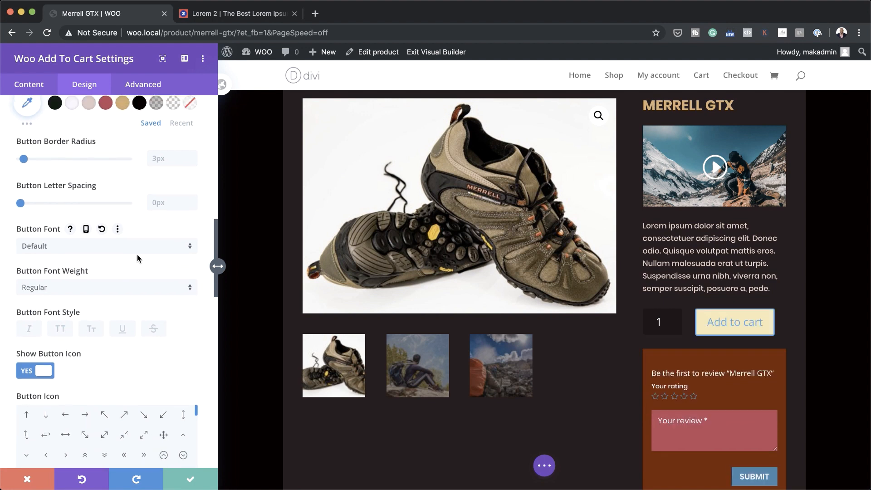
{"action": "left_click", "coordinate": [63, 270]}
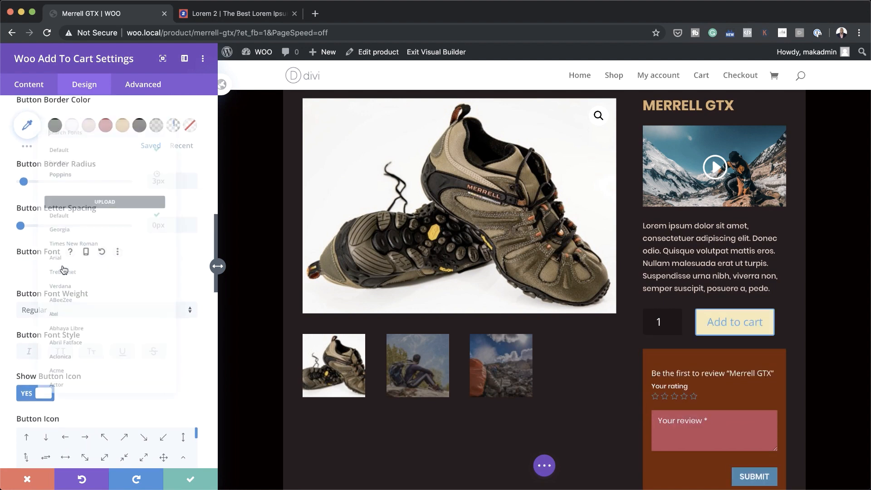
{"action": "left_click", "coordinate": [67, 149]}
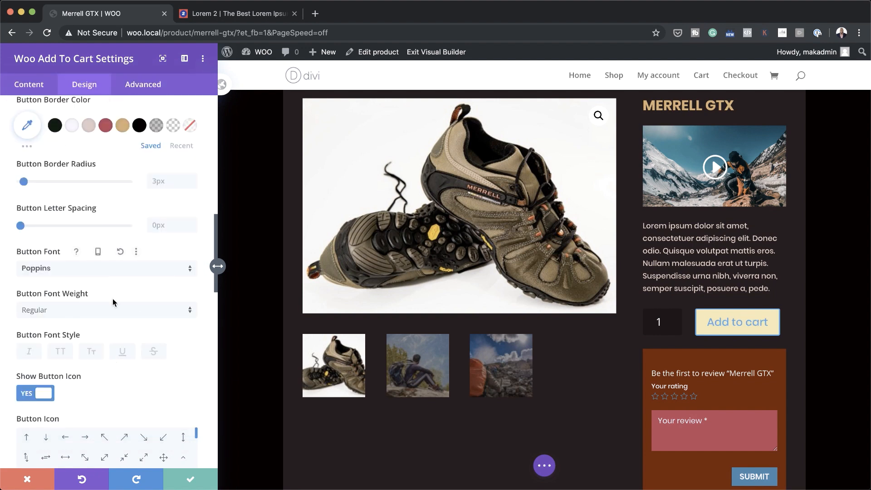
{"action": "left_click", "coordinate": [113, 314]}
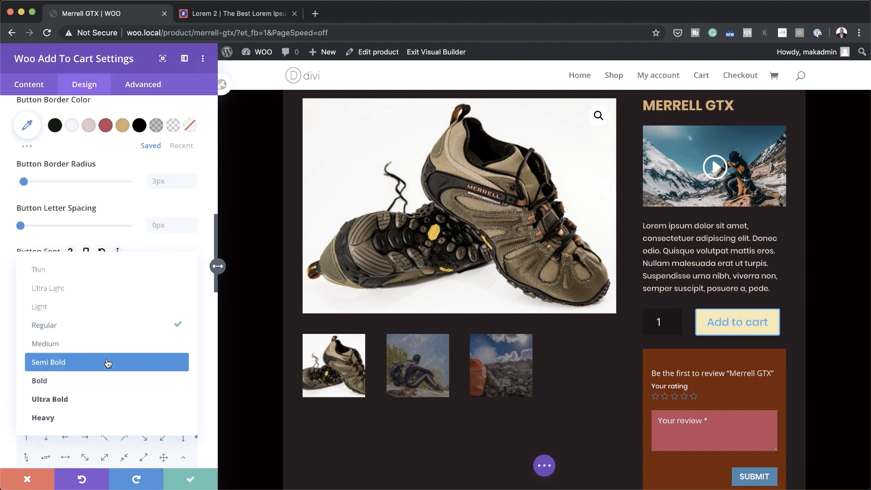
{"action": "left_click", "coordinate": [113, 344]}
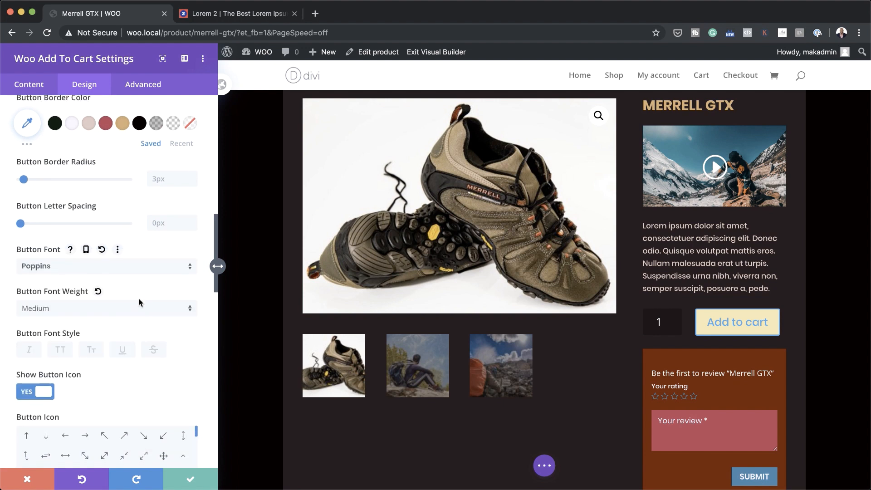
- Set the Add to Cart button's border radius and border width to 0px
{"action": "scroll", "coordinate": [29, 247], "scroll_direction": "up", "scroll_amount": 3}
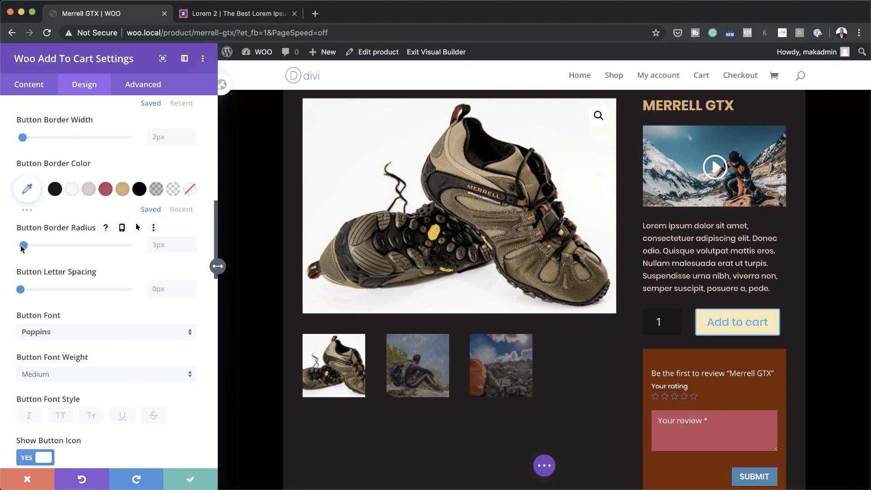
{"action": "left_click_drag", "start_coordinate": [22, 248], "coordinate": [4, 248]}
{"action": "scroll", "coordinate": [64, 209], "scroll_direction": "up", "scroll_amount": 2}
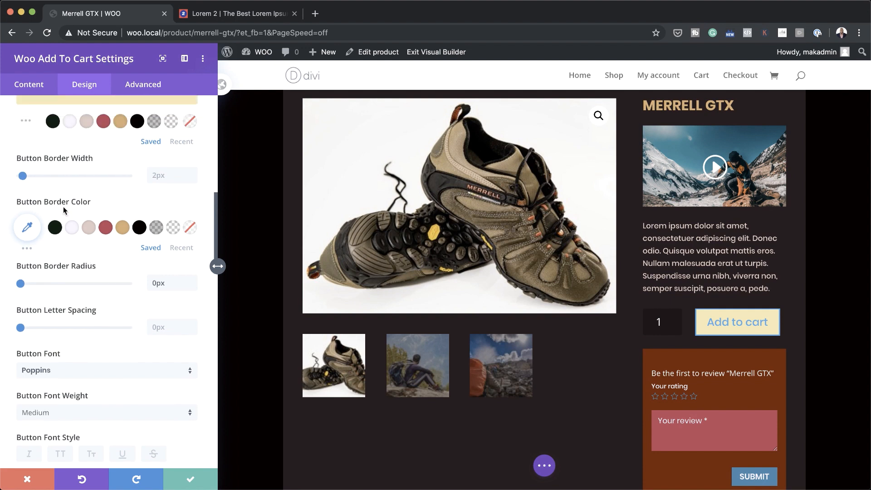
{"action": "left_click_drag", "start_coordinate": [22, 177], "coordinate": [2, 177]}
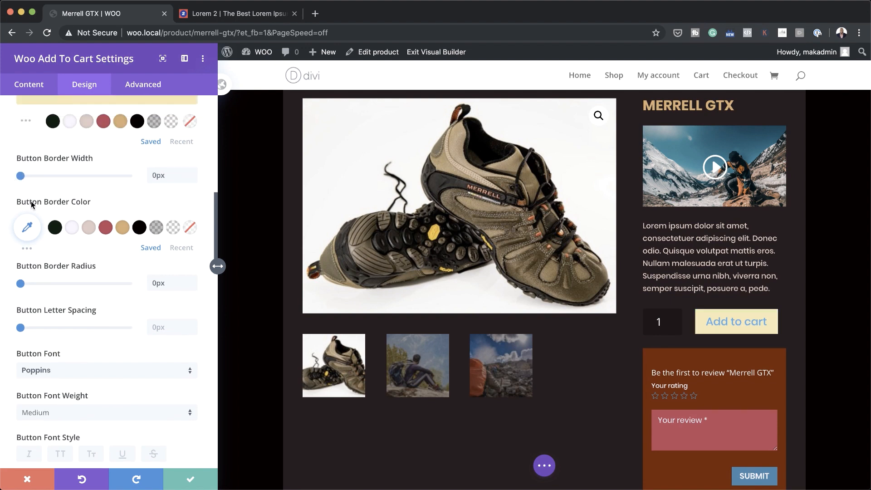
- Set the Add to Cart button's text color to the saved red swatch
{"action": "scroll", "coordinate": [116, 237], "scroll_direction": "up", "scroll_amount": 8}
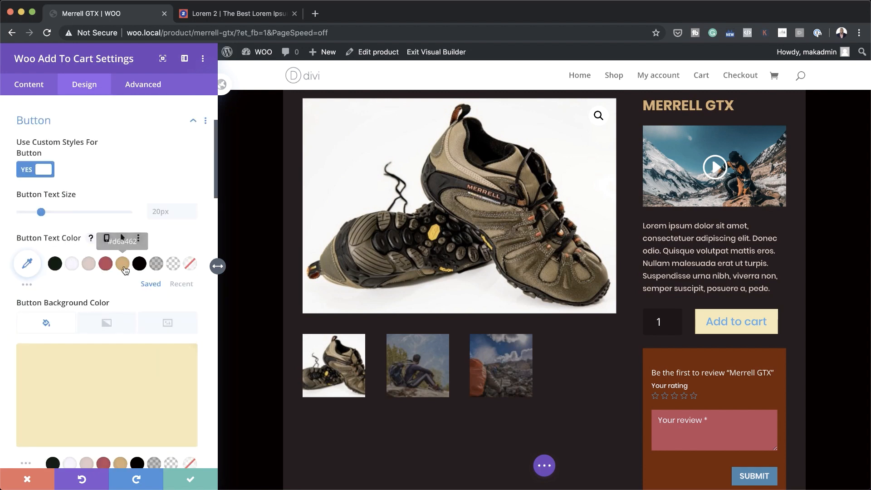
{"action": "left_click", "coordinate": [107, 267]}
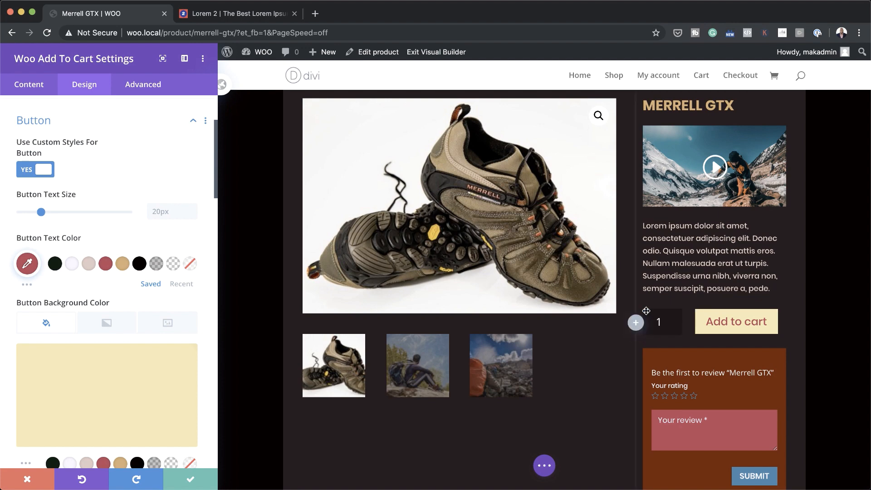
{"action": "scroll", "coordinate": [91, 271], "scroll_direction": "down", "scroll_amount": 1}
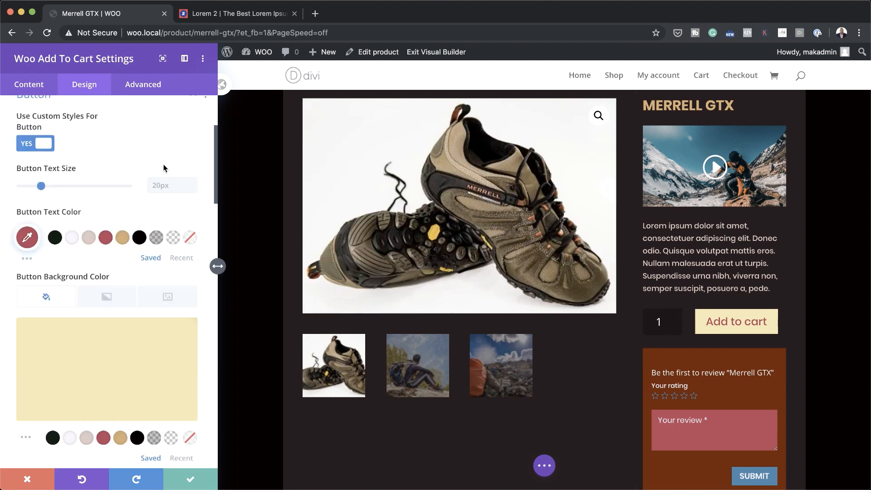
- Try #f9f2ff and pale lavender as the quantity field's background color, settling on black #000000 from the extended palette
{"action": "scroll", "coordinate": [145, 272], "scroll_direction": "up", "scroll_amount": 5}
{"action": "left_click", "coordinate": [102, 171]}
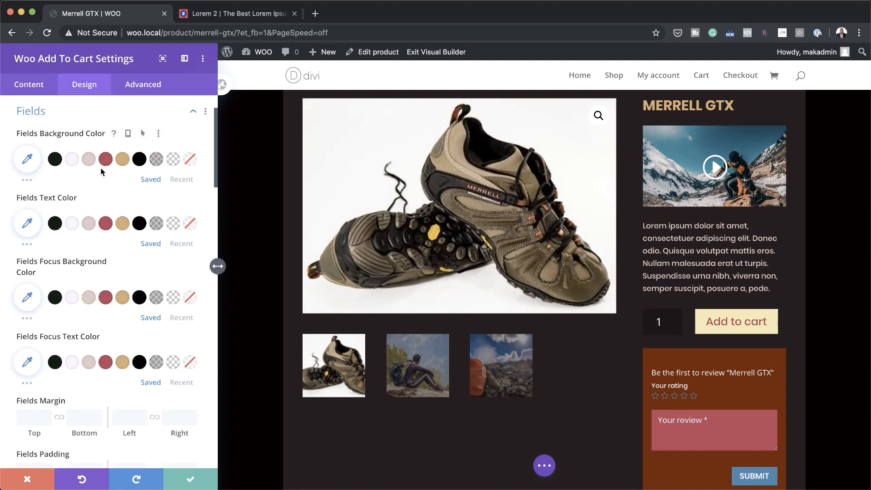
{"action": "left_click", "coordinate": [72, 159]}
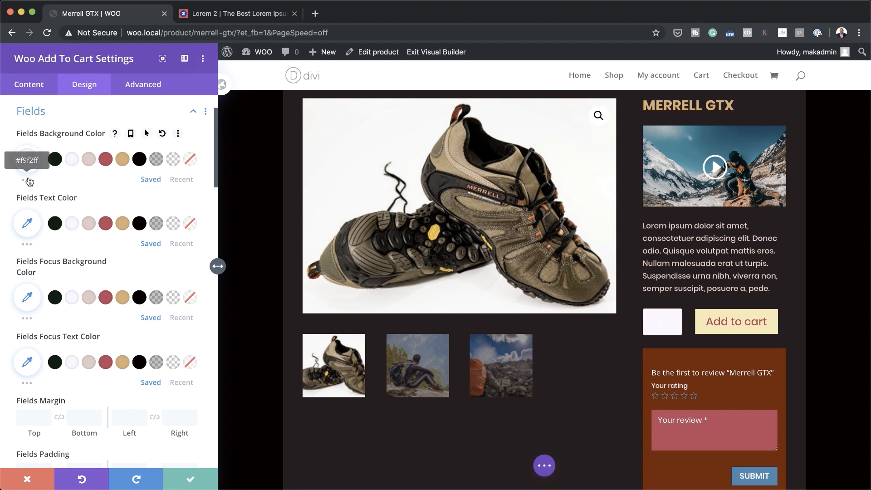
{"action": "left_click", "coordinate": [26, 180]}
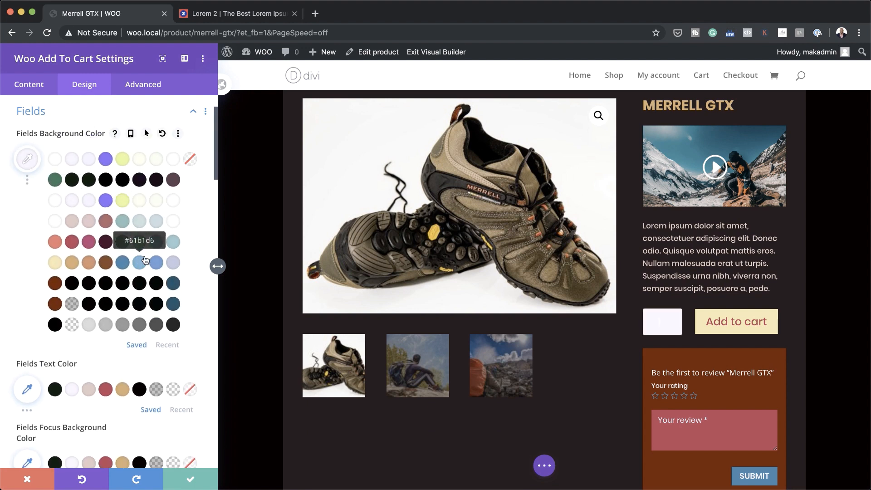
{"action": "left_click", "coordinate": [173, 263]}
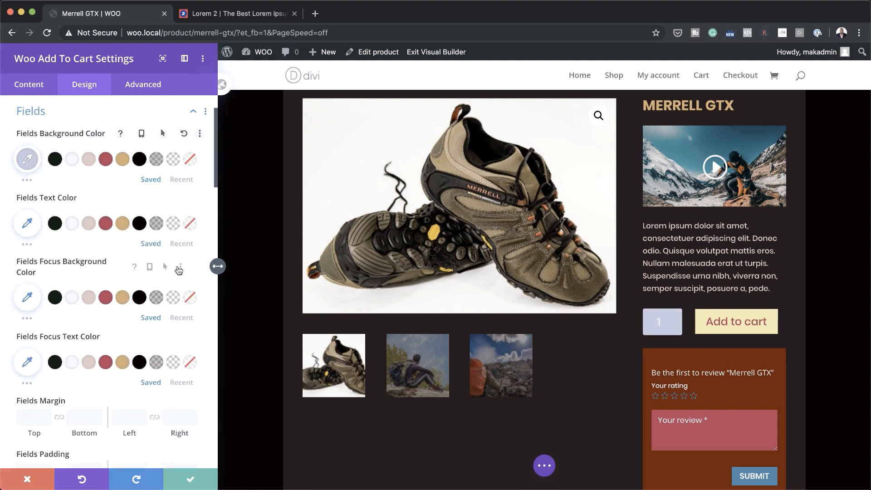
{"action": "left_click", "coordinate": [27, 180]}
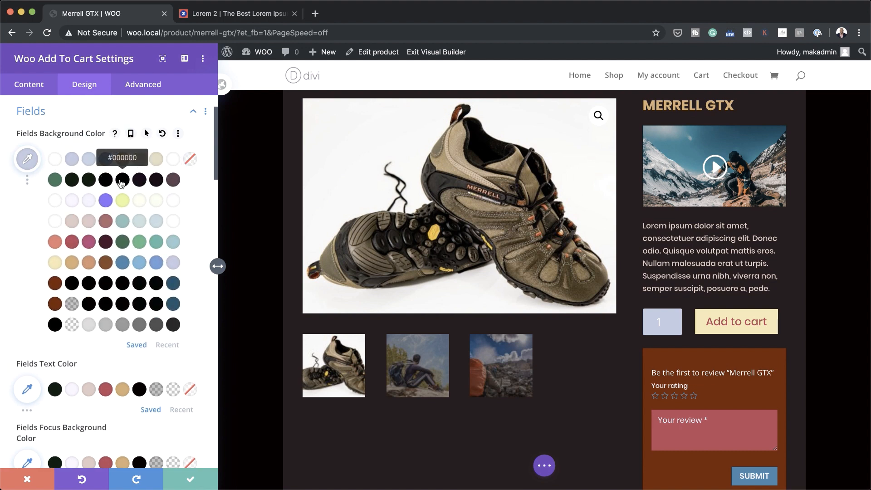
{"action": "left_click", "coordinate": [122, 179]}
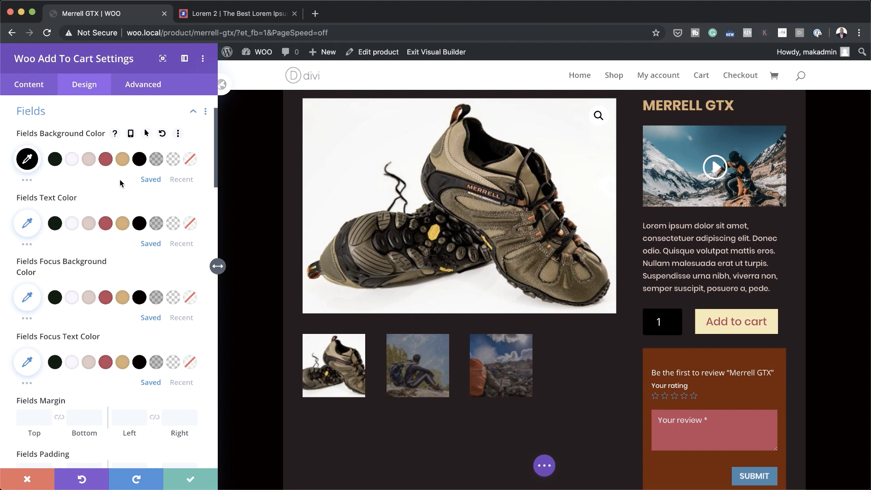
- Set the quantity field's font to Poppins and its text size to 18px
{"action": "scroll", "coordinate": [126, 285], "scroll_direction": "down", "scroll_amount": 5}
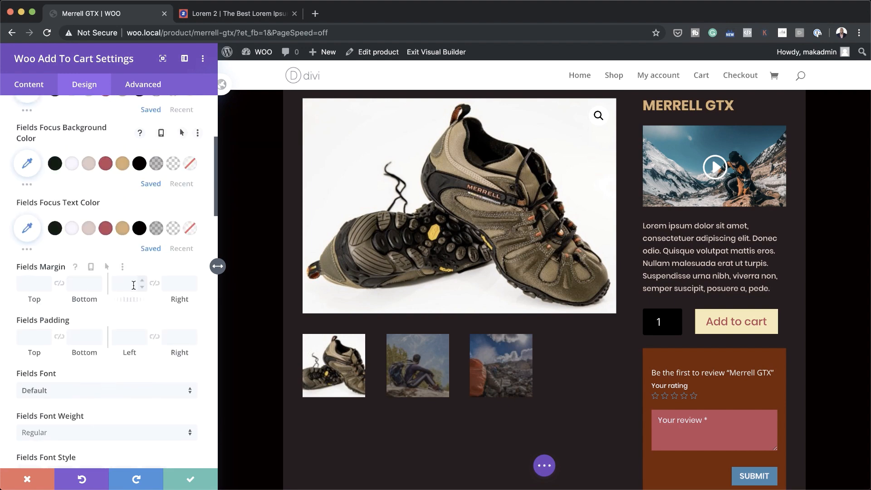
{"action": "left_click", "coordinate": [84, 347]}
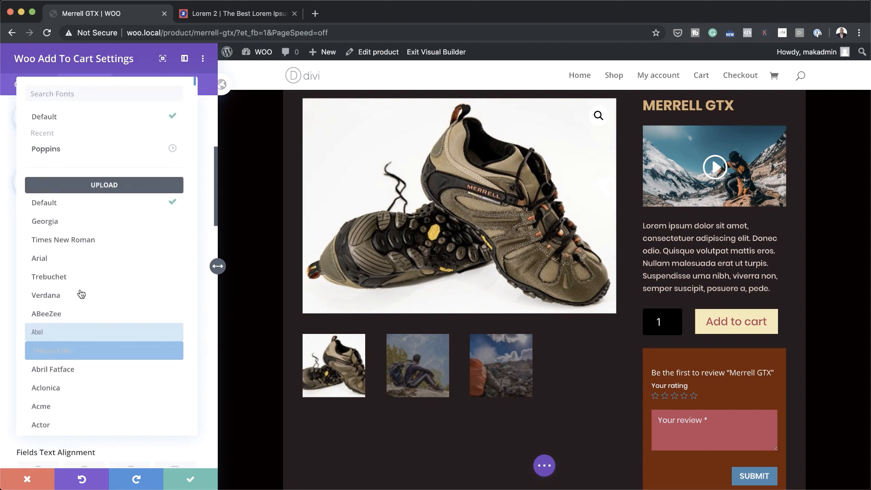
{"action": "left_click", "coordinate": [65, 150]}
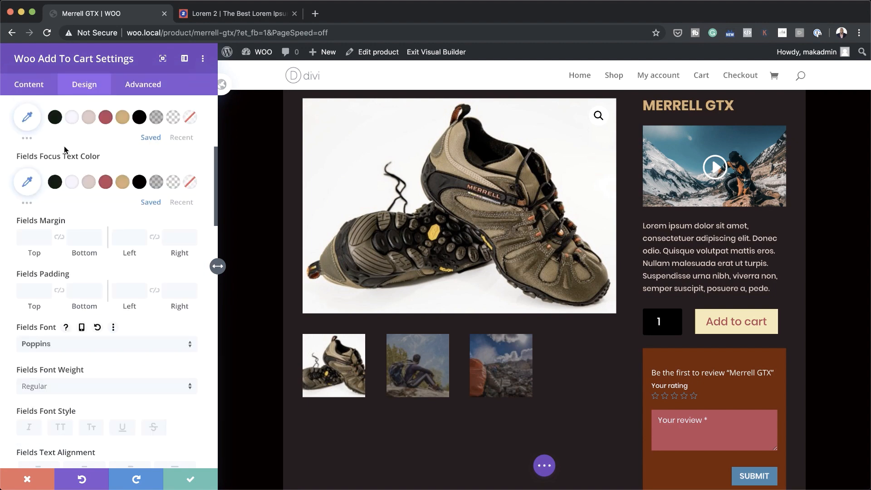
{"action": "scroll", "coordinate": [154, 381], "scroll_direction": "down", "scroll_amount": 3}
{"action": "scroll", "coordinate": [155, 385], "scroll_direction": "down", "scroll_amount": 1}
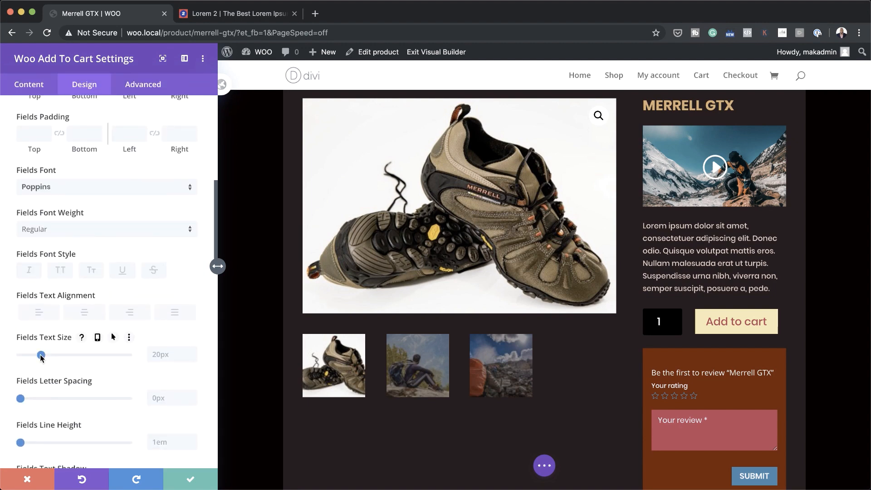
{"action": "left_click_drag", "start_coordinate": [40, 355], "coordinate": [38, 355]}
{"action": "scroll", "coordinate": [106, 386], "scroll_direction": "down", "scroll_amount": 1}
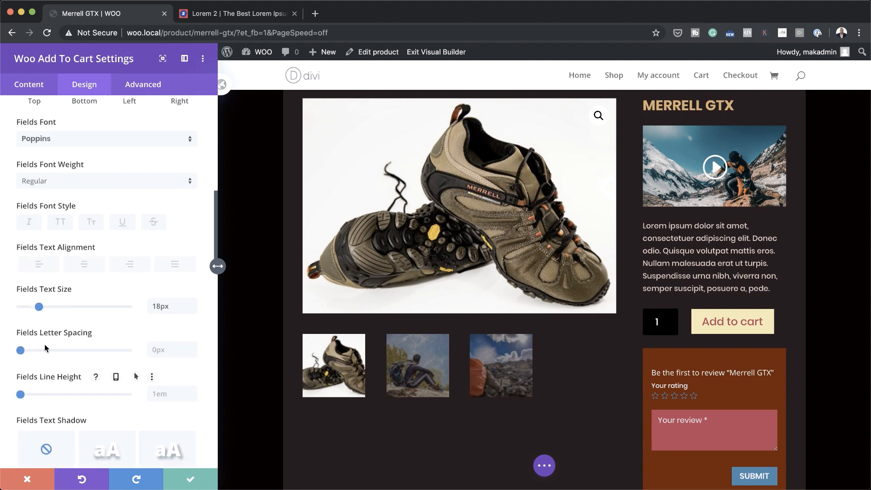
- Set the quantity field's rounded corners to 0px on all sides and save the Add to Cart module's settings
{"action": "scroll", "coordinate": [121, 380], "scroll_direction": "down", "scroll_amount": 1}
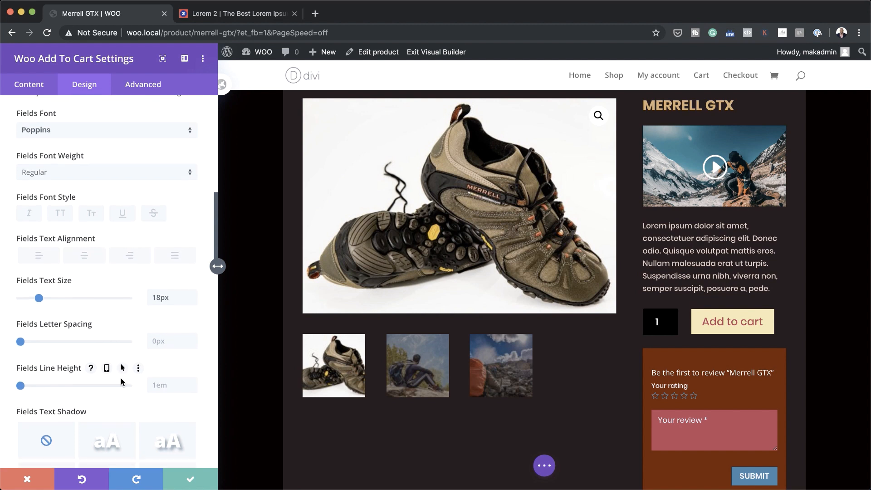
{"action": "scroll", "coordinate": [121, 378], "scroll_direction": "down", "scroll_amount": 4}
{"action": "scroll", "coordinate": [121, 378], "scroll_direction": "down", "scroll_amount": 1}
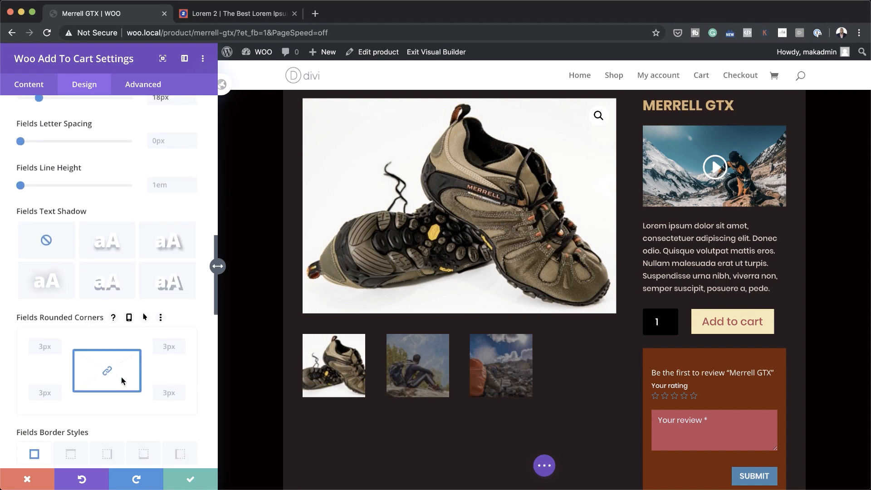
{"action": "left_click", "coordinate": [42, 345]}
{"action": "scroll", "coordinate": [49, 306], "scroll_direction": "up", "scroll_amount": 4}
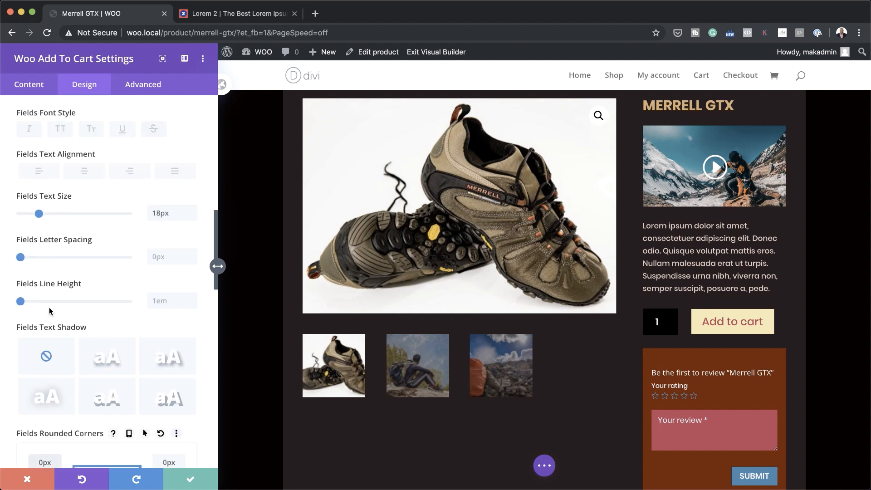
{"action": "scroll", "coordinate": [50, 310], "scroll_direction": "up", "scroll_amount": 4}
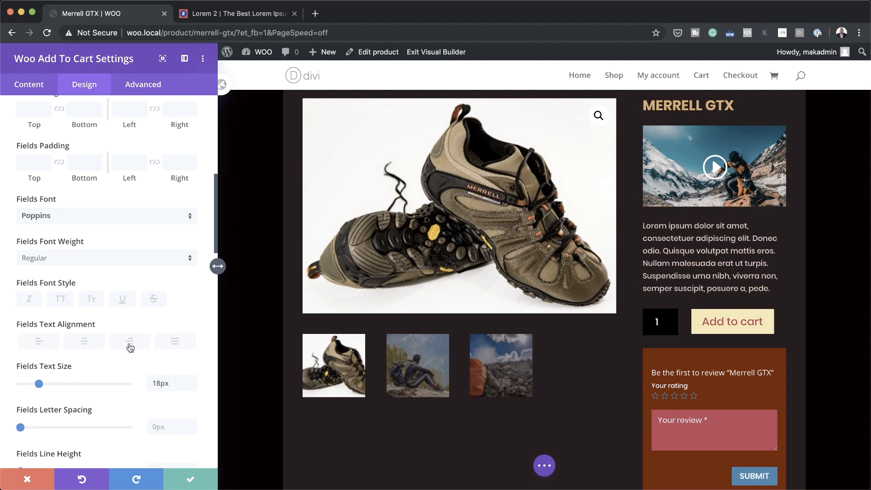
{"action": "scroll", "coordinate": [164, 358], "scroll_direction": "up", "scroll_amount": 1}
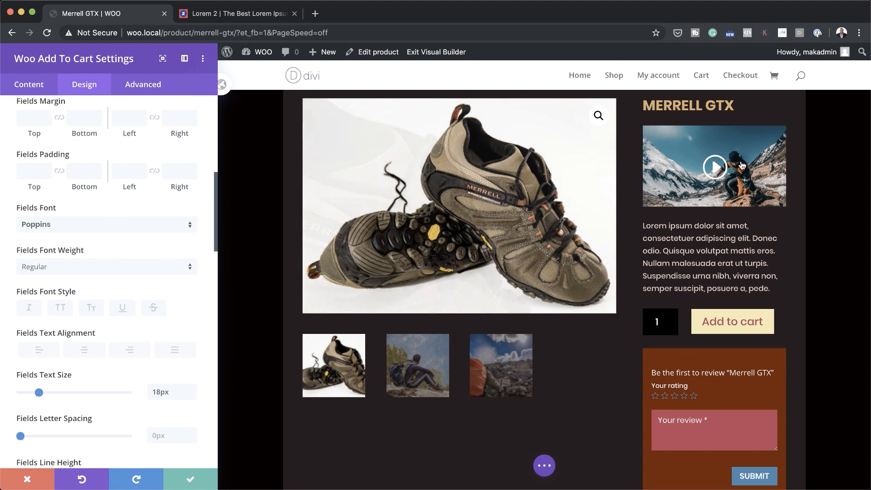
{"action": "scroll", "coordinate": [598, 403], "scroll_direction": "down", "scroll_amount": 4}
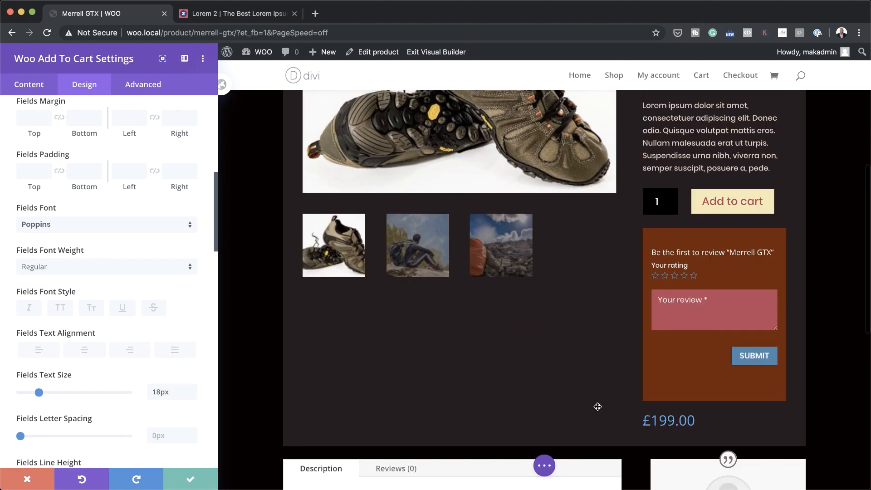
{"action": "left_click", "coordinate": [190, 480]}
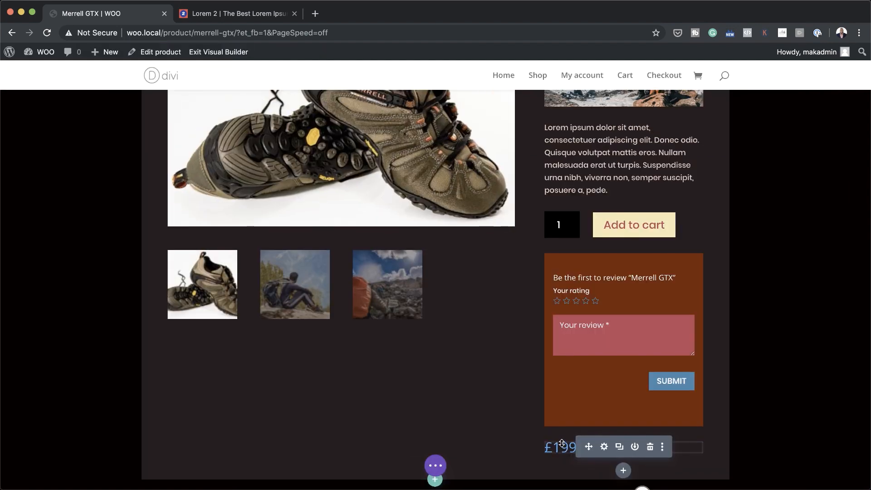
- Move the price module from below the review form to directly above the Add to Cart module
{"action": "left_click_drag", "start_coordinate": [589, 447], "coordinate": [598, 240]}
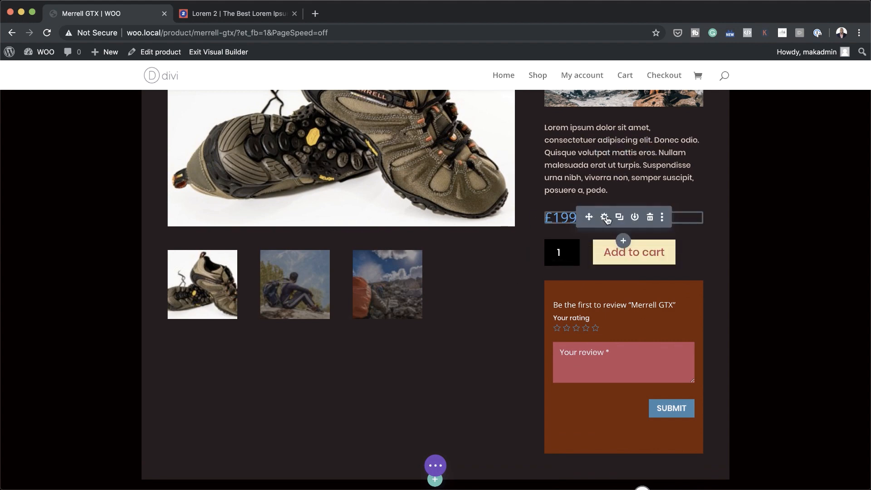
- Open the price module's text design settings and set the price font to Poppins
{"action": "left_click", "coordinate": [604, 216]}
{"action": "left_click", "coordinate": [89, 86]}
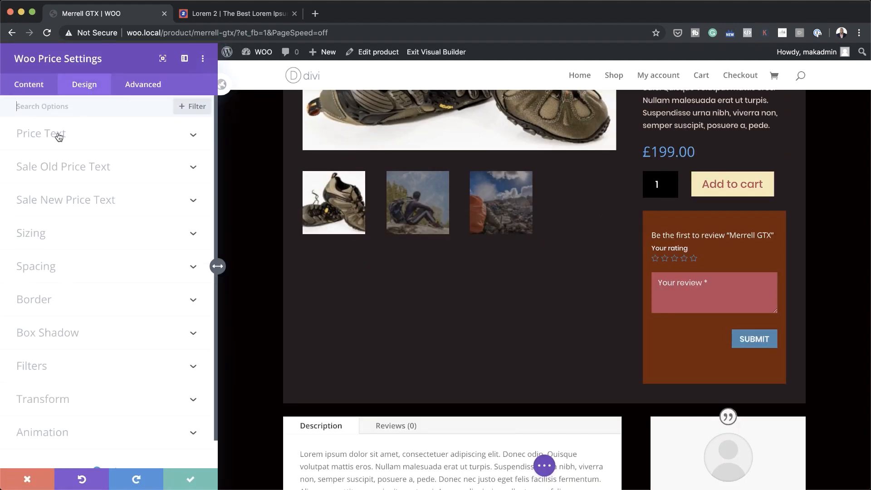
{"action": "left_click", "coordinate": [80, 136]}
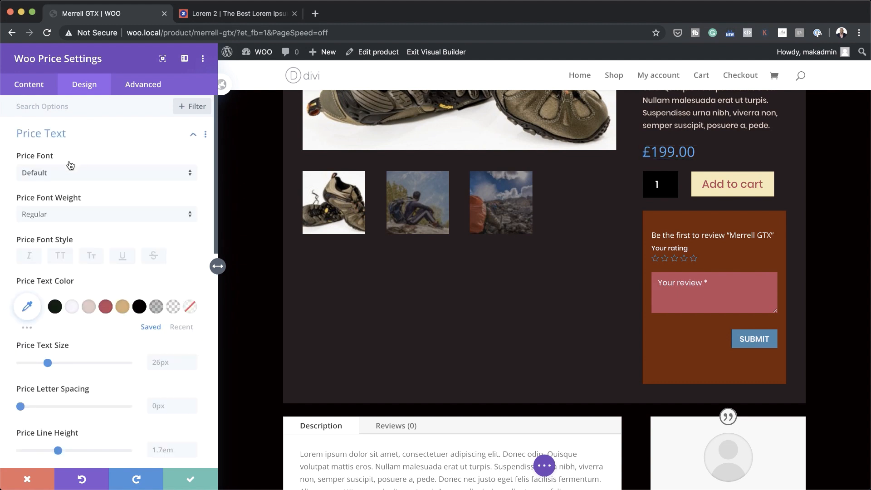
{"action": "left_click", "coordinate": [64, 174]}
{"action": "left_click", "coordinate": [68, 150]}
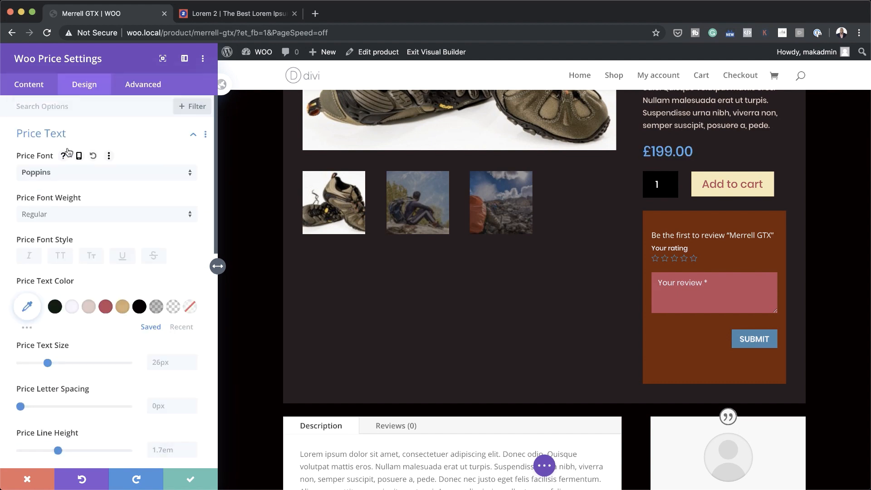
- Set the price text size to 34px and its color to the saved tan swatch, and save the module's settings
{"action": "left_click_drag", "start_coordinate": [47, 363], "coordinate": [56, 362]}
{"action": "left_click", "coordinate": [126, 307]}
{"action": "scroll", "coordinate": [622, 323], "scroll_direction": "down", "scroll_amount": 5}
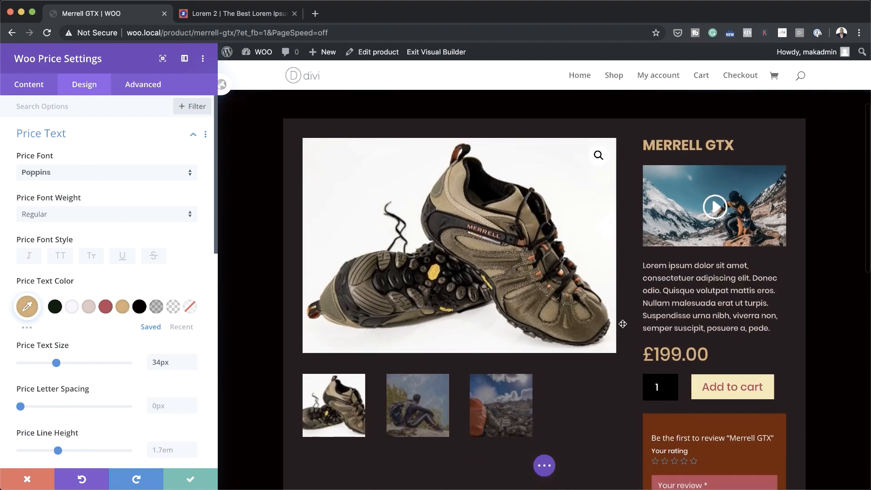
{"action": "scroll", "coordinate": [622, 324], "scroll_direction": "up", "scroll_amount": 10}
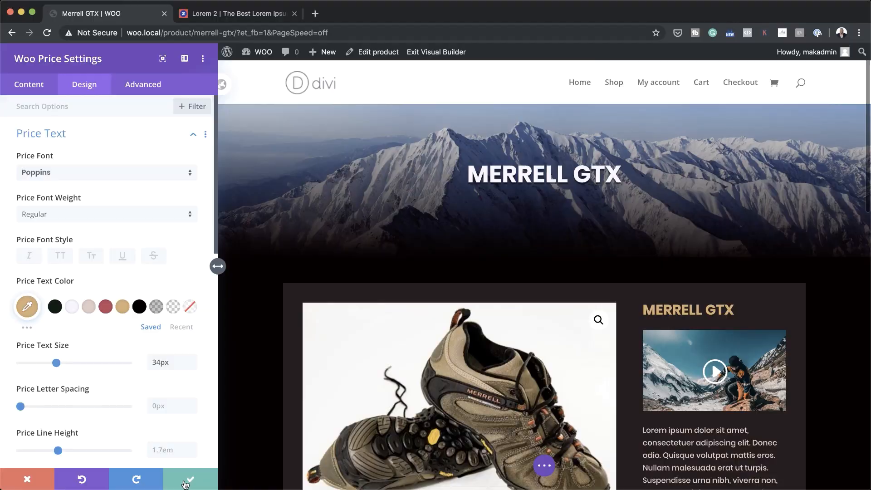
{"action": "left_click", "coordinate": [192, 480]}
- Set the padding of the row holding the description tabs and testimonial to 30px on all four sides
{"action": "scroll", "coordinate": [716, 306], "scroll_direction": "down", "scroll_amount": 10}
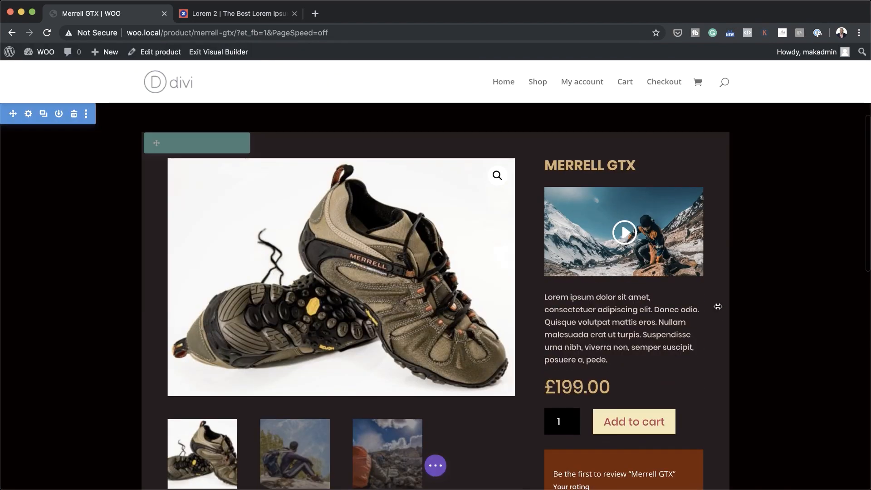
{"action": "scroll", "coordinate": [717, 306], "scroll_direction": "down", "scroll_amount": 5}
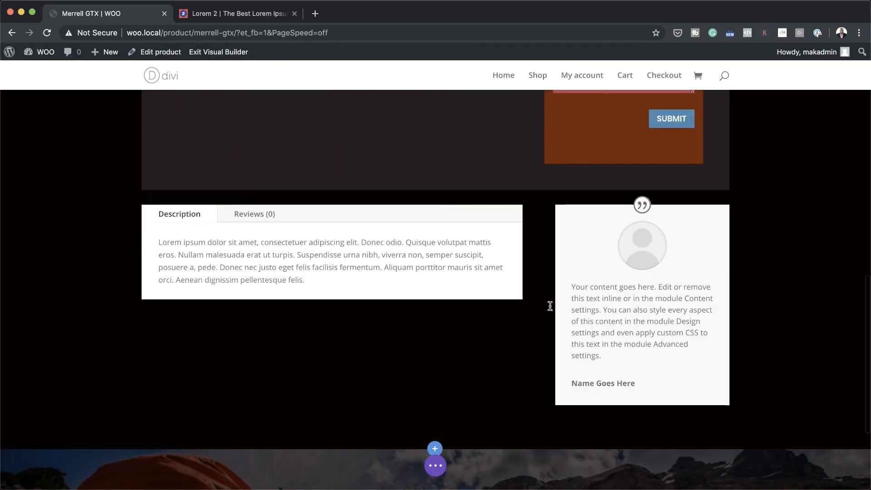
{"action": "mouse_move", "coordinate": [159, 207]}
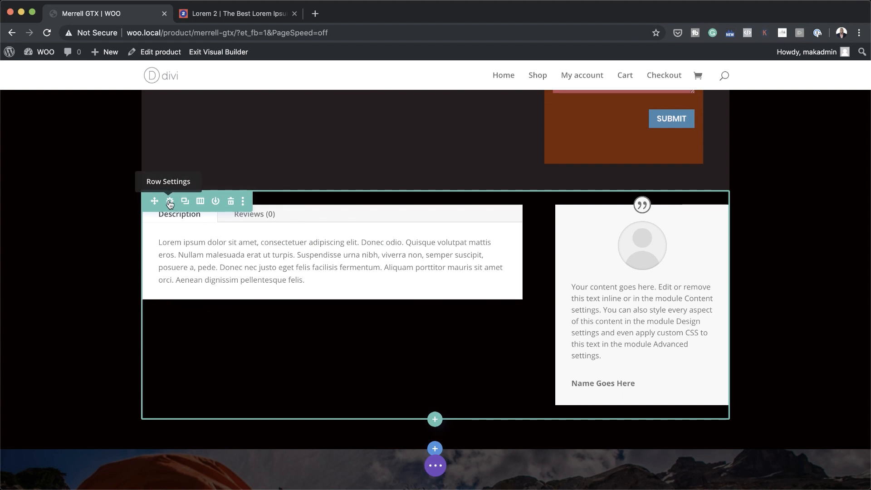
{"action": "left_click", "coordinate": [168, 203]}
{"action": "left_click", "coordinate": [170, 202]}
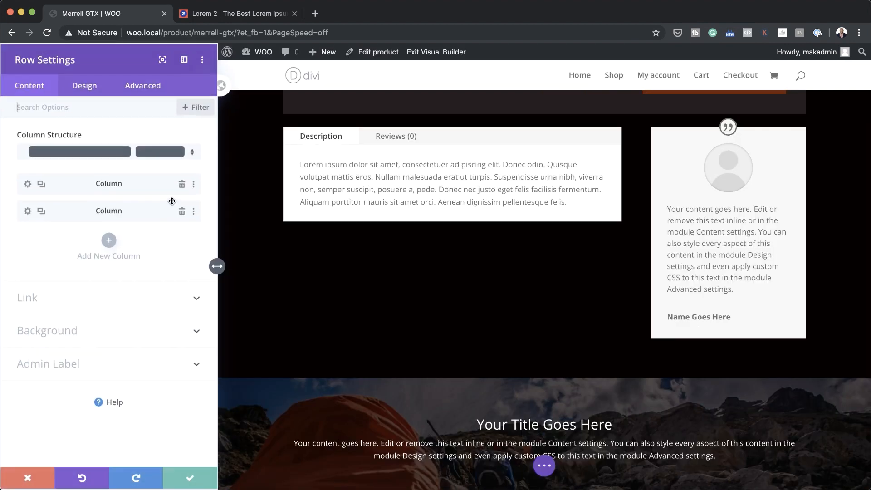
{"action": "left_click", "coordinate": [94, 85]}
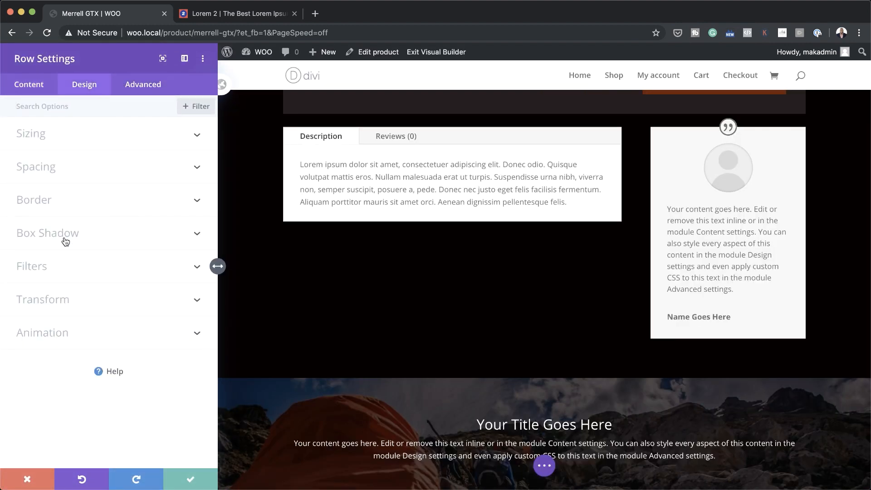
{"action": "left_click", "coordinate": [73, 173]}
{"action": "left_click", "coordinate": [31, 216]}
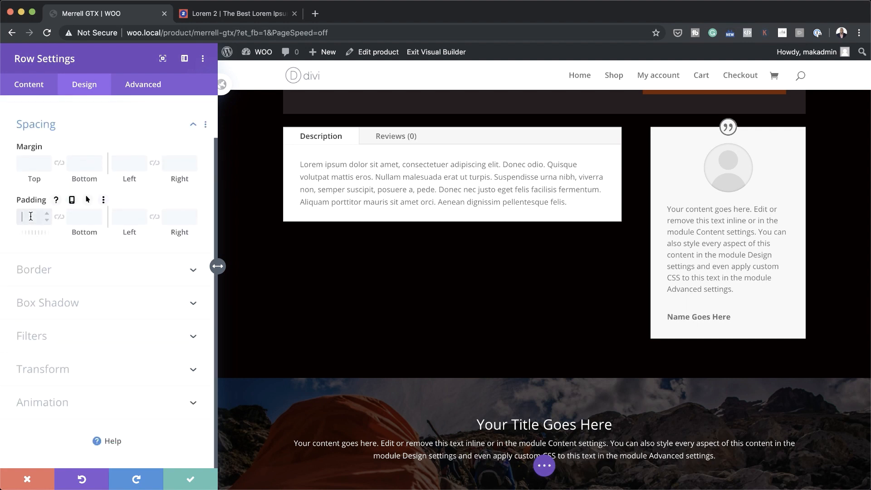
{"action": "type", "text": "30"}
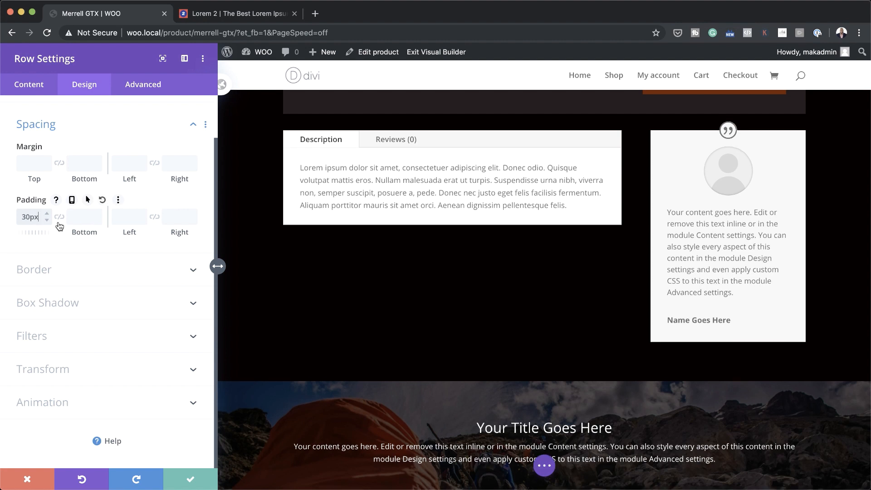
{"action": "left_click", "coordinate": [59, 216]}
{"action": "left_click", "coordinate": [118, 217]}
{"action": "left_click", "coordinate": [154, 217]}
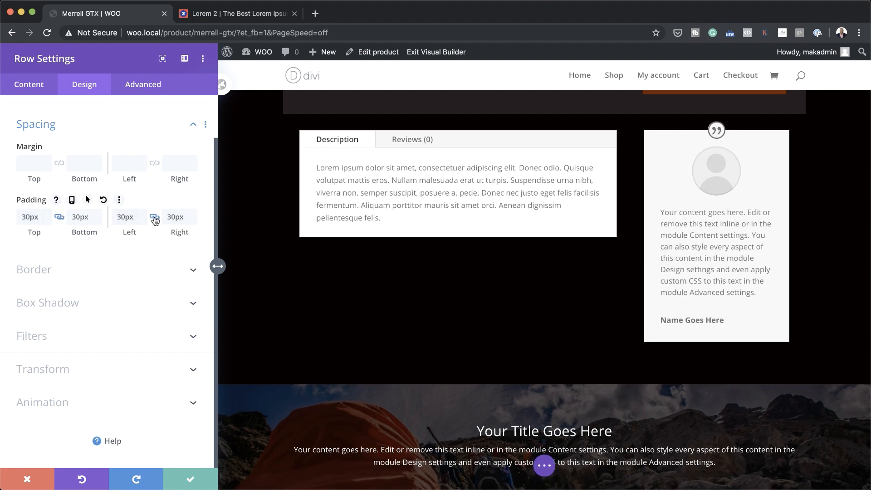
- Set the row's background color to dark blue #0b4f65 from the extended saved palette
{"action": "left_click", "coordinate": [33, 84]}
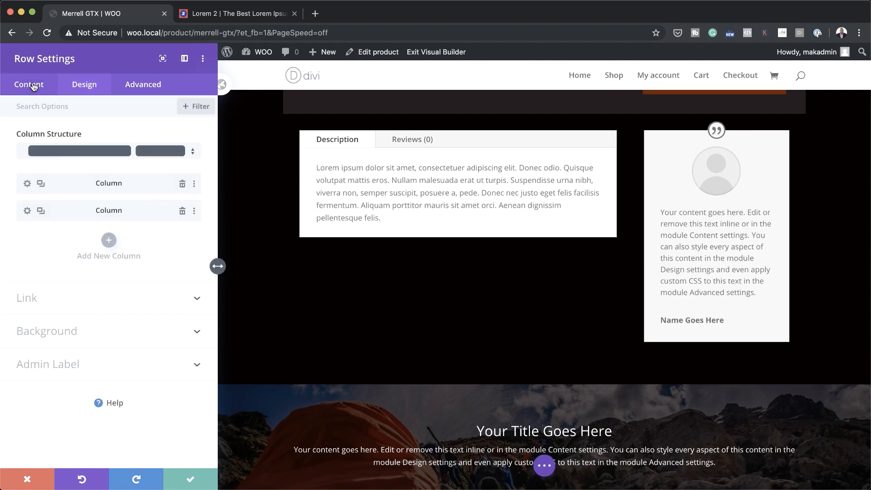
{"action": "left_click", "coordinate": [55, 330]}
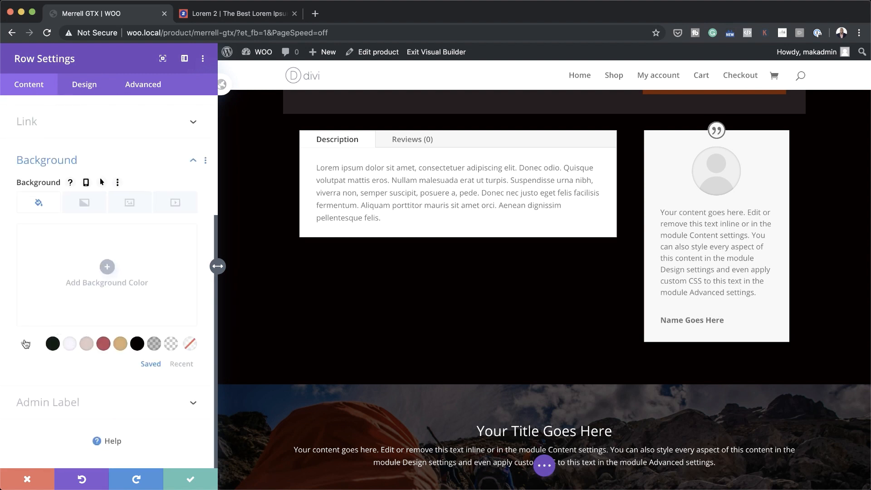
{"action": "left_click", "coordinate": [26, 344]}
{"action": "scroll", "coordinate": [78, 344], "scroll_direction": "down", "scroll_amount": 3}
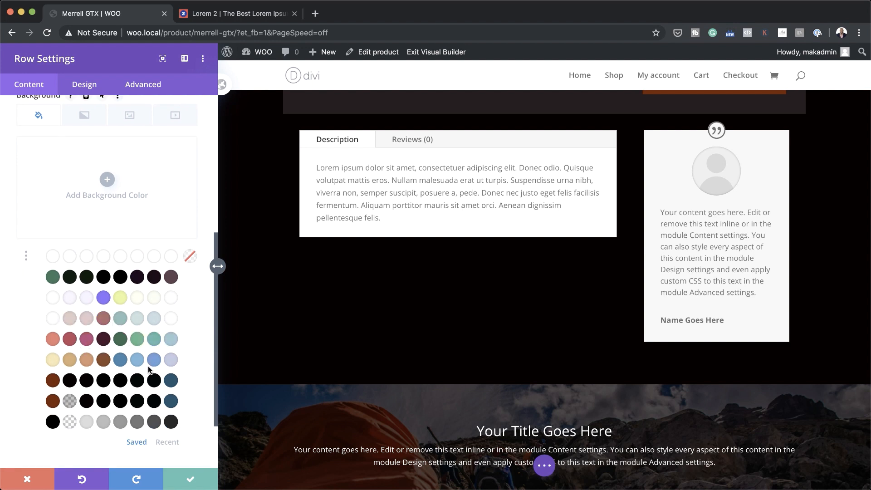
{"action": "left_click", "coordinate": [171, 401]}
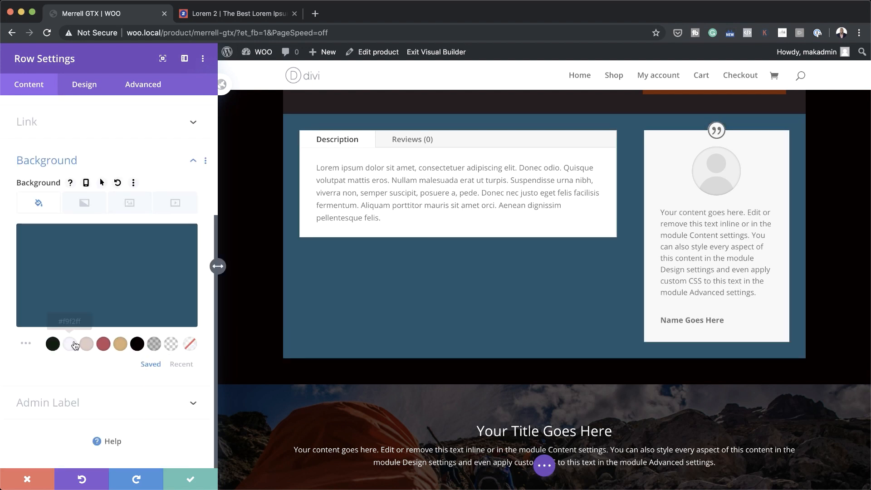
{"action": "left_click", "coordinate": [27, 343]}
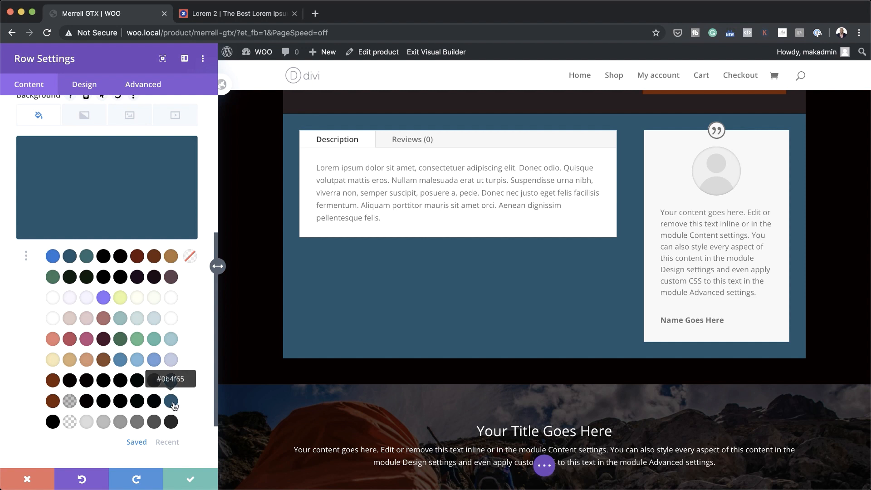
{"action": "left_click", "coordinate": [175, 399]}
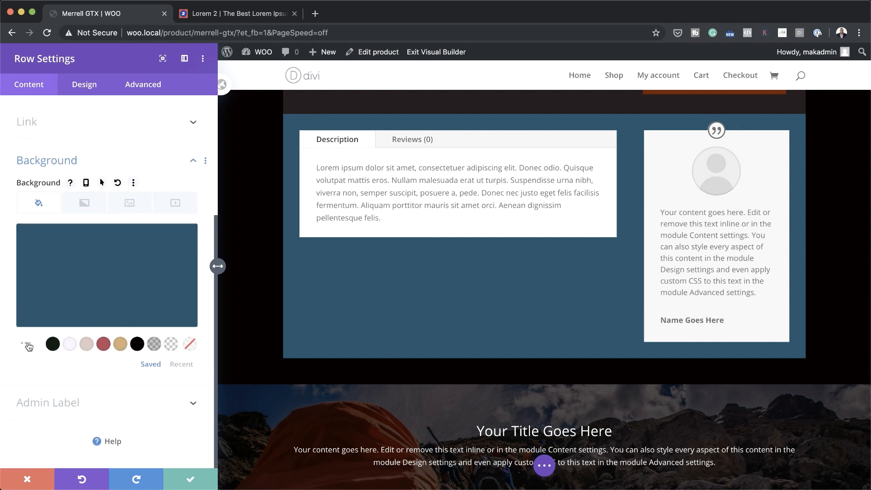
{"action": "left_click", "coordinate": [27, 343]}
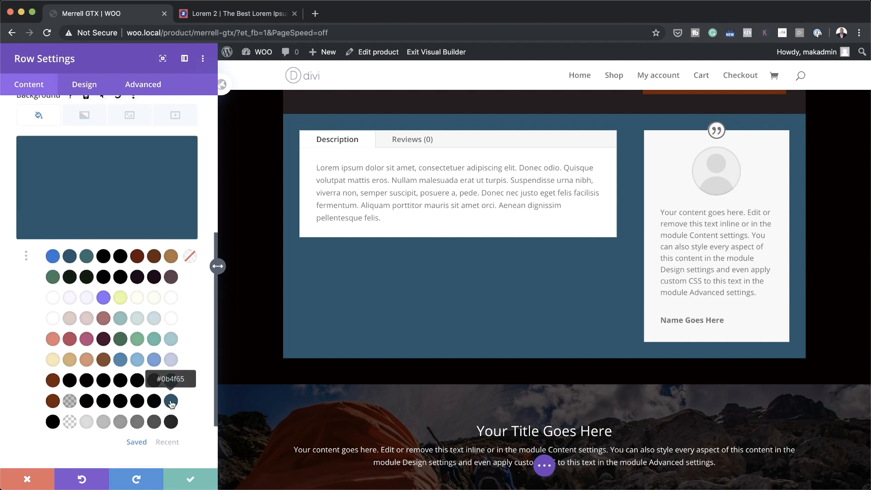
{"action": "left_click", "coordinate": [171, 400]}
- Darken the row's background color to #003242 and save the row's settings
{"action": "scroll", "coordinate": [356, 291], "scroll_direction": "up", "scroll_amount": 3}
{"action": "scroll", "coordinate": [355, 292], "scroll_direction": "up", "scroll_amount": 5}
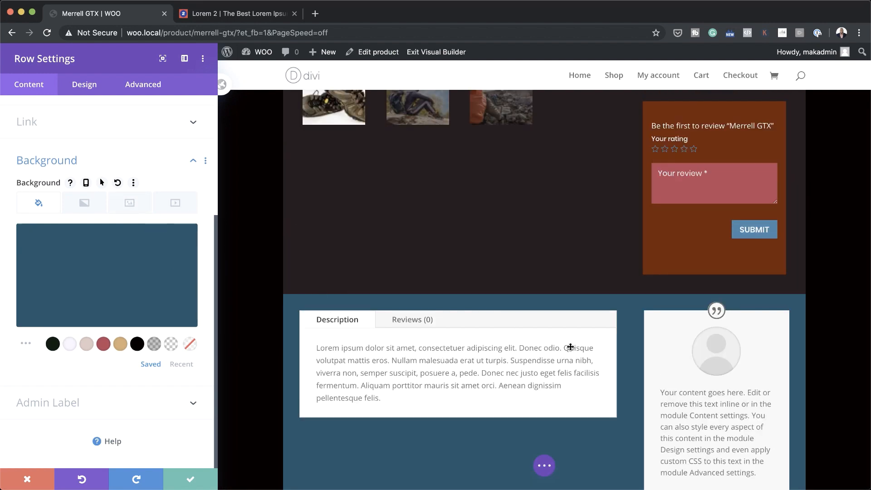
{"action": "left_click", "coordinate": [102, 272]}
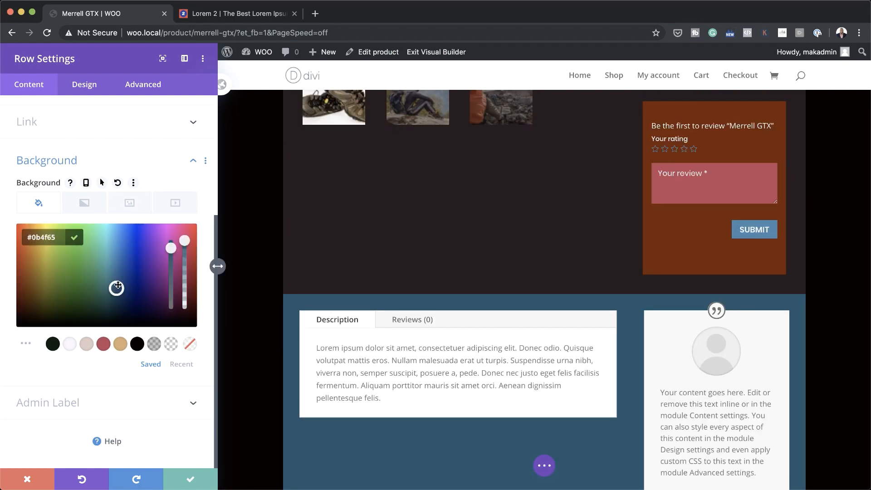
{"action": "left_click_drag", "start_coordinate": [116, 288], "coordinate": [115, 303]}
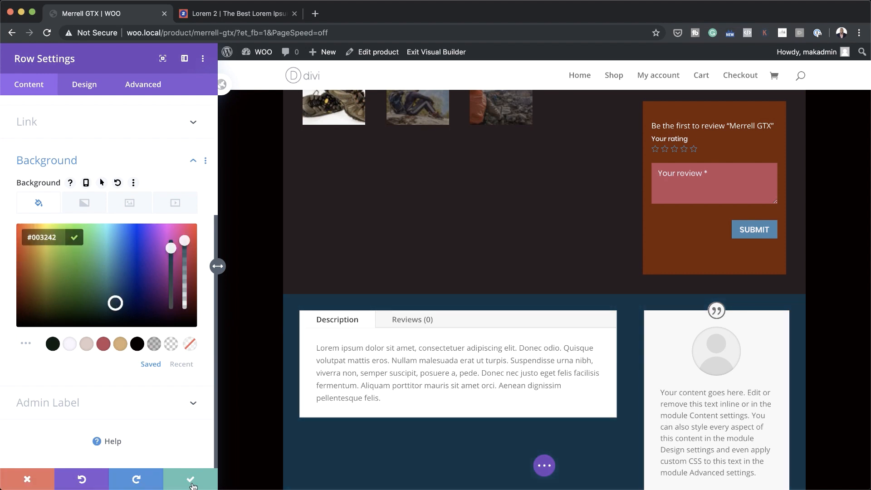
{"action": "left_click", "coordinate": [192, 480]}
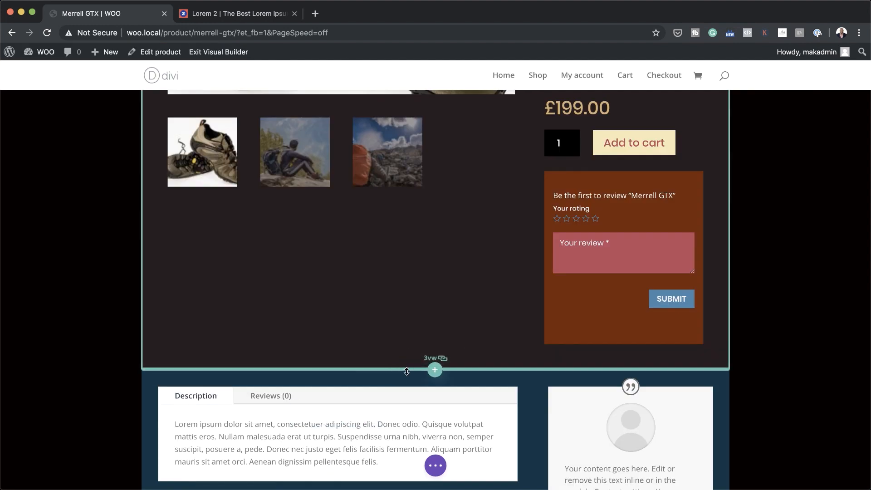
- Separate the dark blue row from the product row above with an 18px top margin and save its settings
{"action": "left_click", "coordinate": [435, 370]}
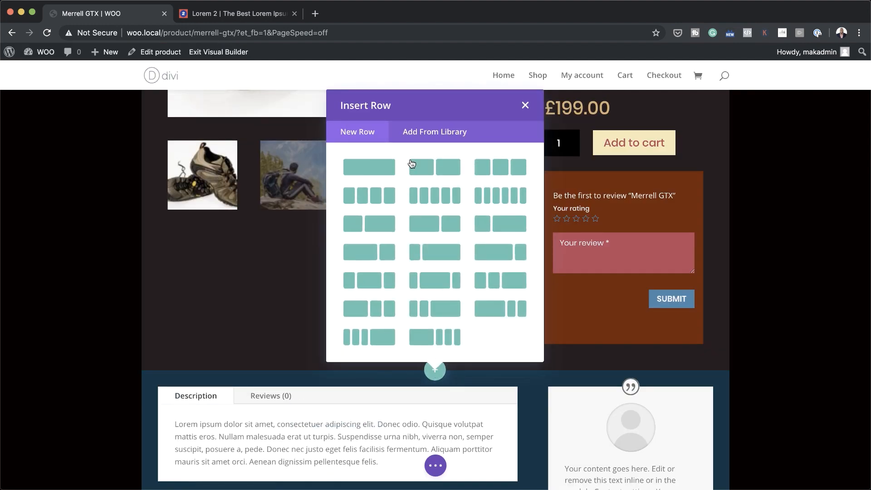
{"action": "left_click", "coordinate": [525, 105]}
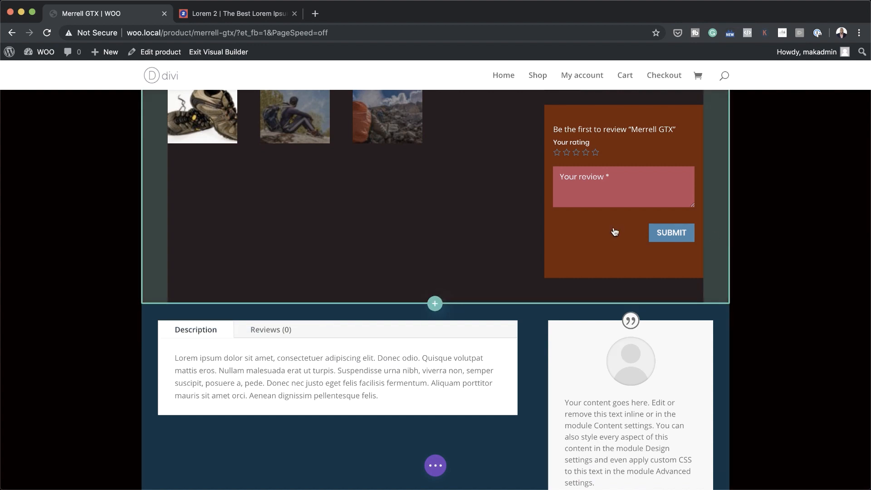
{"action": "left_click", "coordinate": [168, 317]}
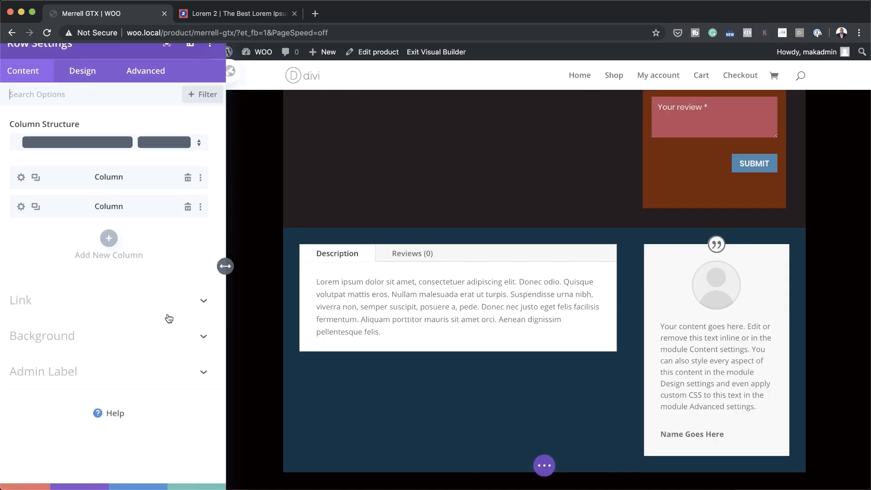
{"action": "left_click", "coordinate": [83, 85]}
{"action": "left_click", "coordinate": [58, 168]}
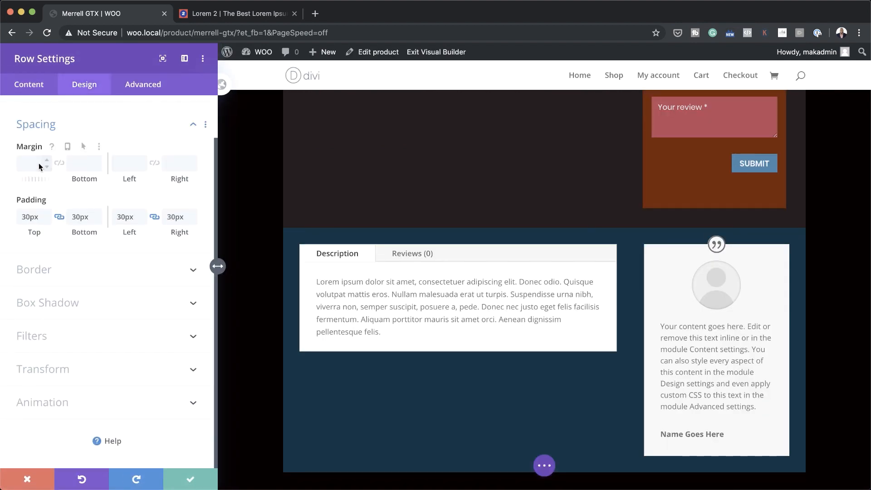
{"action": "left_click_drag", "start_coordinate": [30, 179], "coordinate": [40, 179]}
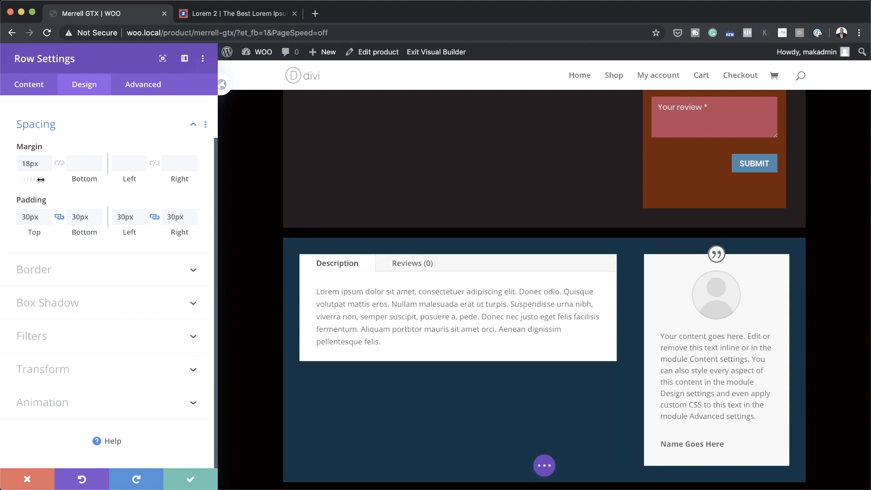
{"action": "left_click", "coordinate": [205, 477]}
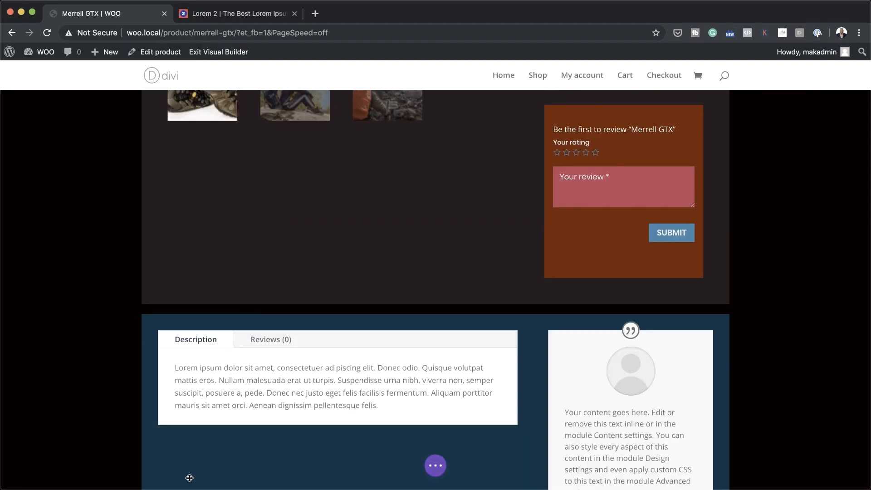
- Set the Woo Tabs module's background color to #f9f2ff and open its design settings
{"action": "scroll", "coordinate": [218, 257], "scroll_direction": "down", "scroll_amount": 3}
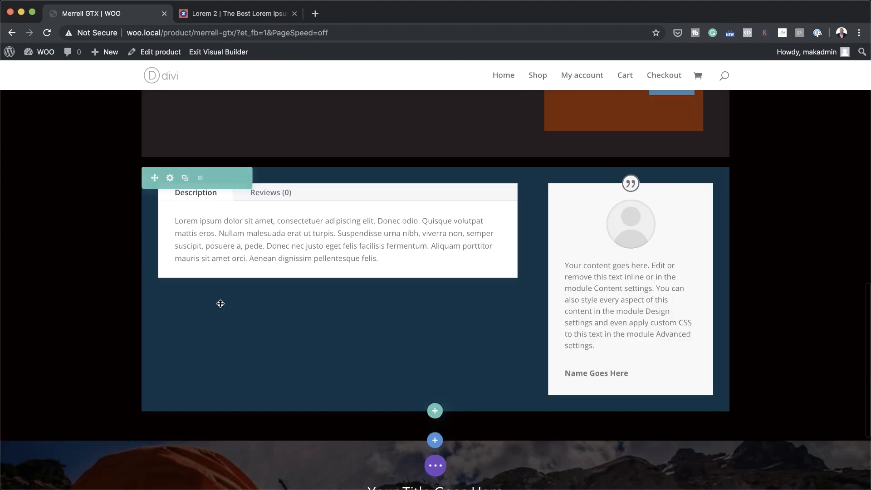
{"action": "mouse_move", "coordinate": [312, 220]}
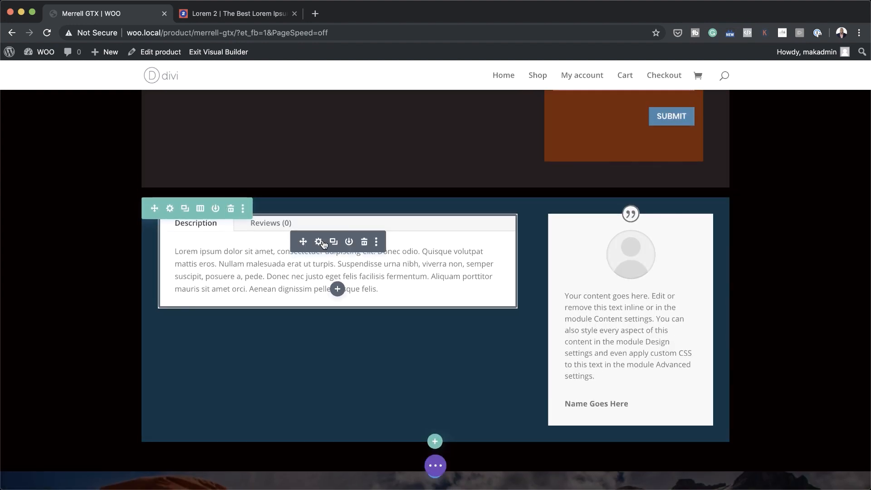
{"action": "left_click", "coordinate": [319, 242]}
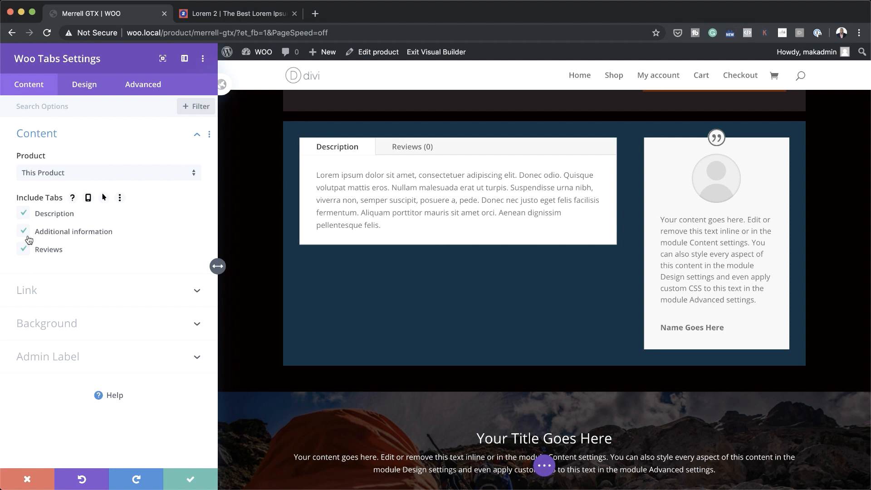
{"action": "left_click", "coordinate": [69, 325]}
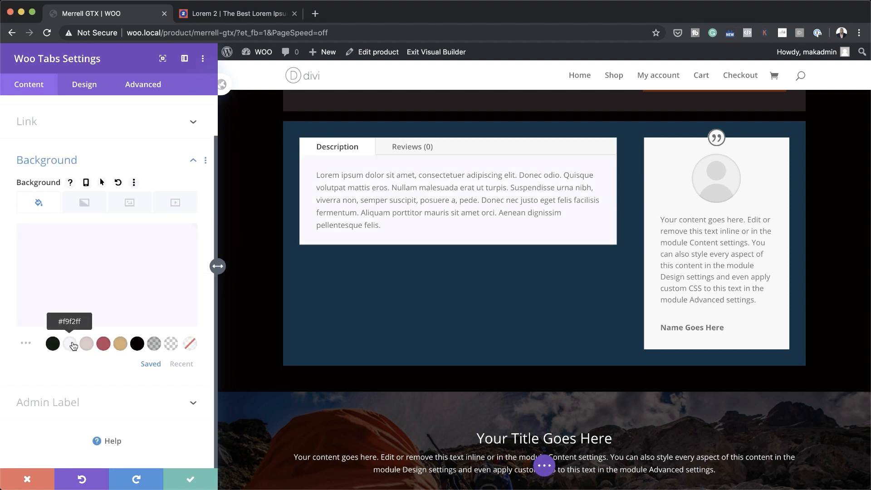
{"action": "left_click", "coordinate": [91, 90]}
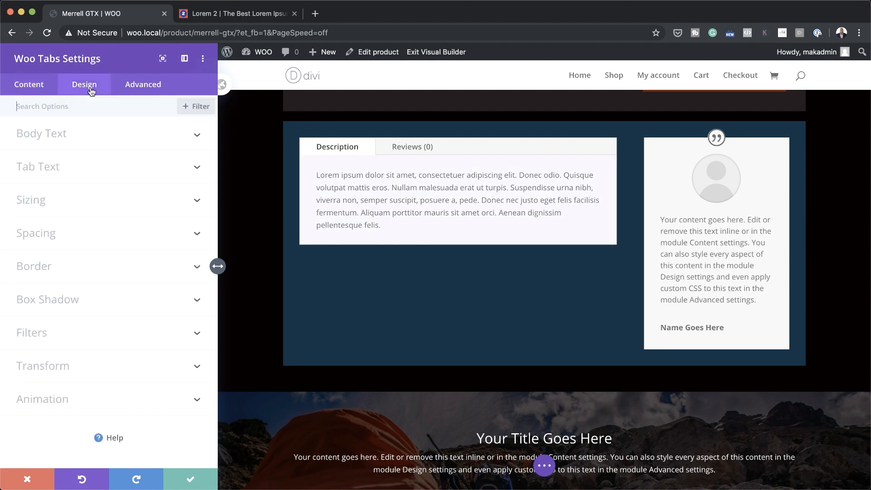
- Set the Woo Tabs' active tab background color to #f9f2ff and the tab font to Poppins
{"action": "left_click", "coordinate": [66, 168]}
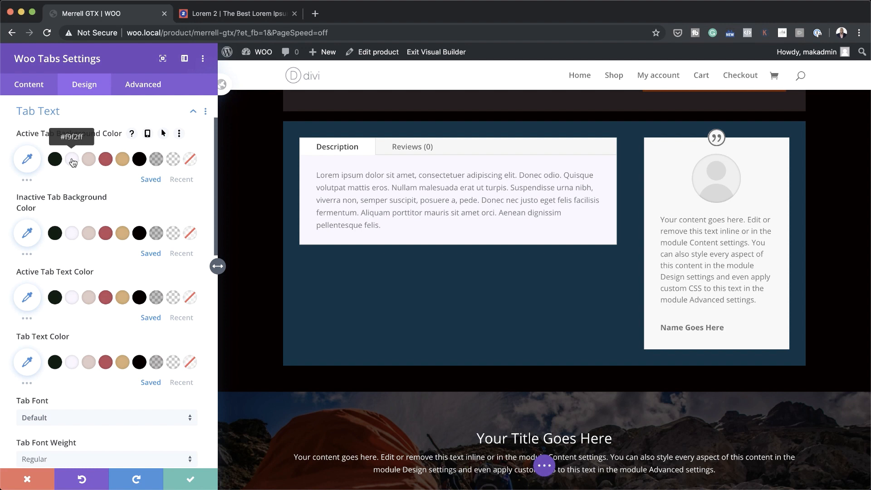
{"action": "left_click", "coordinate": [72, 160]}
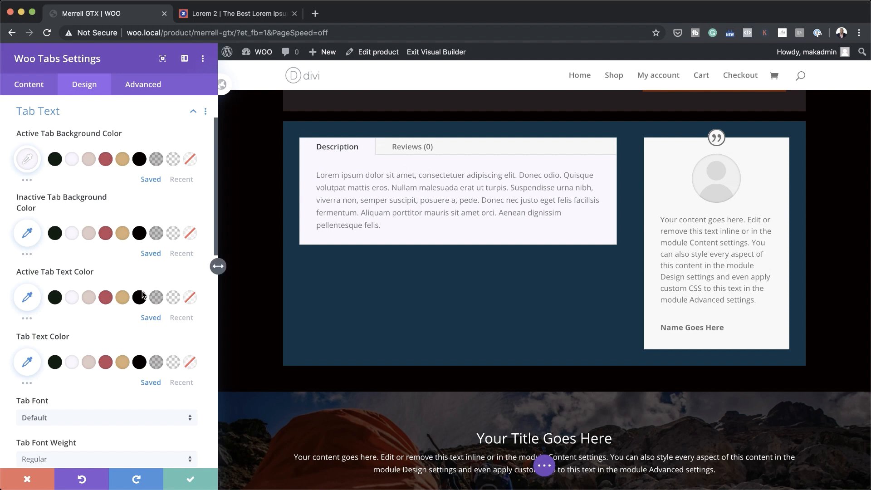
{"action": "scroll", "coordinate": [142, 295], "scroll_direction": "down", "scroll_amount": 2}
{"action": "scroll", "coordinate": [141, 296], "scroll_direction": "down", "scroll_amount": 6}
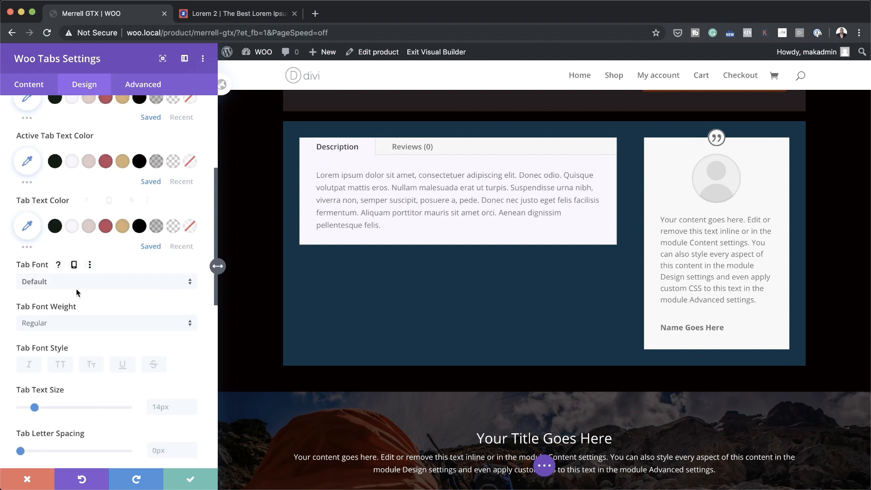
{"action": "left_click", "coordinate": [74, 283]}
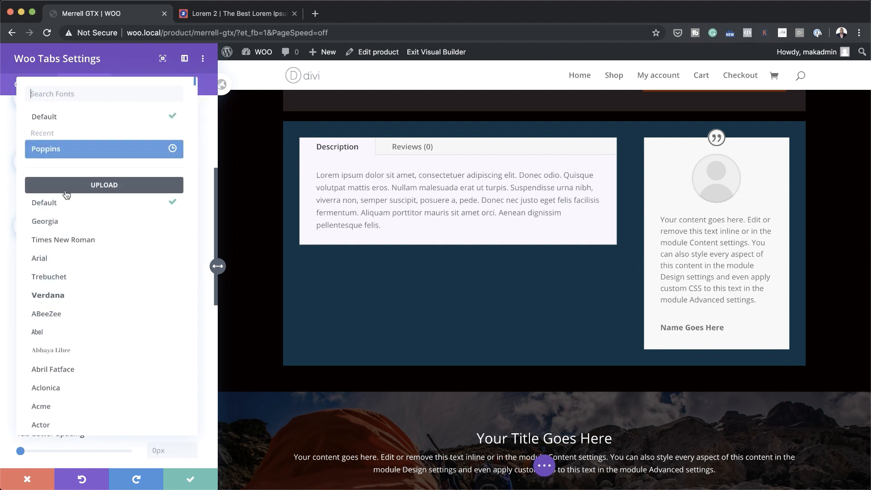
{"action": "left_click", "coordinate": [67, 149]}
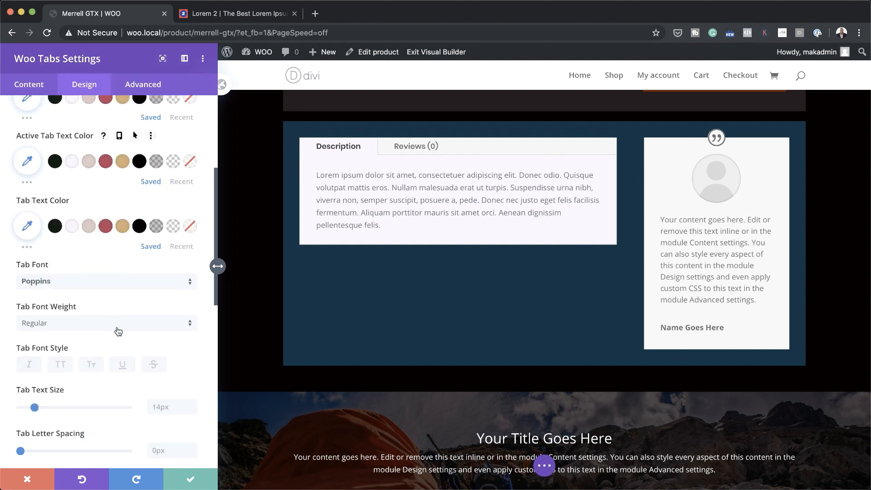
{"action": "scroll", "coordinate": [131, 340], "scroll_direction": "down", "scroll_amount": 5}
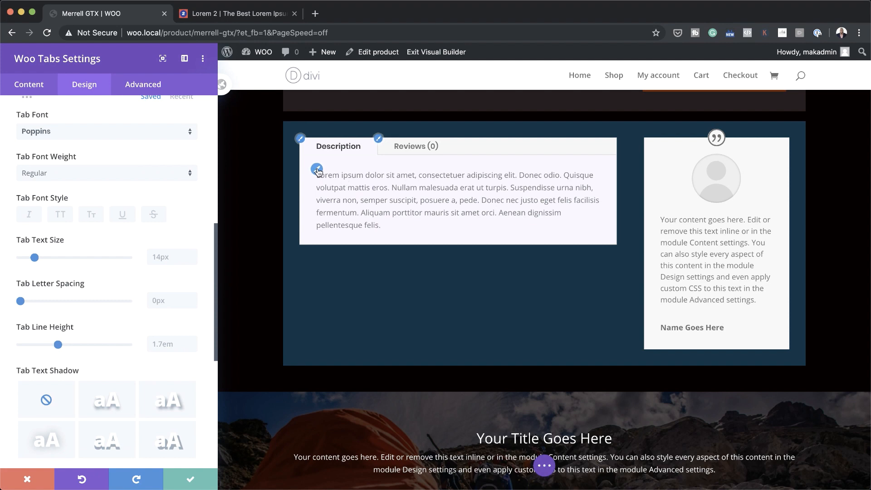
- Set the Woo Tabs' body font to Poppins
{"action": "left_click", "coordinate": [317, 170]}
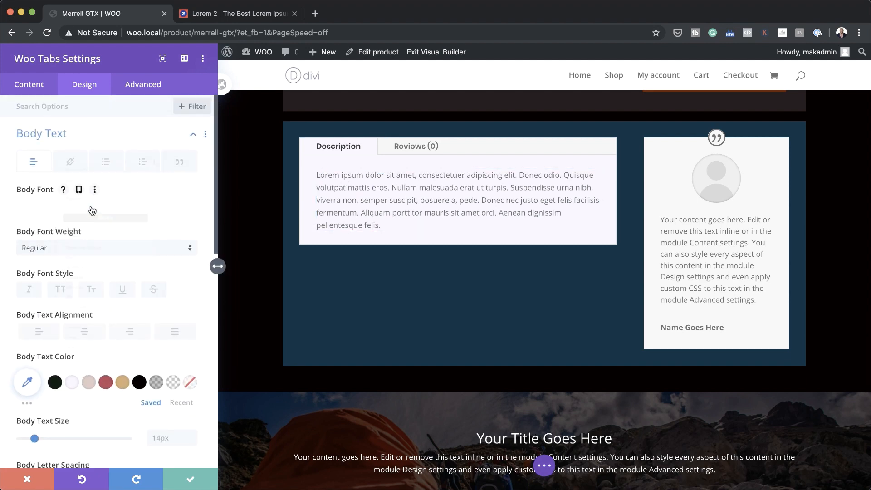
{"action": "left_click", "coordinate": [93, 210]}
{"action": "left_click", "coordinate": [89, 148]}
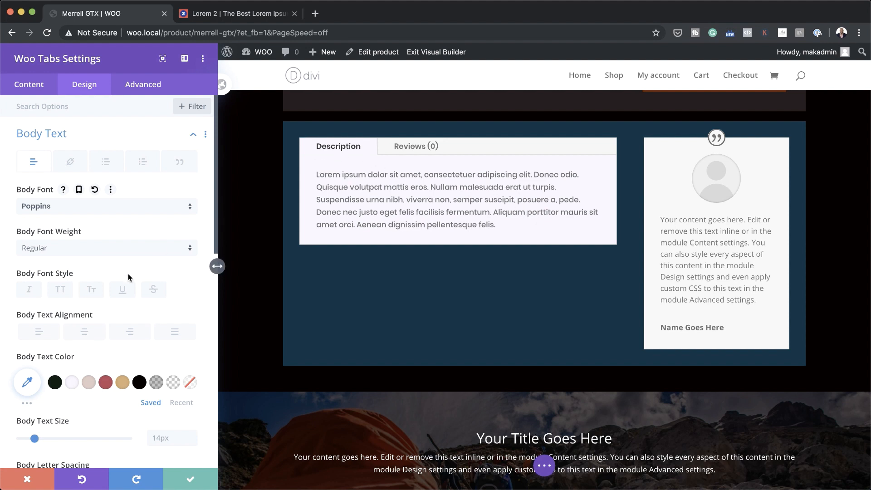
- Try #b9314f as the tabs' body text color, reset it to default, and save the Woo Tabs settings
{"action": "left_click", "coordinate": [105, 386]}
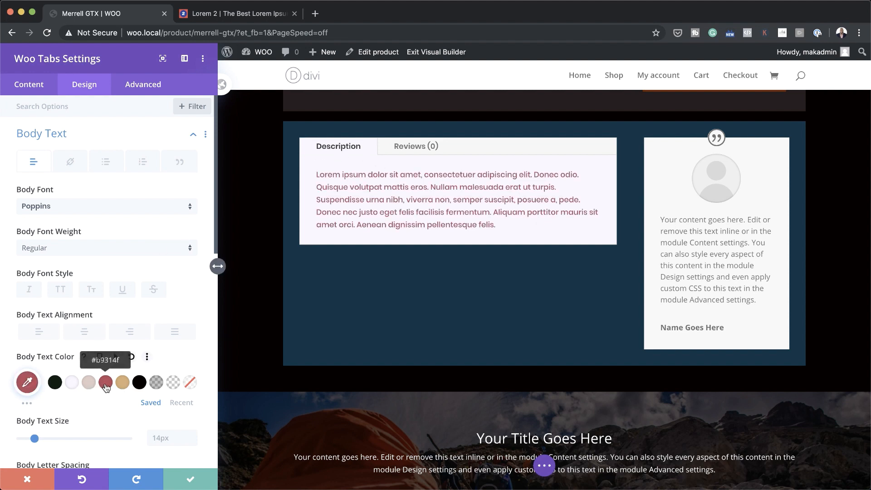
{"action": "left_click", "coordinate": [131, 357]}
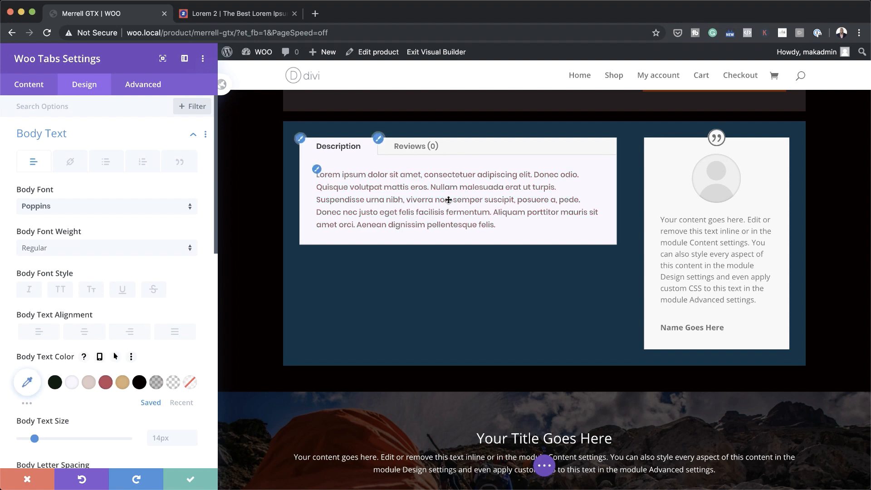
{"action": "left_click", "coordinate": [191, 479]}
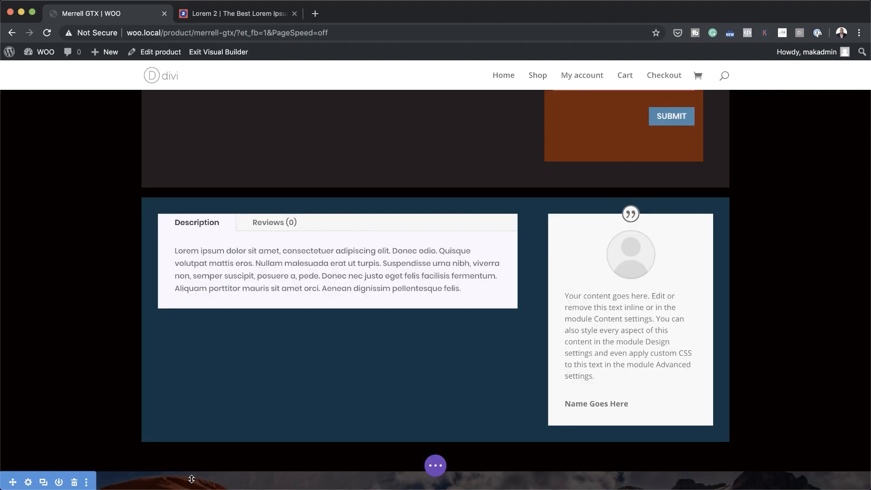
- Open the testimonial module's settings and replace the author placeholder with the reviewer's full name
{"action": "mouse_move", "coordinate": [629, 213]}
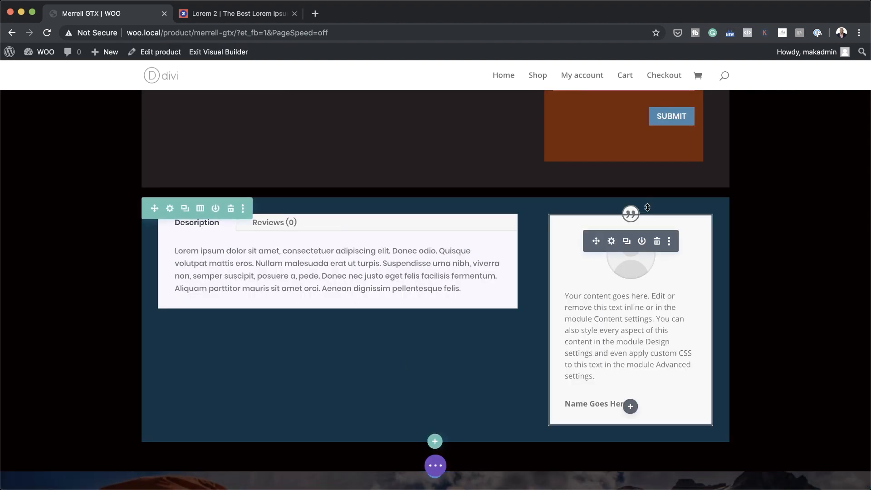
{"action": "left_click", "coordinate": [611, 241]}
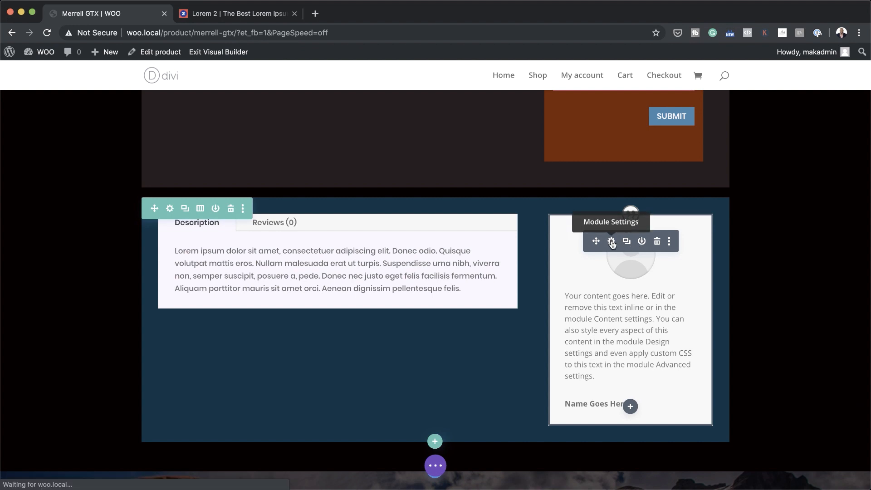
{"action": "triple_click", "coordinate": [89, 171]}
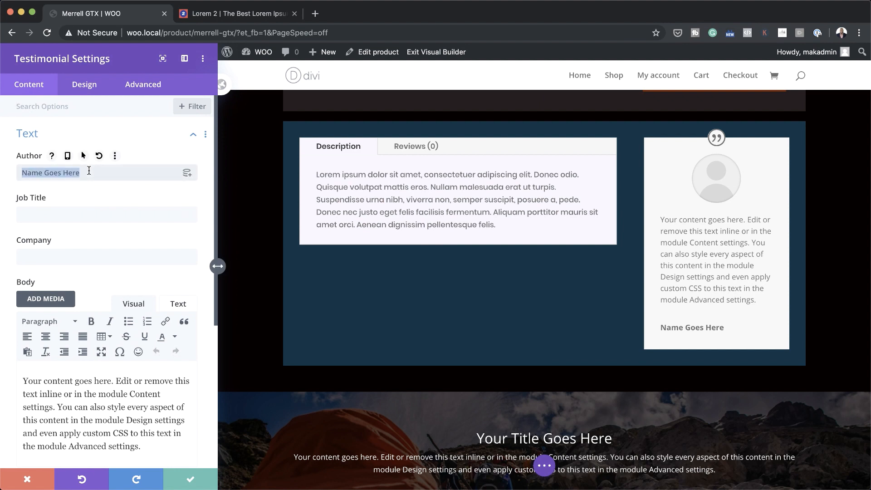
{"action": "type", "text": "Amanada"}
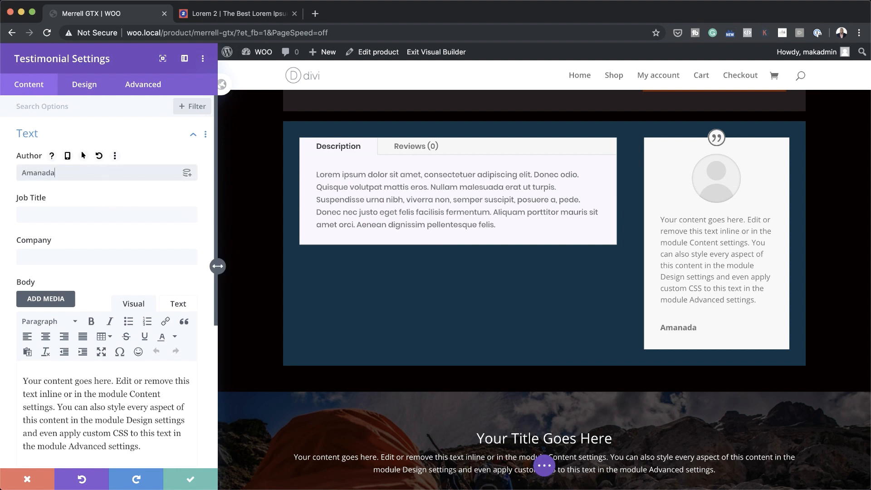
{"action": "key", "text": "BackSpace"}
{"action": "key", "text": "BackSpace"}
{"action": "key", "text": "BackSpace"}
{"action": "type", "text": "da Jones"}
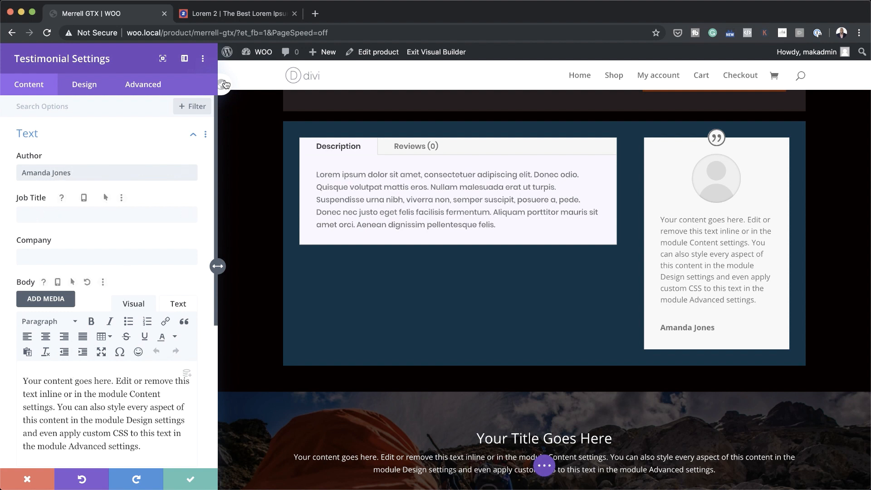
- Replace the testimonial's body placeholder with the lorem ipsum paragraph beginning "Morbi in sem quis dui placerat ornare"
{"action": "left_click", "coordinate": [235, 14]}
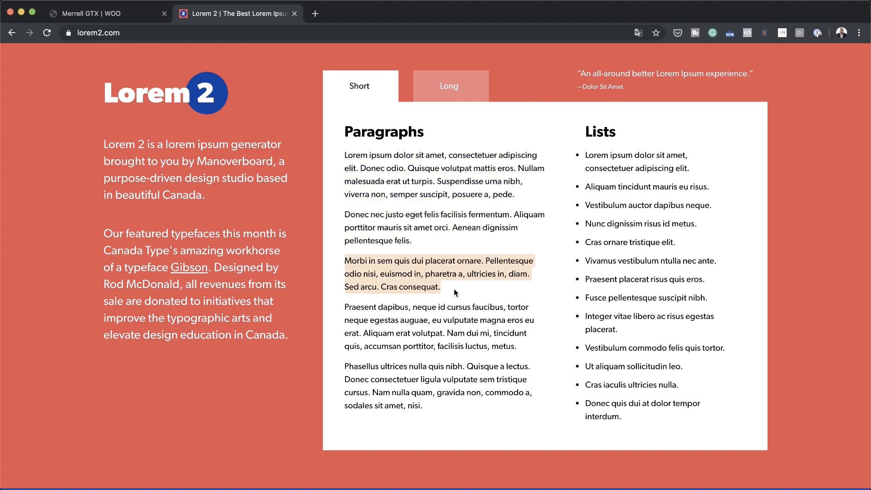
{"action": "left_click", "coordinate": [107, 14]}
{"action": "left_click_drag", "start_coordinate": [22, 380], "coordinate": [163, 456]}
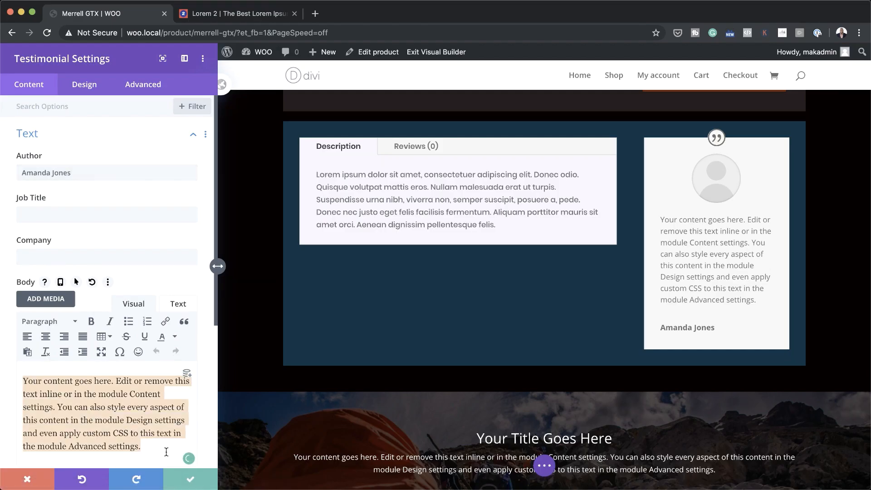
{"action": "type", "text": "Morbi in sem quis dui placerat ornare. Pellentesque odio nisi, euismod in, pharetra a, ultricies in, diam. Sed arcu. Cras consequat."}
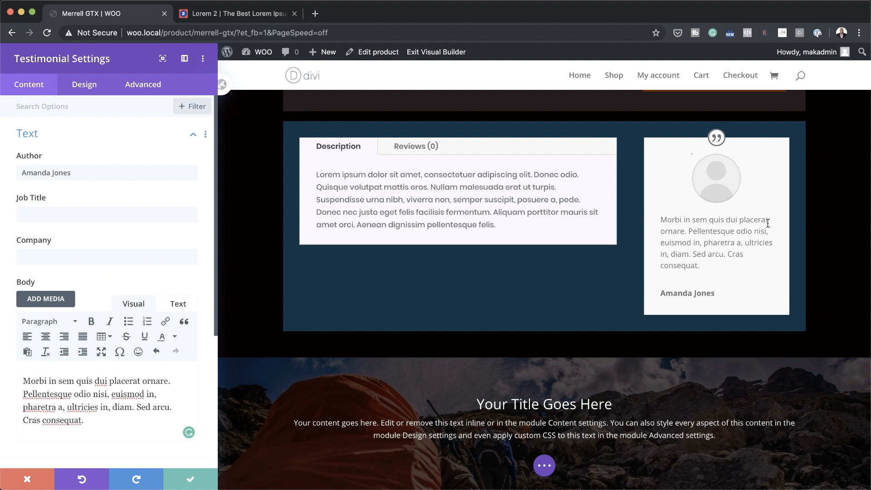
- Hide the testimonial's quote icon and make its background nearly transparent, rgba(245,245,245,0.06)
{"action": "scroll", "coordinate": [134, 390], "scroll_direction": "down", "scroll_amount": 5}
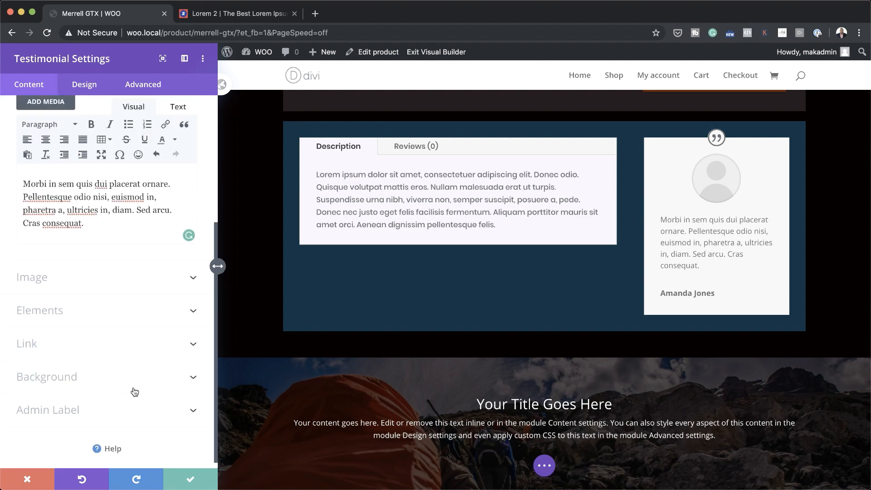
{"action": "left_click", "coordinate": [61, 316]}
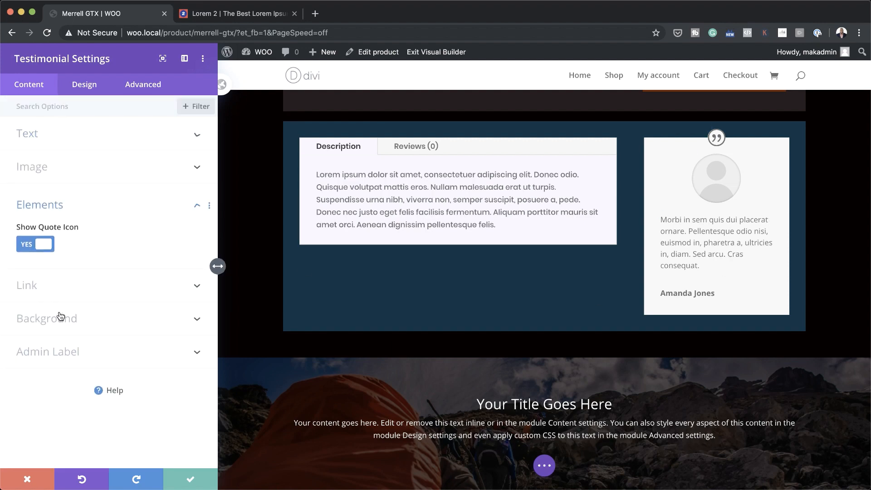
{"action": "left_click", "coordinate": [25, 247]}
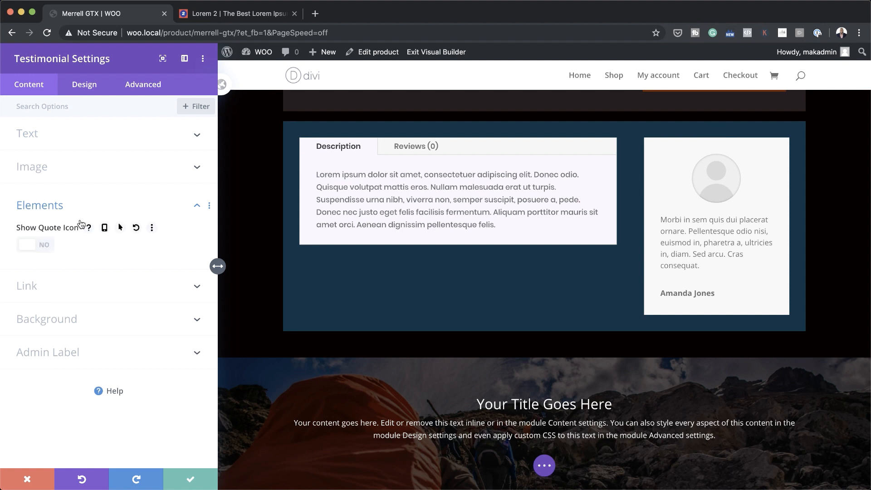
{"action": "left_click", "coordinate": [54, 322]}
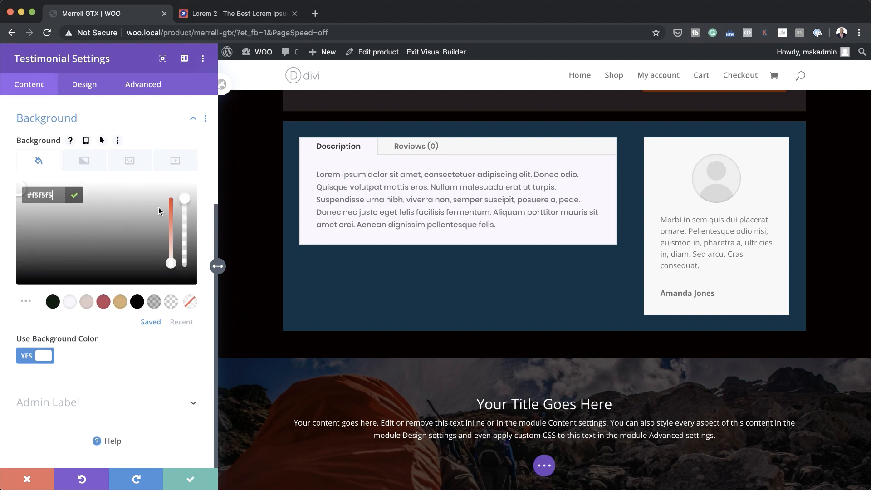
{"action": "left_click_drag", "start_coordinate": [186, 198], "coordinate": [194, 266]}
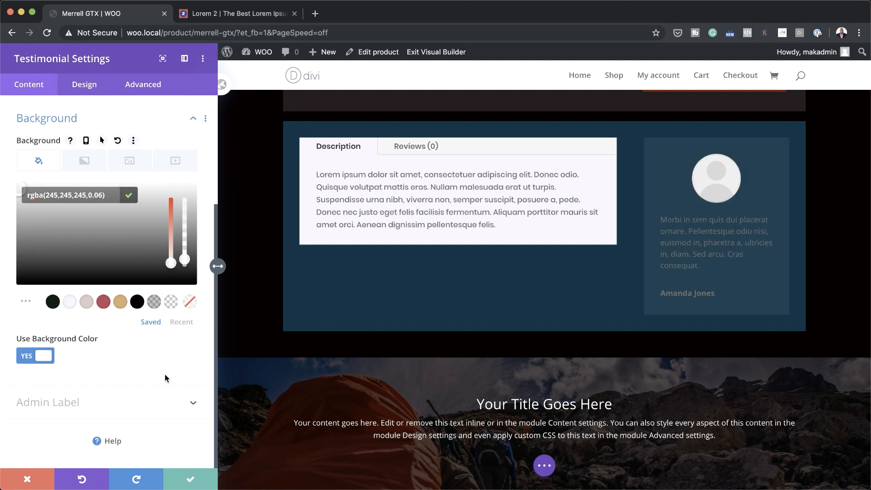
- Add the portrait of the smiling seated woman from the media library as the testimonial's image
{"action": "left_click", "coordinate": [88, 88]}
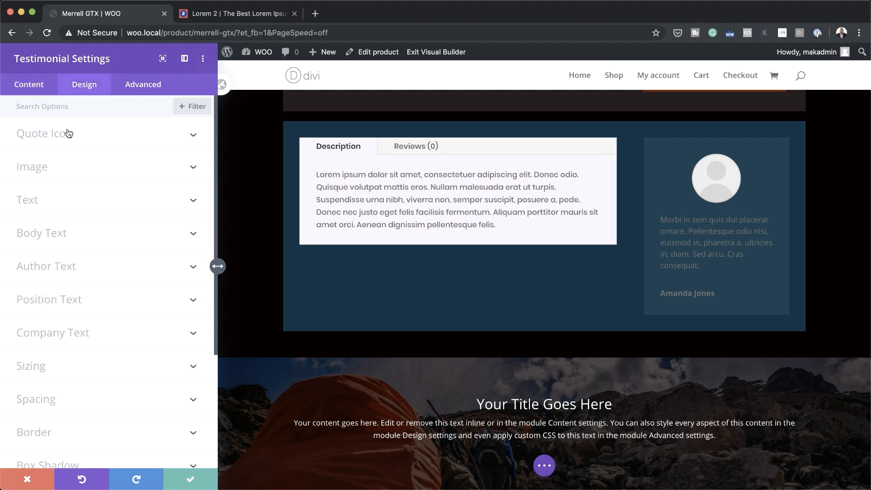
{"action": "left_click", "coordinate": [32, 85]}
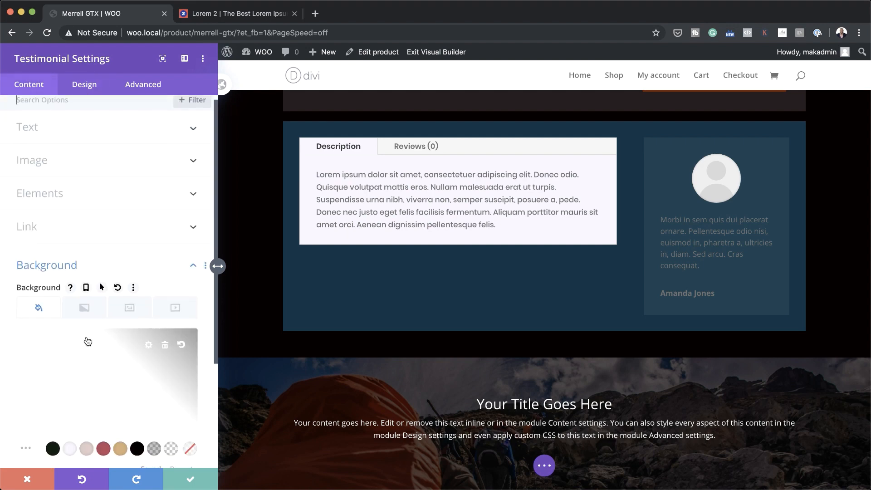
{"action": "left_click", "coordinate": [79, 160]}
{"action": "left_click", "coordinate": [93, 184]}
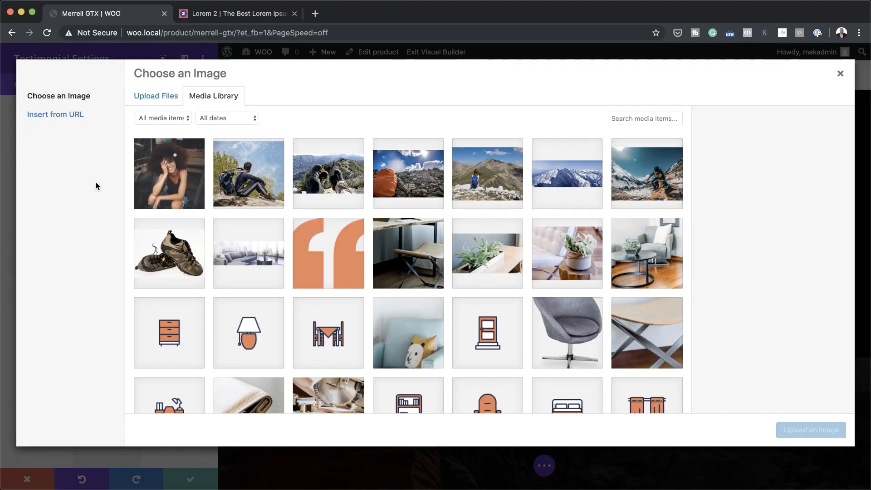
{"action": "left_click", "coordinate": [167, 170]}
{"action": "left_click", "coordinate": [811, 431]}
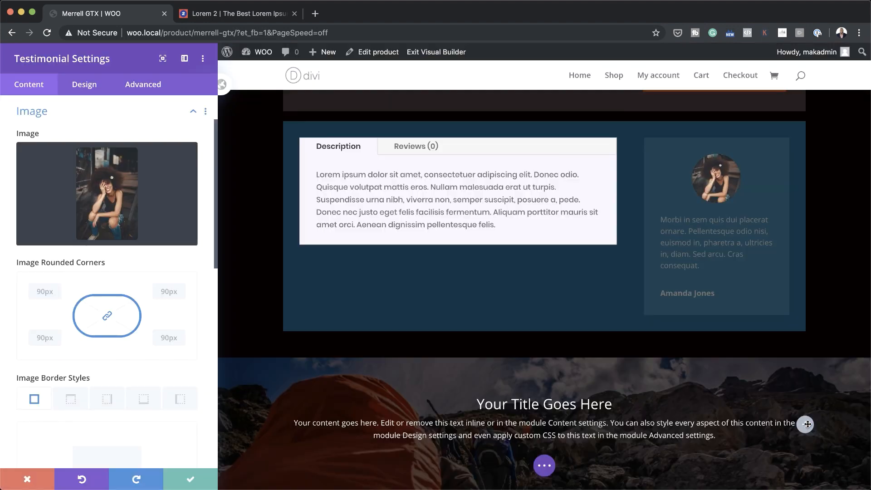
- Center the testimonial's text and set its body text color to the saved #f9f2ff
{"action": "left_click", "coordinate": [87, 89]}
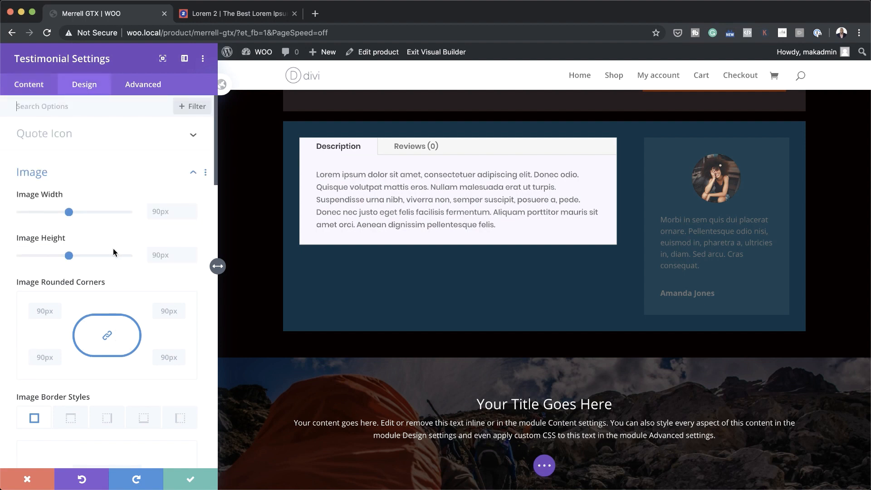
{"action": "scroll", "coordinate": [116, 247], "scroll_direction": "down", "scroll_amount": 15}
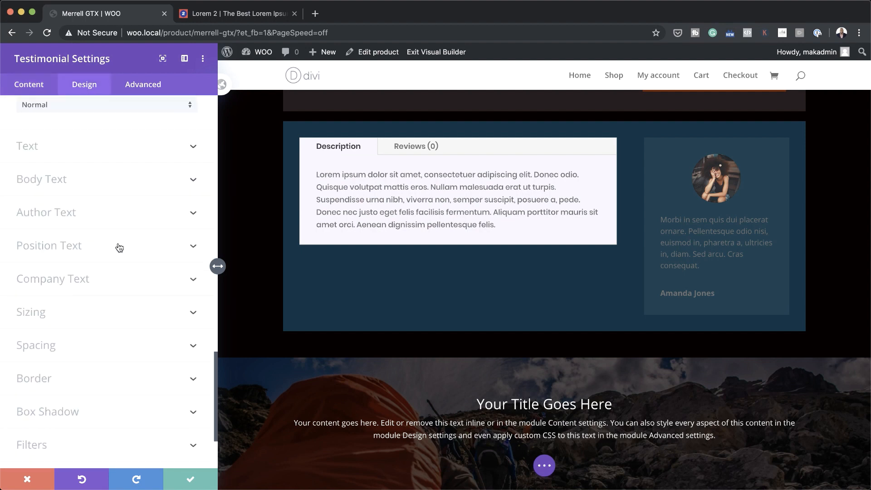
{"action": "scroll", "coordinate": [48, 181], "scroll_direction": "up", "scroll_amount": 2}
{"action": "left_click", "coordinate": [48, 204]}
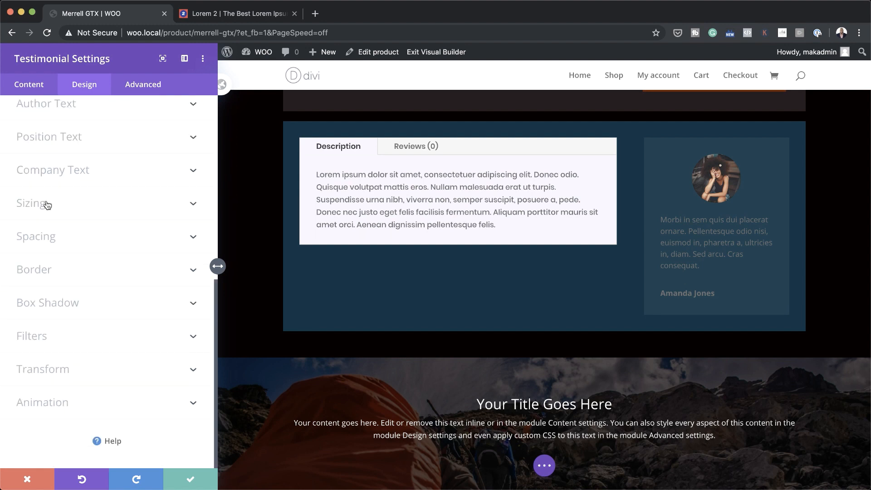
{"action": "left_click", "coordinate": [85, 150]}
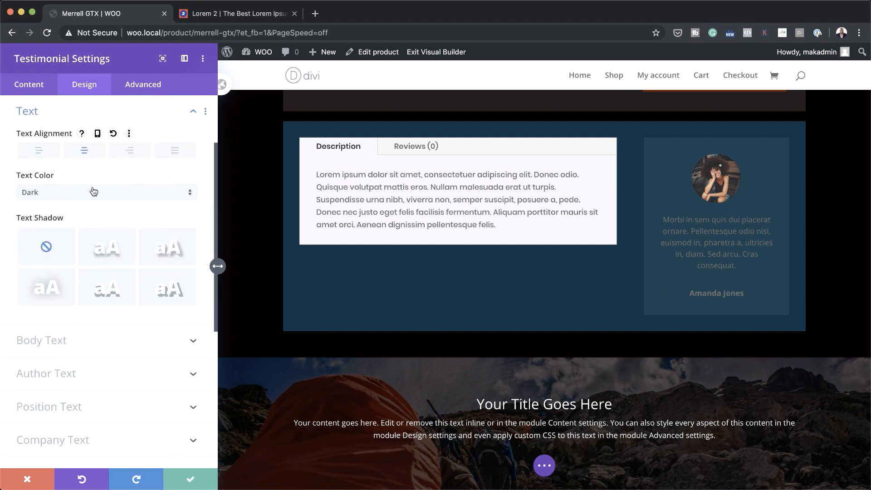
{"action": "left_click", "coordinate": [50, 340]}
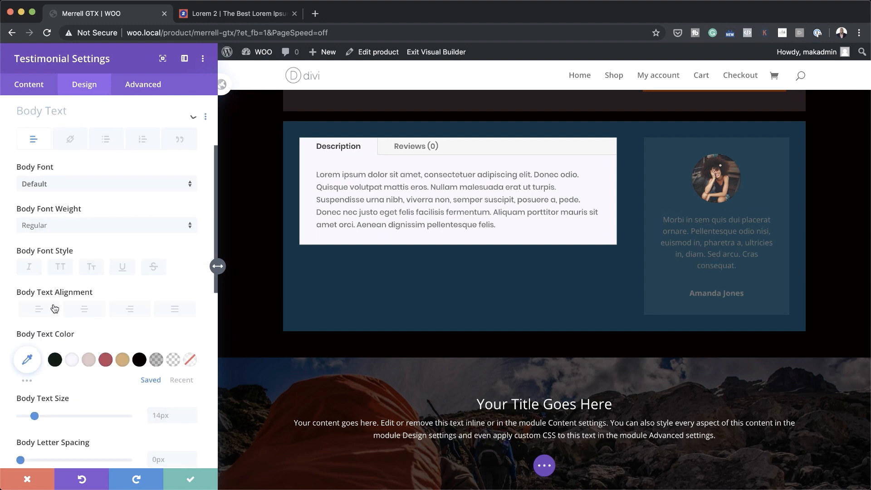
{"action": "left_click", "coordinate": [72, 360]}
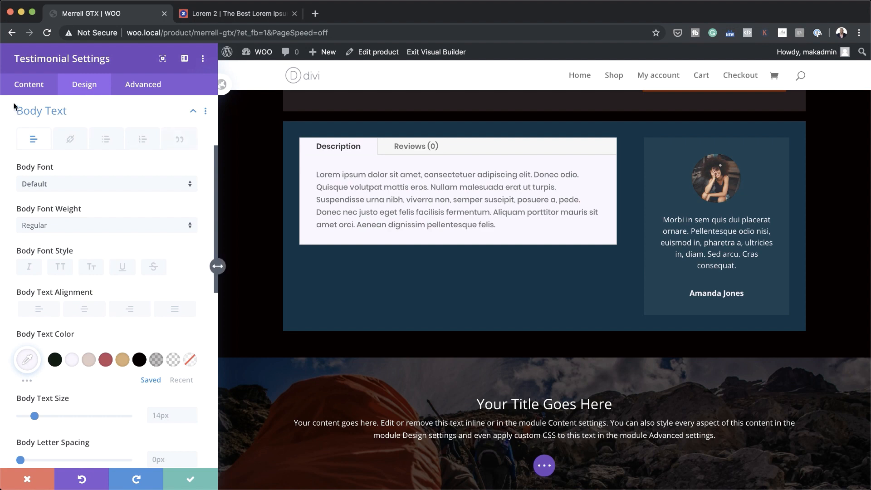
- Turn off the testimonial's background color
{"action": "left_click", "coordinate": [30, 85]}
{"action": "left_click", "coordinate": [48, 265]}
{"action": "left_click", "coordinate": [41, 358]}
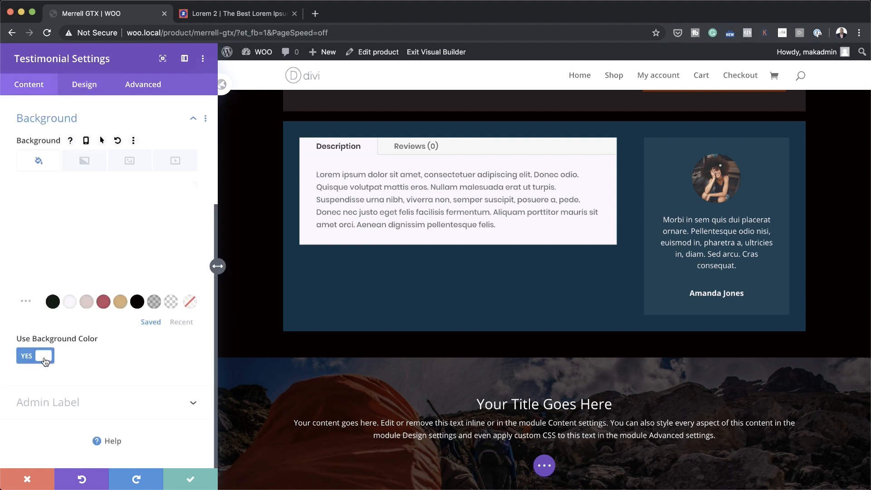
{"action": "left_click", "coordinate": [27, 356]}
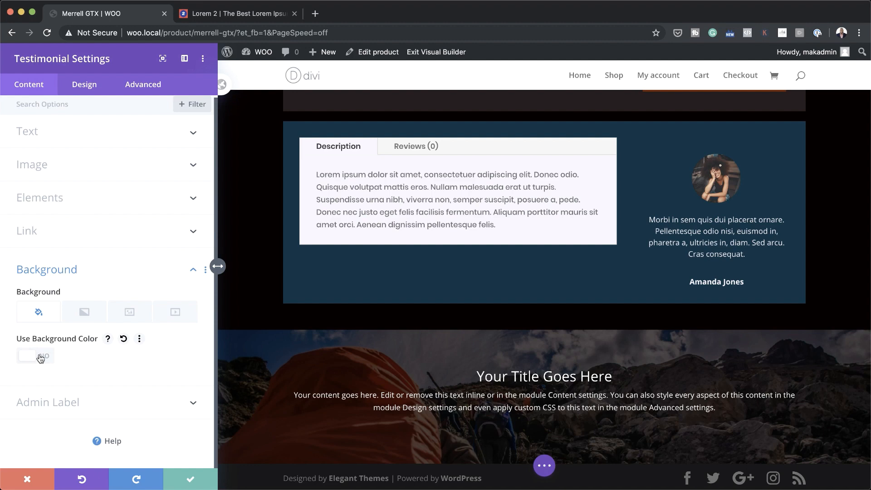
{"action": "left_click", "coordinate": [47, 359]}
{"action": "left_click", "coordinate": [47, 358]}
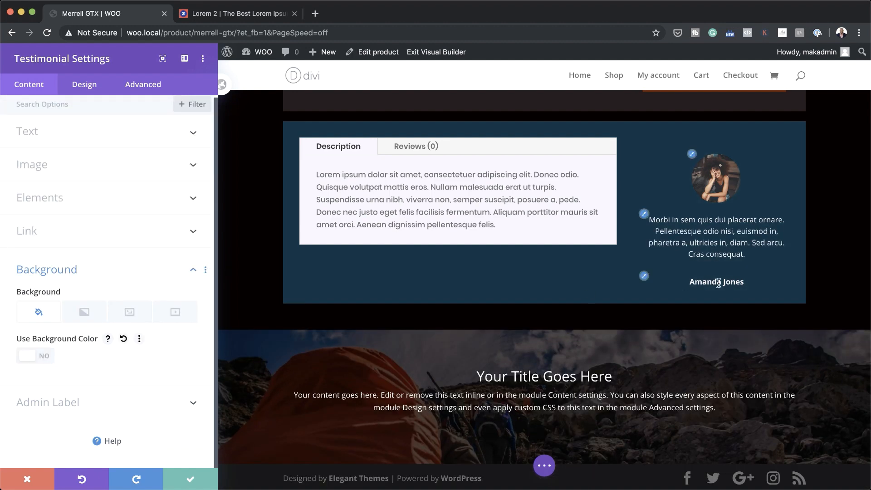
- Set the testimonial's body font to Poppins and its body text size to 12px
{"action": "scroll", "coordinate": [645, 275], "scroll_direction": "up", "scroll_amount": 2}
{"action": "left_click", "coordinate": [643, 270]}
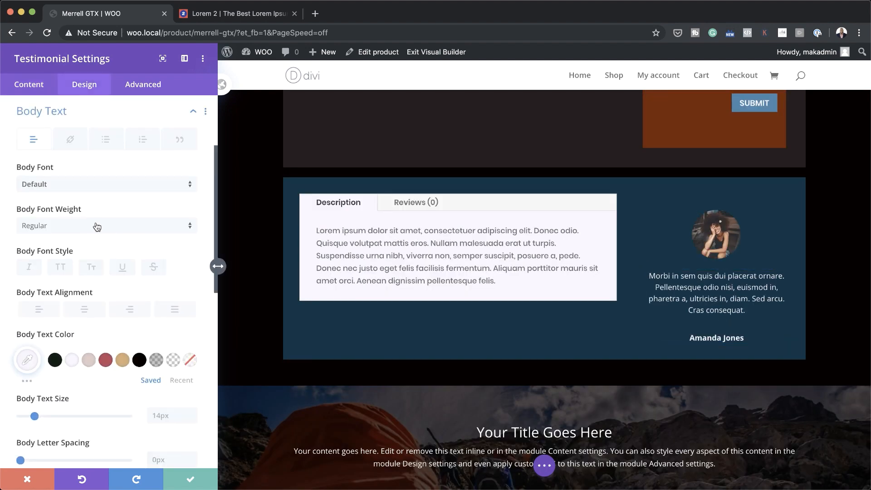
{"action": "left_click", "coordinate": [80, 184]}
{"action": "left_click", "coordinate": [83, 153]}
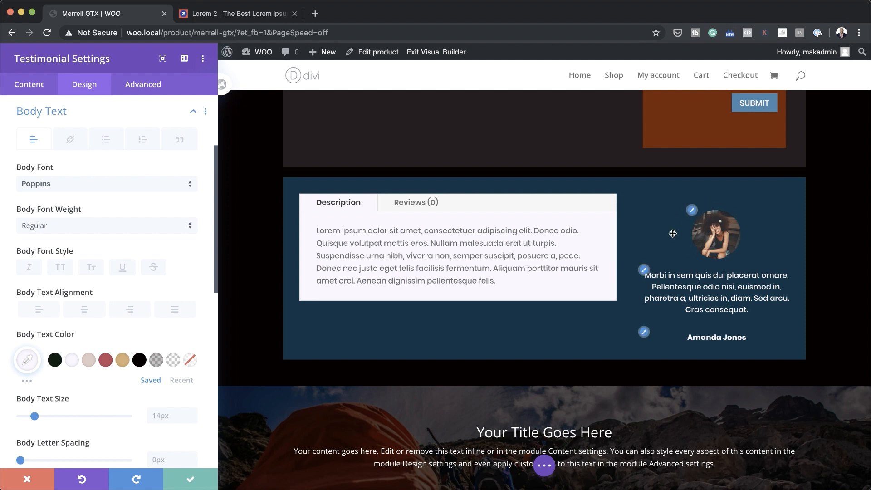
{"action": "scroll", "coordinate": [130, 311], "scroll_direction": "down", "scroll_amount": 1}
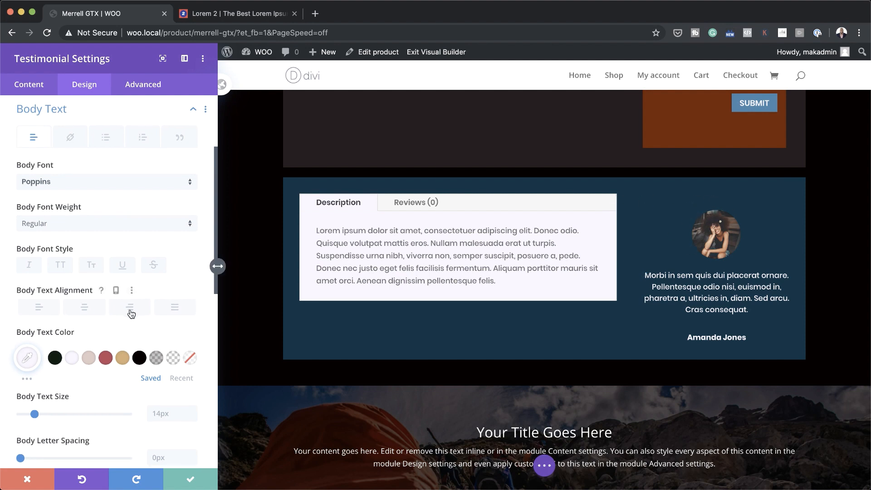
{"action": "scroll", "coordinate": [583, 241], "scroll_direction": "down", "scroll_amount": 1}
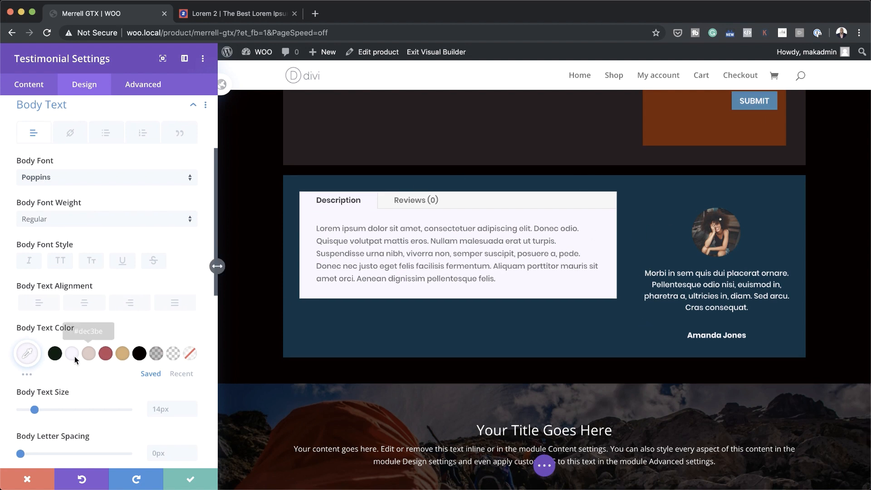
{"action": "scroll", "coordinate": [48, 389], "scroll_direction": "down", "scroll_amount": 1}
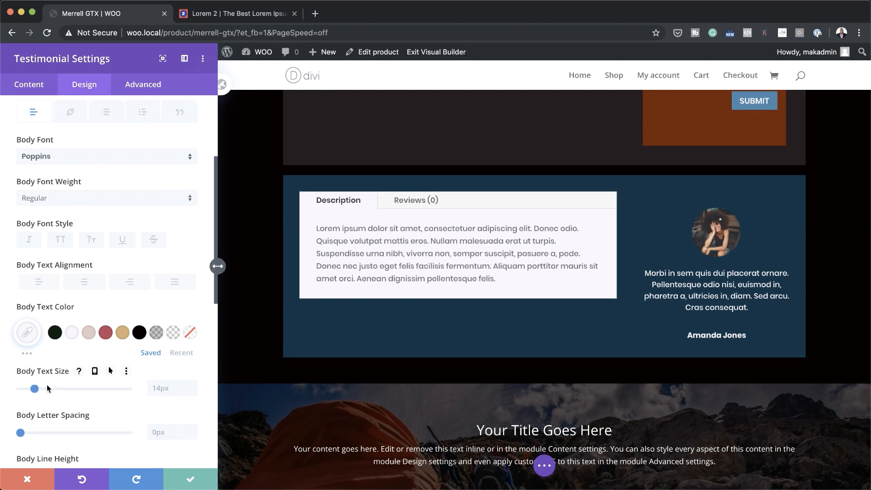
{"action": "left_click_drag", "start_coordinate": [34, 388], "coordinate": [32, 389]}
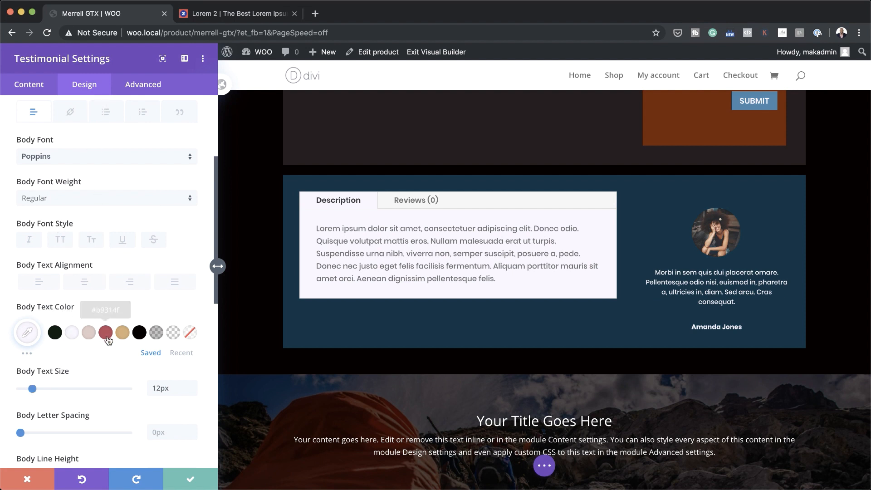
- Set the testimonial's top margin and top padding to 0px and save the module
{"action": "scroll", "coordinate": [105, 363], "scroll_direction": "down", "scroll_amount": 10}
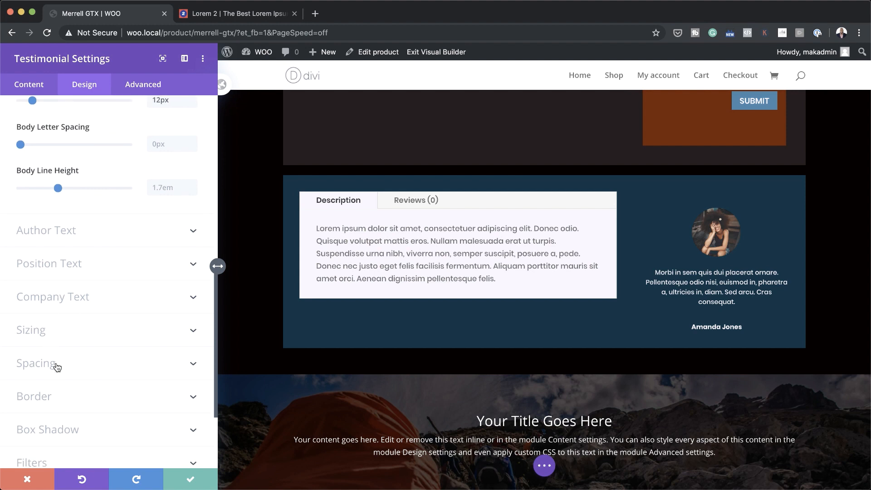
{"action": "left_click", "coordinate": [57, 367]}
{"action": "left_click", "coordinate": [28, 160]}
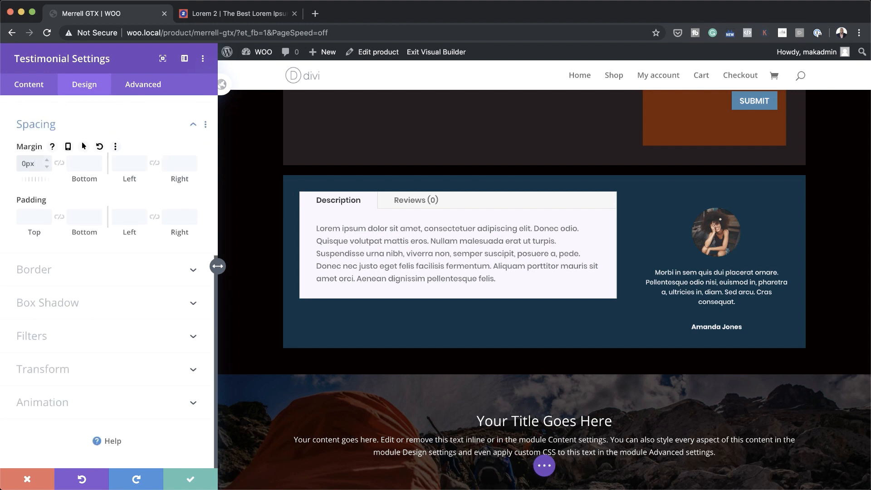
{"action": "left_click", "coordinate": [29, 217]}
{"action": "type", "text": "0"}
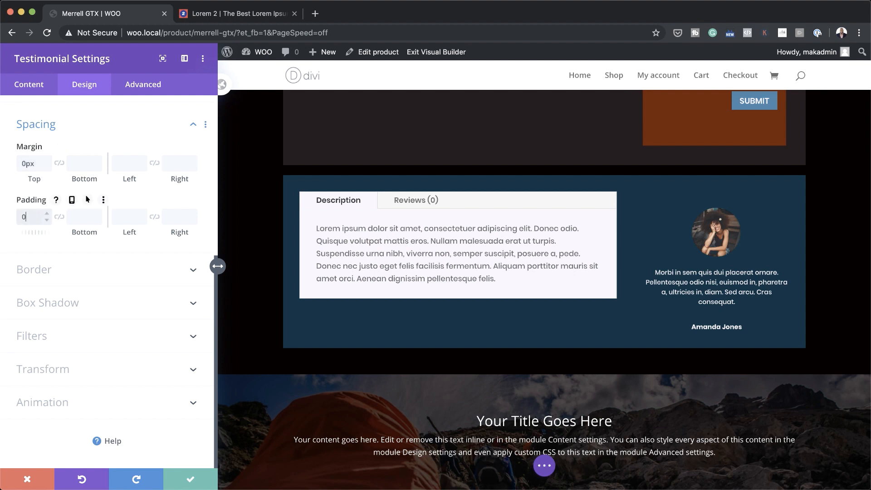
{"action": "type", "text": "px"}
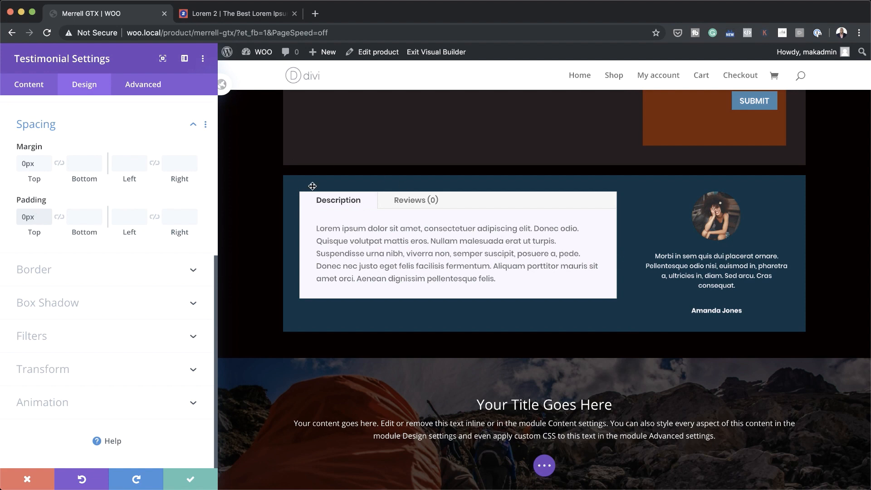
{"action": "left_click", "coordinate": [190, 479]}
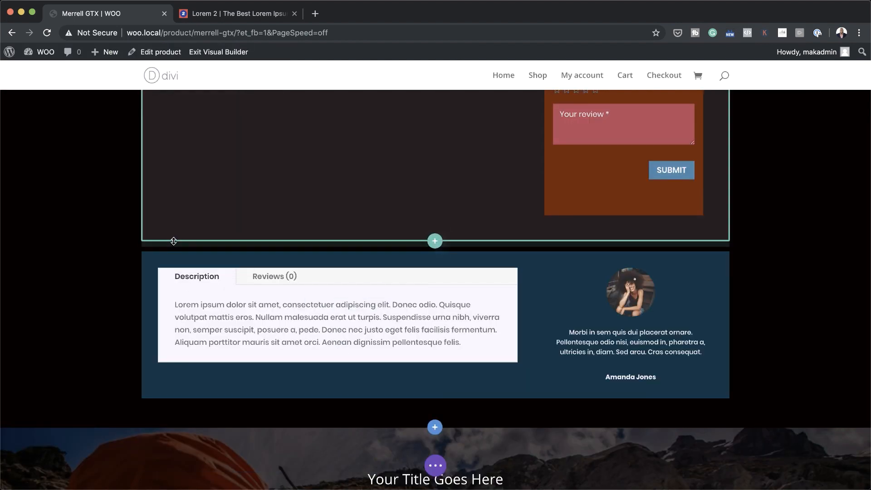
- Replace the call to action's body placeholder with the lorem ipsum paragraph beginning "Praesent dapibus, neque id cursus faucibus"
{"action": "scroll", "coordinate": [117, 210], "scroll_direction": "up", "scroll_amount": 3}
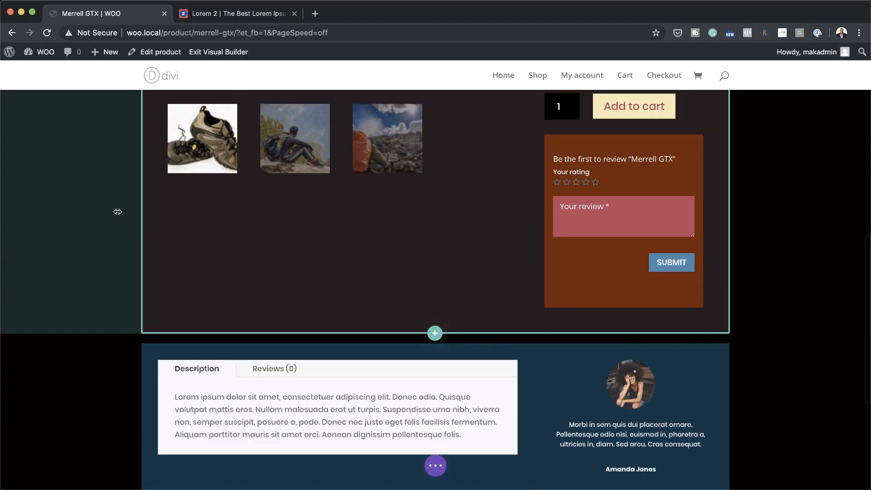
{"action": "scroll", "coordinate": [117, 211], "scroll_direction": "down", "scroll_amount": 8}
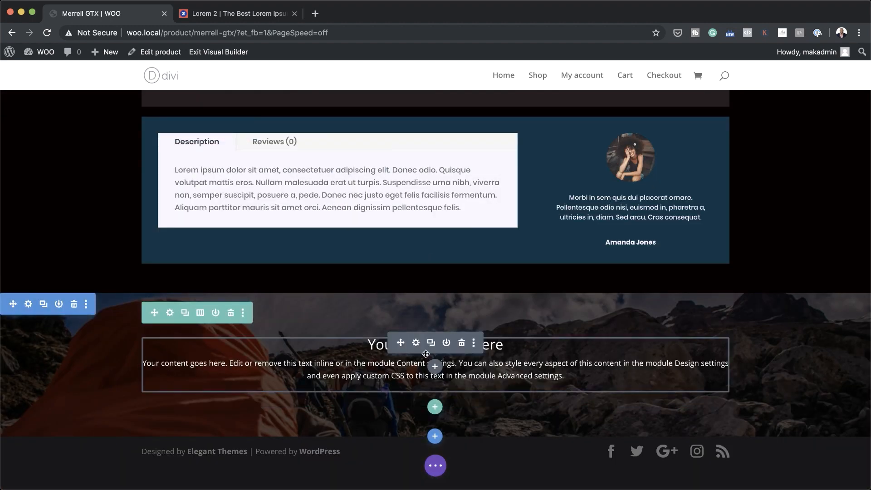
{"action": "left_click", "coordinate": [415, 343]}
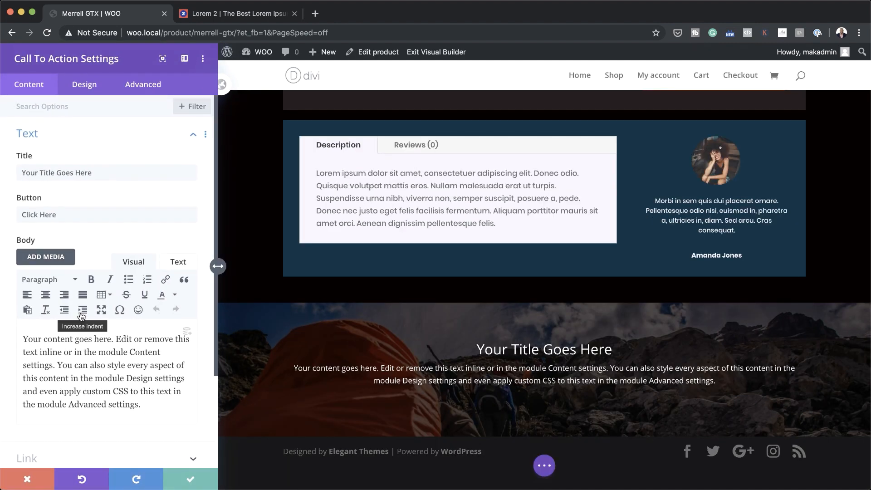
{"action": "left_click", "coordinate": [238, 22]}
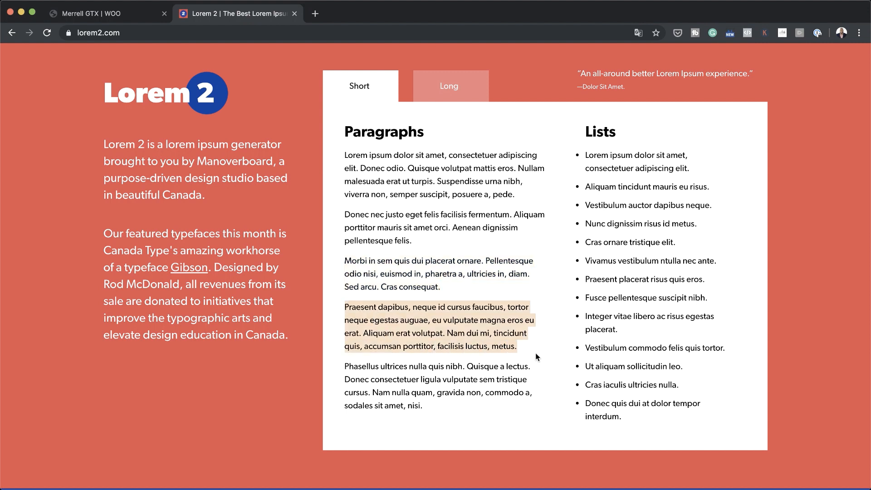
{"action": "left_click", "coordinate": [126, 15]}
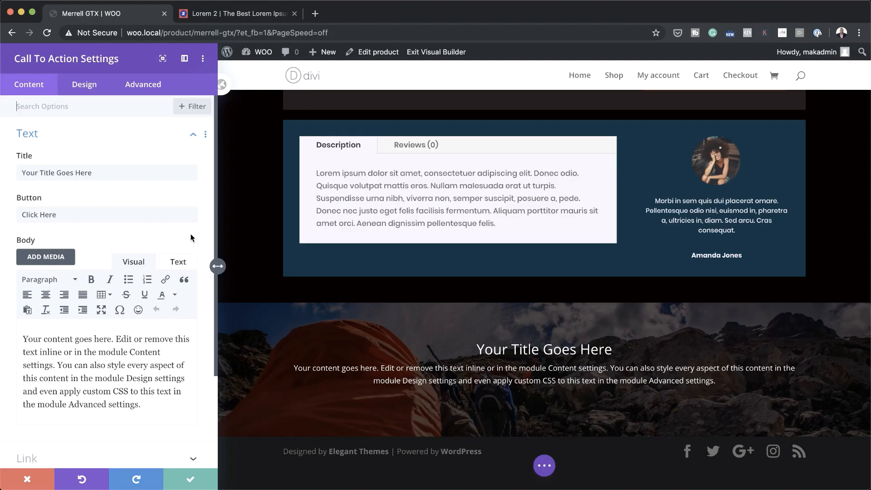
{"action": "left_click_drag", "start_coordinate": [24, 340], "coordinate": [170, 408]}
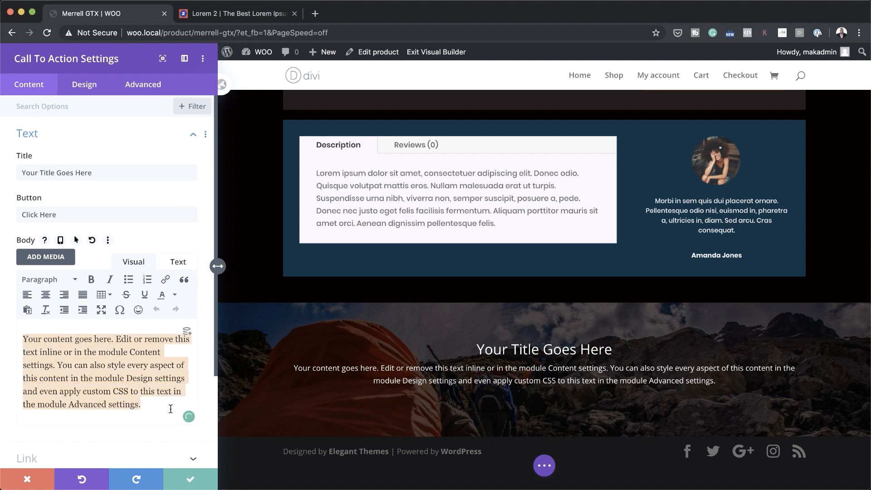
{"action": "type", "text": "Praesent dapibus, neque id cursus faucibus, tortor neque egestas auguae, eu vulputate magna eros eu erat. Aliquam erat volutpat. Nam dui mi, tincidunt quis, accumsan porttitor, facilisis luctus, metus."}
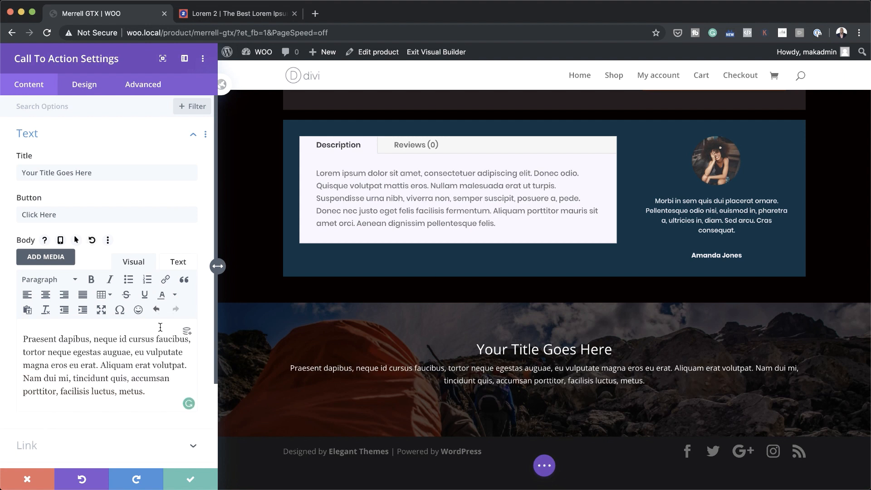
- Set the call to action's button text to "Get Your 10% Discount now!" and its button link URL to "#"
{"action": "triple_click", "coordinate": [66, 215]}
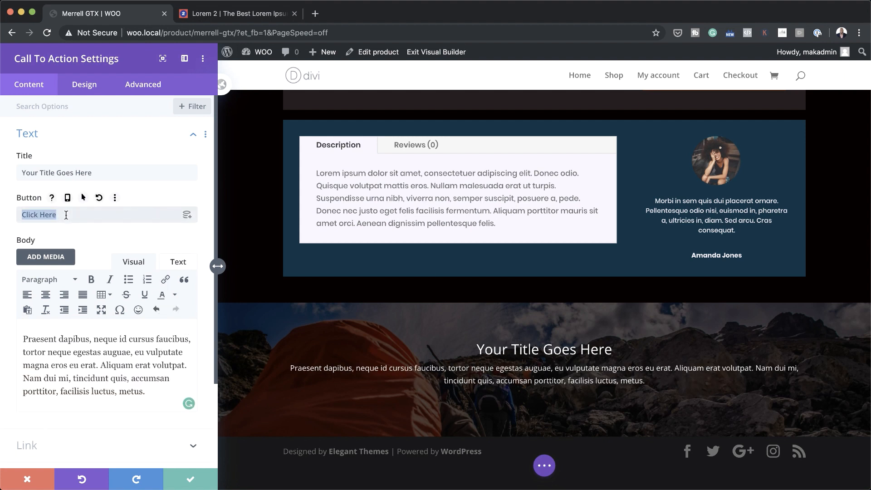
{"action": "type", "text": "Get Your 10% D"}
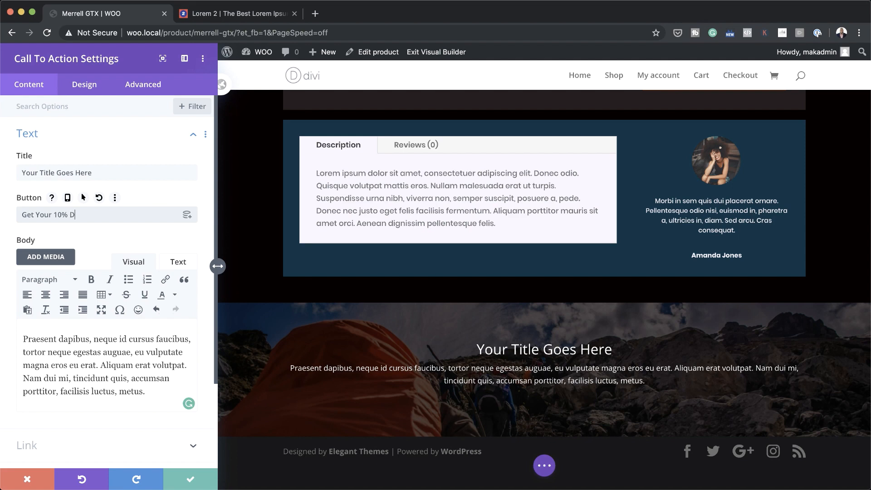
{"action": "type", "text": "iscount now!"}
{"action": "scroll", "coordinate": [100, 397], "scroll_direction": "down", "scroll_amount": 5}
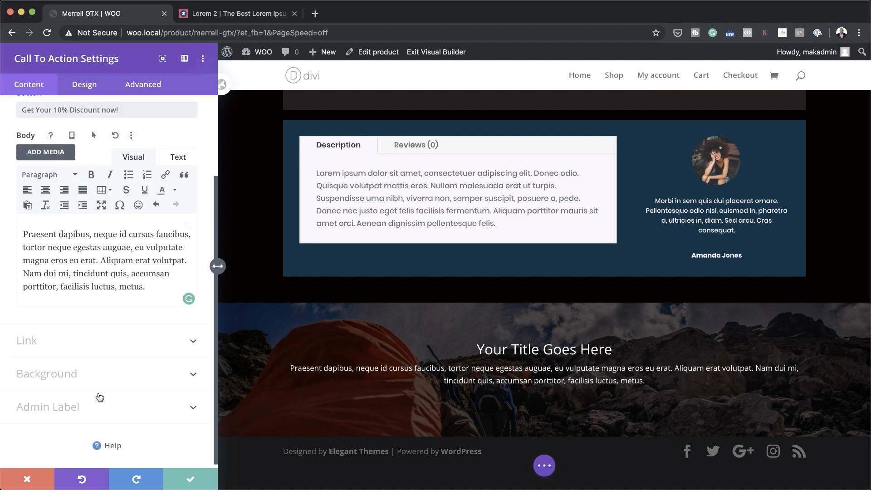
{"action": "left_click", "coordinate": [50, 340]}
{"action": "left_click", "coordinate": [53, 196]}
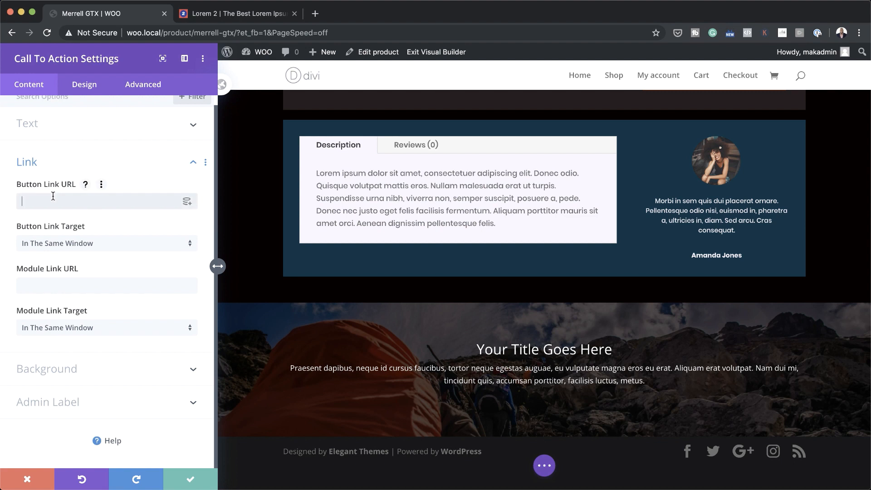
{"action": "type", "text": "#"}
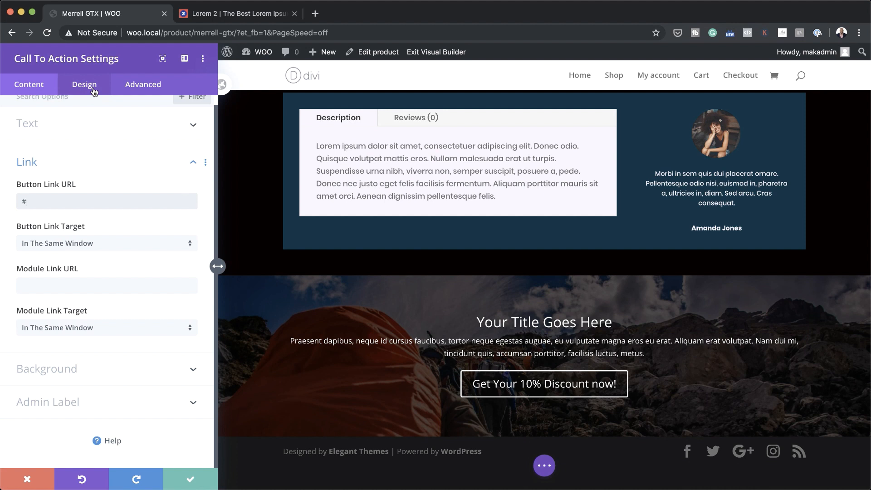
- Set the call to action's title font to Poppins, trying the uppercase style and turning it off again
{"action": "left_click", "coordinate": [94, 90]}
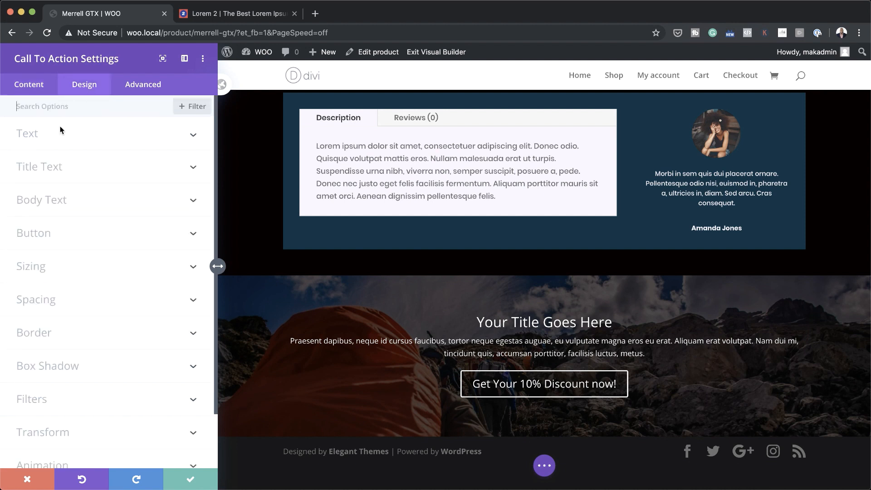
{"action": "left_click", "coordinate": [58, 141]}
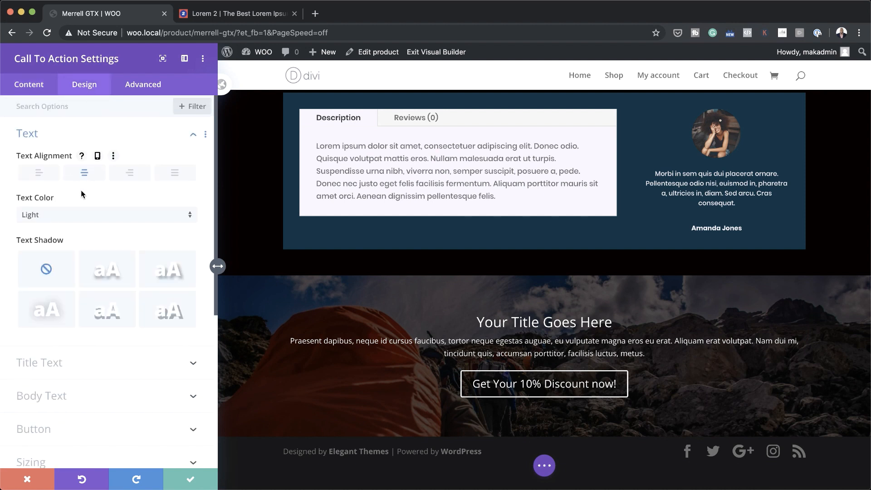
{"action": "left_click", "coordinate": [71, 363]}
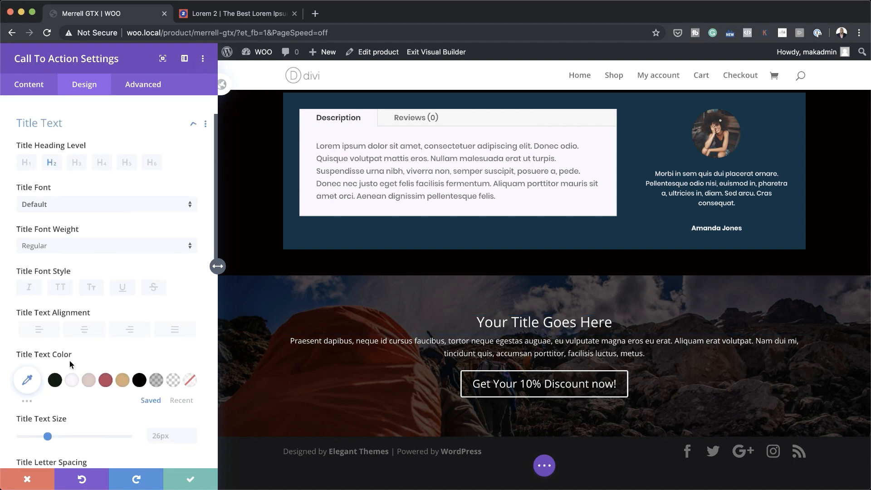
{"action": "left_click", "coordinate": [83, 194]}
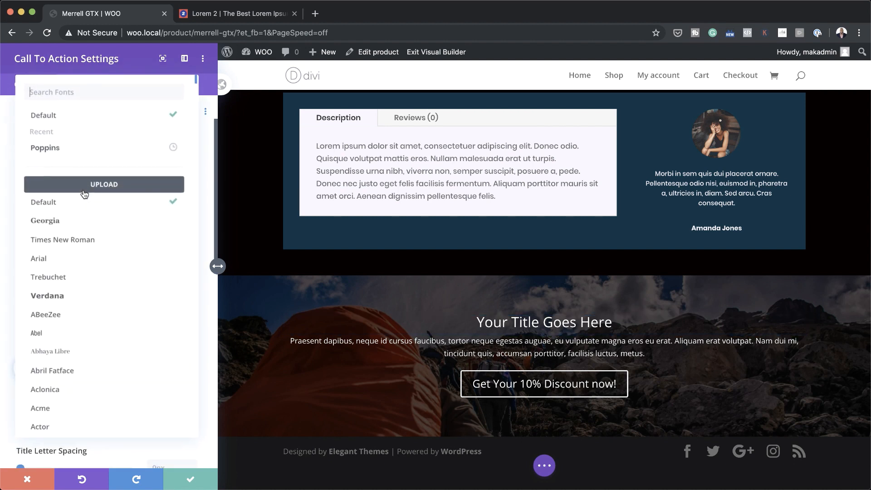
{"action": "left_click", "coordinate": [85, 148]}
{"action": "left_click", "coordinate": [61, 276]}
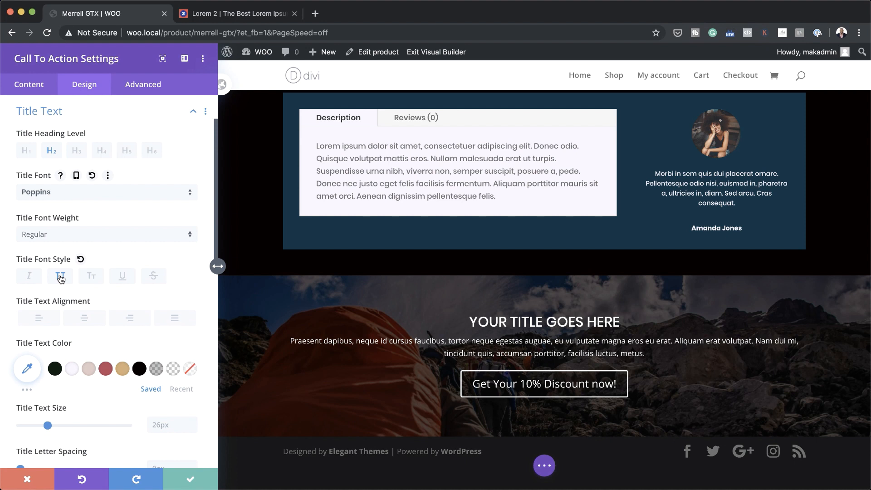
{"action": "left_click", "coordinate": [60, 277]}
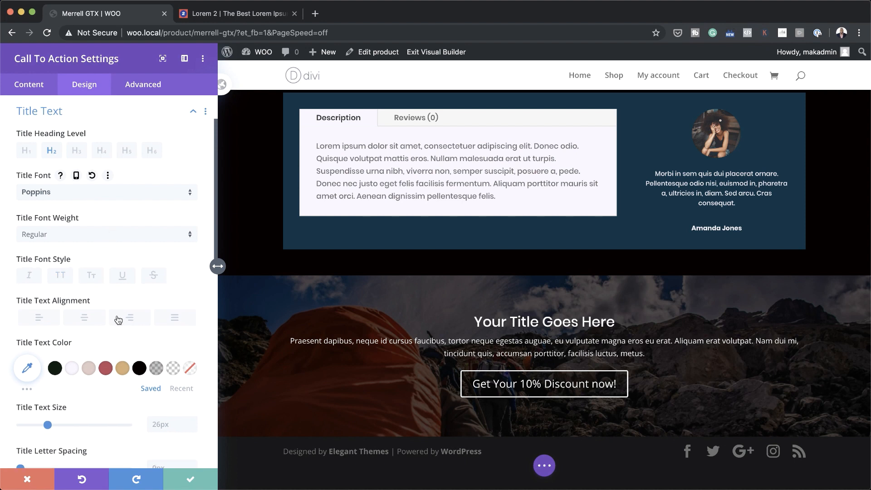
- Set the call to action's body font to Poppins
{"action": "scroll", "coordinate": [115, 380], "scroll_direction": "down", "scroll_amount": 2}
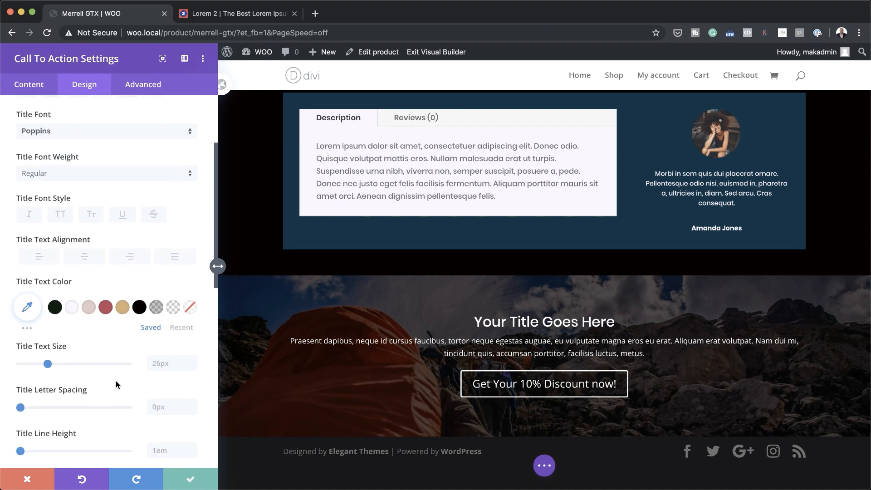
{"action": "scroll", "coordinate": [119, 393], "scroll_direction": "down", "scroll_amount": 5}
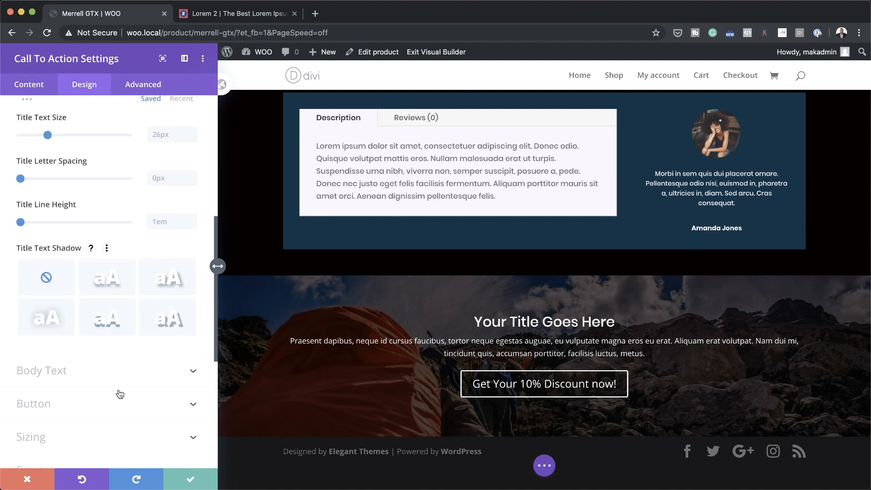
{"action": "left_click", "coordinate": [90, 316]}
{"action": "left_click", "coordinate": [76, 164]}
{"action": "left_click", "coordinate": [78, 148]}
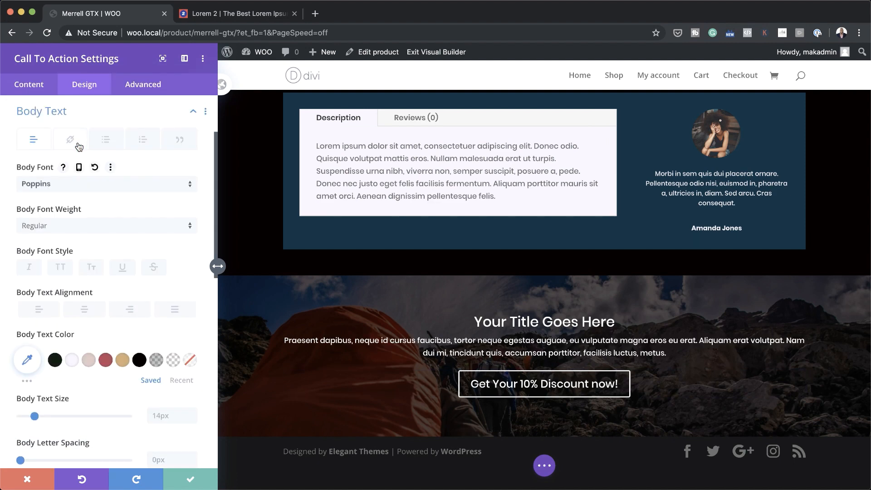
- Enable custom styles for the call to action's button and set its text to uppercase
{"action": "scroll", "coordinate": [115, 362], "scroll_direction": "down", "scroll_amount": 10}
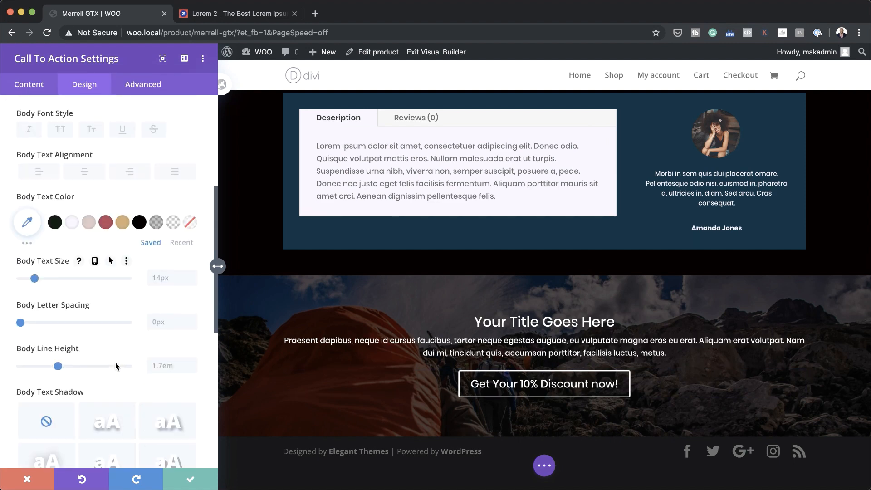
{"action": "scroll", "coordinate": [96, 294], "scroll_direction": "up", "scroll_amount": 2}
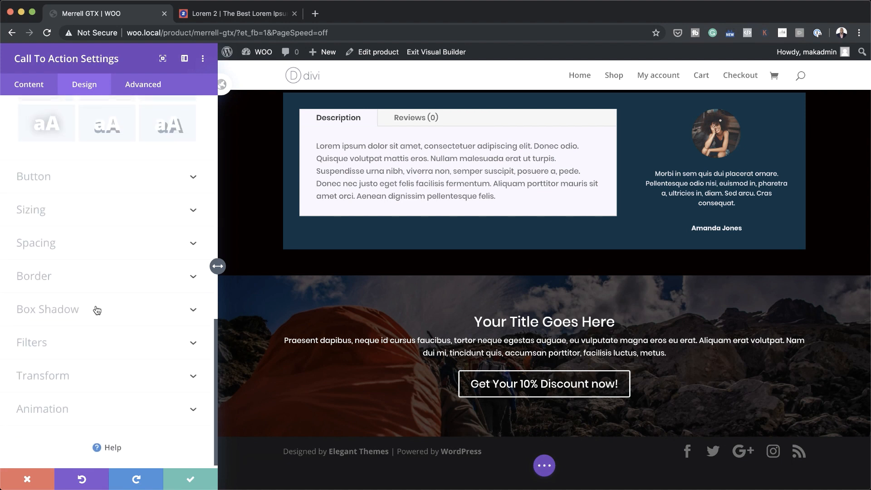
{"action": "scroll", "coordinate": [95, 290], "scroll_direction": "up", "scroll_amount": 1}
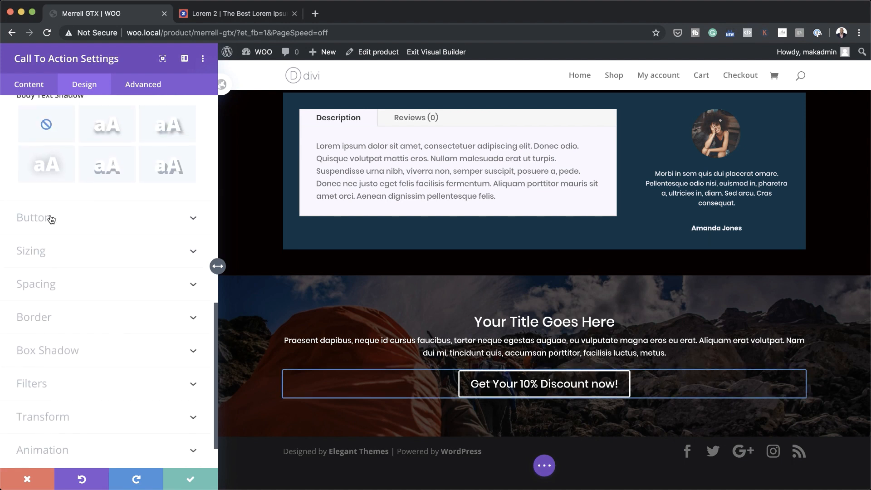
{"action": "left_click", "coordinate": [78, 219]}
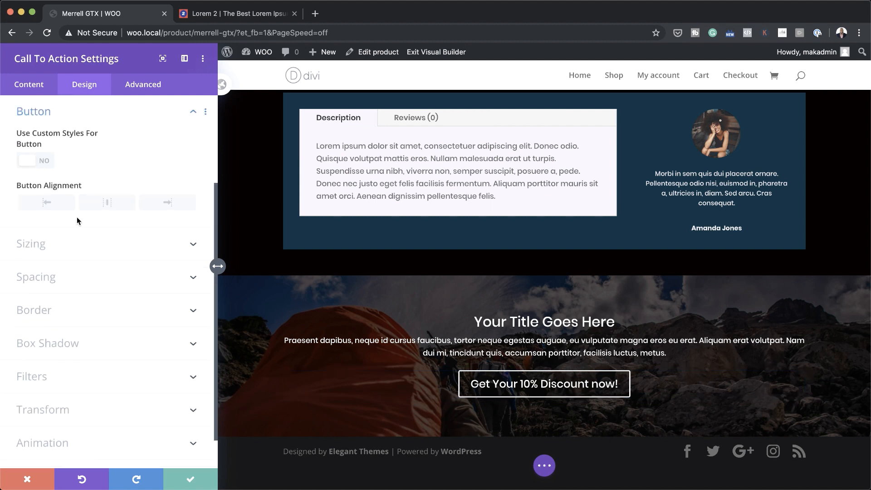
{"action": "left_click", "coordinate": [44, 161]}
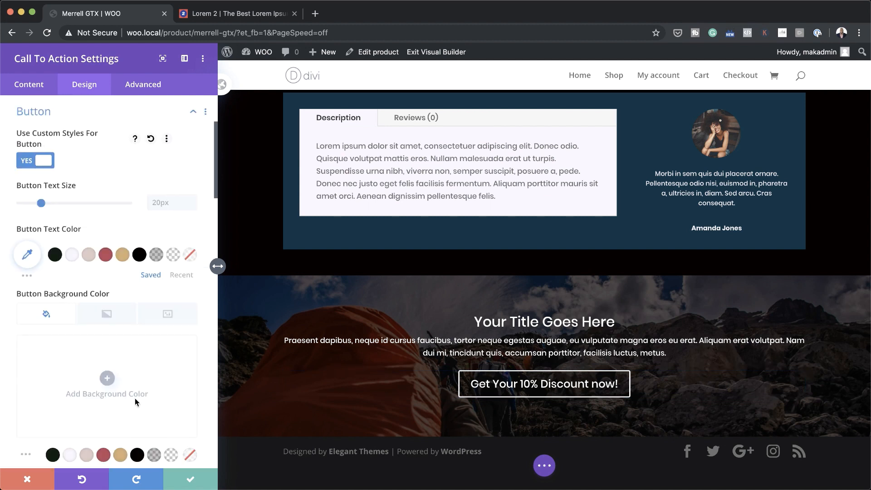
{"action": "scroll", "coordinate": [135, 398], "scroll_direction": "down", "scroll_amount": 10}
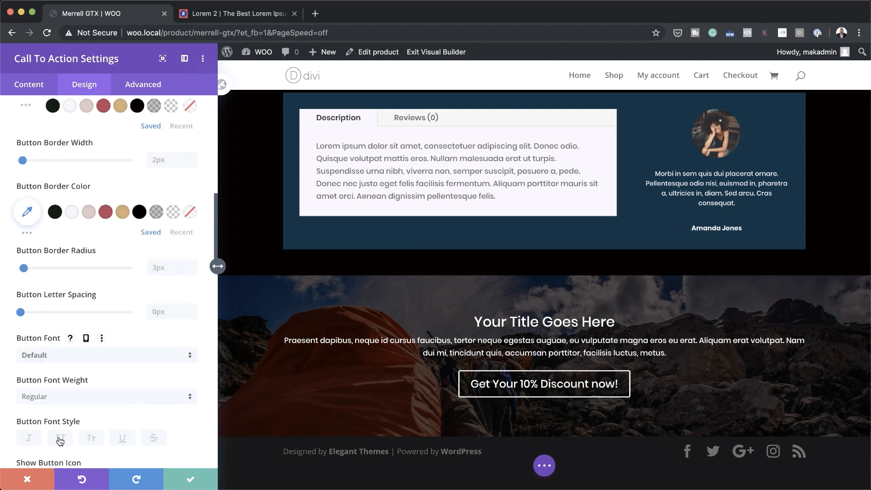
{"action": "left_click", "coordinate": [60, 439]}
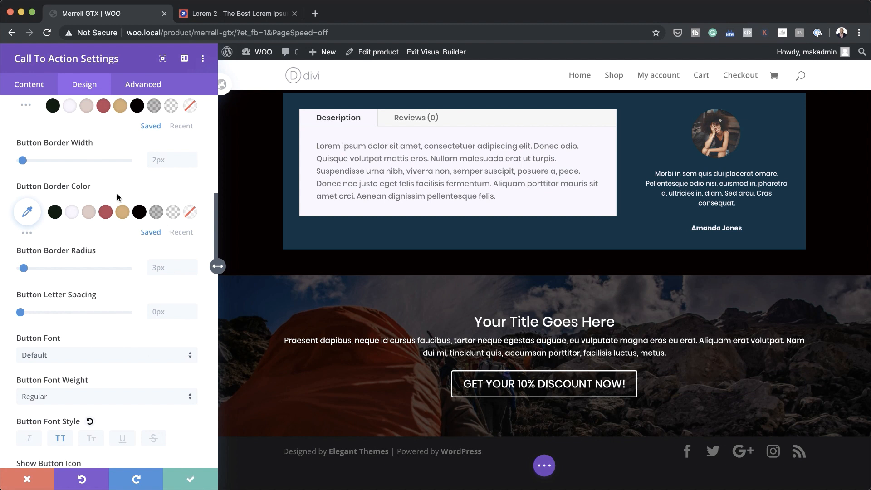
- Set the call to action module's width to 64%, align it to the center, and save its settings
{"action": "scroll", "coordinate": [117, 196], "scroll_direction": "up", "scroll_amount": 5}
{"action": "left_click", "coordinate": [29, 85]}
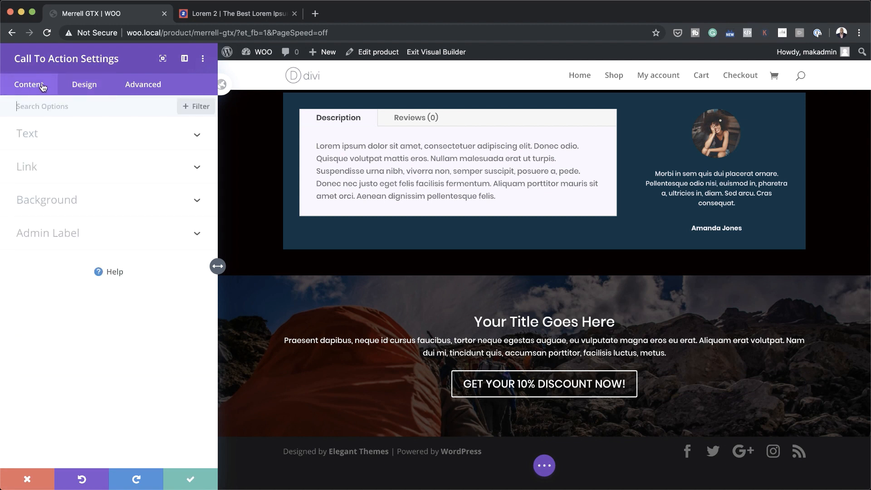
{"action": "left_click", "coordinate": [91, 88]}
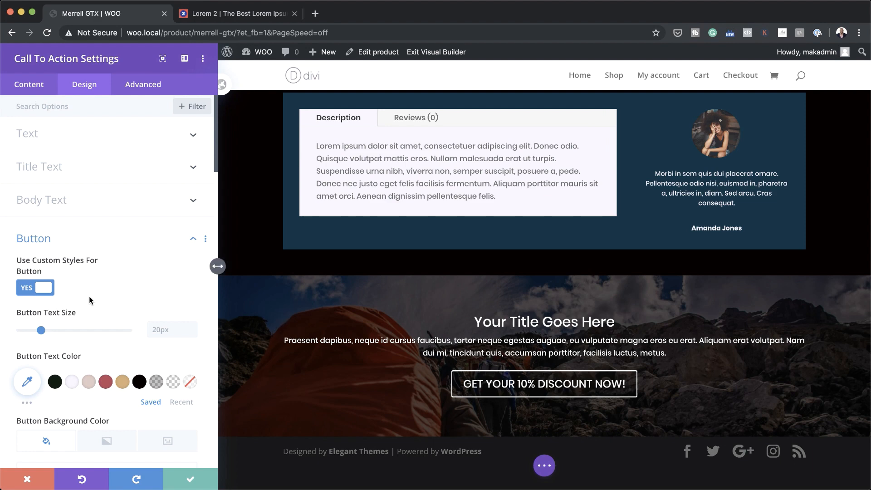
{"action": "scroll", "coordinate": [89, 297], "scroll_direction": "down", "scroll_amount": 15}
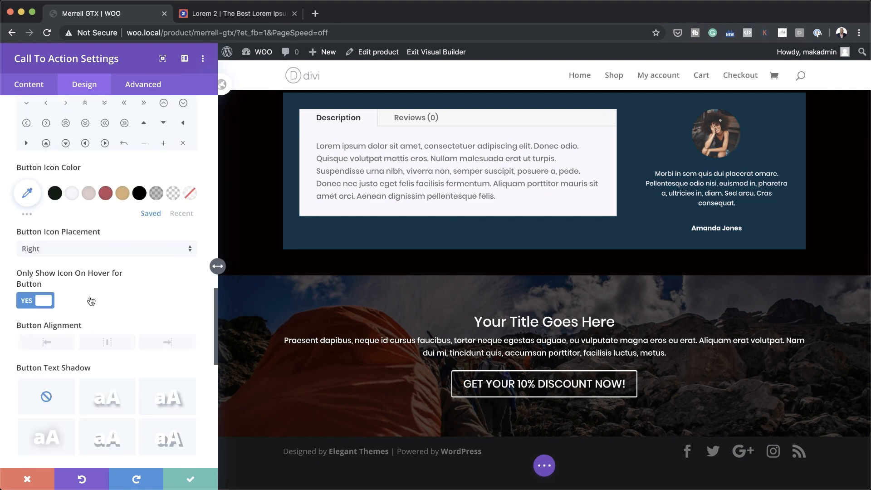
{"action": "left_click", "coordinate": [91, 320]}
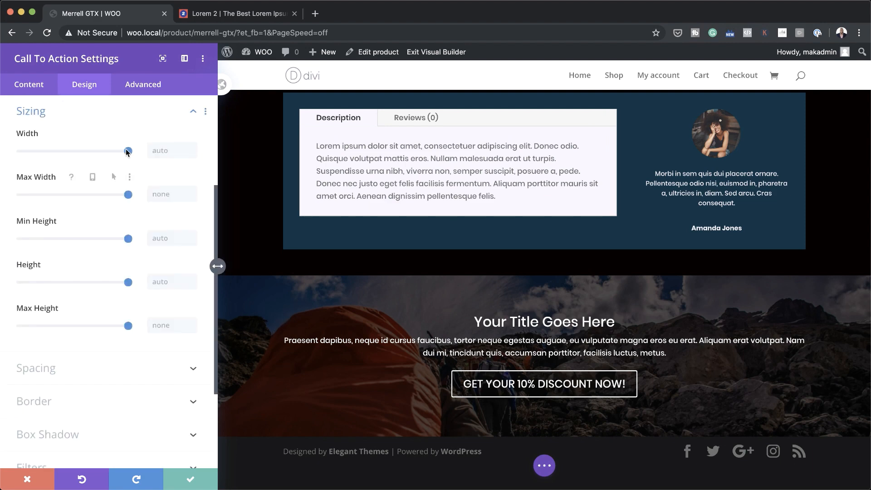
{"action": "left_click_drag", "start_coordinate": [128, 150], "coordinate": [89, 153]}
{"action": "left_click", "coordinate": [109, 239]}
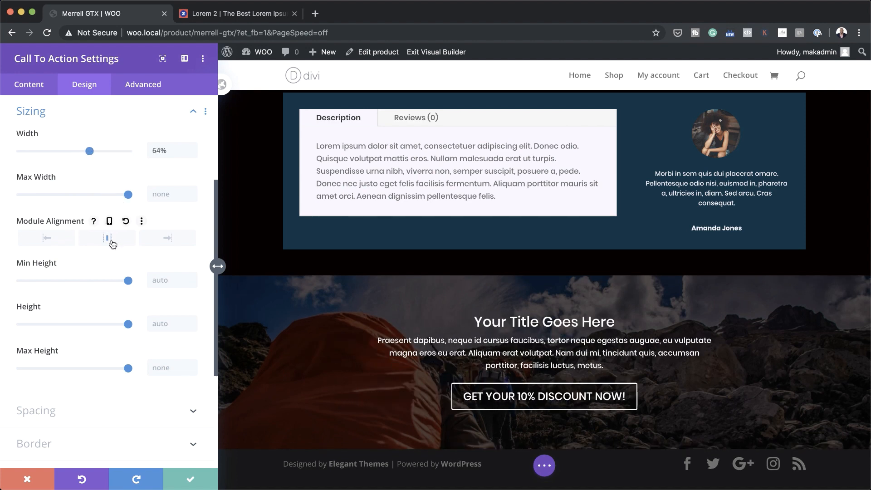
{"action": "left_click", "coordinate": [193, 477]}
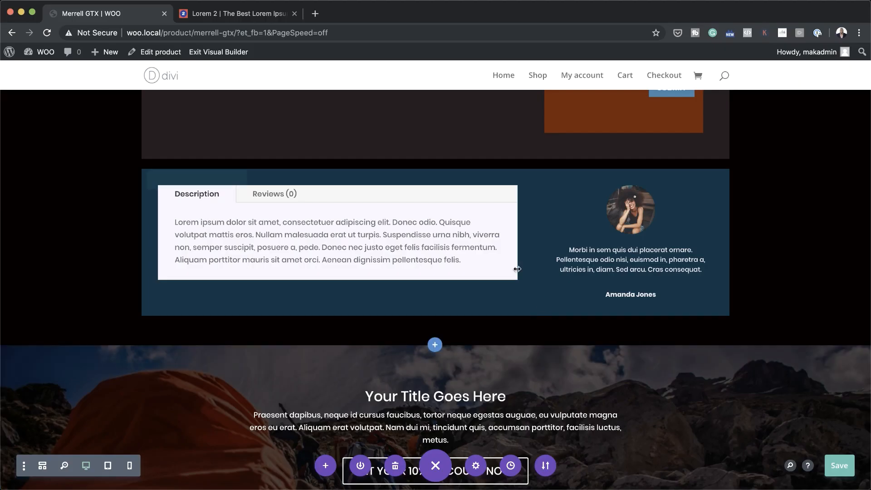
- Exit the visual builder and check the live product page's image gallery, including its thumbnails and enlarged view
{"action": "left_click", "coordinate": [218, 53]}
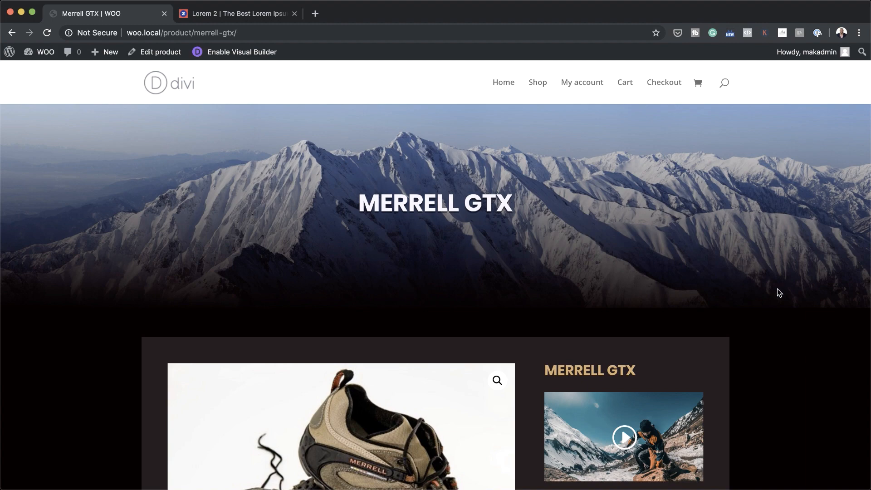
{"action": "scroll", "coordinate": [777, 289], "scroll_direction": "down", "scroll_amount": 4}
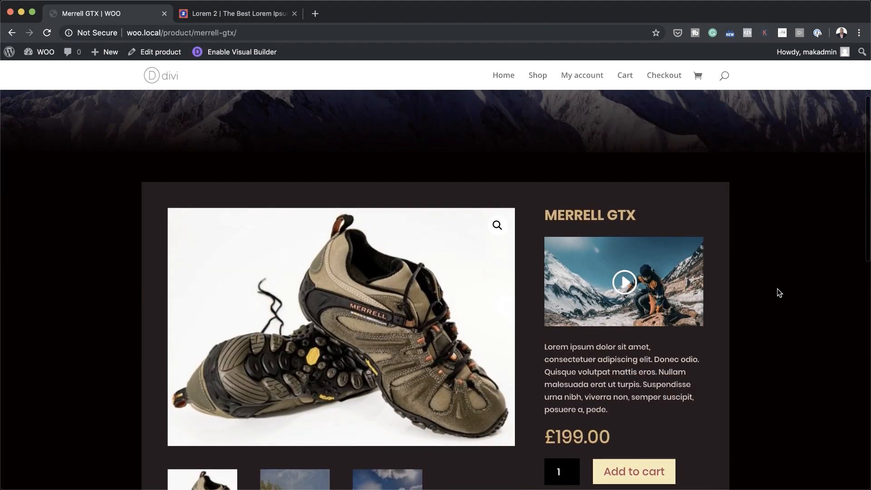
{"action": "scroll", "coordinate": [777, 291], "scroll_direction": "down", "scroll_amount": 2}
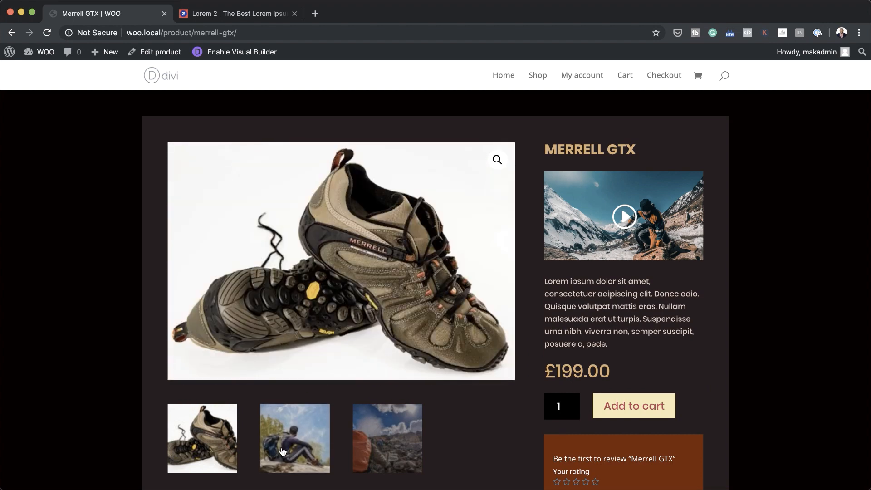
{"action": "left_click", "coordinate": [282, 451]}
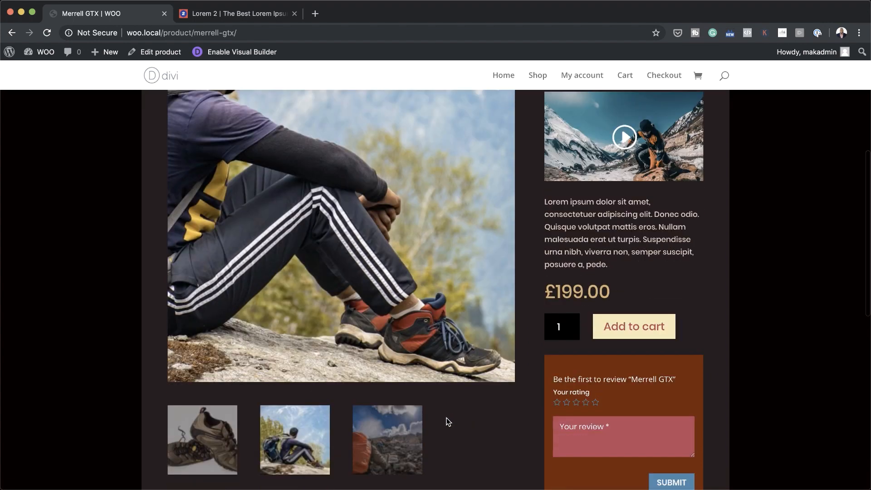
{"action": "left_click", "coordinate": [397, 429]}
{"action": "scroll", "coordinate": [459, 419], "scroll_direction": "up", "scroll_amount": 3}
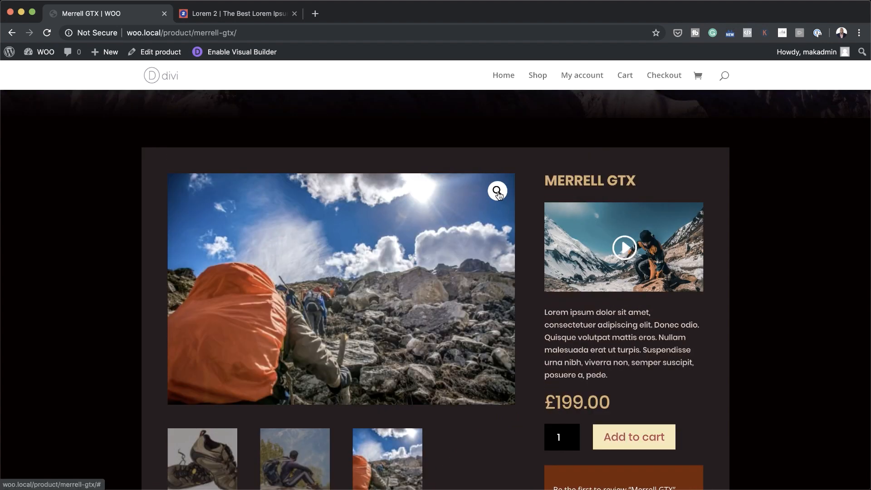
{"action": "left_click", "coordinate": [497, 192]}
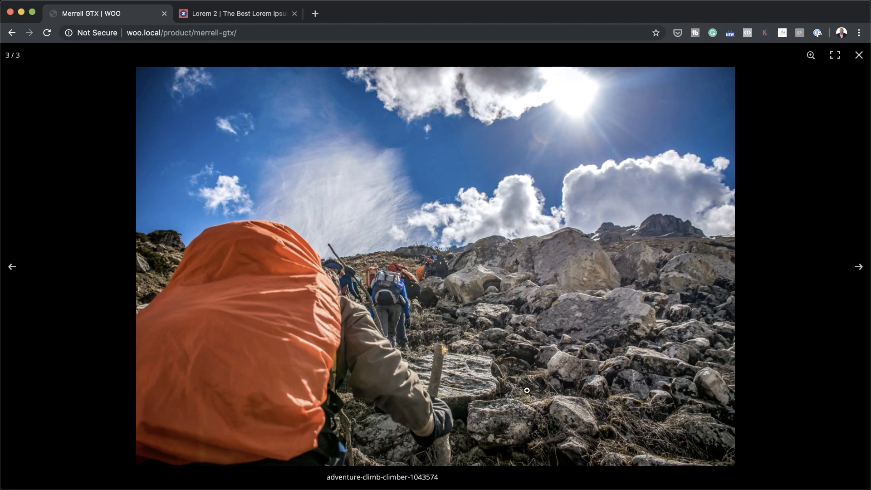
{"action": "left_click", "coordinate": [864, 270]}
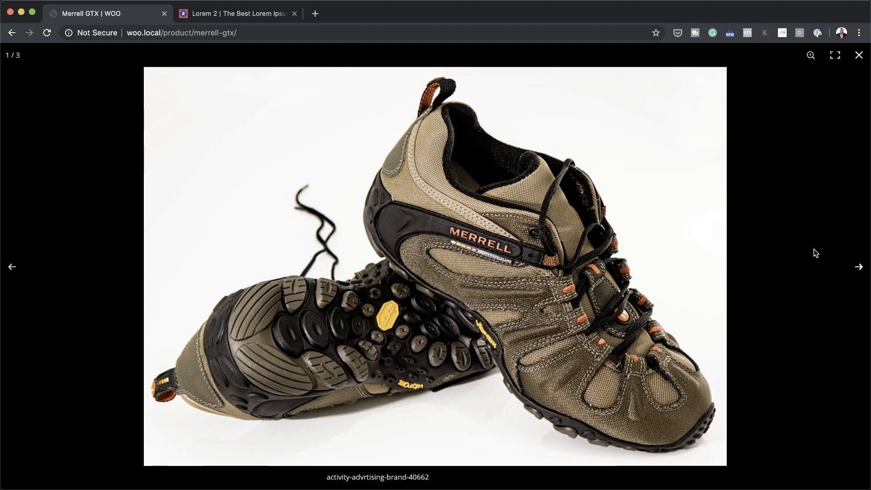
{"action": "left_click", "coordinate": [812, 251]}
{"action": "scroll", "coordinate": [639, 384], "scroll_direction": "down", "scroll_amount": 1}
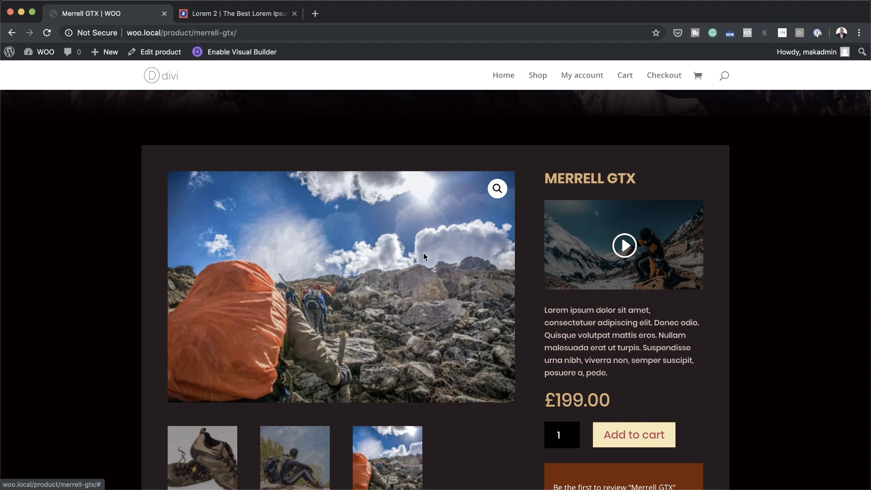
{"action": "scroll", "coordinate": [665, 388], "scroll_direction": "down", "scroll_amount": 3}
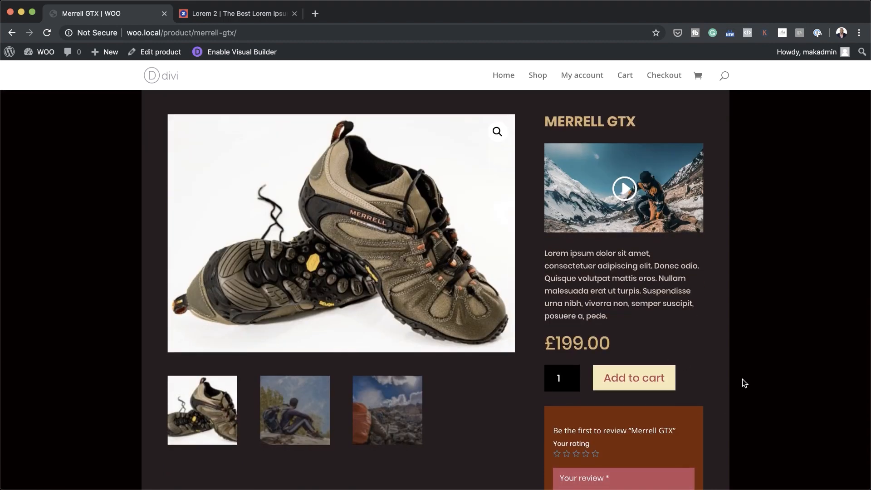
- Submit a four-star review of the product reading "Love the product 🙂"
{"action": "scroll", "coordinate": [740, 381], "scroll_direction": "down", "scroll_amount": 5}
{"action": "scroll", "coordinate": [743, 382], "scroll_direction": "down", "scroll_amount": 5}
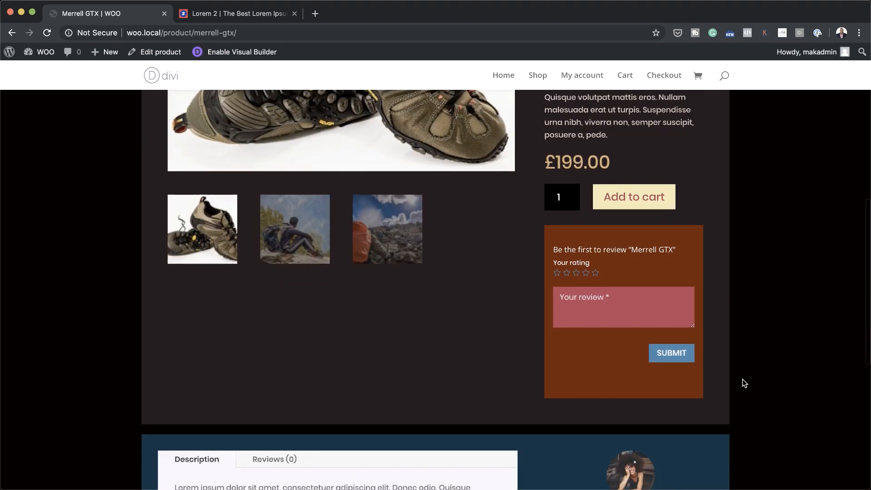
{"action": "left_click", "coordinate": [585, 269]}
{"action": "left_click", "coordinate": [582, 295]}
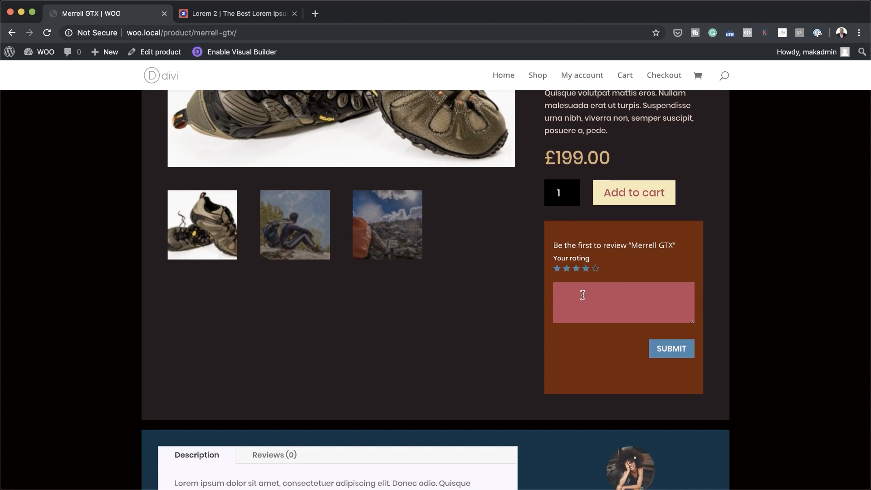
{"action": "left_click", "coordinate": [683, 353]}
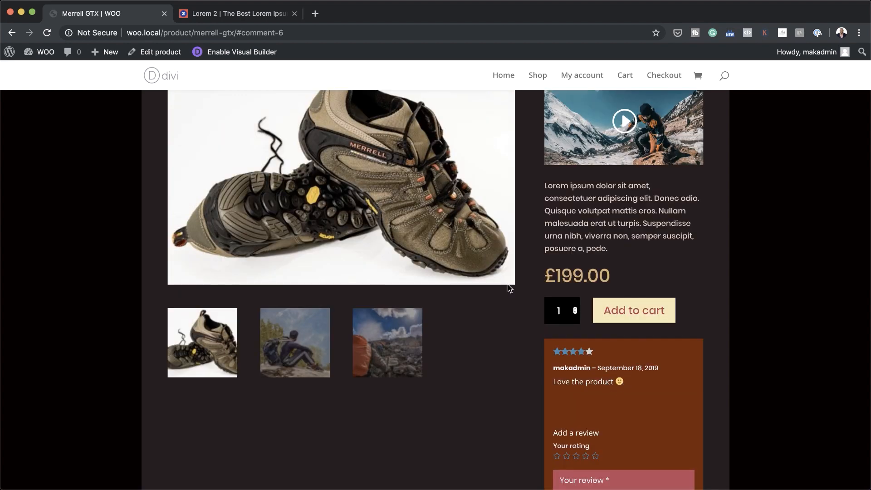
{"action": "scroll", "coordinate": [464, 228], "scroll_direction": "down", "scroll_amount": 4}
{"action": "scroll", "coordinate": [482, 227], "scroll_direction": "up", "scroll_amount": 2}
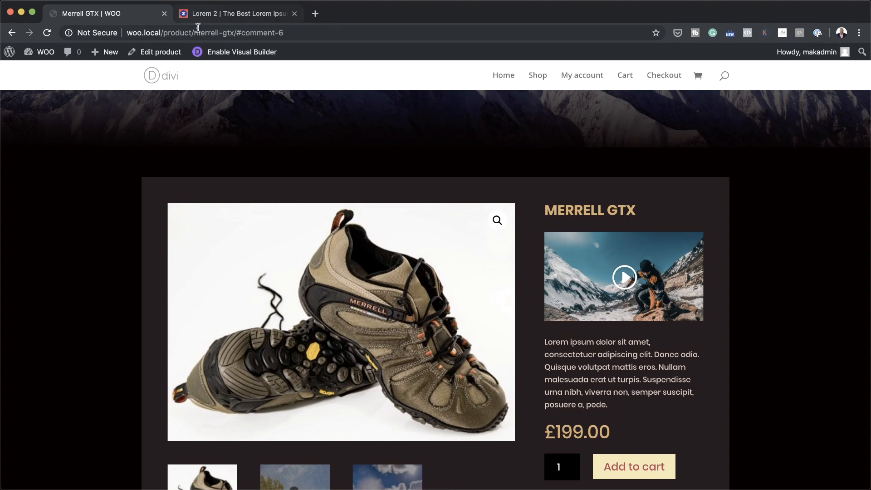
- Enable the visual builder again and delete the reviews module below Add to Cart
{"action": "left_click", "coordinate": [234, 51]}
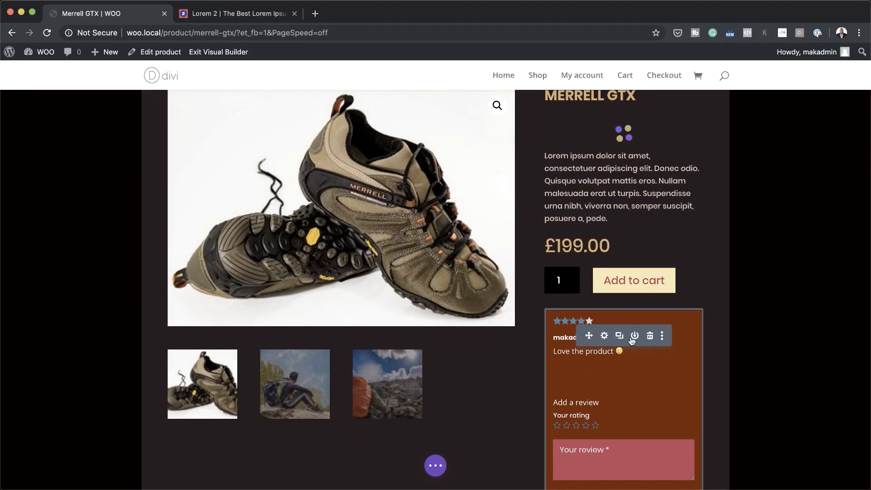
{"action": "scroll", "coordinate": [627, 360], "scroll_direction": "down", "scroll_amount": 5}
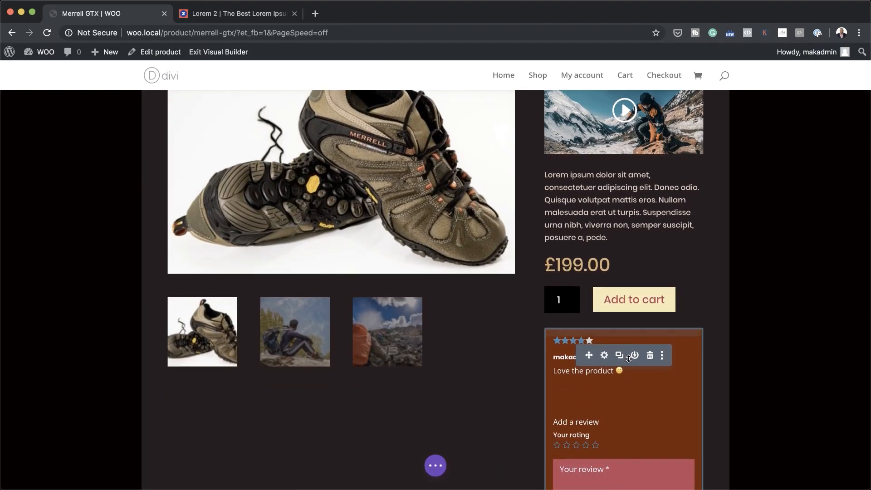
{"action": "left_click", "coordinate": [650, 289]}
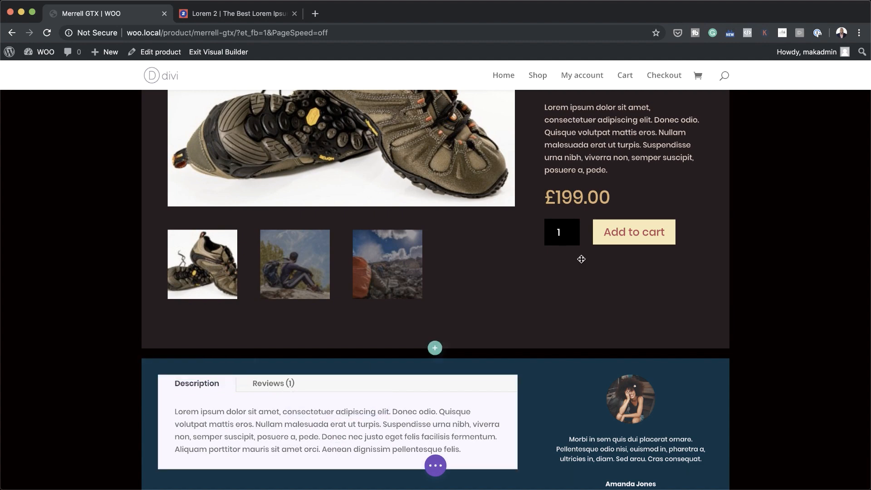
- Insert a Woo Rating module between the price and Add to Cart, keeping This Product as its product
{"action": "left_click", "coordinate": [623, 221]}
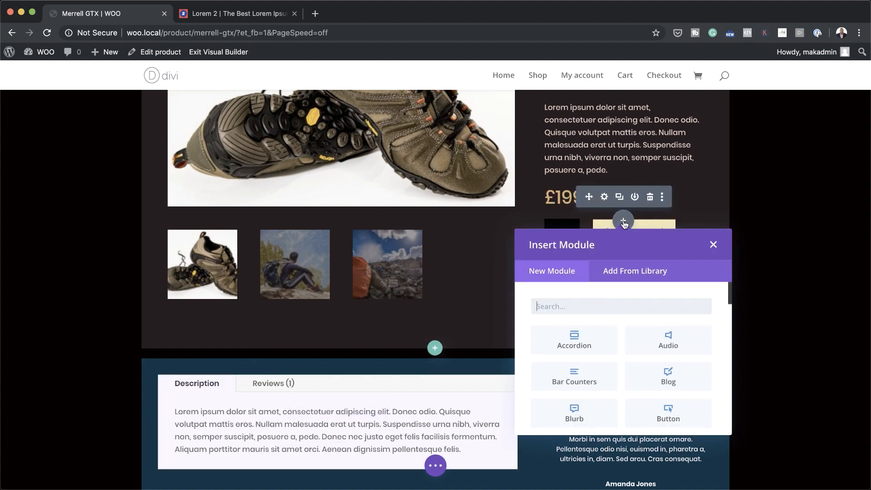
{"action": "type", "text": "woo r"}
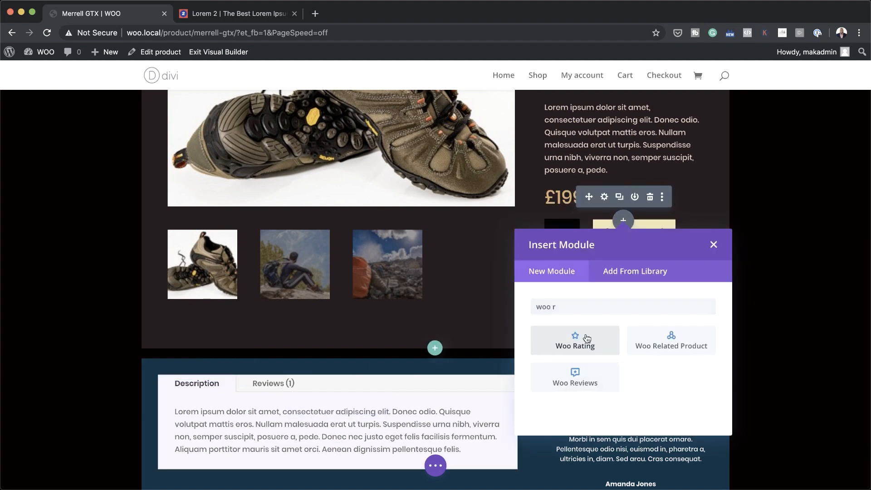
{"action": "left_click", "coordinate": [587, 338]}
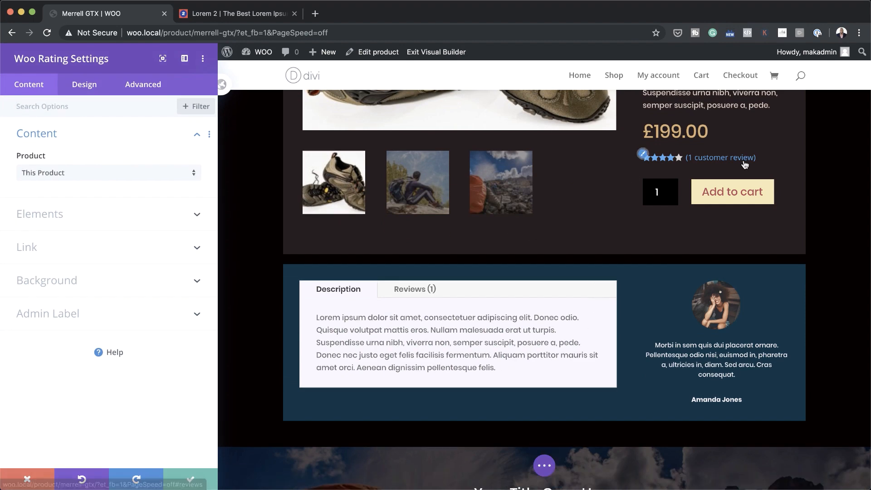
{"action": "left_click", "coordinate": [192, 481]}
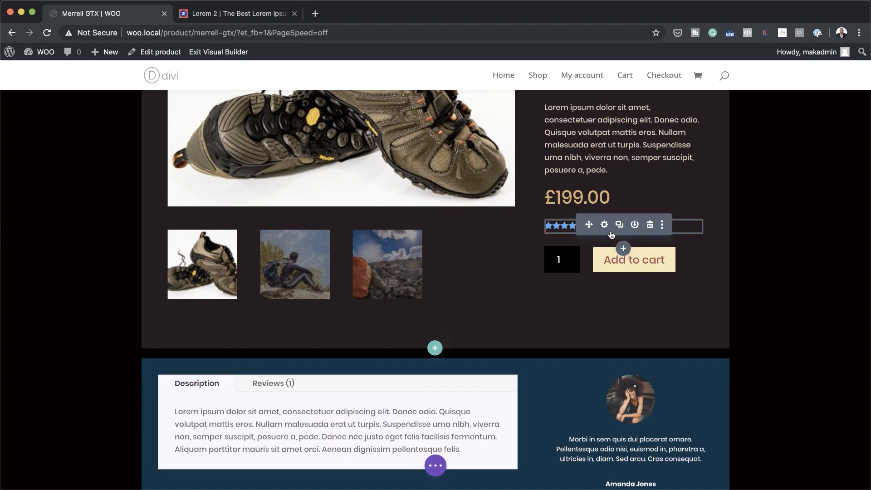
- Set the Woo Rating module's star rating text size to 16px and letter spacing to 3px
{"action": "scroll", "coordinate": [607, 304], "scroll_direction": "up", "scroll_amount": 2}
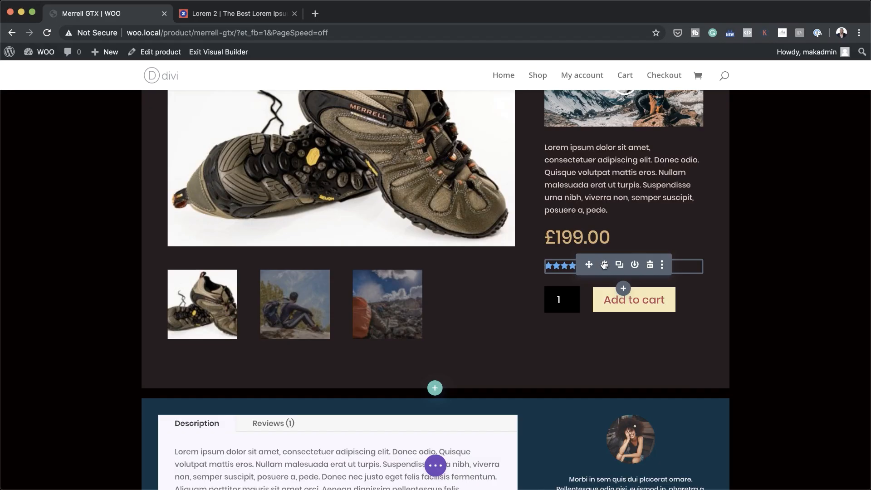
{"action": "left_click", "coordinate": [605, 265]}
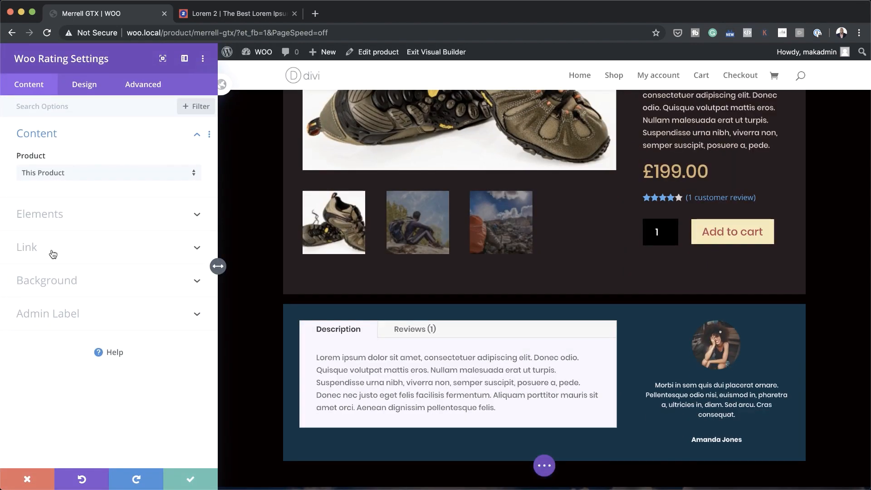
{"action": "left_click", "coordinate": [79, 91]}
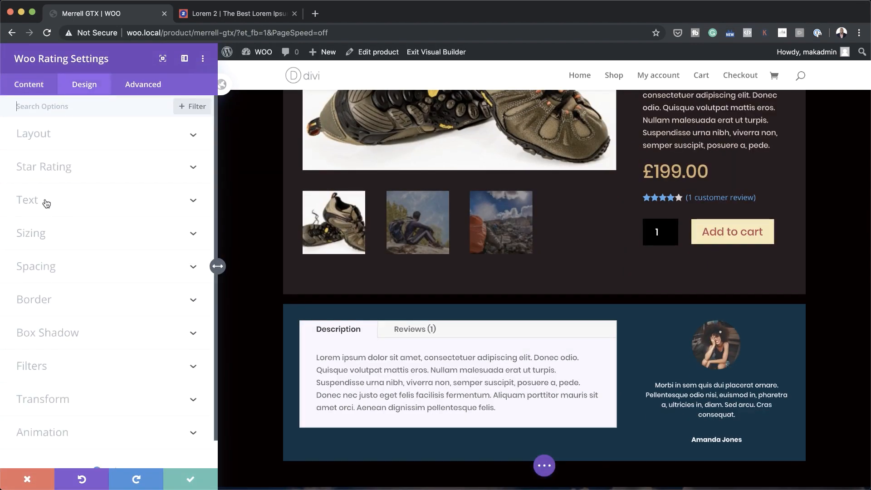
{"action": "left_click", "coordinate": [61, 170]}
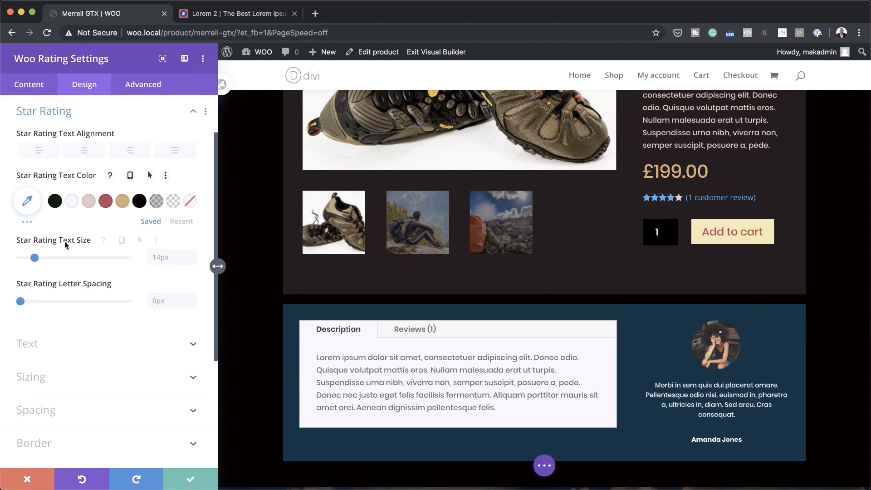
{"action": "left_click_drag", "start_coordinate": [23, 301], "coordinate": [24, 302]}
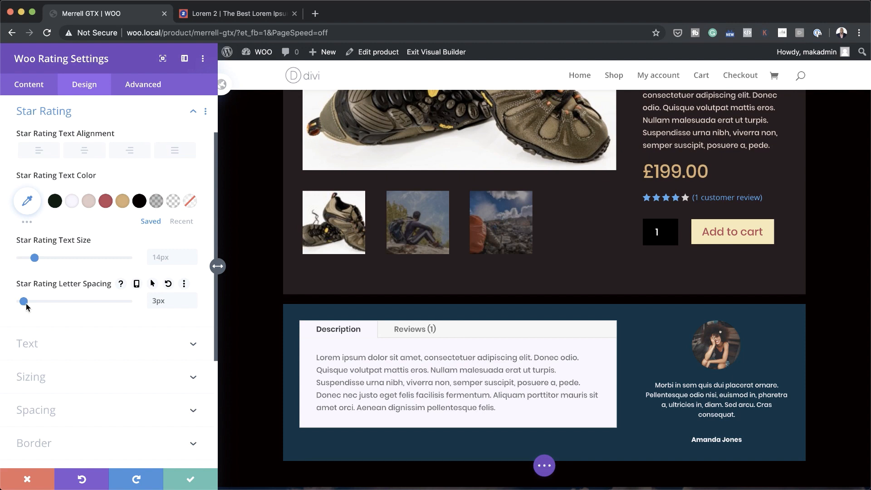
{"action": "left_click_drag", "start_coordinate": [34, 258], "coordinate": [36, 258]}
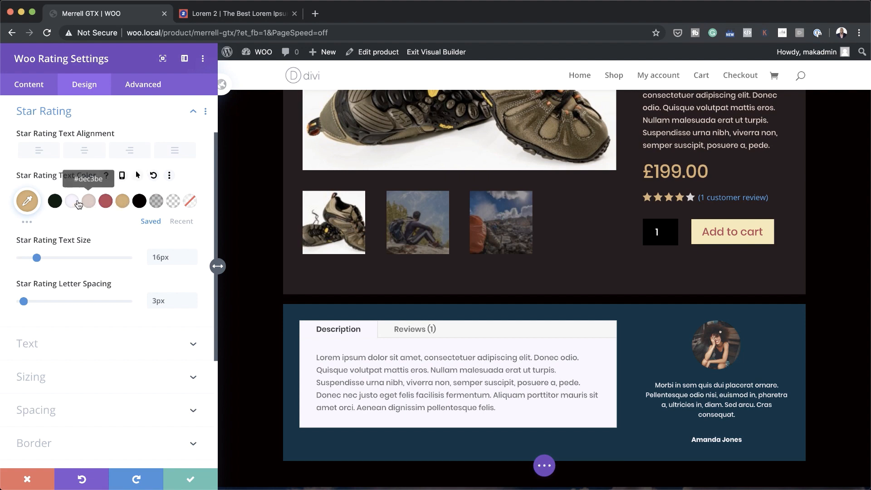
- Color the rating stars with the light blue swatch from the expanded saved palette
{"action": "left_click", "coordinate": [27, 223]}
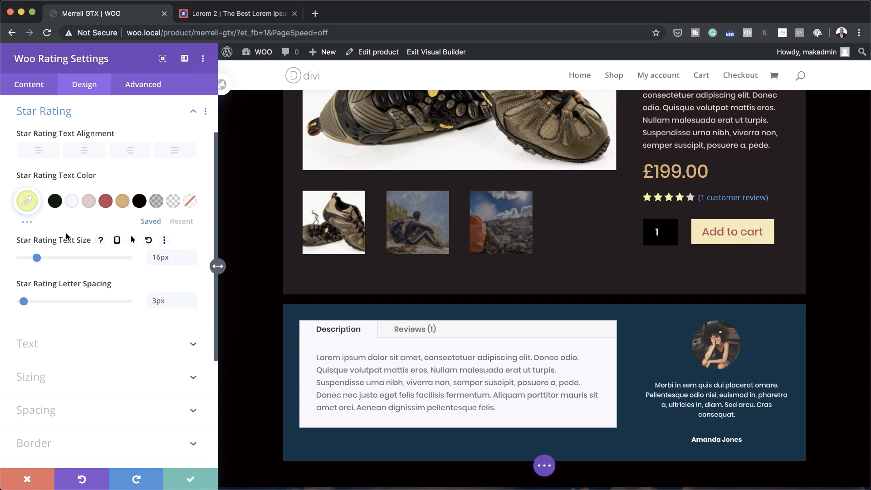
{"action": "left_click", "coordinate": [29, 223]}
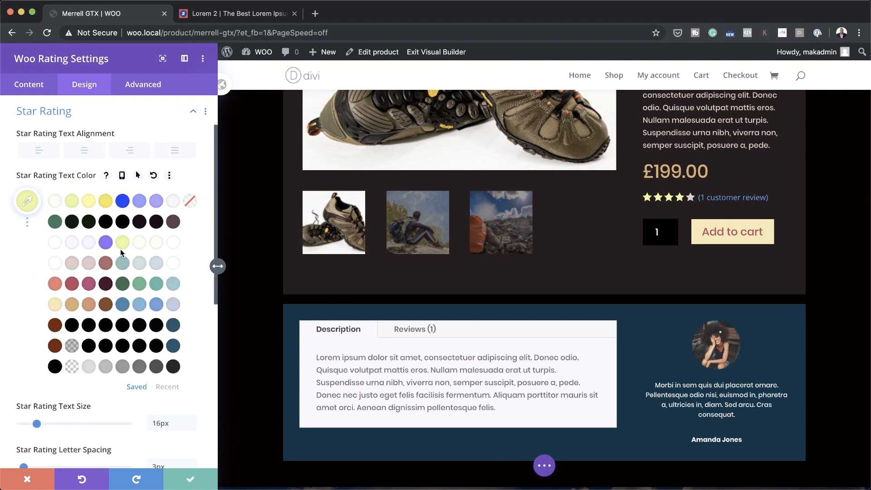
{"action": "left_click", "coordinate": [156, 303]}
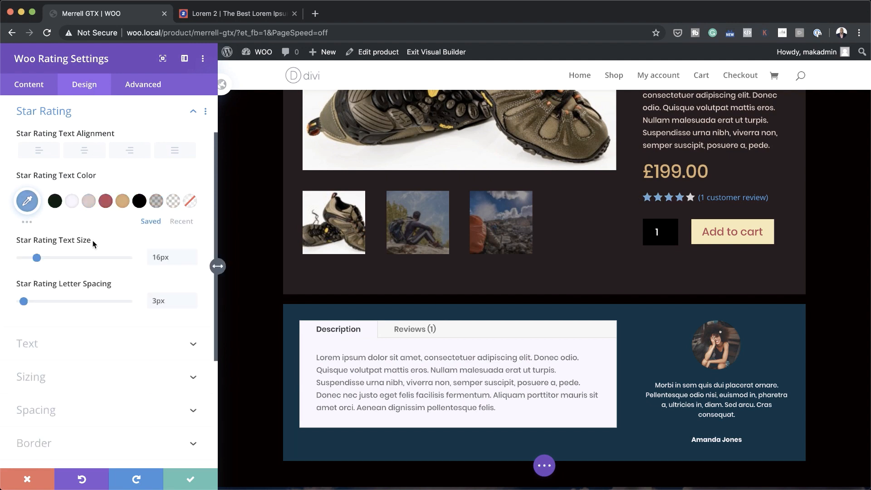
- Set the rating module's text font to Poppins and save the module settings
{"action": "left_click", "coordinate": [64, 345]}
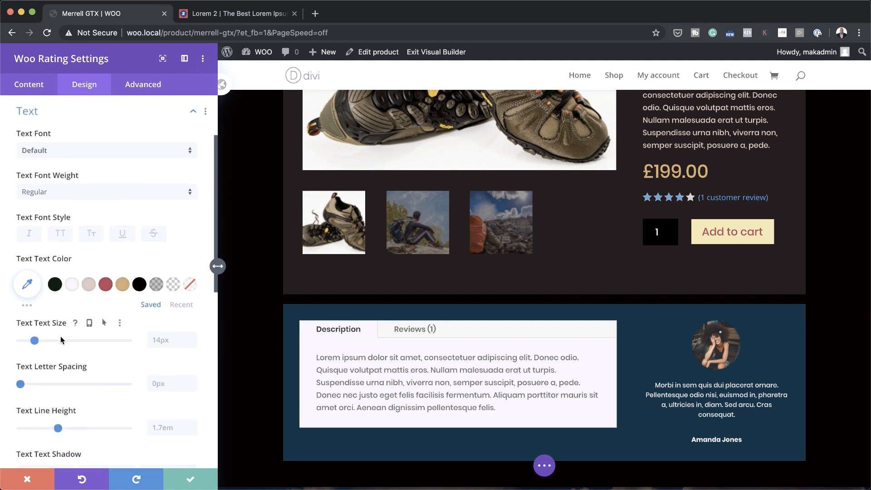
{"action": "left_click", "coordinate": [71, 152]}
{"action": "left_click", "coordinate": [70, 147]}
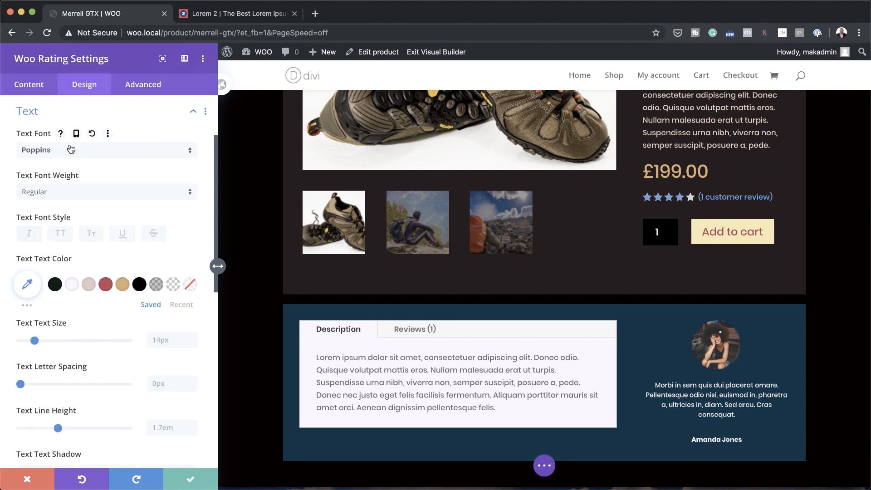
{"action": "left_click", "coordinate": [191, 480]}
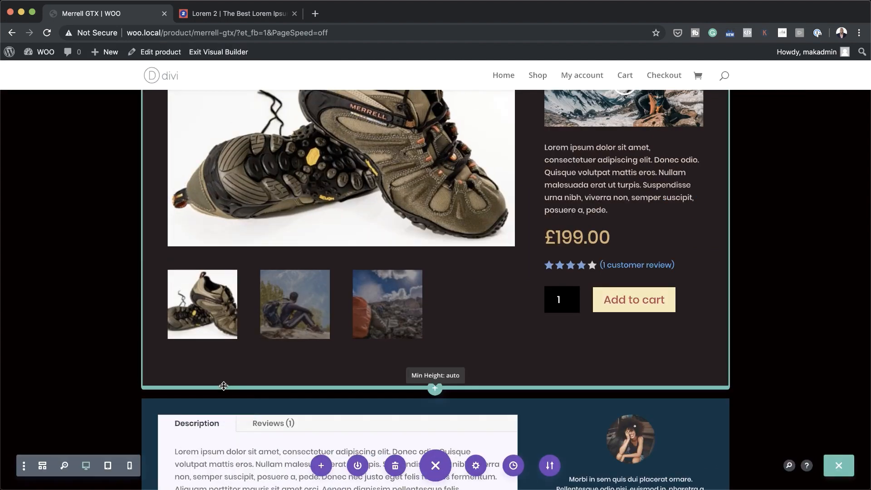
- Export the product page's Divi Builder layout under the file name My Products, and save the page
{"action": "scroll", "coordinate": [223, 385], "scroll_direction": "up", "scroll_amount": 10}
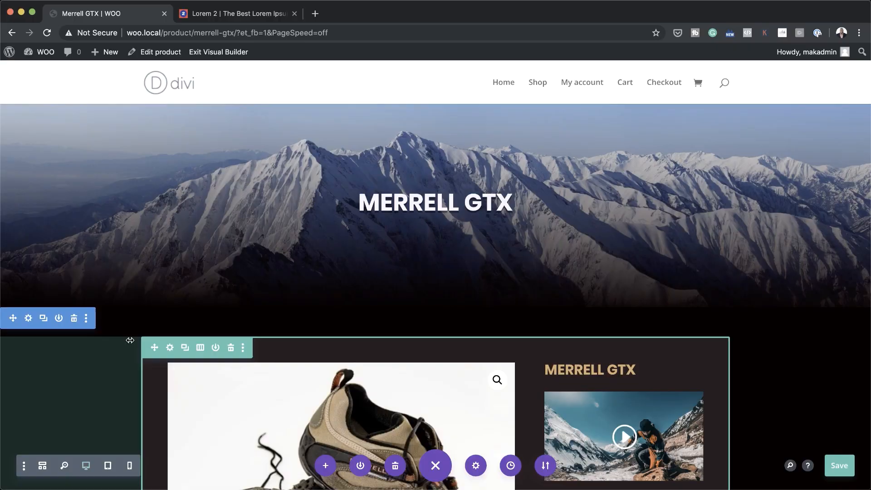
{"action": "scroll", "coordinate": [511, 303], "scroll_direction": "down", "scroll_amount": 10}
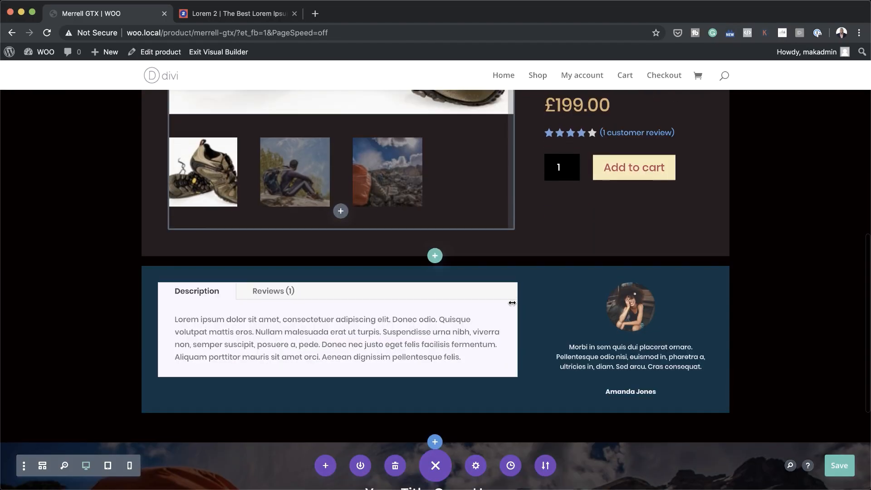
{"action": "scroll", "coordinate": [511, 303], "scroll_direction": "down", "scroll_amount": 3}
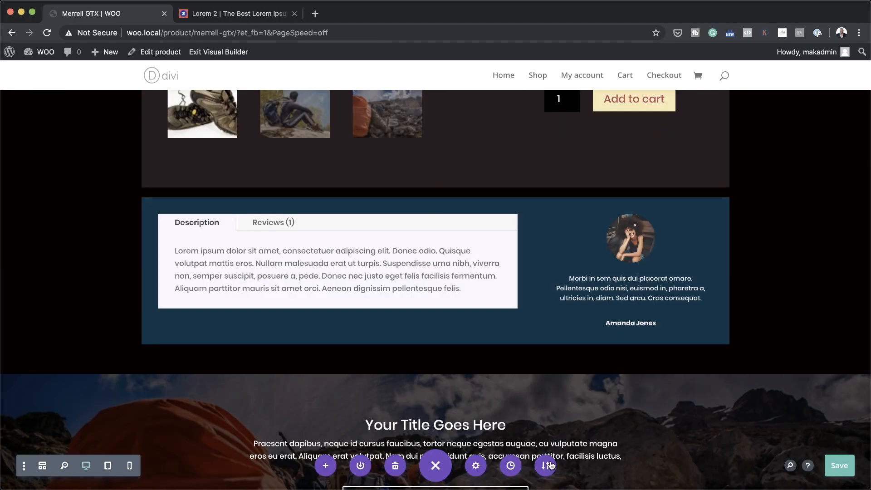
{"action": "left_click", "coordinate": [545, 466]}
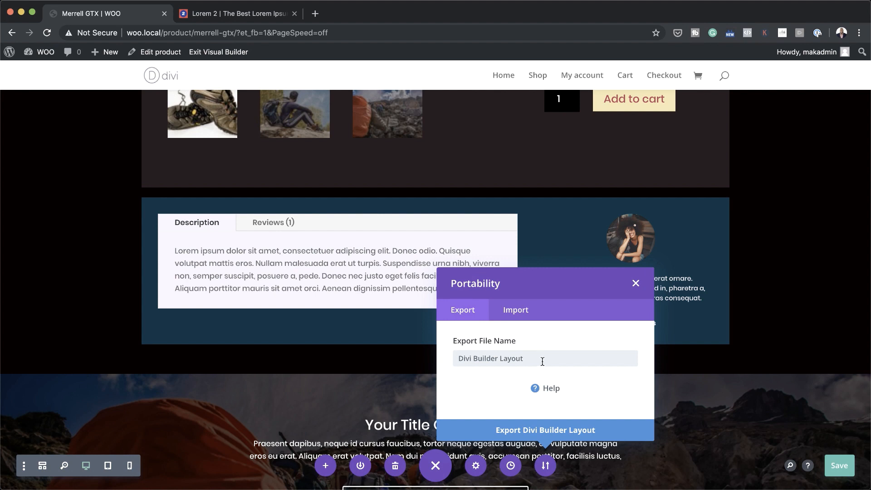
{"action": "key", "text": "shift+alt+Left"}
{"action": "key", "text": "shift+alt+Left"}
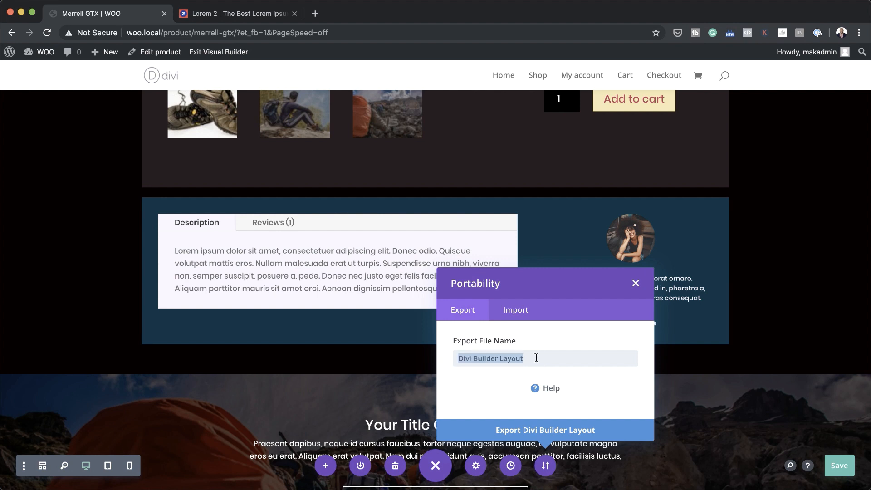
{"action": "type", "text": "My Products"}
{"action": "left_click", "coordinate": [547, 430]}
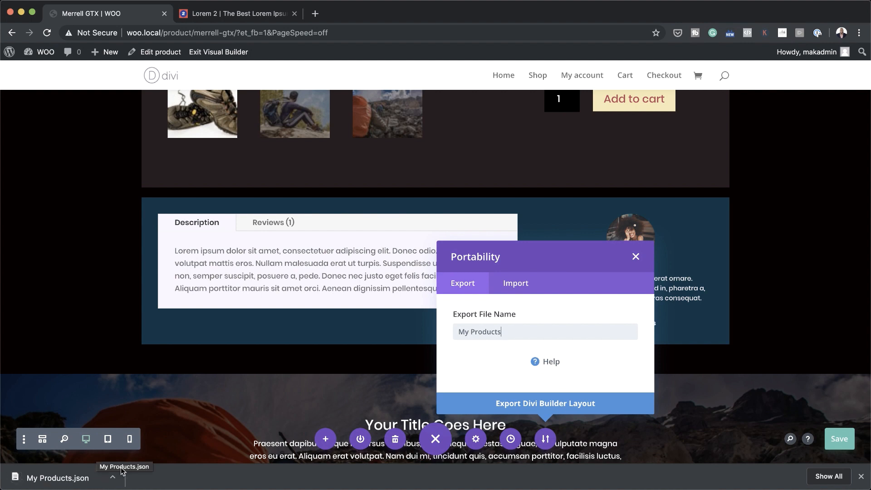
{"action": "left_click", "coordinate": [635, 257]}
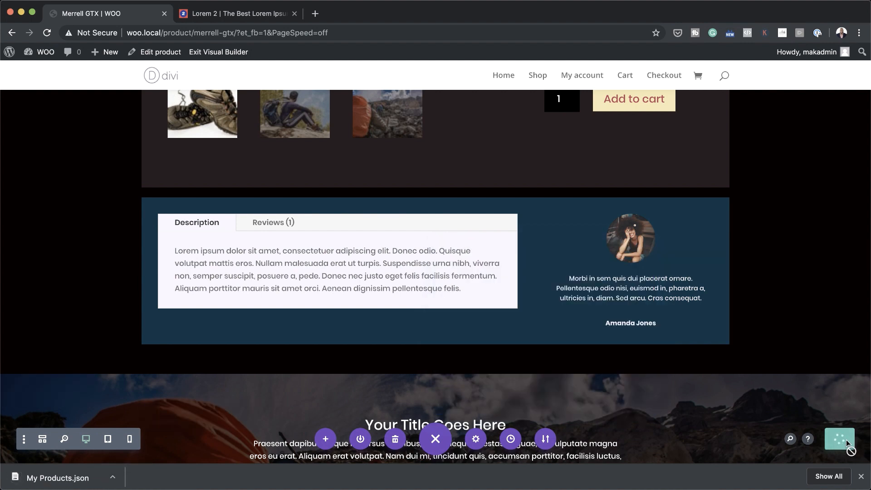
- Exit the visual builder and look over the live Merrell GTX product page from top to bottom
{"action": "left_click", "coordinate": [218, 51]}
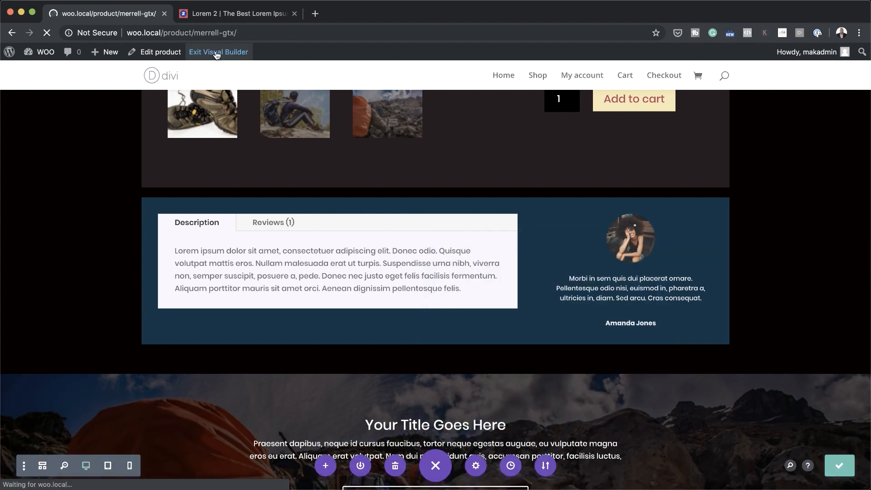
{"action": "scroll", "coordinate": [186, 194], "scroll_direction": "down", "scroll_amount": 10}
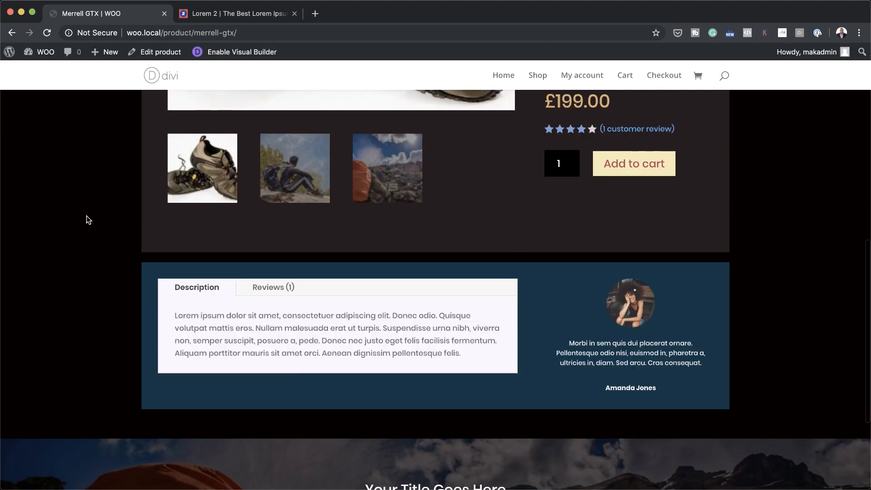
{"action": "scroll", "coordinate": [46, 224], "scroll_direction": "down", "scroll_amount": 4}
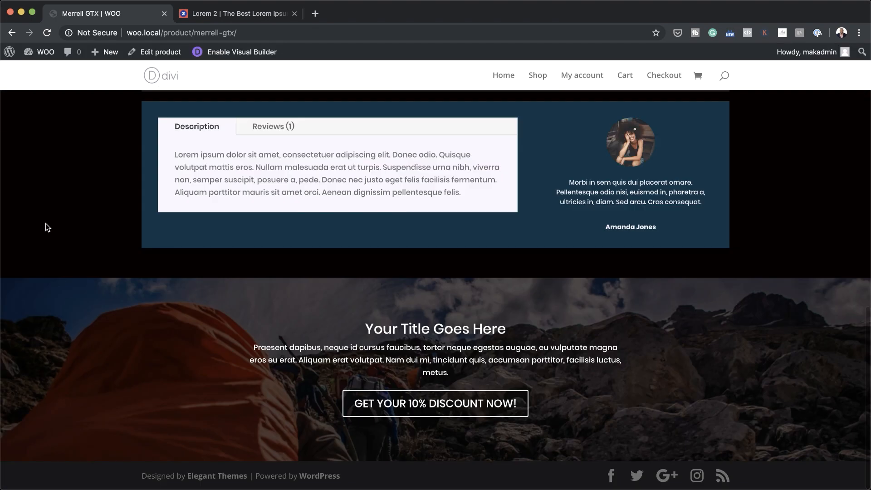
{"action": "scroll", "coordinate": [45, 224], "scroll_direction": "up", "scroll_amount": 15}
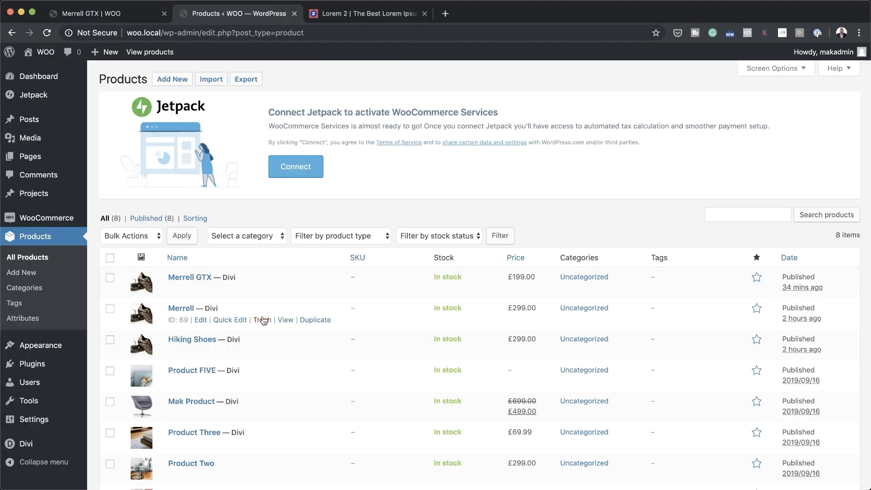
- Open Product Three from the WordPress products list in a new tab and enable the visual builder on it
{"action": "scroll", "coordinate": [263, 323], "scroll_direction": "down", "scroll_amount": 2}
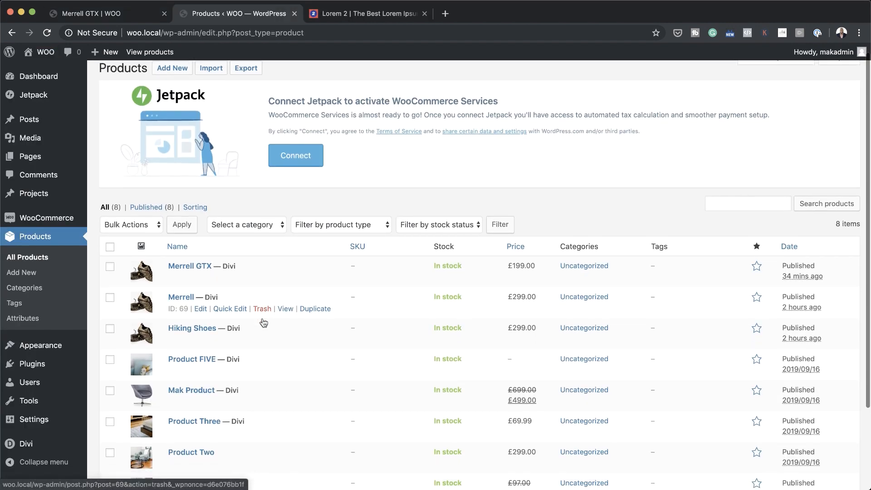
{"action": "scroll", "coordinate": [263, 322], "scroll_direction": "down", "scroll_amount": 1}
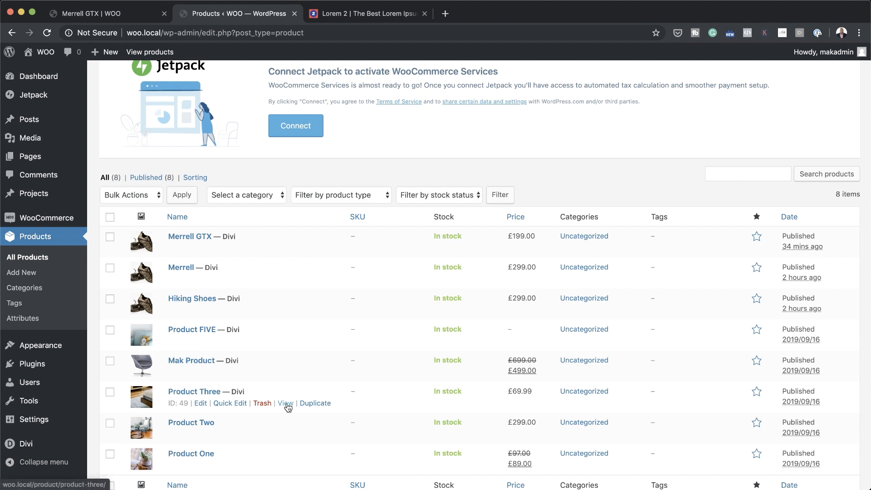
{"action": "left_click", "coordinate": [286, 403], "text": "super"}
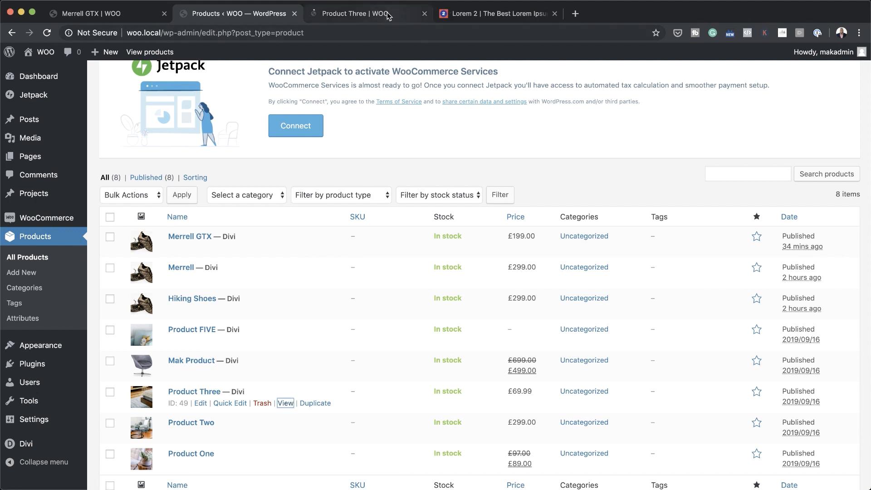
{"action": "left_click", "coordinate": [387, 16]}
{"action": "left_click", "coordinate": [258, 53]}
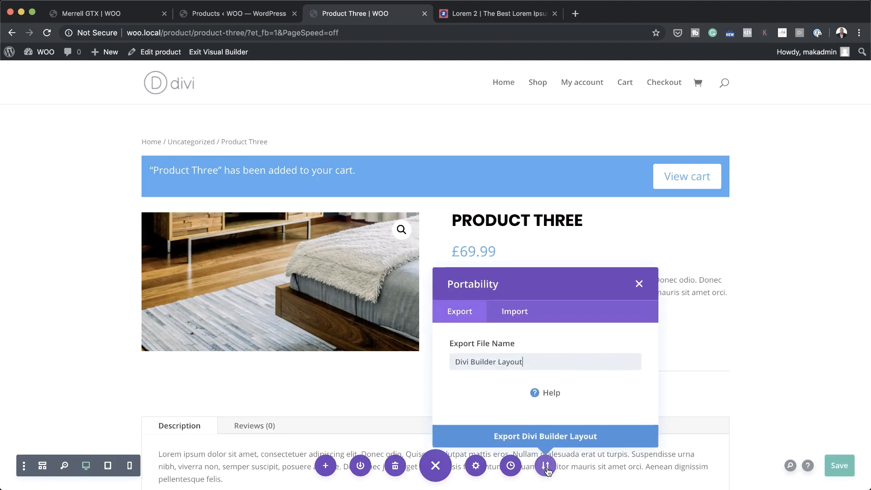
- Import My Products.json from Downloads into the Product Three page, with Replace existing content enabled
{"action": "left_click", "coordinate": [523, 310]}
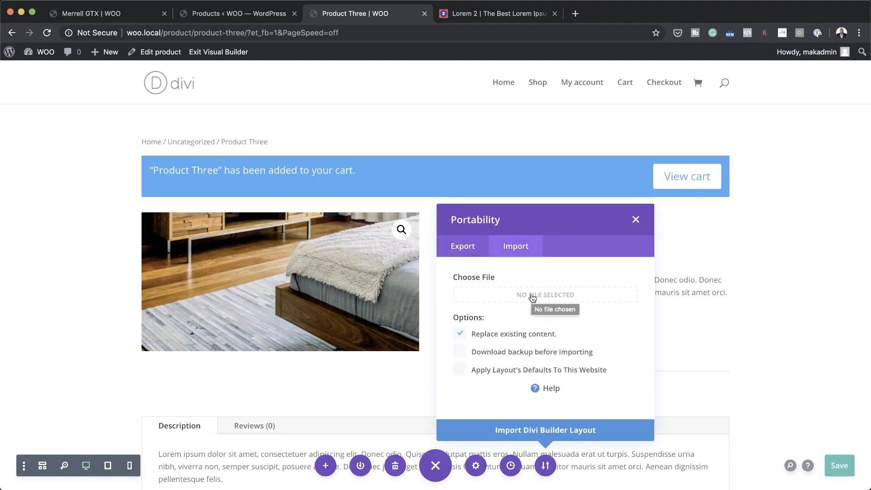
{"action": "left_click", "coordinate": [532, 300]}
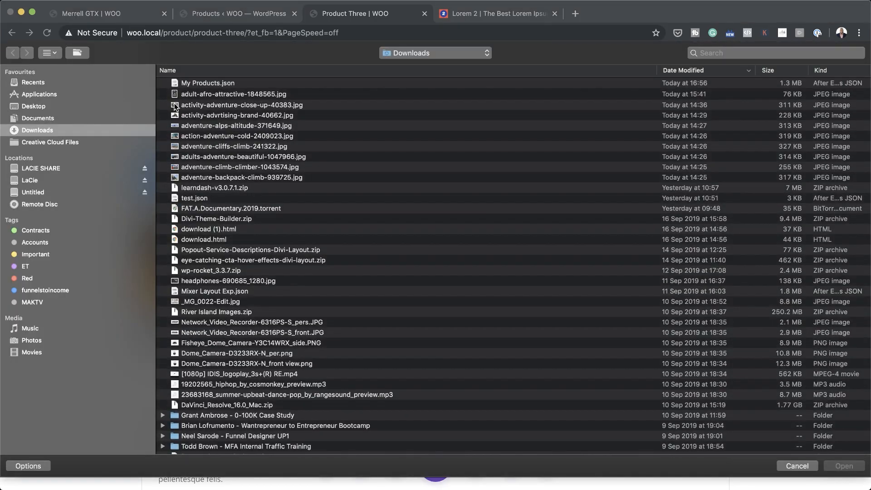
{"action": "double_click", "coordinate": [218, 83]}
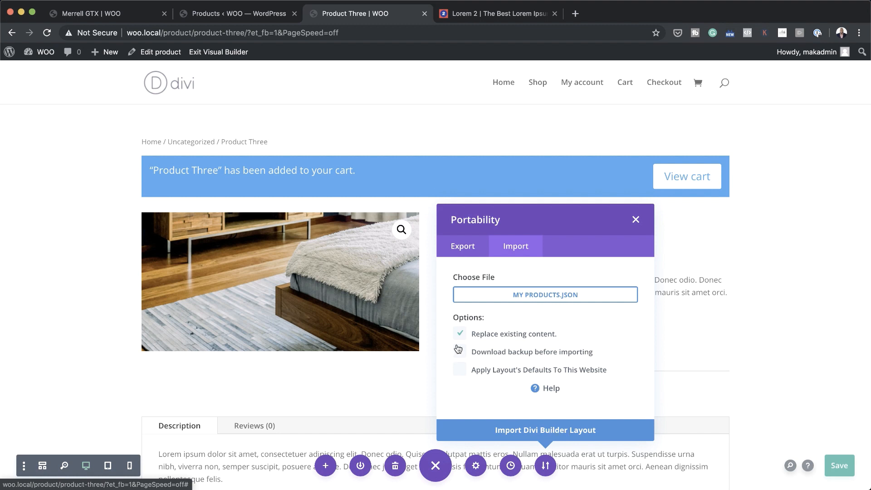
{"action": "left_click", "coordinate": [547, 431]}
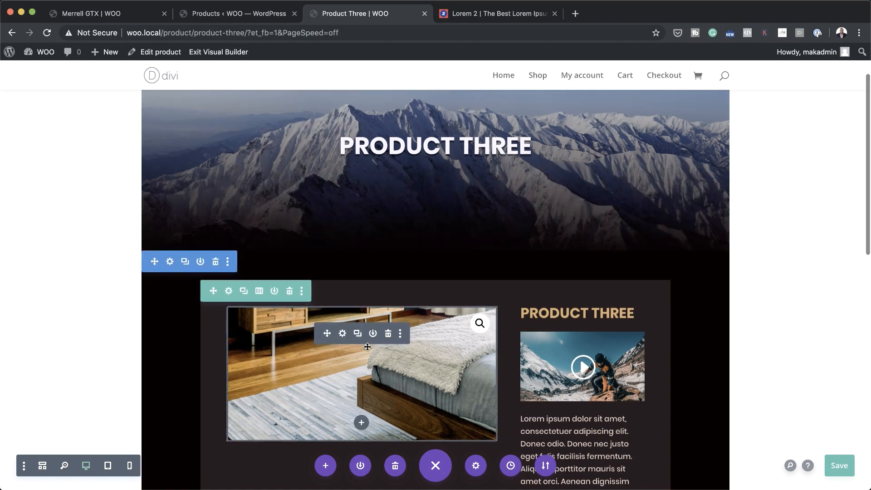
- Examine the imported layout on the Product Three page, from the product details down to the call to action
{"action": "scroll", "coordinate": [368, 347], "scroll_direction": "down", "scroll_amount": 3}
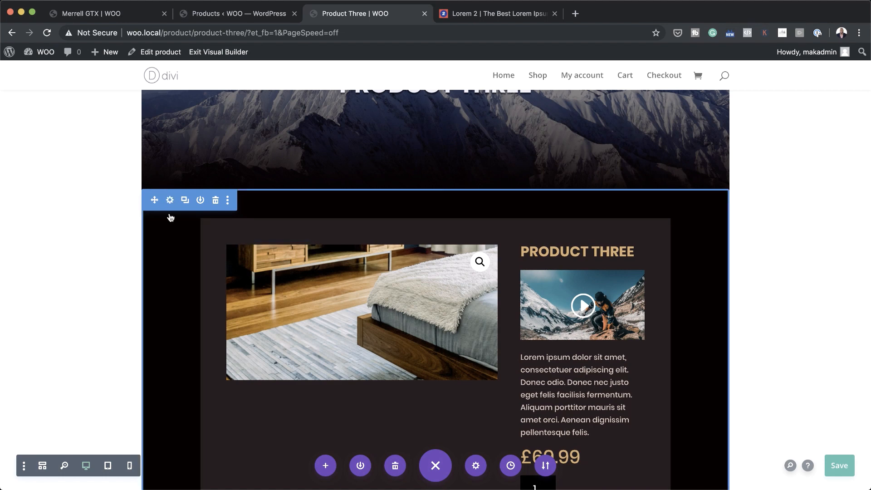
{"action": "scroll", "coordinate": [175, 387], "scroll_direction": "down", "scroll_amount": 1}
{"action": "scroll", "coordinate": [175, 387], "scroll_direction": "down", "scroll_amount": 4}
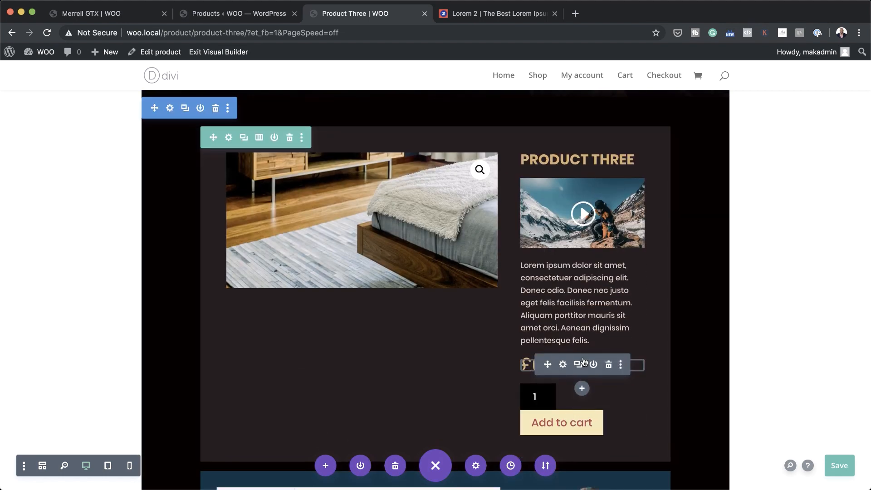
{"action": "scroll", "coordinate": [595, 430], "scroll_direction": "down", "scroll_amount": 9}
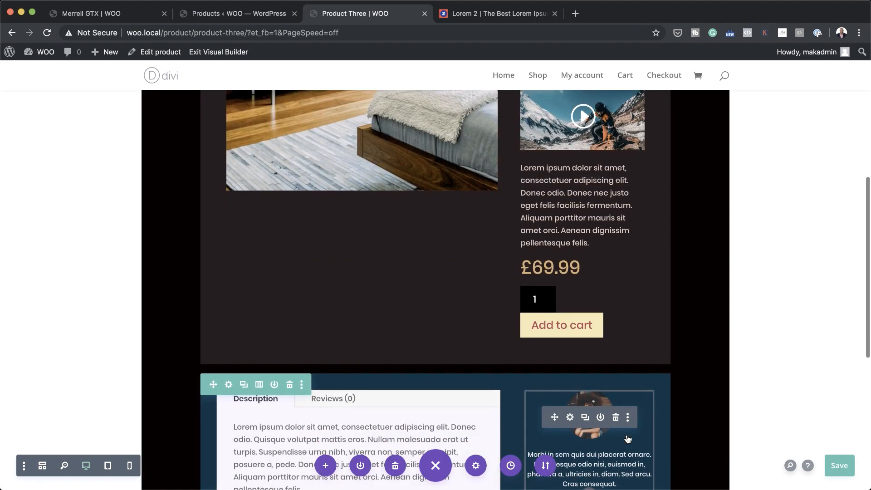
{"action": "scroll", "coordinate": [451, 415], "scroll_direction": "down", "scroll_amount": 13}
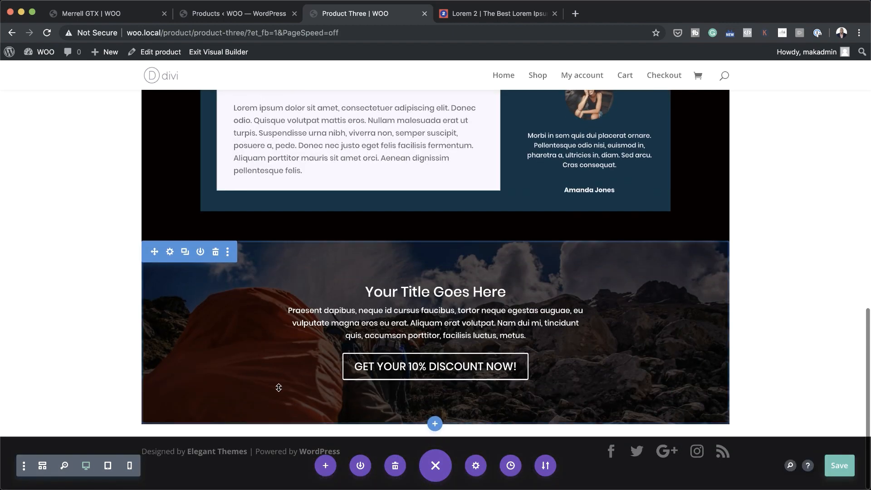
- Save the imported layout on the Product Three page and open the product in the WordPress editor
{"action": "scroll", "coordinate": [69, 351], "scroll_direction": "up", "scroll_amount": 15}
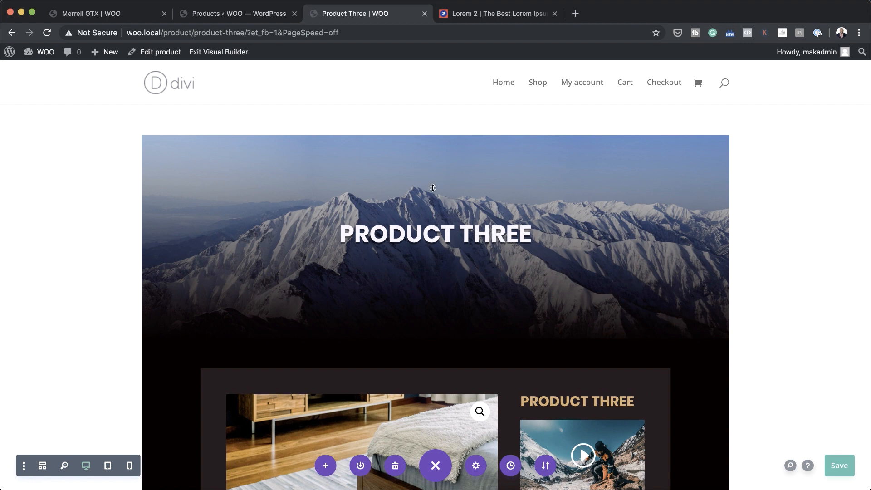
{"action": "left_click", "coordinate": [841, 465]}
{"action": "left_click", "coordinate": [161, 52]}
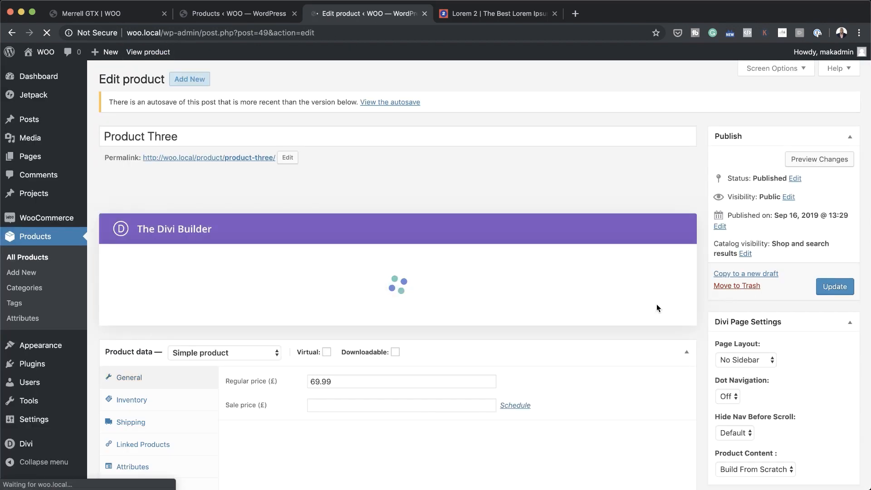
- Set Product Three's page layout to Fullwidth in the Divi page settings and update the product
{"action": "left_click", "coordinate": [751, 364]}
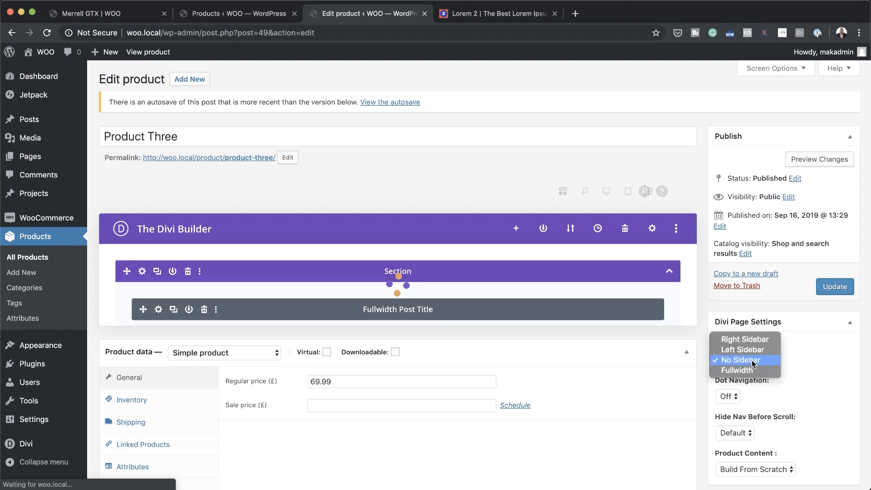
{"action": "left_click", "coordinate": [755, 369]}
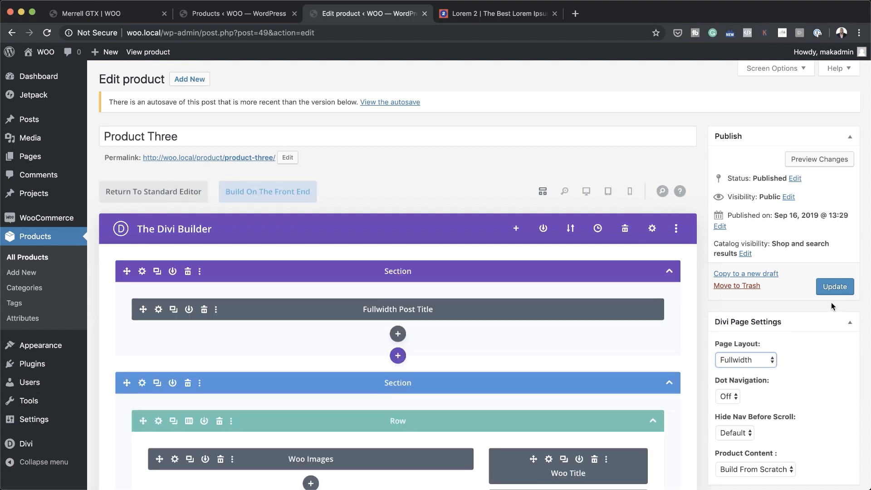
{"action": "left_click", "coordinate": [833, 286]}
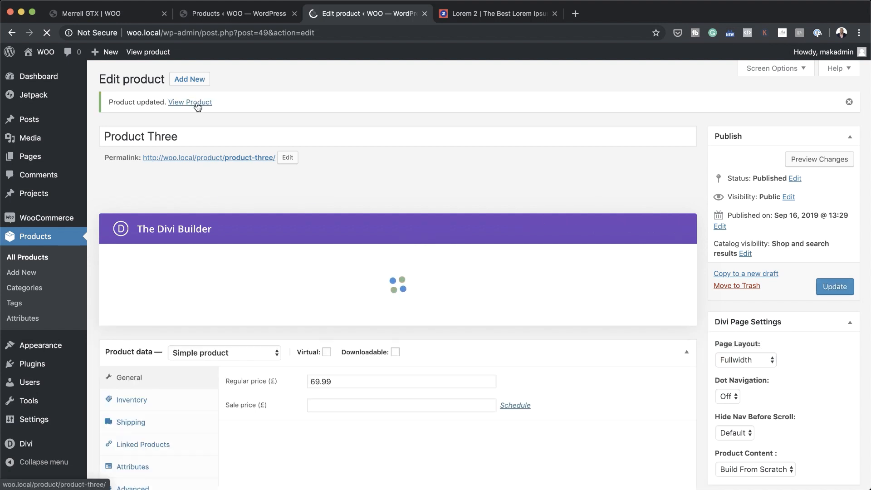
- View the live Product Three page and check its sections down to the footer and back up
{"action": "left_click", "coordinate": [196, 103]}
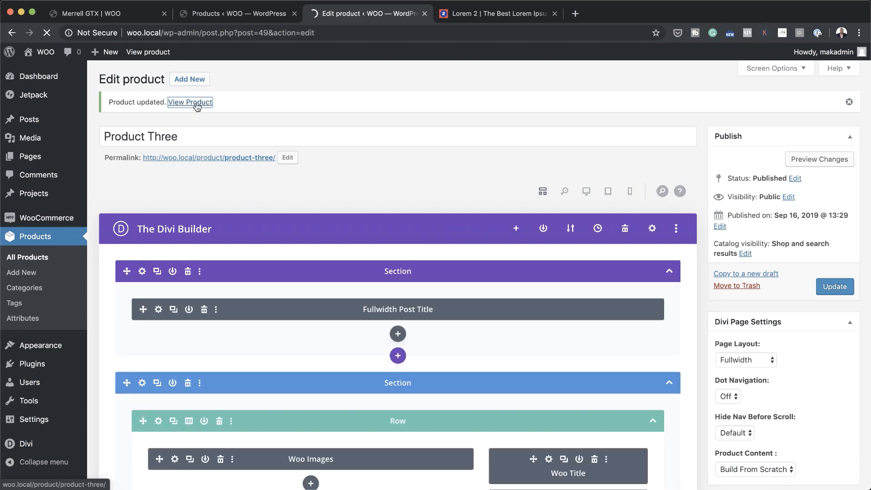
{"action": "scroll", "coordinate": [51, 364], "scroll_direction": "down", "scroll_amount": 7}
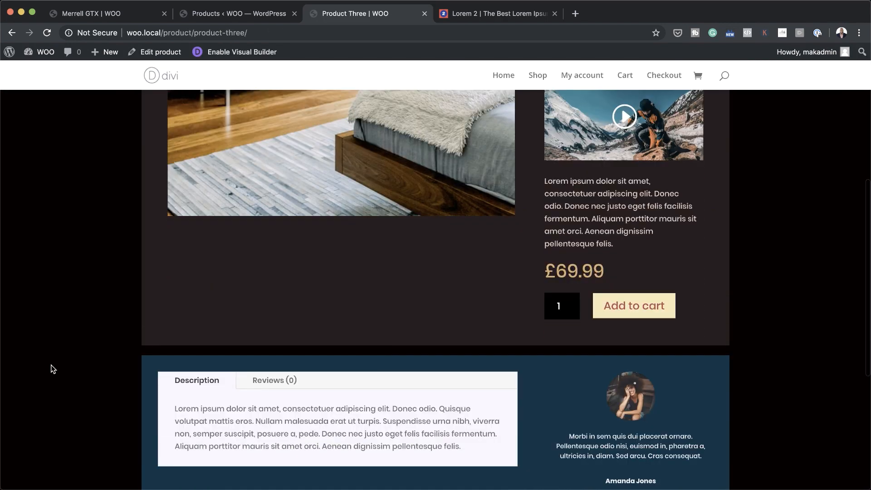
{"action": "scroll", "coordinate": [51, 364], "scroll_direction": "down", "scroll_amount": 5}
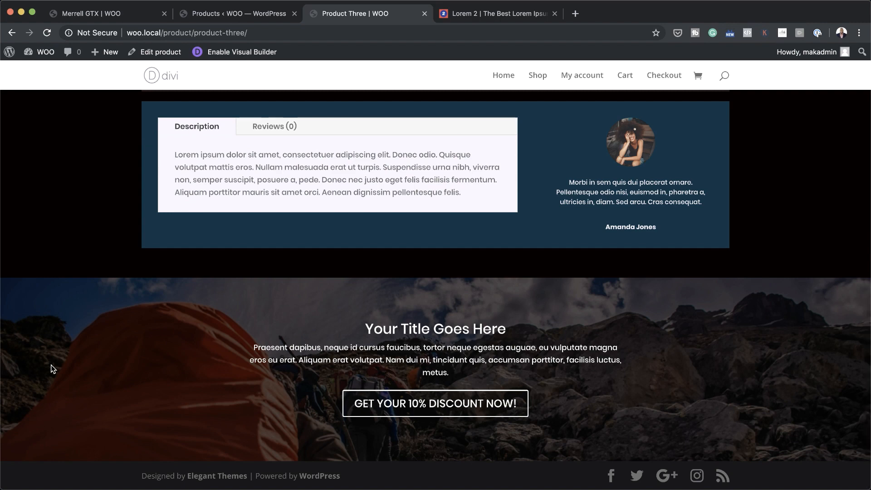
{"action": "scroll", "coordinate": [50, 364], "scroll_direction": "up", "scroll_amount": 10}
{"action": "scroll", "coordinate": [51, 365], "scroll_direction": "up", "scroll_amount": 3}
- Close the WordPress products list and compare the live Merrell GTX page with the Product Three page
{"action": "left_click", "coordinate": [127, 15]}
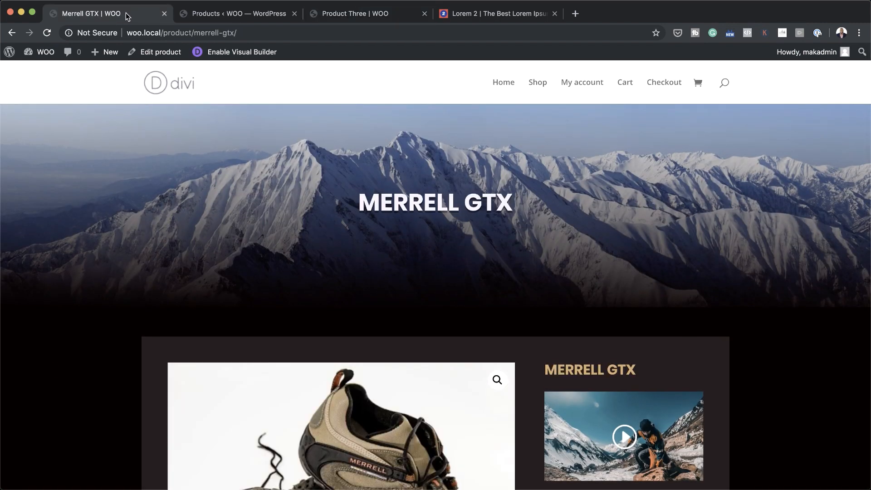
{"action": "left_click", "coordinate": [253, 15]}
{"action": "left_click", "coordinate": [294, 14]}
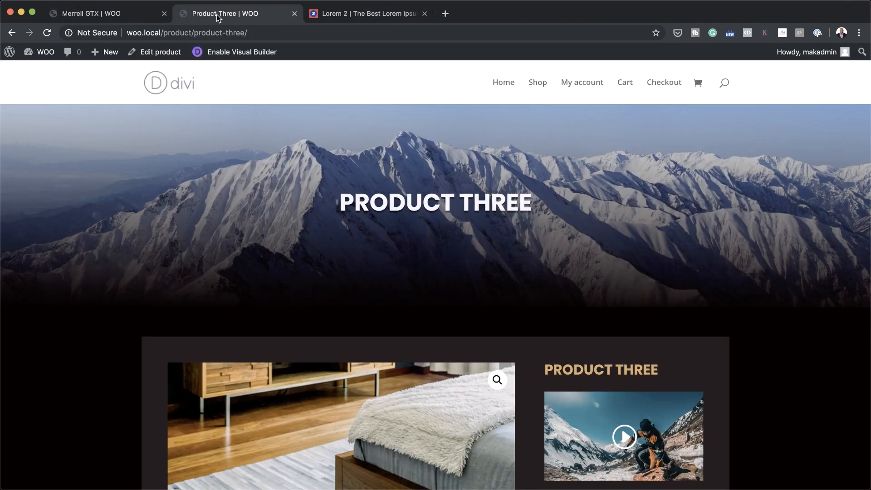
{"action": "left_click", "coordinate": [129, 18]}
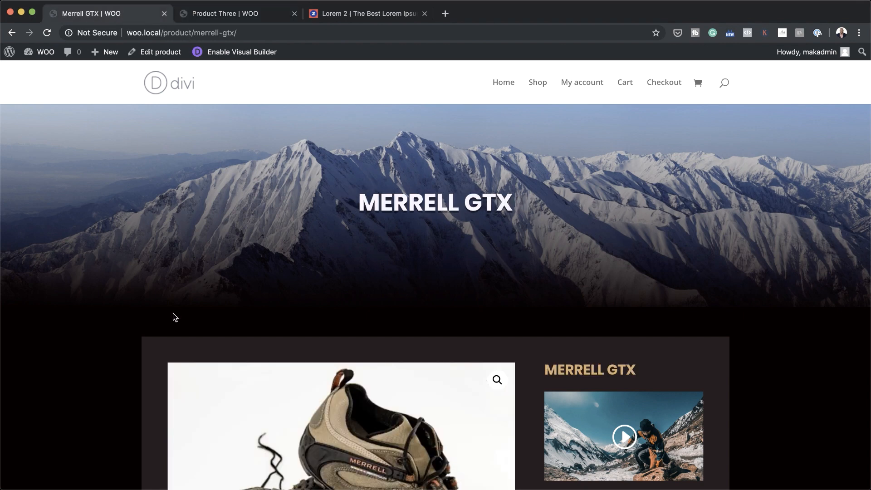
{"action": "scroll", "coordinate": [173, 313], "scroll_direction": "down", "scroll_amount": 5}
{"action": "scroll", "coordinate": [172, 312], "scroll_direction": "up", "scroll_amount": 5}
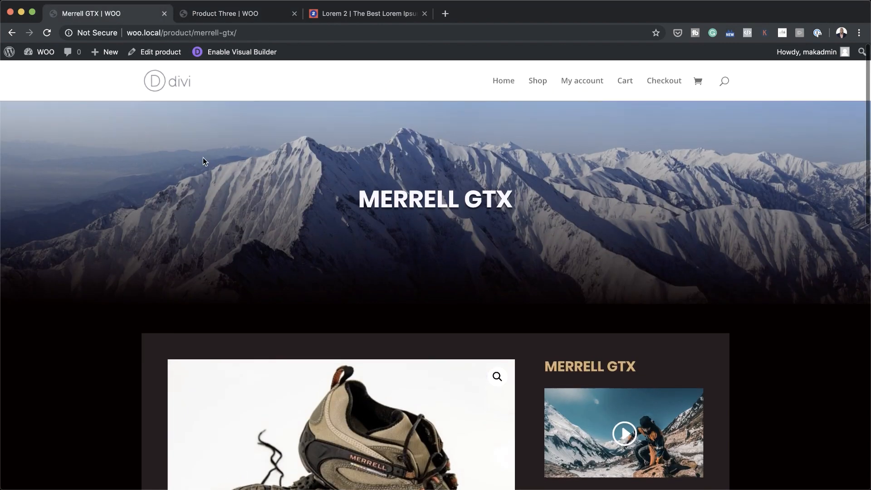
{"action": "left_click", "coordinate": [260, 16]}
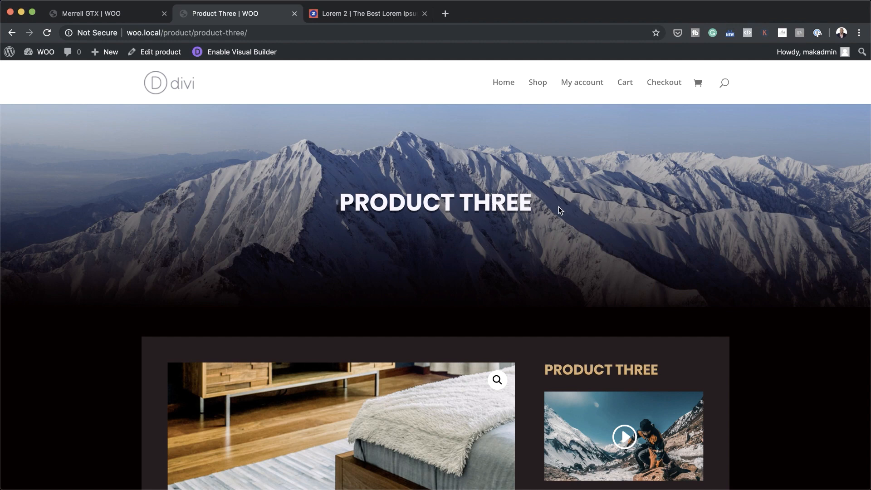
- Examine Product Three's title header, product details, description and testimonial, and discount call to action
{"action": "scroll", "coordinate": [103, 364], "scroll_direction": "down", "scroll_amount": 3}
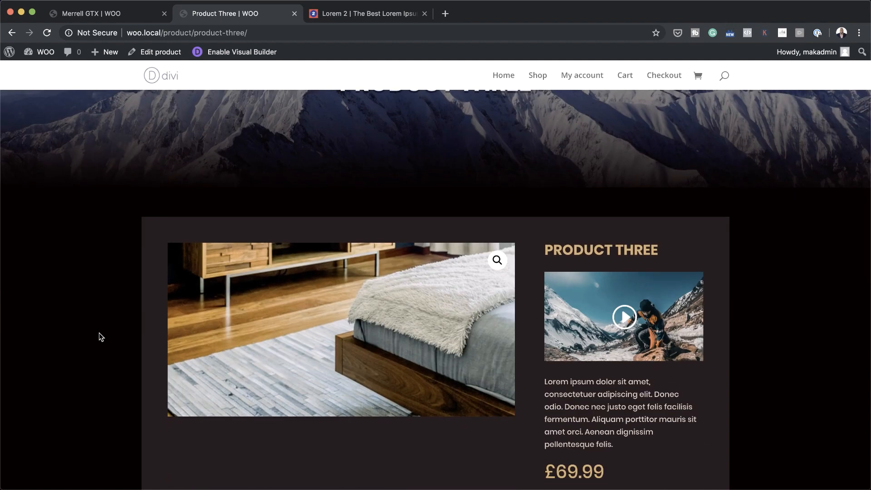
{"action": "scroll", "coordinate": [100, 336], "scroll_direction": "up", "scroll_amount": 3}
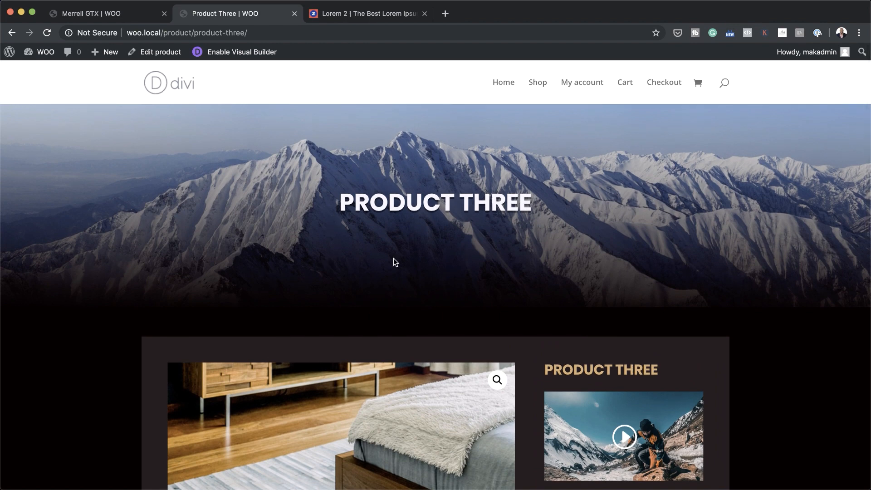
{"action": "scroll", "coordinate": [393, 262], "scroll_direction": "down", "scroll_amount": 3}
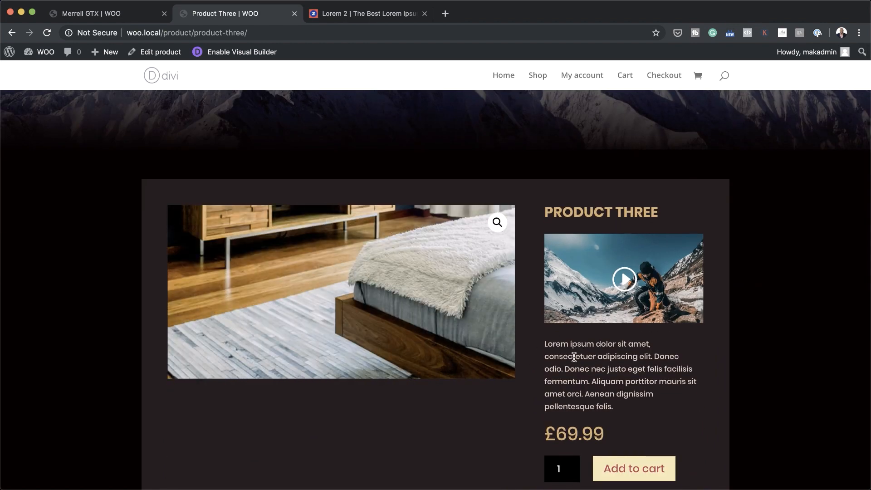
{"action": "scroll", "coordinate": [667, 438], "scroll_direction": "down", "scroll_amount": 10}
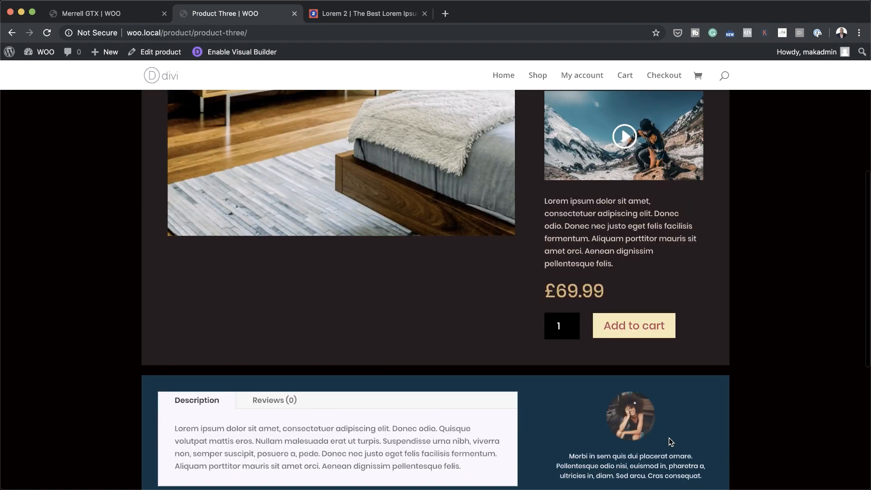
{"action": "scroll", "coordinate": [670, 442], "scroll_direction": "down", "scroll_amount": 1}
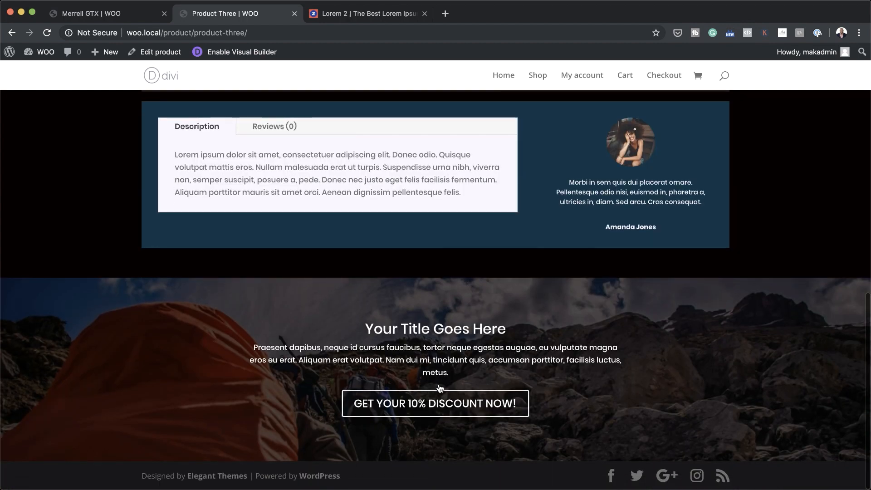